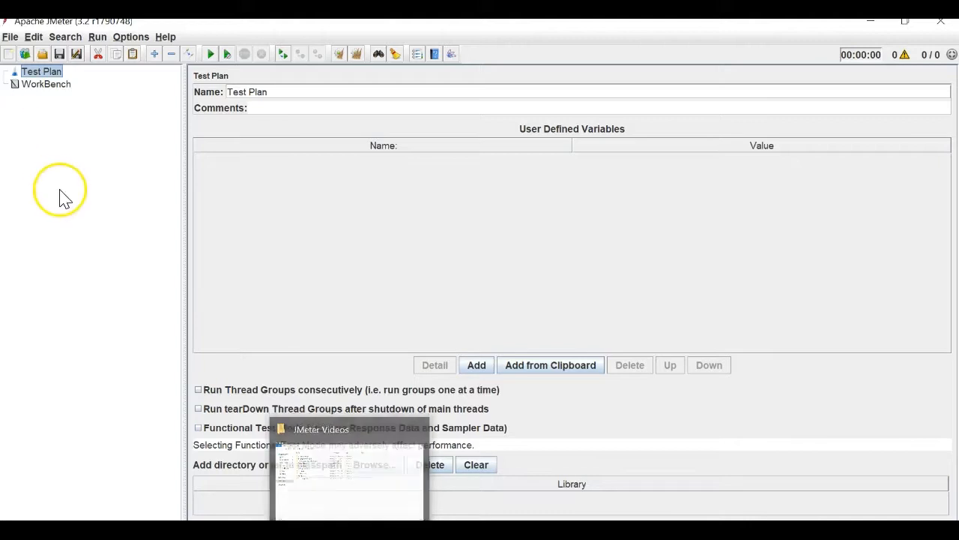
# Enlarge the interface text and add a Thread Group under the Test Plan.
pyautogui.hotkey('ctrl', '+')
pyautogui.rightClick(47, 76)
pyautogui.moveTo(162, 84)
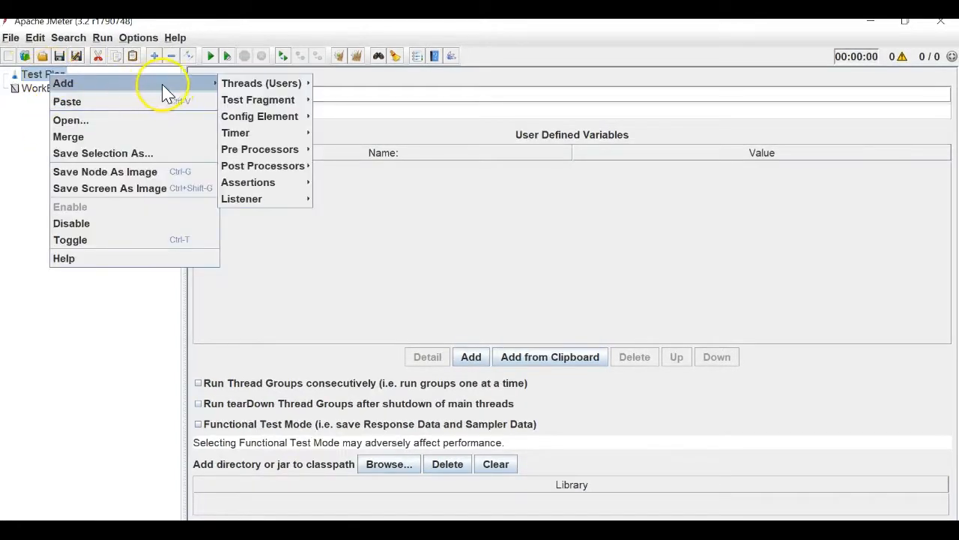
pyautogui.click(330, 81)
# Browse the Thread Group's Add menu for Config Element and Sampler types.
pyautogui.rightClick(63, 88)
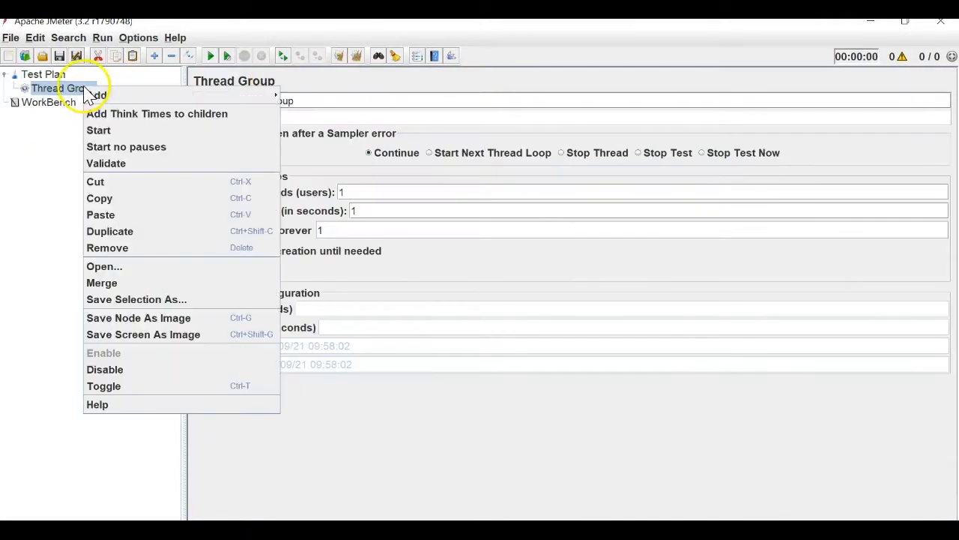
pyautogui.moveTo(154, 96)
pyautogui.moveTo(339, 120)
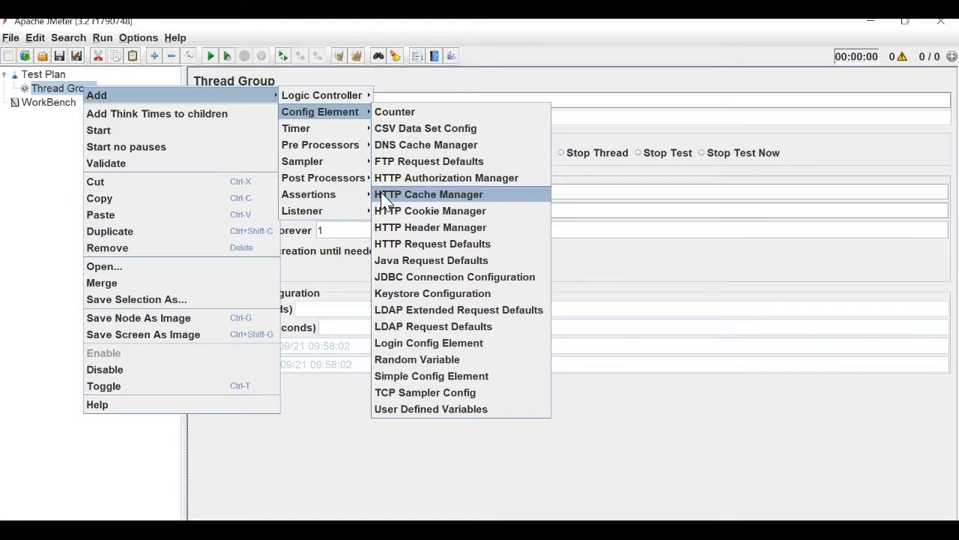
pyautogui.click(349, 162)
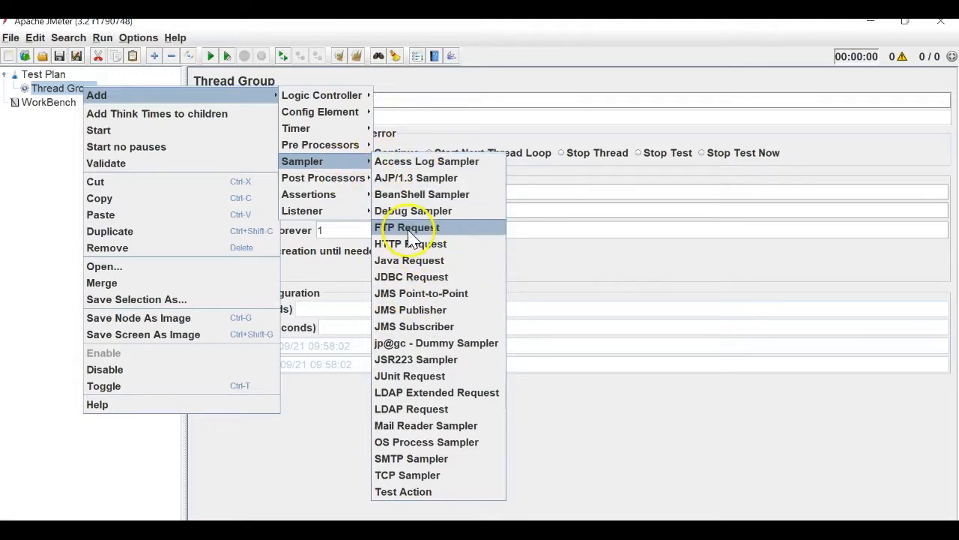
pyautogui.moveTo(338, 133)
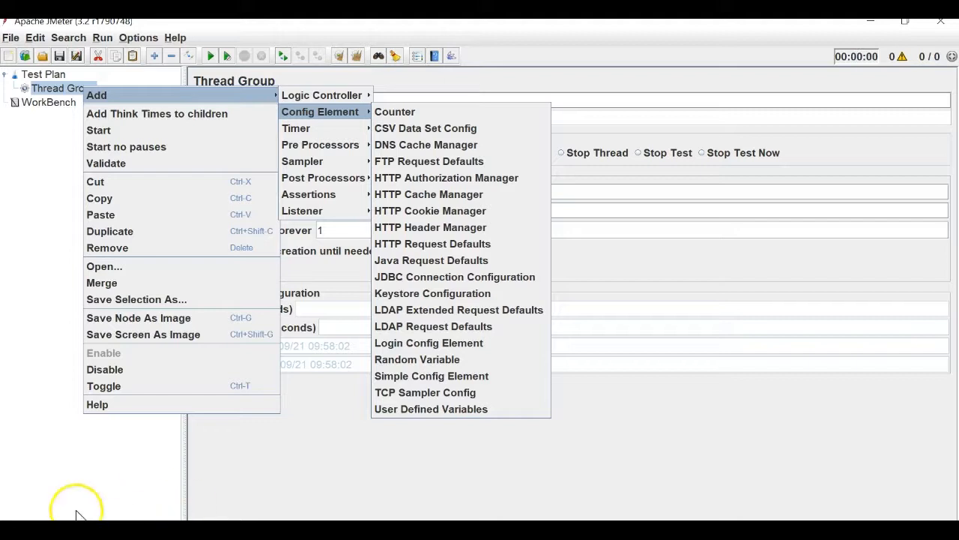
# Add an HTTP Request Defaults config element to the Thread Group.
pyautogui.rightClick(63, 90)
pyautogui.moveTo(67, 99)
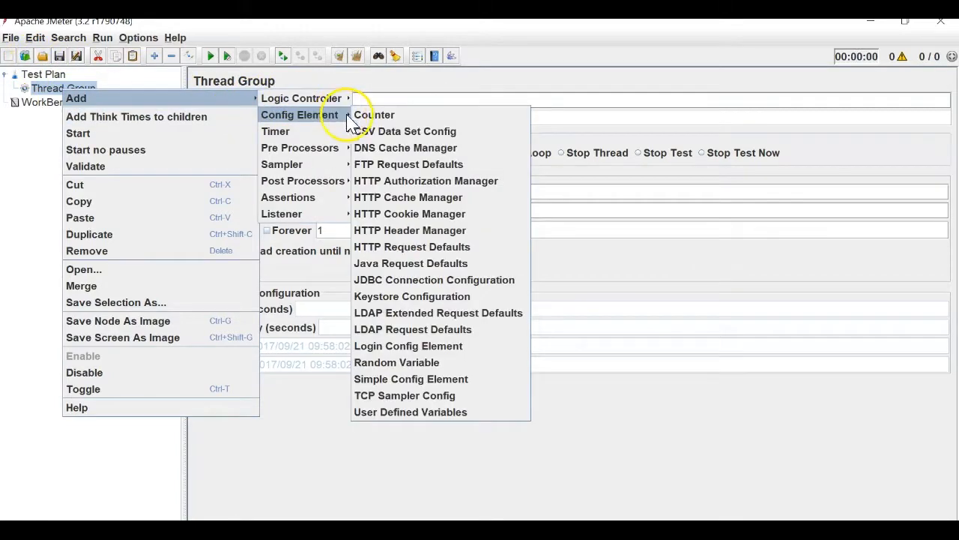
pyautogui.click(442, 248)
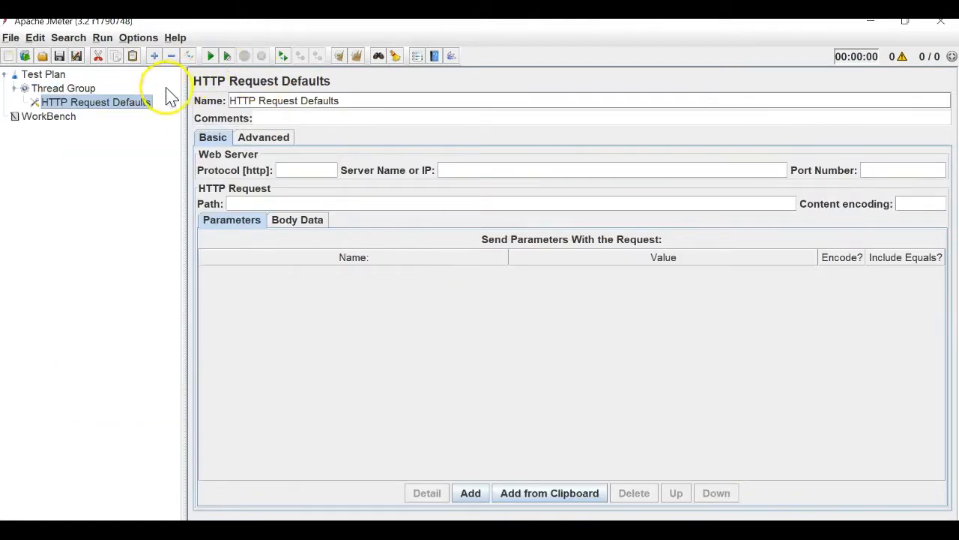
# Add two HTTP Request samplers to the Thread Group.
pyautogui.rightClick(73, 89)
pyautogui.moveTo(236, 95)
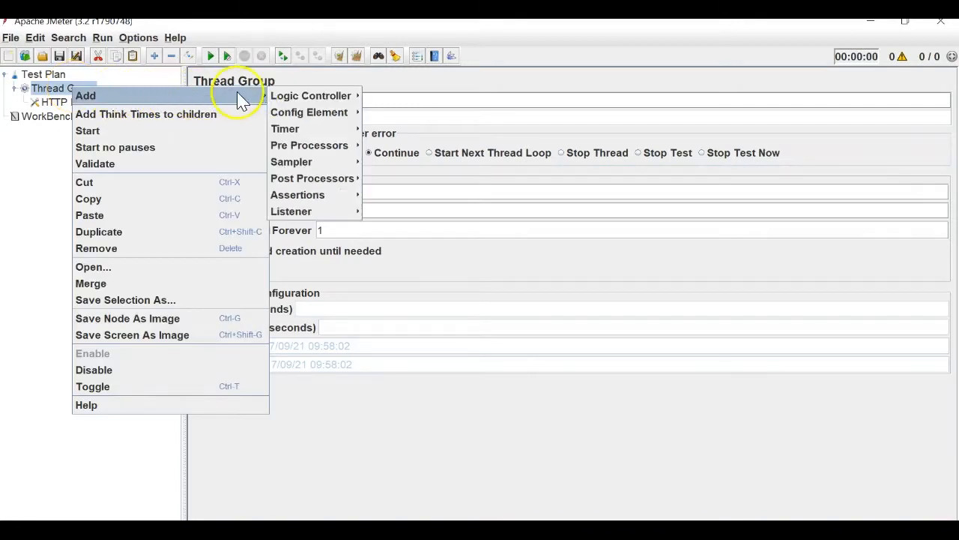
pyautogui.moveTo(341, 162)
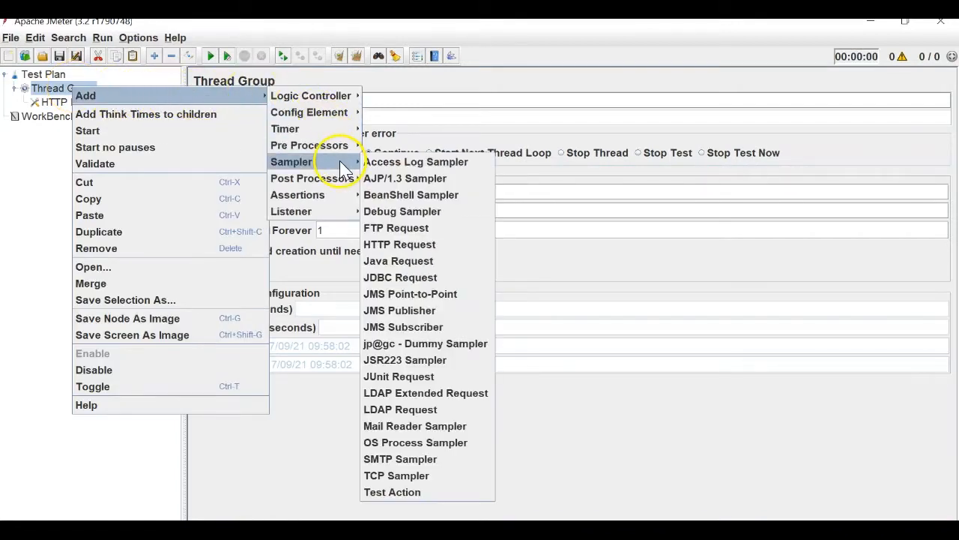
pyautogui.click(417, 243)
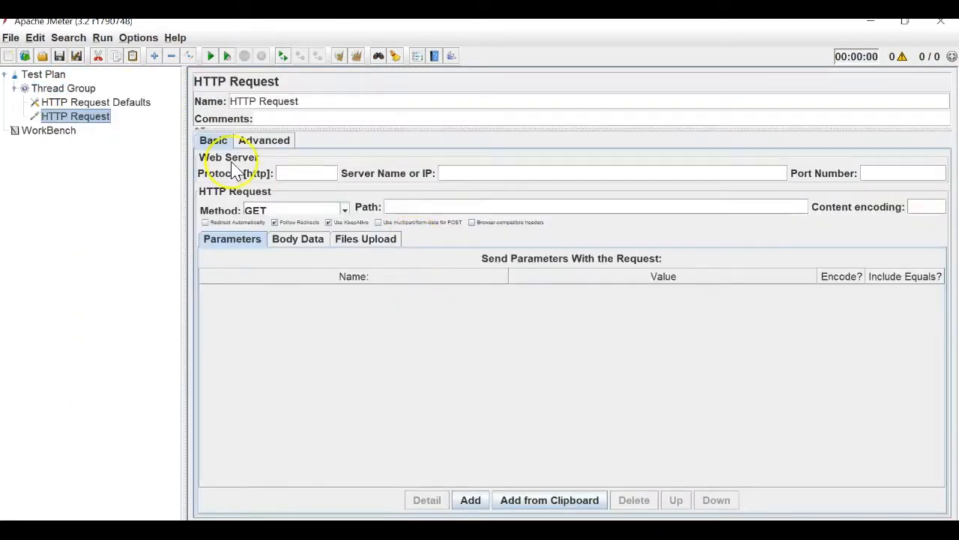
pyautogui.rightClick(63, 89)
pyautogui.moveTo(75, 97)
pyautogui.moveTo(294, 108)
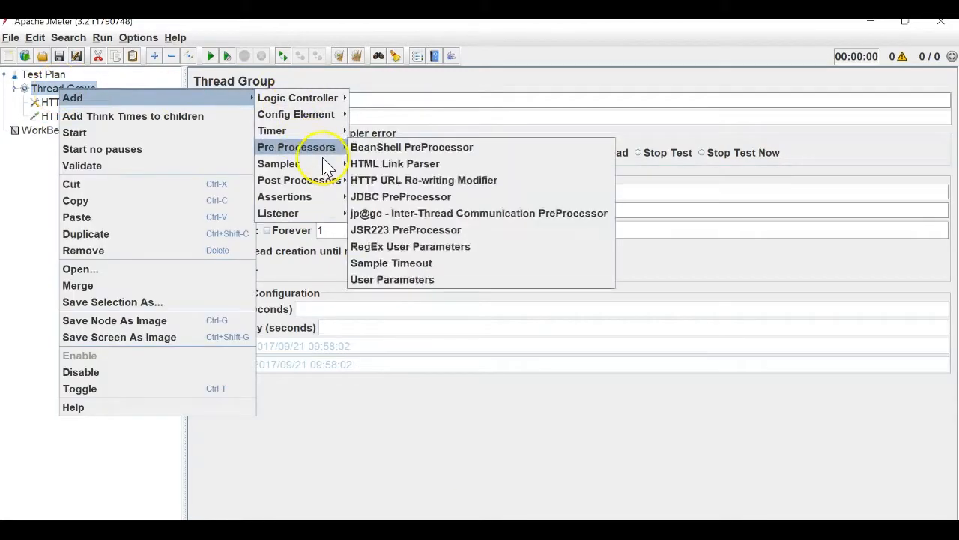
pyautogui.moveTo(317, 163)
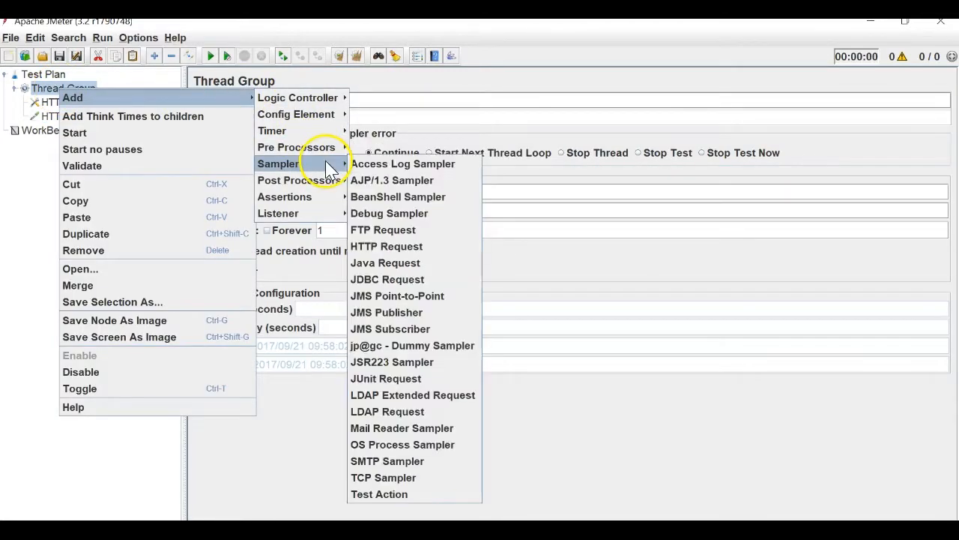
pyautogui.click(374, 247)
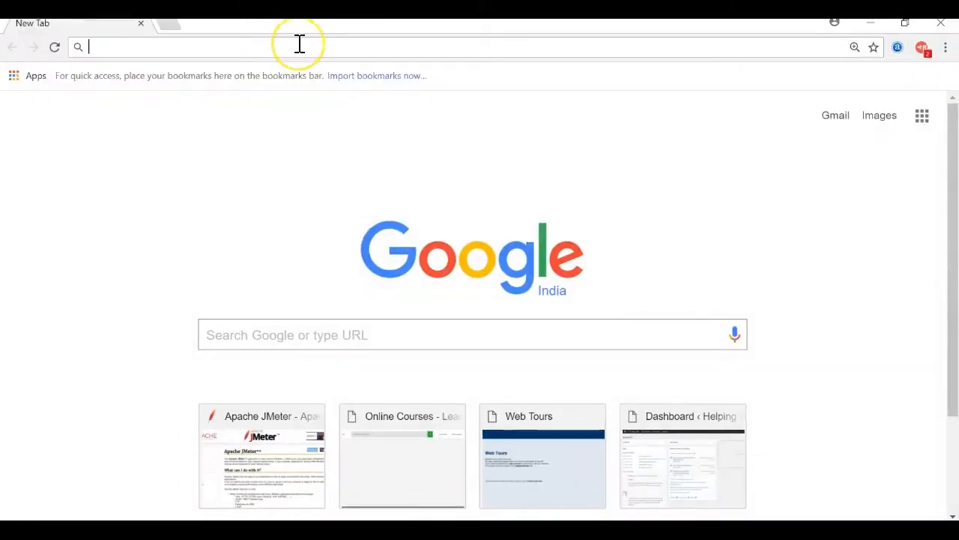
# Load jmeter.apache.org from the 'jm' address-bar suggestion and select its URL.
pyautogui.write('jm')
pyautogui.press('Return')
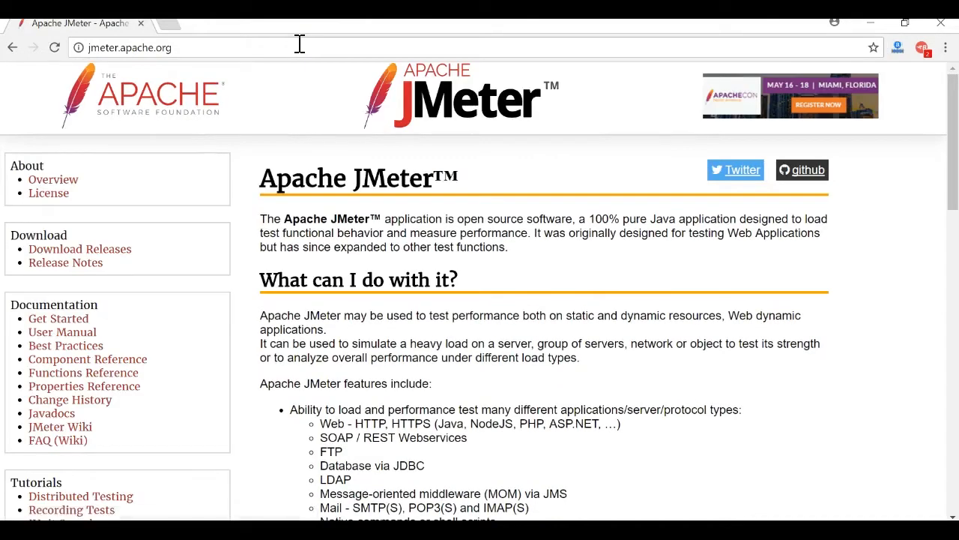
pyautogui.click(299, 45)
pyautogui.hotkey('ctrl', 'c')
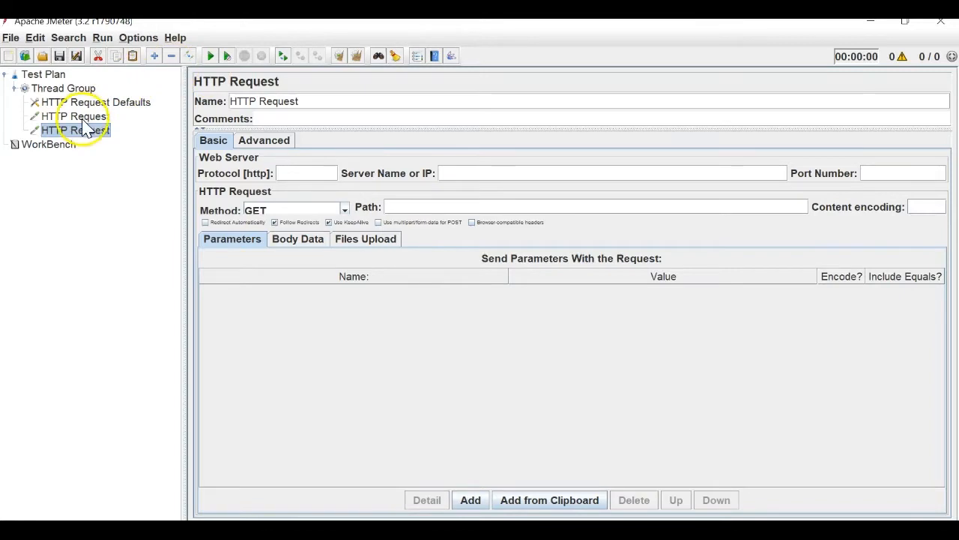
# Rename the first HTTP Request to 'JMeter Home'.
pyautogui.click(75, 116)
pyautogui.tripleClick(248, 103)
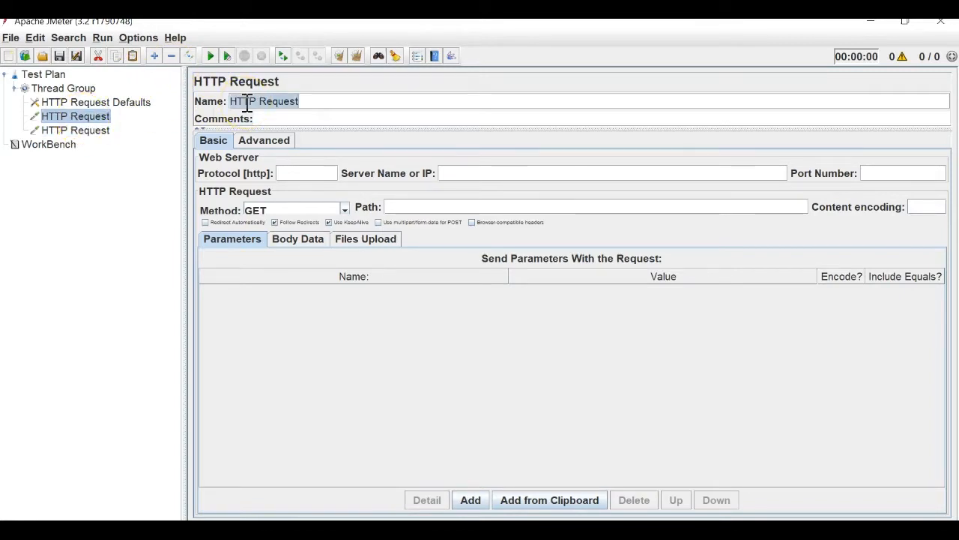
pyautogui.press('BackSpace')
pyautogui.write('JMeter Home')
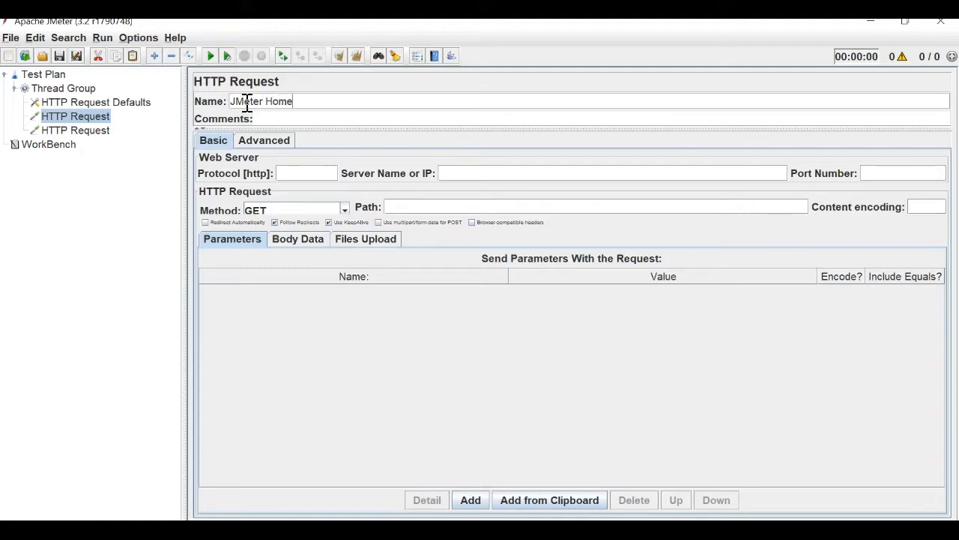
pyautogui.click(494, 171)
pyautogui.hotkey('ctrl', 'v')
pyautogui.moveTo(465, 174); pyautogui.dragTo(390, 180)
pyautogui.press('BackSpace')
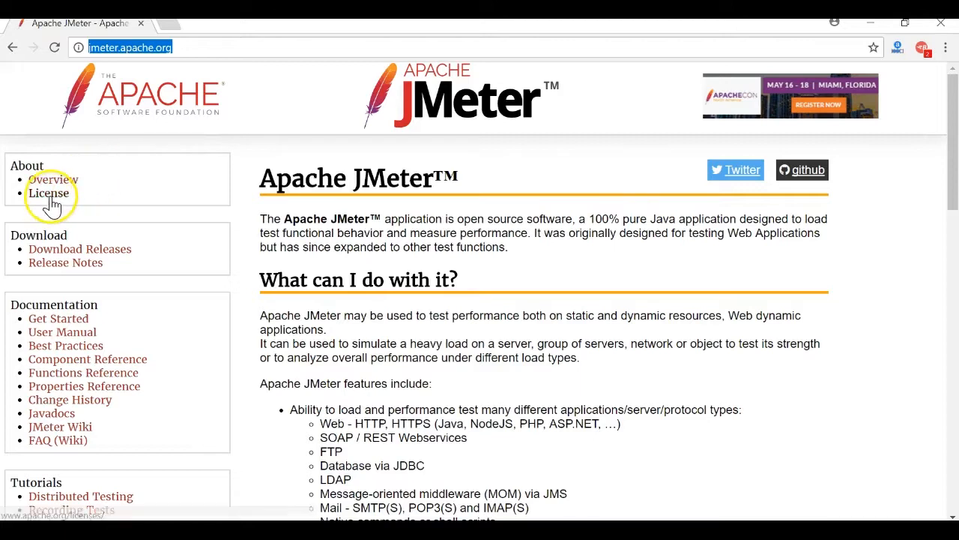
# Visit the License page, return home, then open download_jmeter.cgi and select its URL.
pyautogui.click(51, 200)
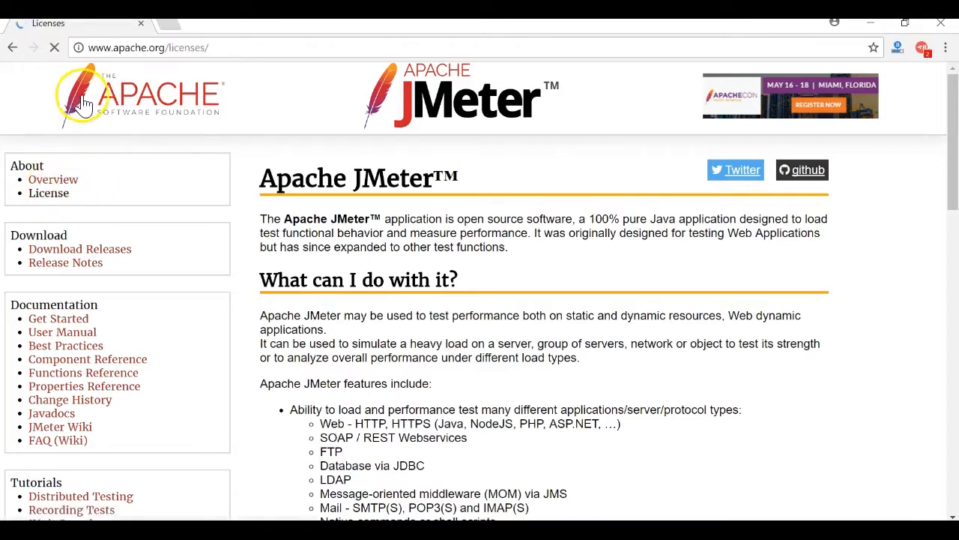
pyautogui.click(12, 47)
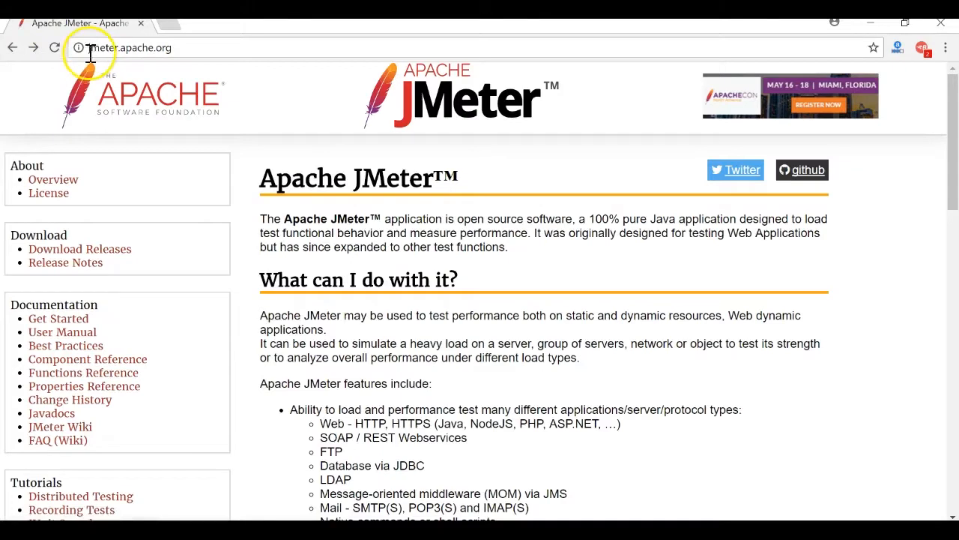
pyautogui.click(96, 252)
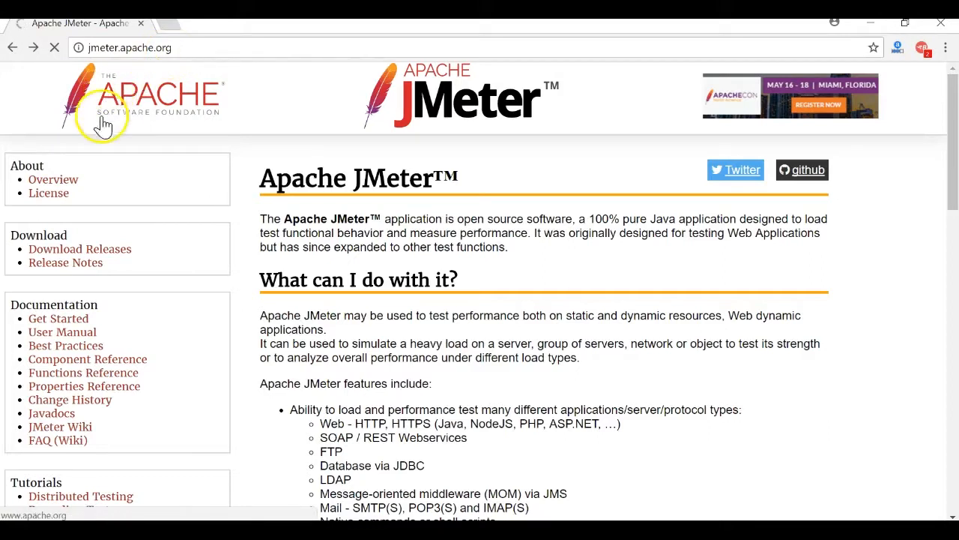
pyautogui.click(66, 251)
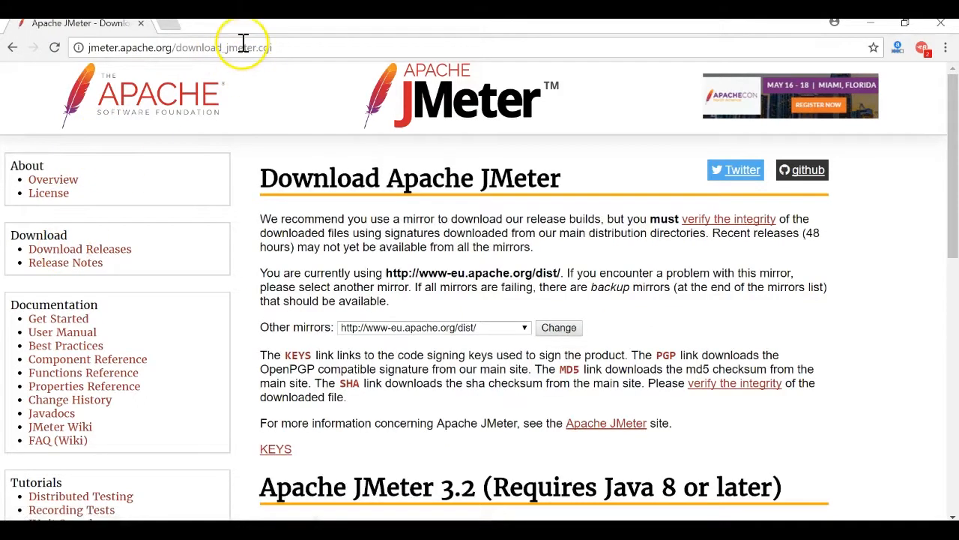
pyautogui.click(244, 46)
pyautogui.hotkey('ctrl', 'c')
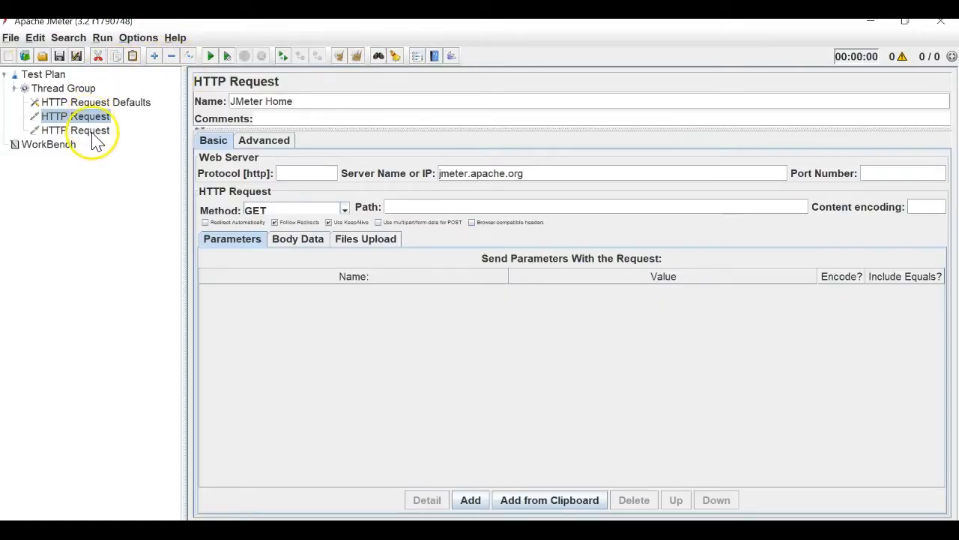
# Rename the second HTTP Request to 'JMeter Download' with server name jmeter.apache.org/.
pyautogui.click(88, 132)
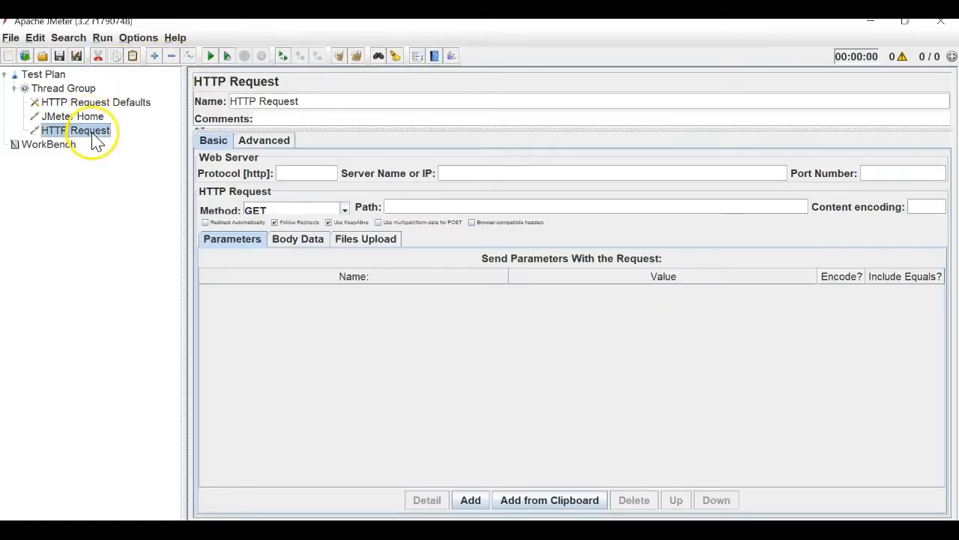
pyautogui.tripleClick(240, 103)
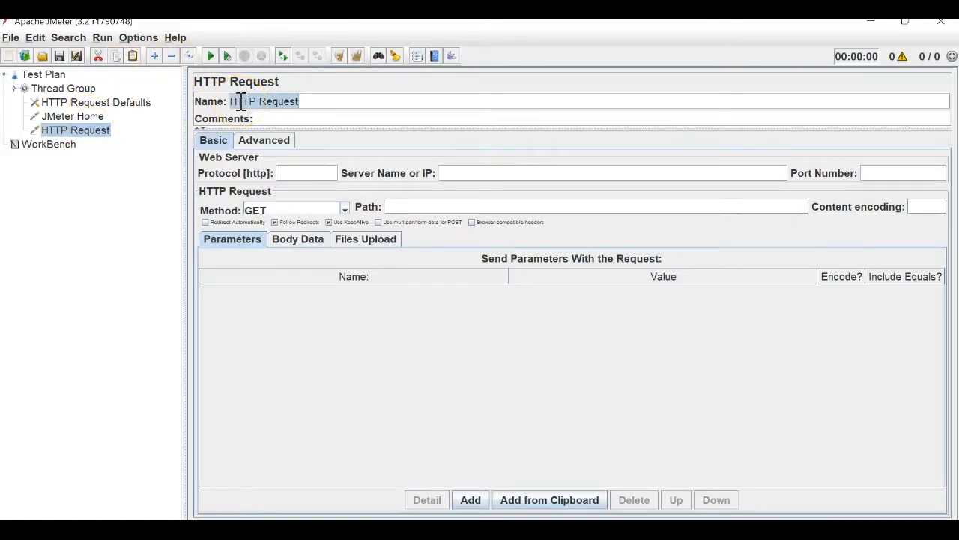
pyautogui.press('BackSpace')
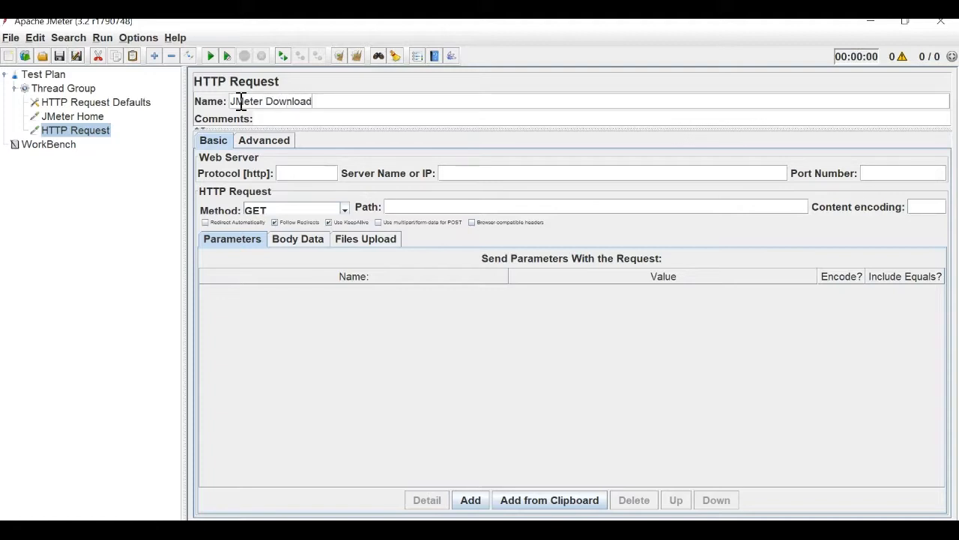
pyautogui.click(474, 175)
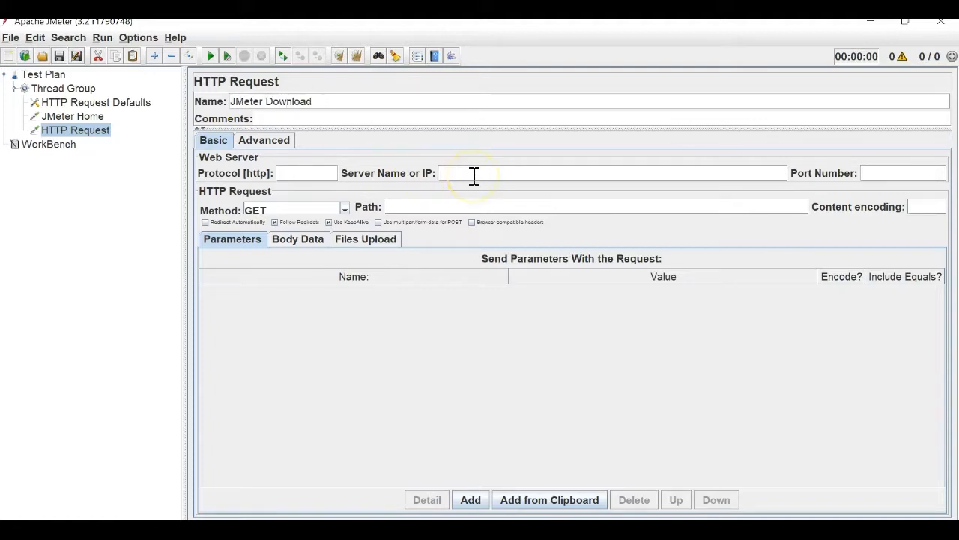
pyautogui.hotkey('ctrl', 'v')
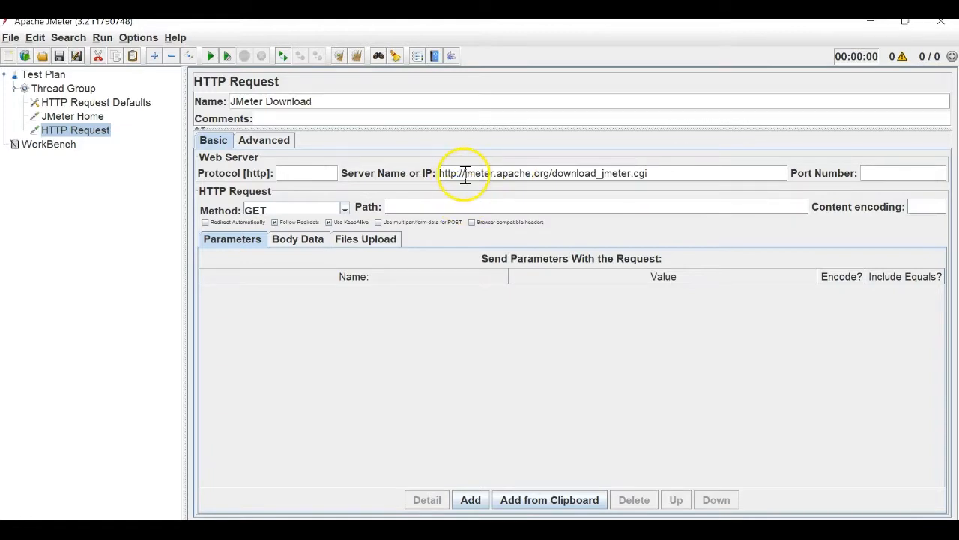
pyautogui.press('BackSpace')
pyautogui.press('BackSpace')
pyautogui.press('BackSpace')
pyautogui.press('BackSpace')
pyautogui.press('BackSpace')
pyautogui.press('BackSpace')
pyautogui.press('BackSpace')
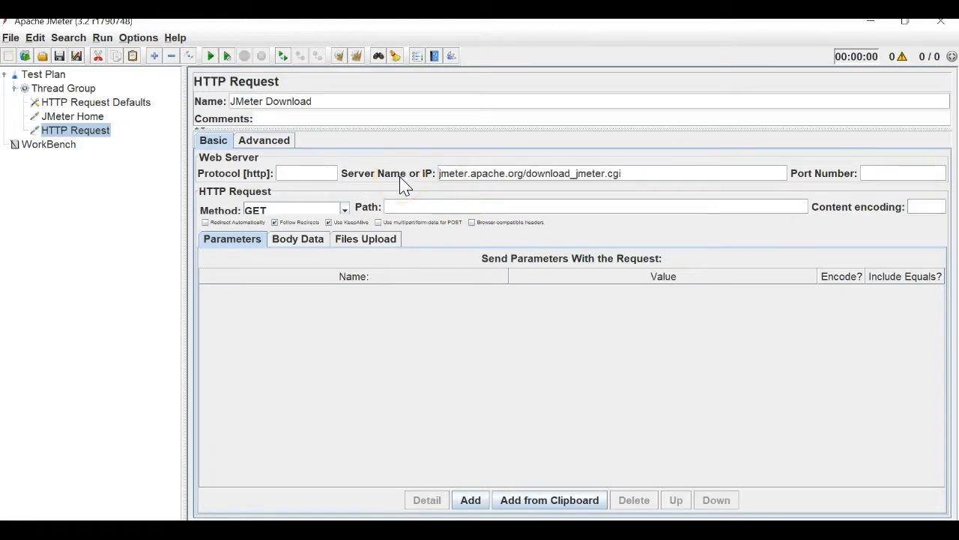
pyautogui.doubleClick(522, 175)
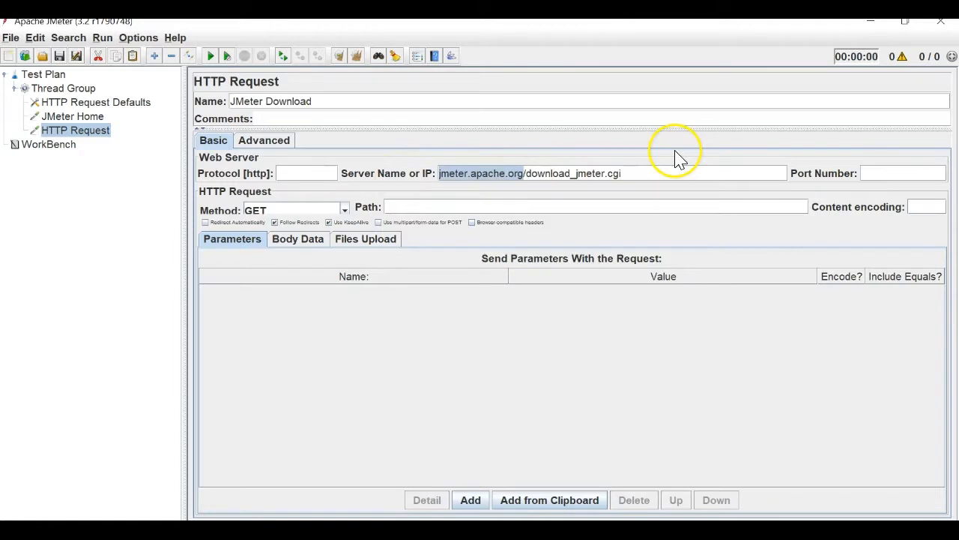
pyautogui.moveTo(629, 172); pyautogui.dragTo(529, 171)
pyautogui.hotkey('ctrl', 'c')
pyautogui.press('BackSpace')
# Set the JMeter Download request's path to download_jmeter.cgi.
pyautogui.click(404, 208)
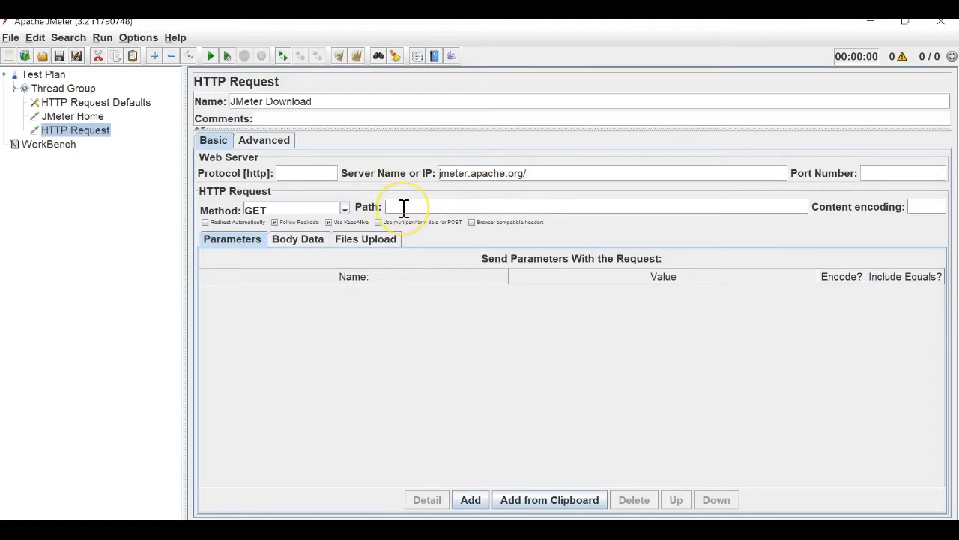
pyautogui.hotkey('ctrl', 'v')
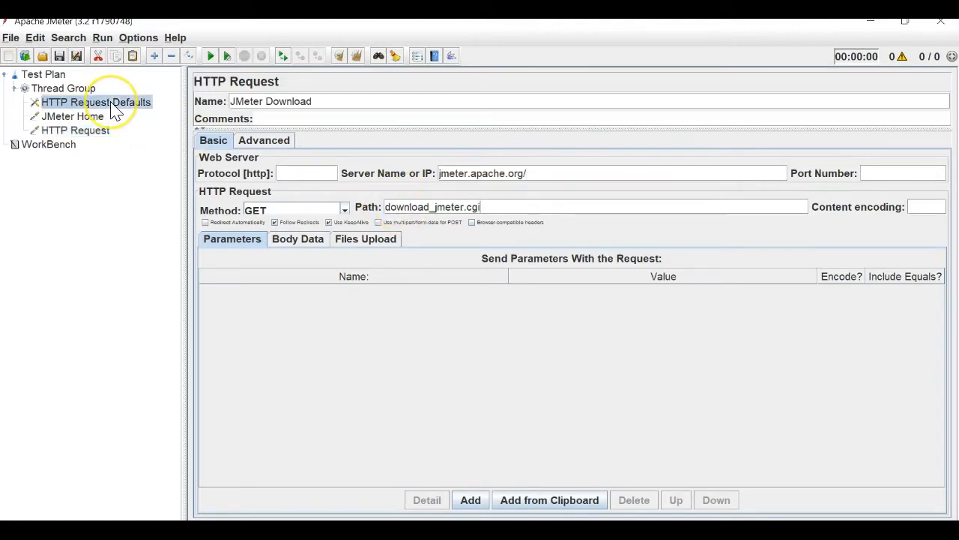
pyautogui.rightClick(112, 105)
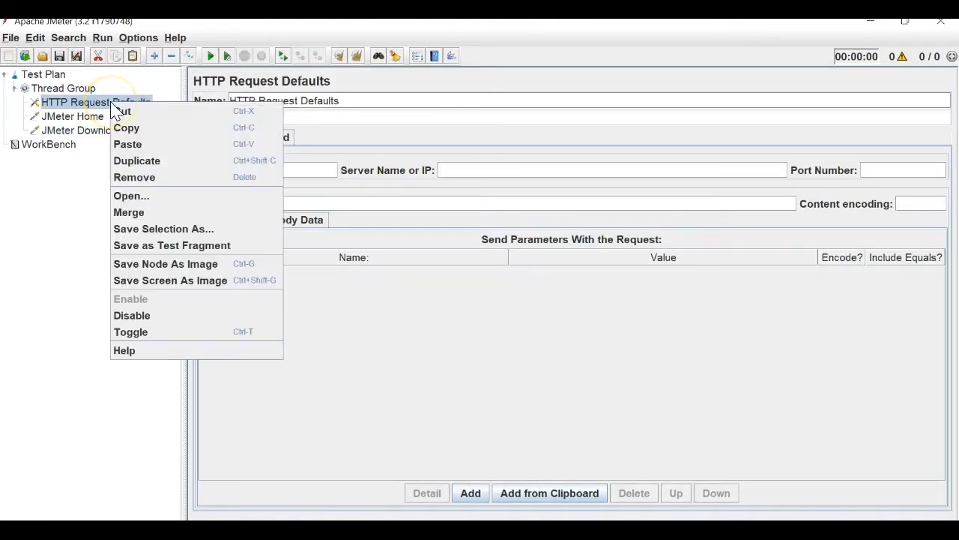
# Disable HTTP Request Defaults and attach a View Results Tree listener to the Thread Group.
pyautogui.click(137, 318)
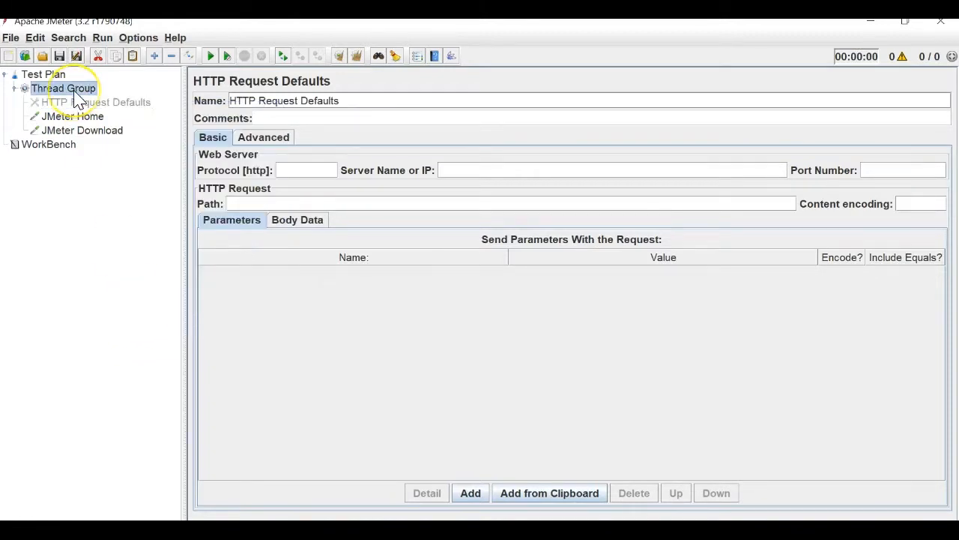
pyautogui.rightClick(75, 91)
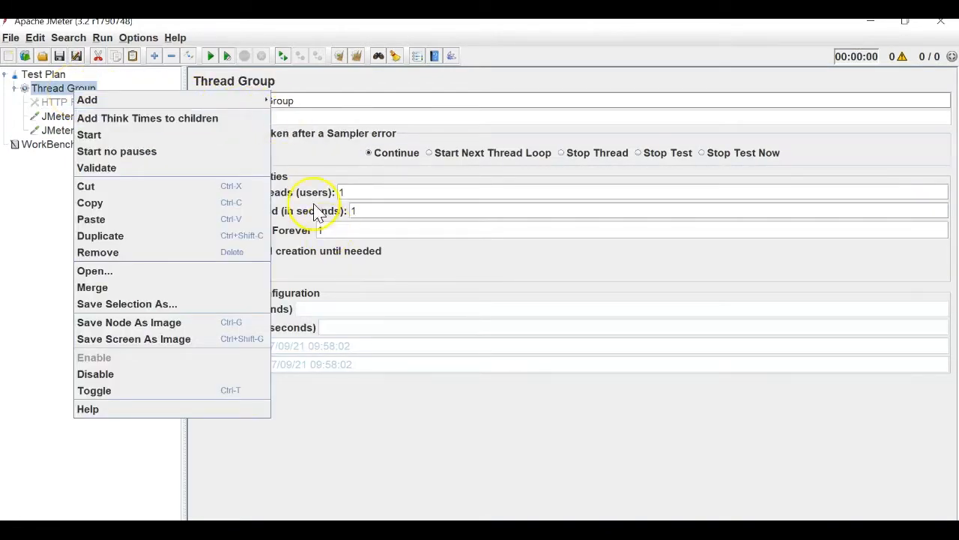
pyautogui.moveTo(258, 97)
pyautogui.moveTo(303, 215)
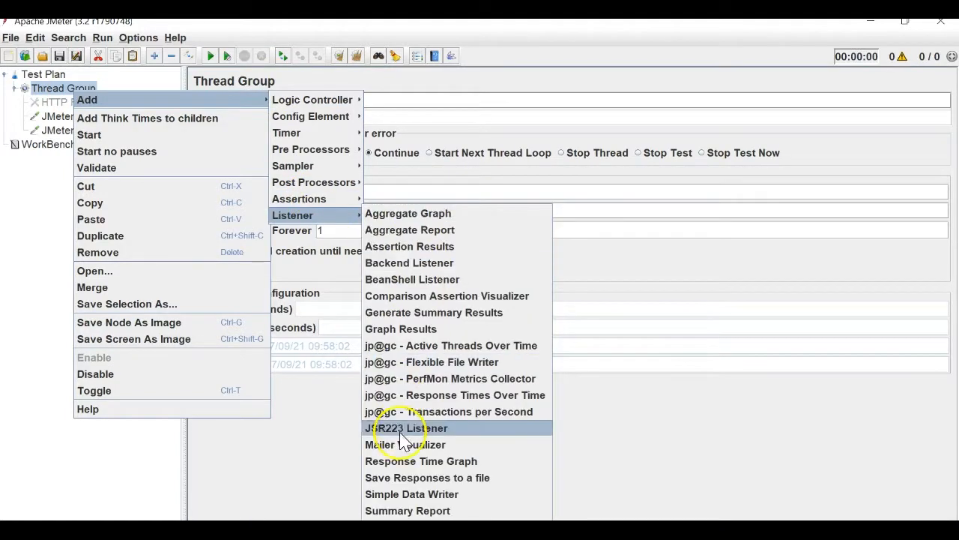
pyautogui.click(408, 527)
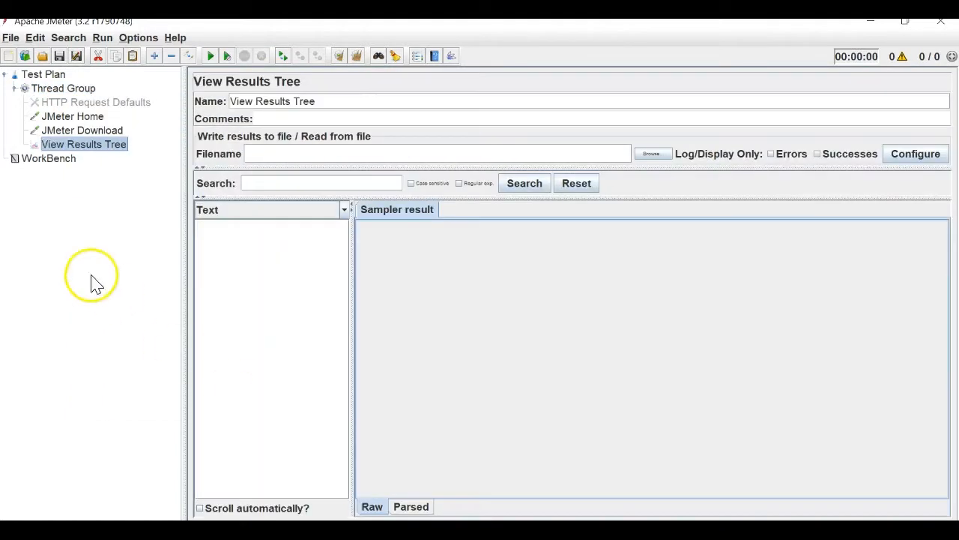
pyautogui.click(14, 38)
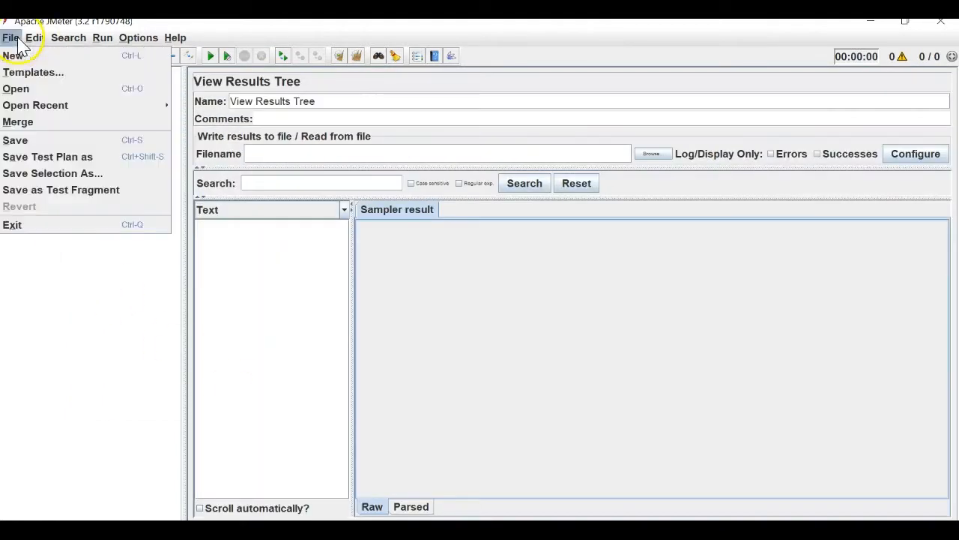
# Save the test plan as a new file in Desktop > JMeter Videos > 11- Config Elements.
pyautogui.click(42, 157)
pyautogui.click(521, 235)
pyautogui.click(609, 205)
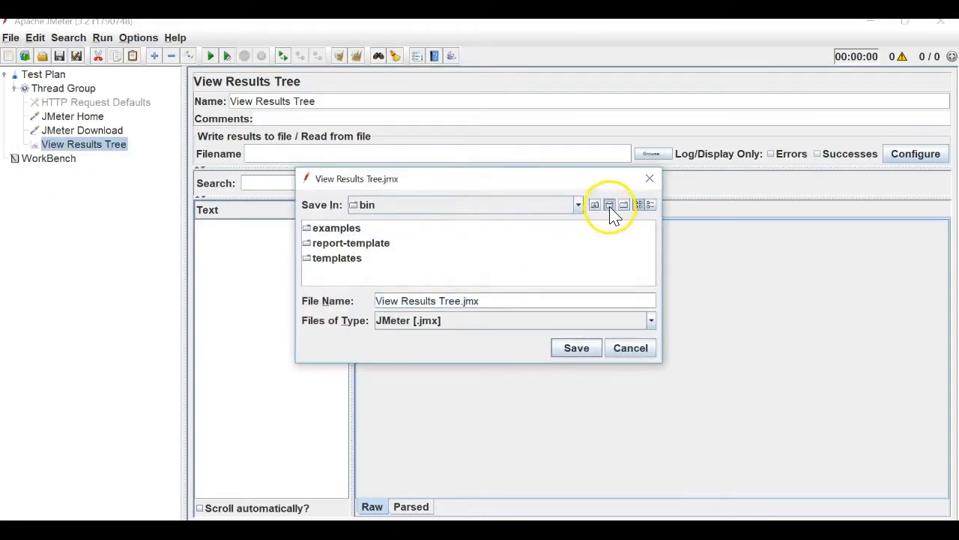
pyautogui.click(466, 260)
pyautogui.doubleClick(467, 261)
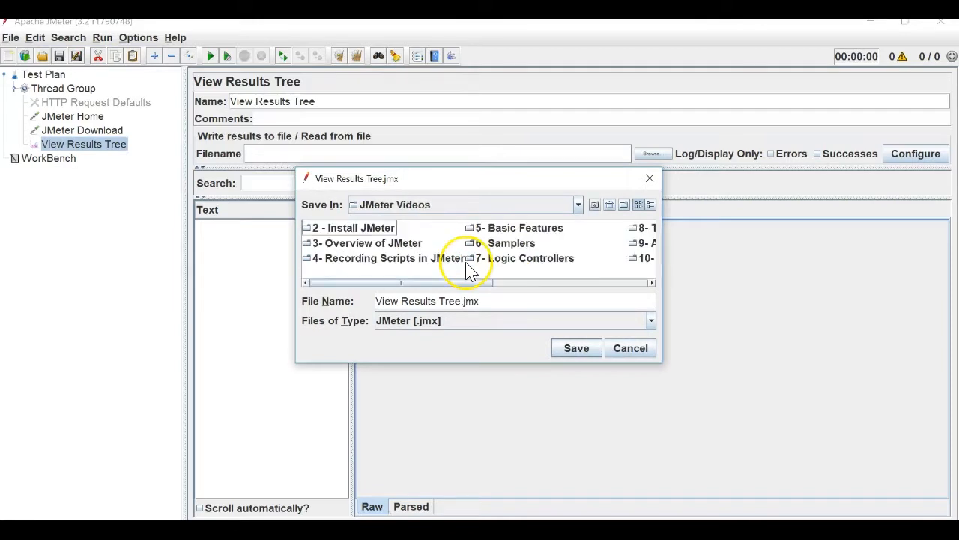
pyautogui.click(554, 283)
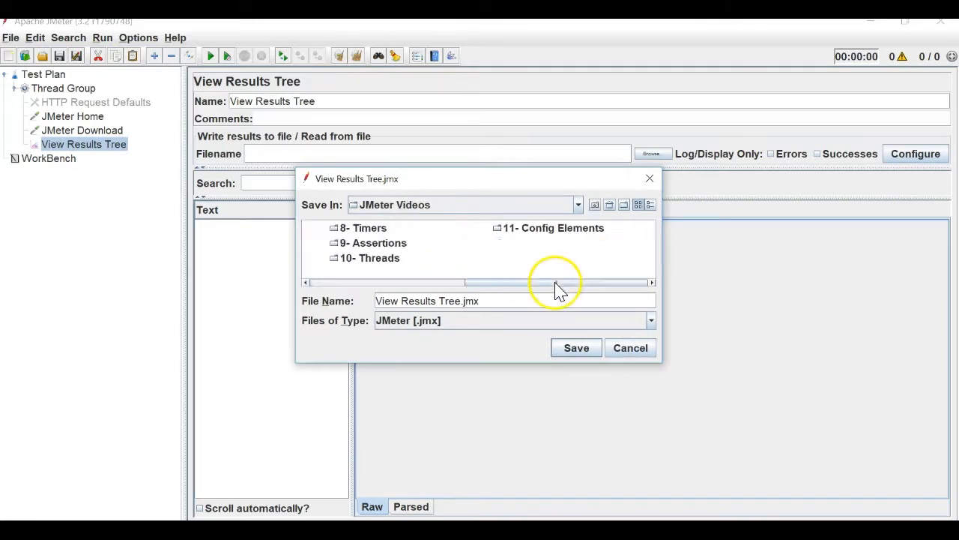
pyautogui.doubleClick(532, 227)
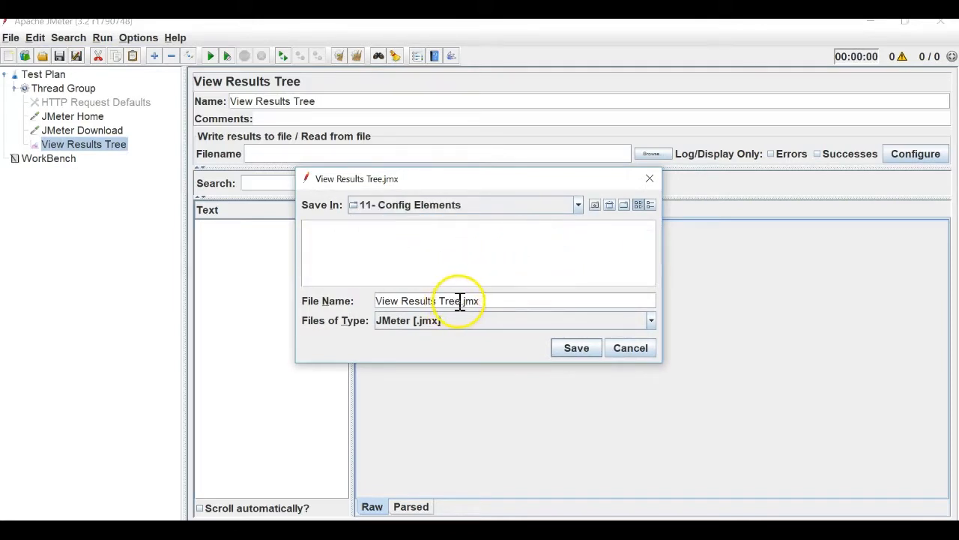
# Name the file HTTPRequestDefault.jmx, save it, and start the test run.
pyautogui.moveTo(460, 300); pyautogui.dragTo(368, 304)
pyautogui.press('BackSpace')
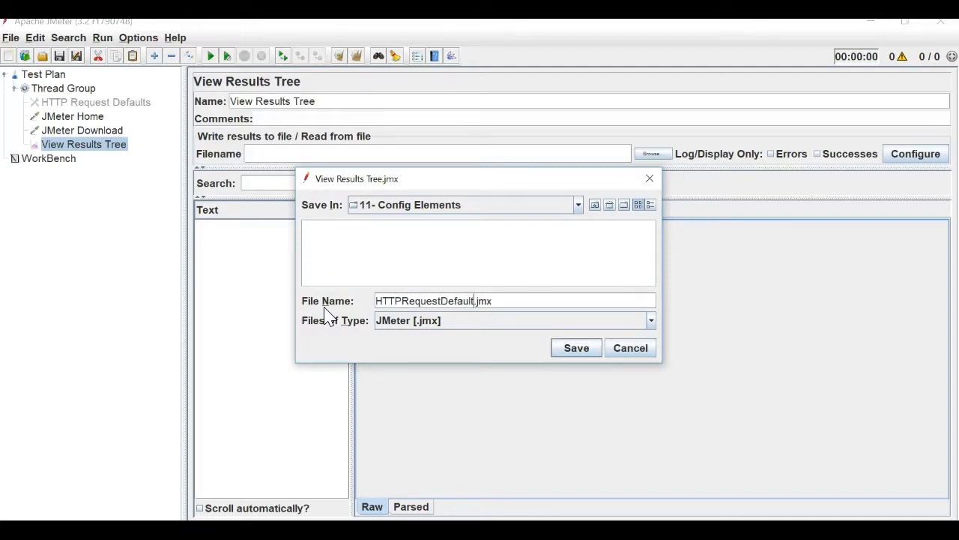
pyautogui.press('Return')
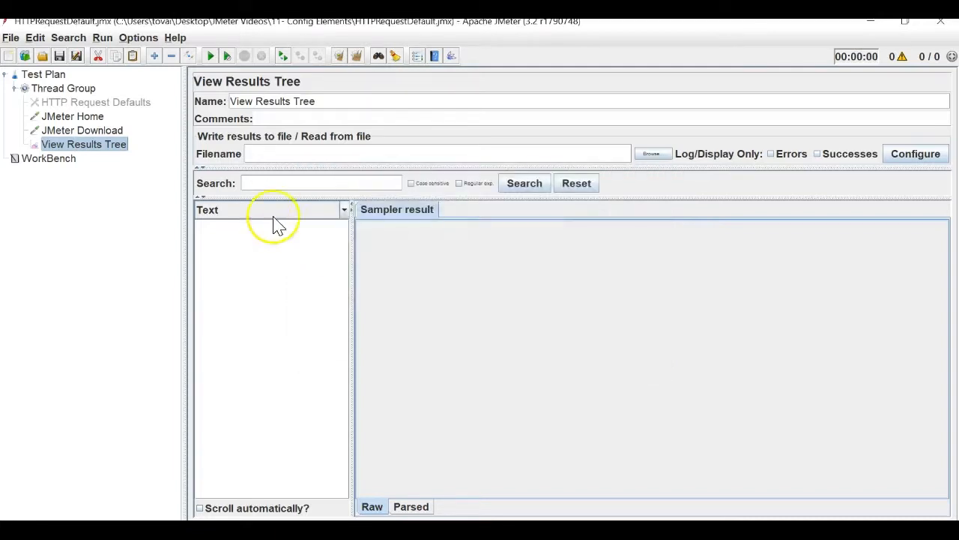
pyautogui.click(212, 57)
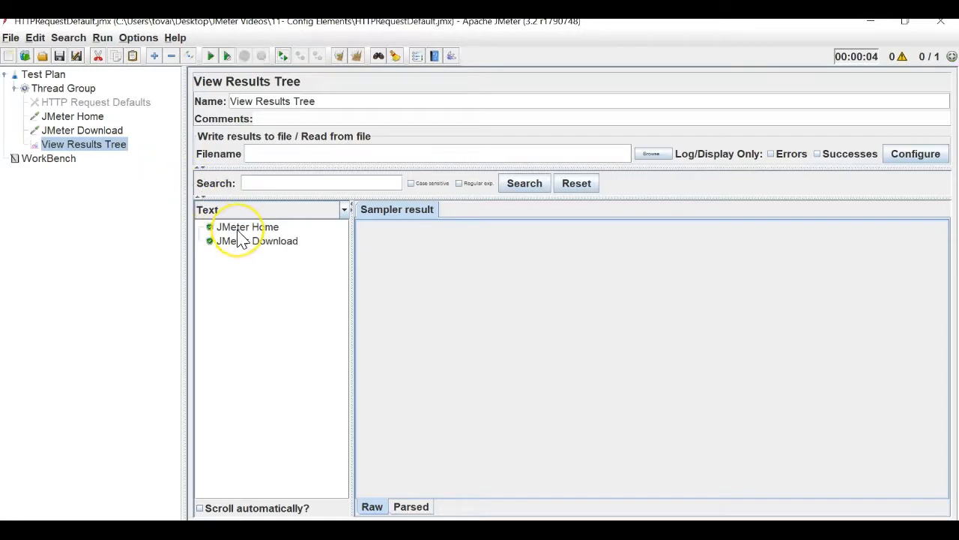
# Inspect the JMeter Home and JMeter Download request URLs in View Results Tree's Request tab.
pyautogui.click(238, 229)
pyautogui.click(459, 211)
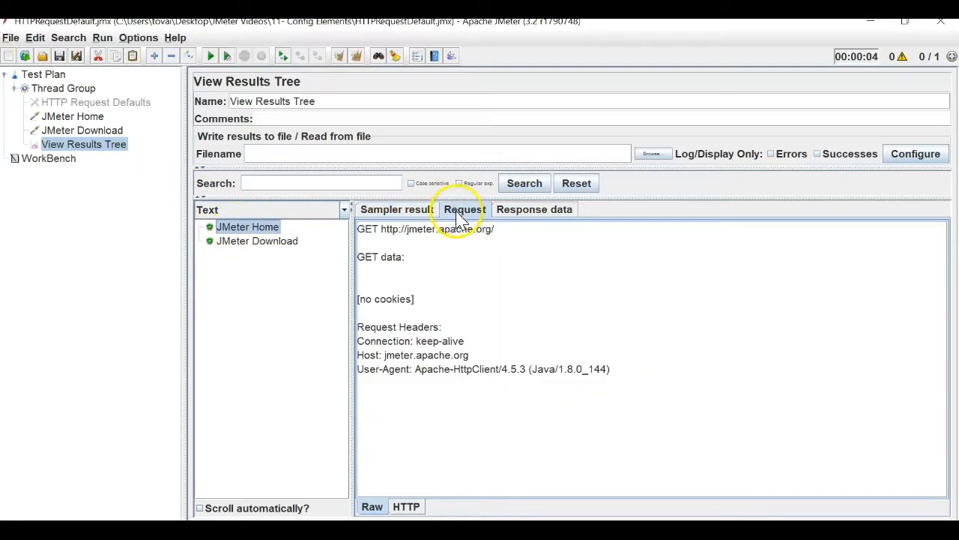
pyautogui.moveTo(407, 231); pyautogui.dragTo(480, 245)
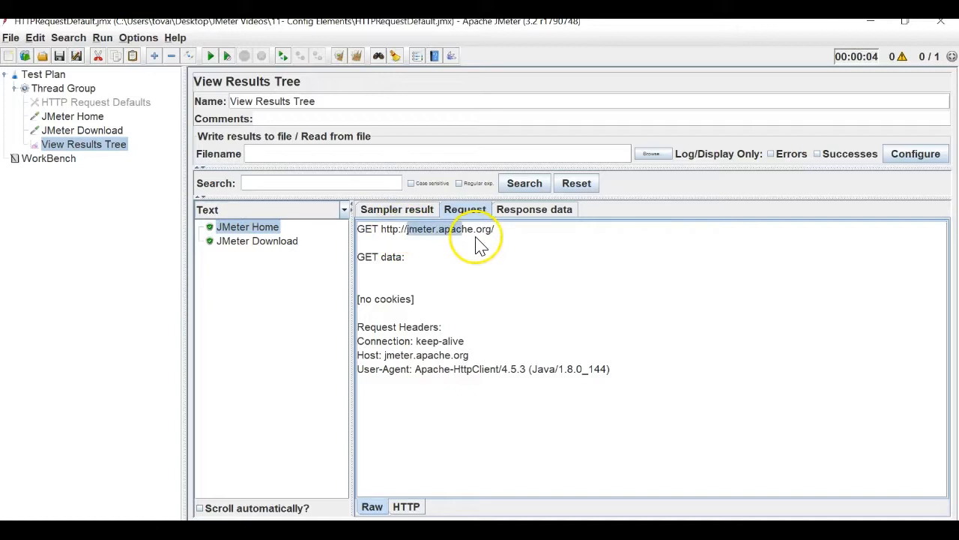
pyautogui.click(253, 242)
pyautogui.moveTo(405, 233); pyautogui.dragTo(597, 234)
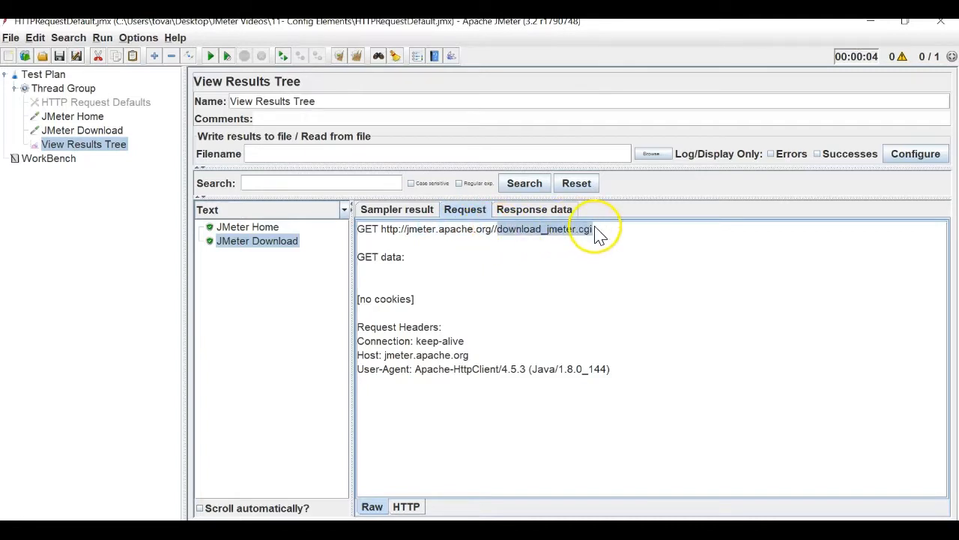
pyautogui.click(87, 91)
# Browse the tree elements and restore View Results Tree below JMeter Download after moving it.
pyautogui.click(111, 103)
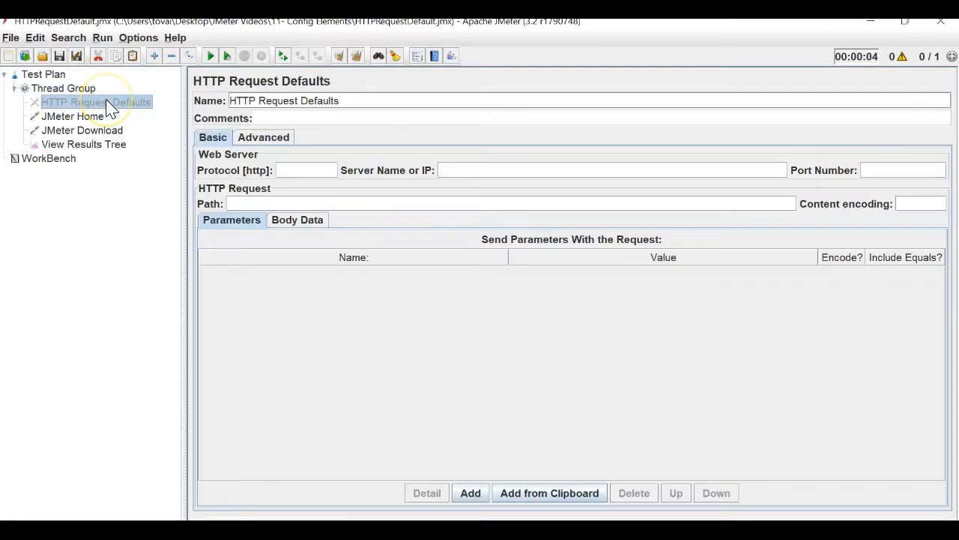
pyautogui.click(101, 116)
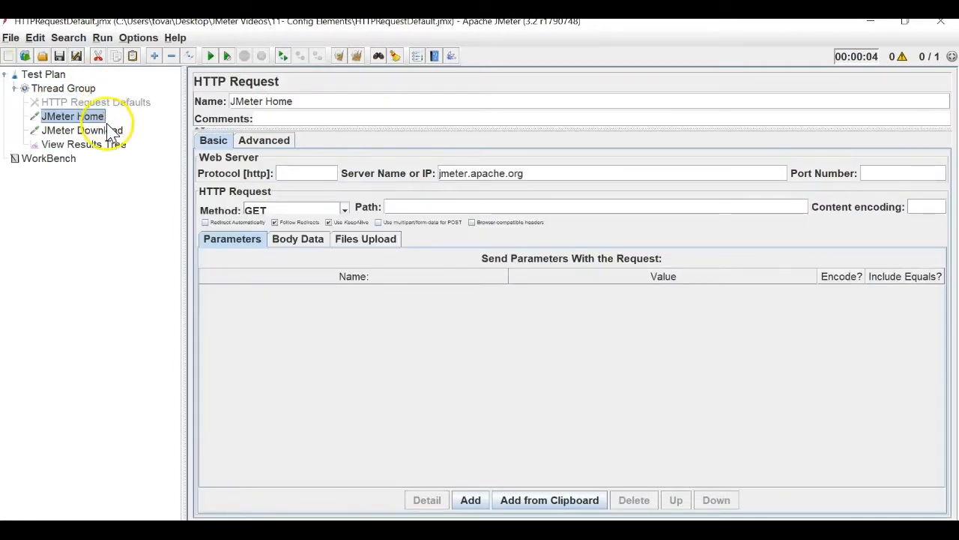
pyautogui.click(113, 131)
pyautogui.click(92, 117)
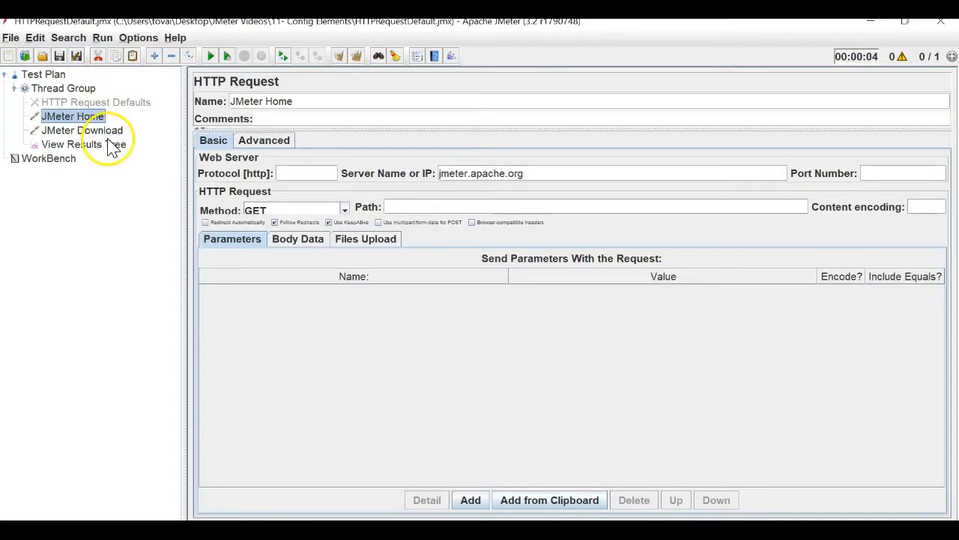
pyautogui.click(111, 144)
pyautogui.moveTo(112, 139); pyautogui.dragTo(88, 126)
pyautogui.click(83, 117)
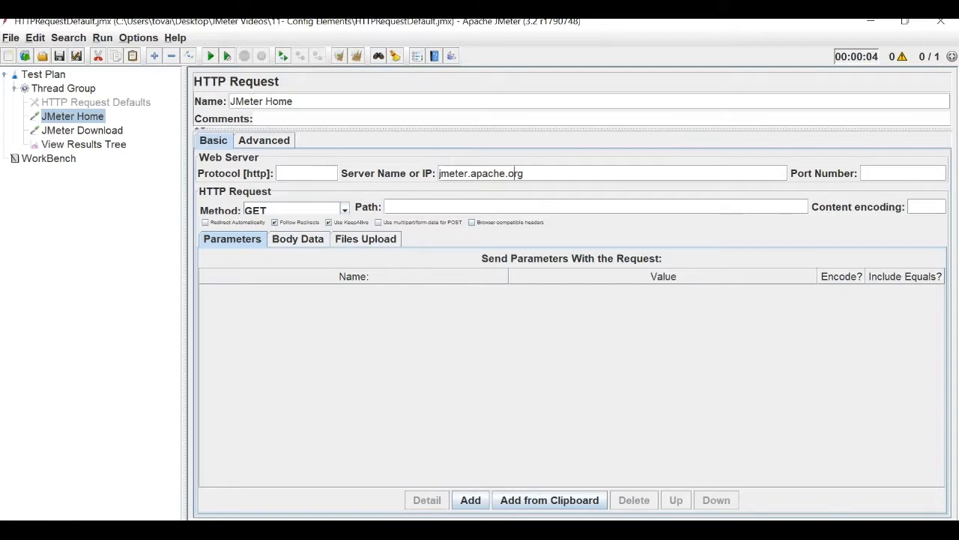
pyautogui.doubleClick(467, 172)
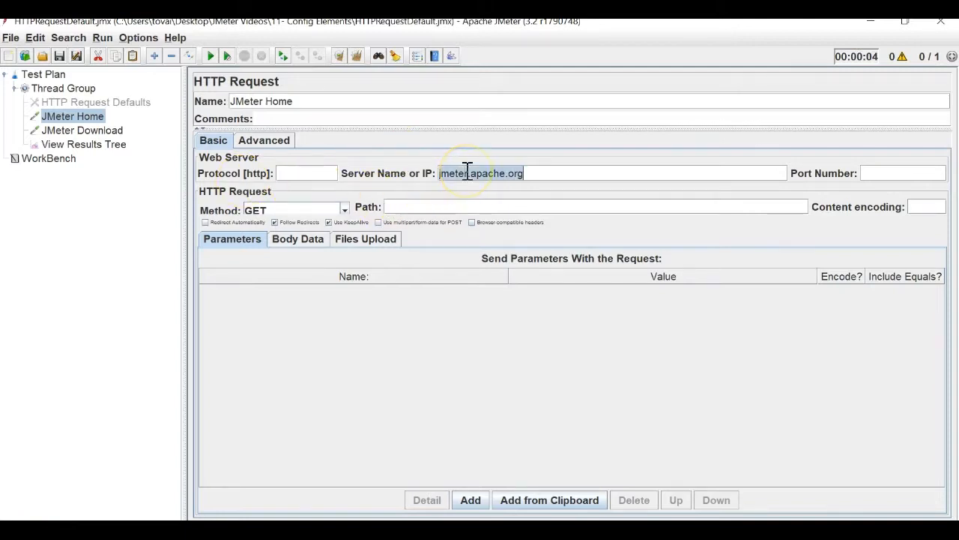
pyautogui.click(117, 132)
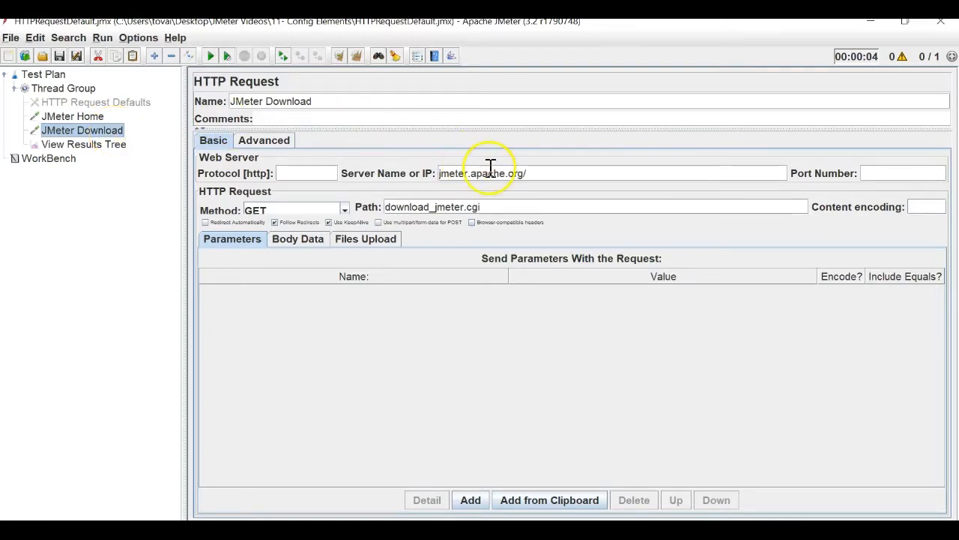
pyautogui.click(541, 175)
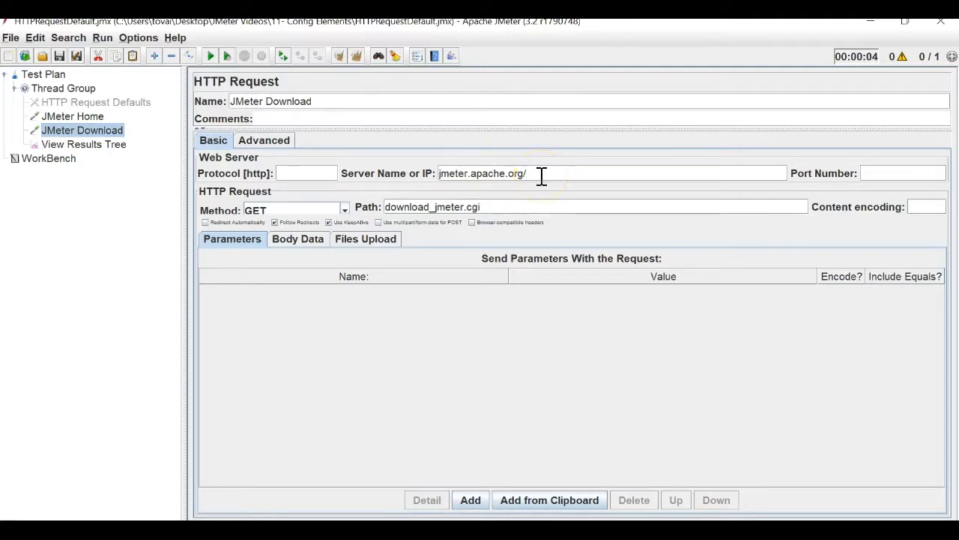
# Give the JMeter Download path a leading slash so it reads /download_jmeter.cgi.
pyautogui.click(387, 208)
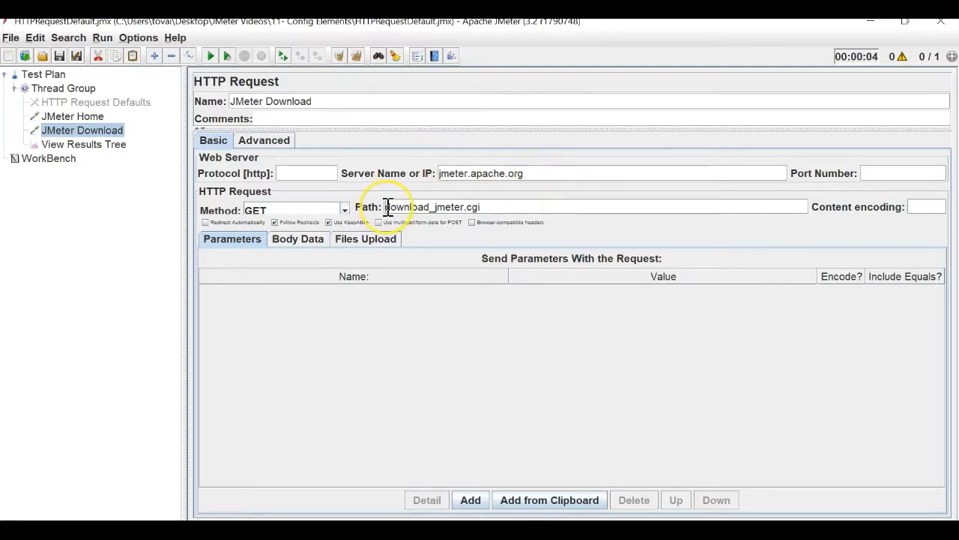
pyautogui.write('/')
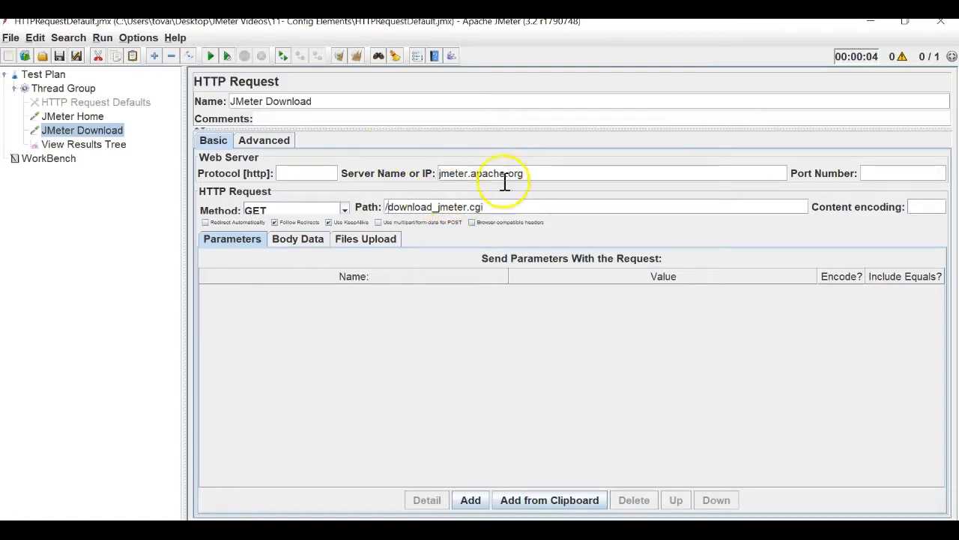
pyautogui.tripleClick(481, 180)
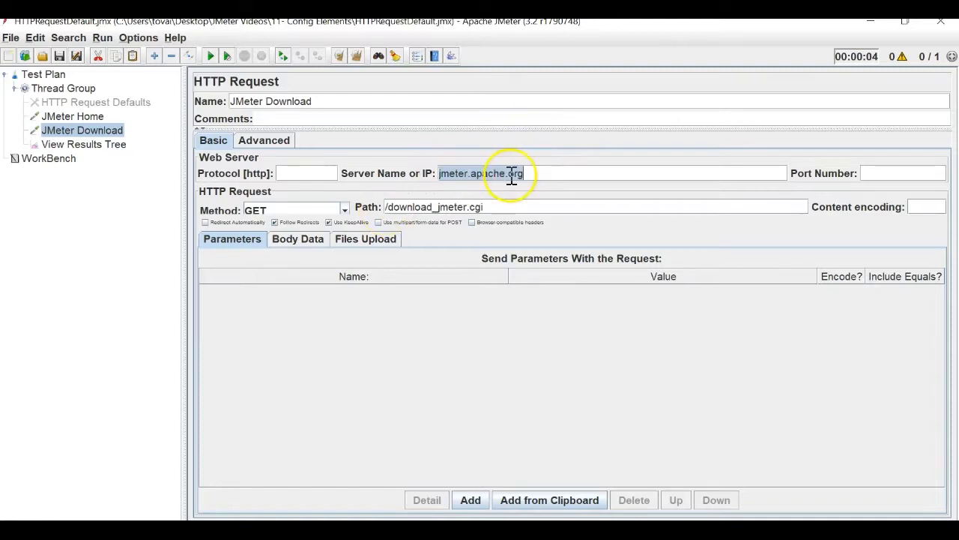
# Correct the mistyped protocol text in the request's fields.
pyautogui.click(893, 175)
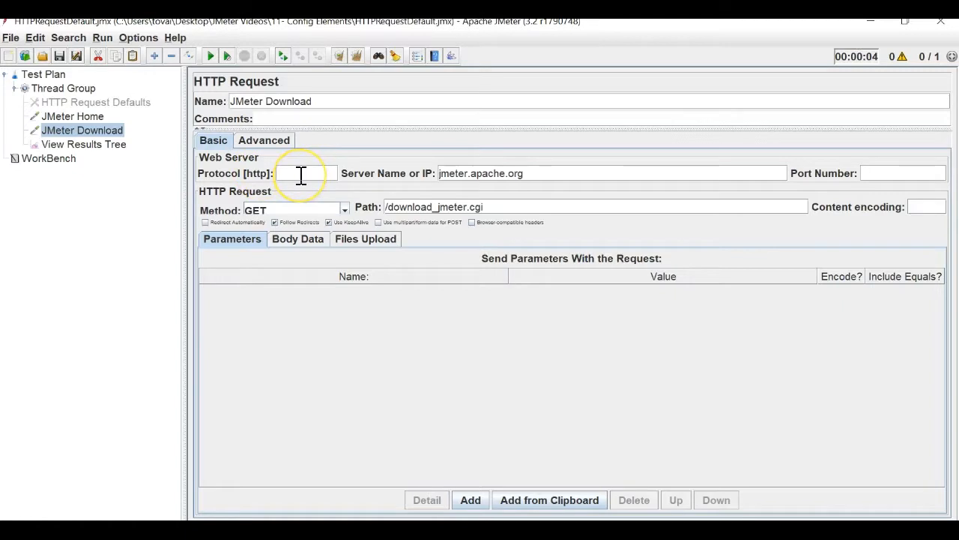
pyautogui.write('s')
pyautogui.press('BackSpace')
pyautogui.write('ps')
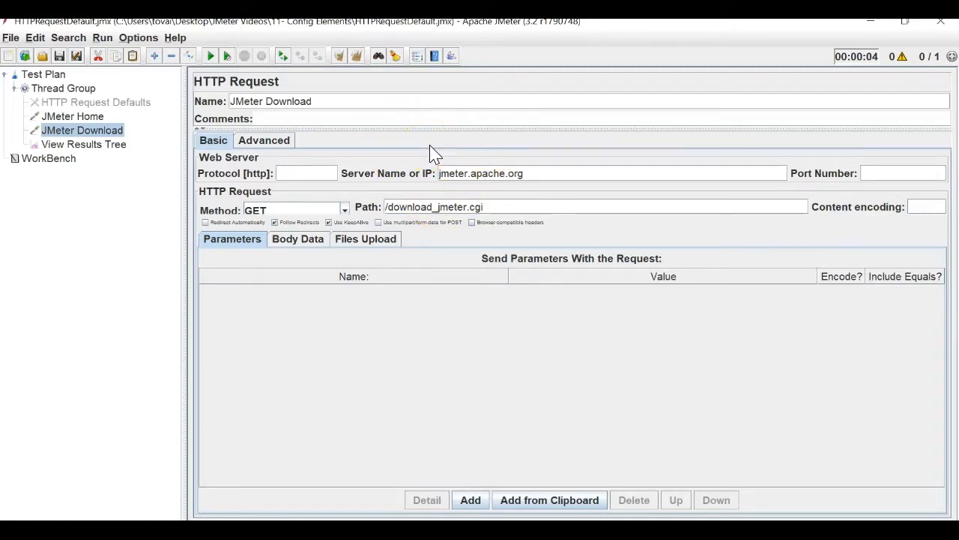
# Re-enable the HTTP Request Defaults element.
pyautogui.click(76, 105)
pyautogui.rightClick(77, 106)
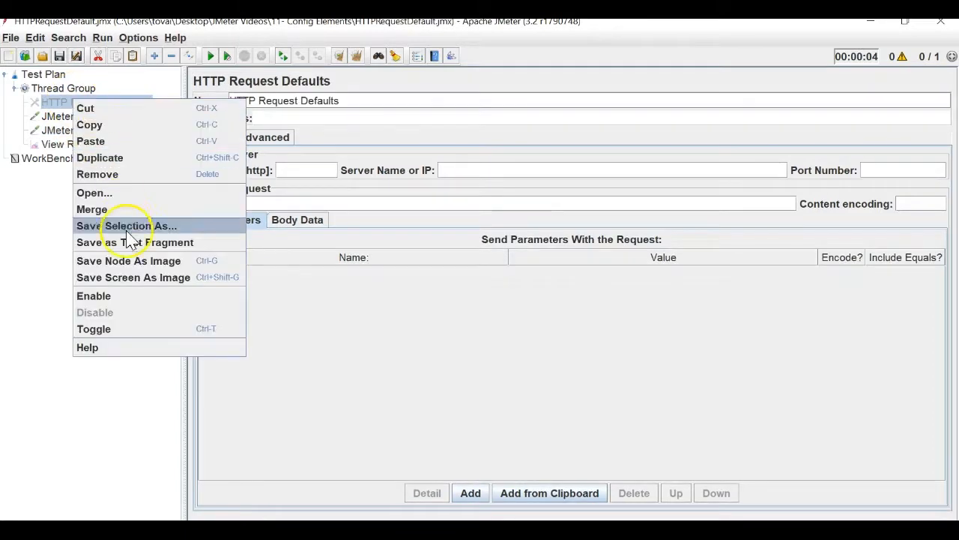
pyautogui.click(154, 300)
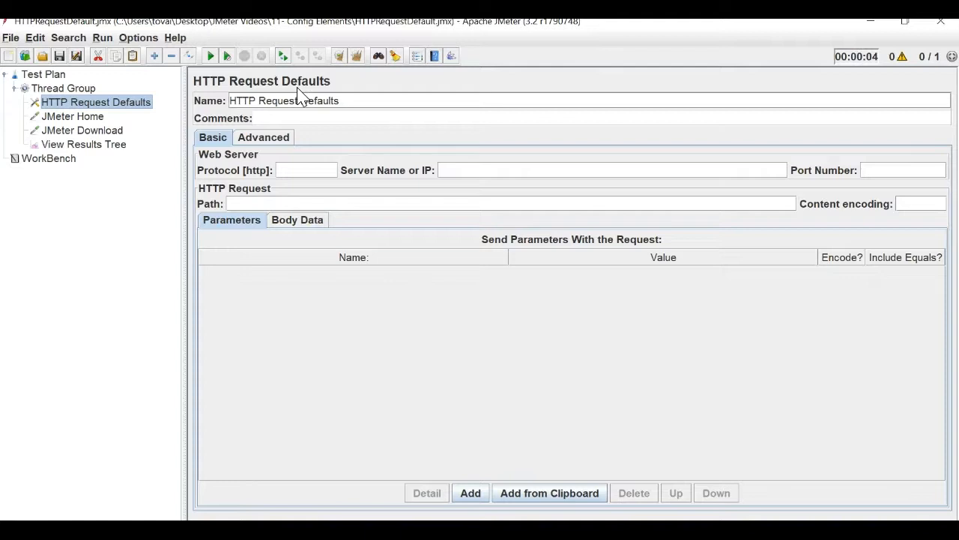
# Move jmeter.apache.org from JMeter Home's Server Name into HTTP Request Defaults.
pyautogui.click(73, 117)
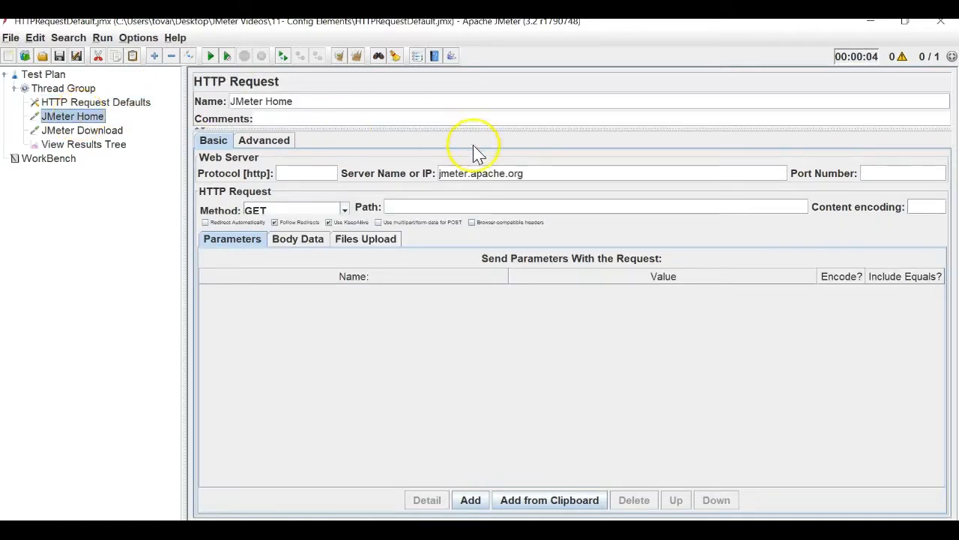
pyautogui.doubleClick(500, 175)
pyautogui.hotkey('ctrl', 'c')
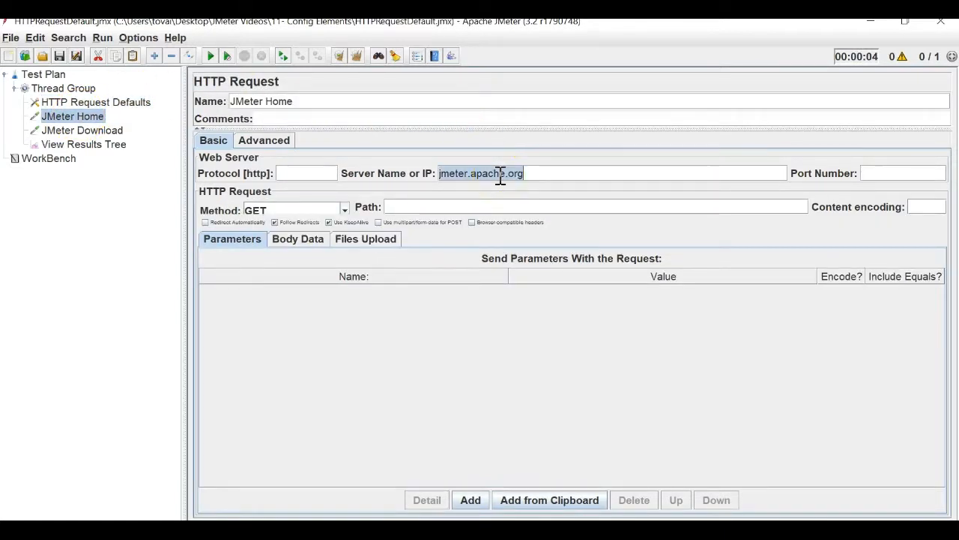
pyautogui.press('BackSpace')
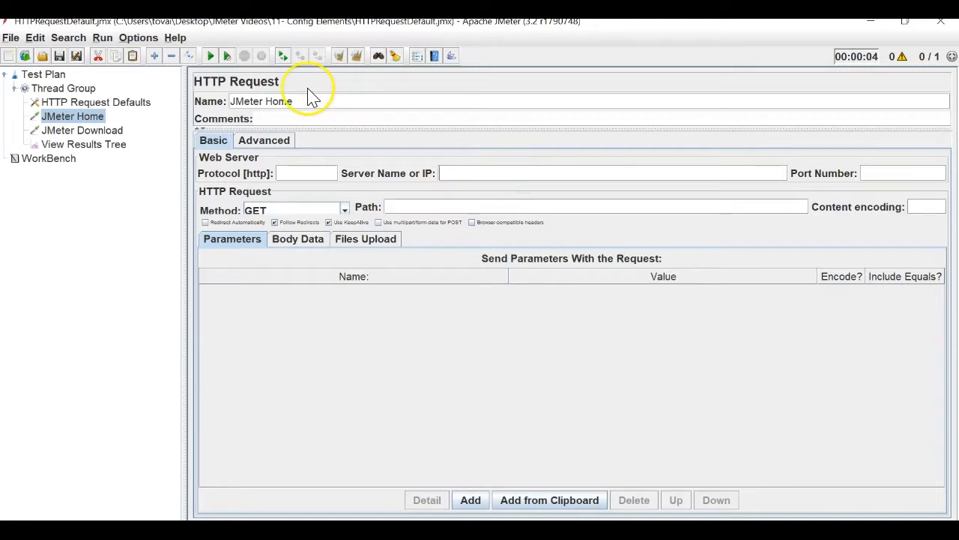
pyautogui.click(124, 102)
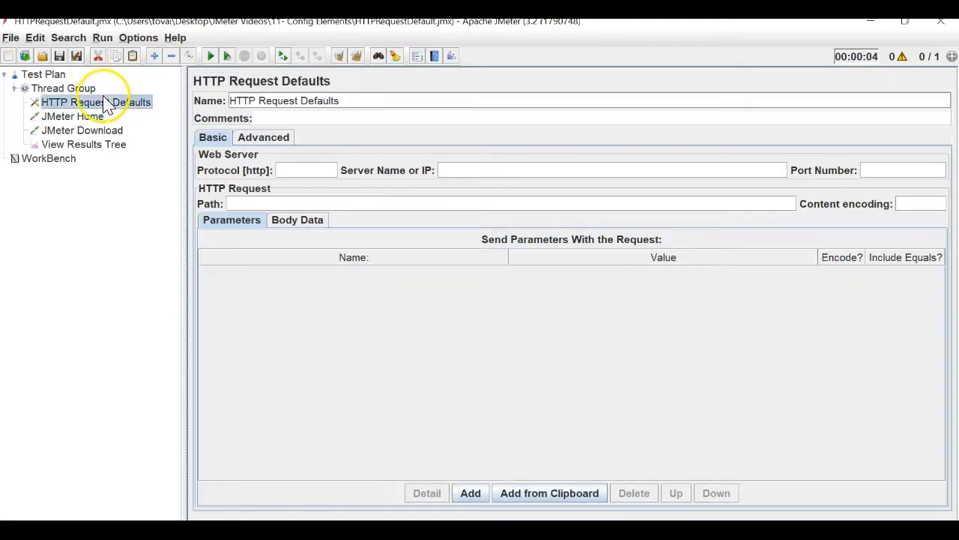
pyautogui.hotkey('ctrl', 'v')
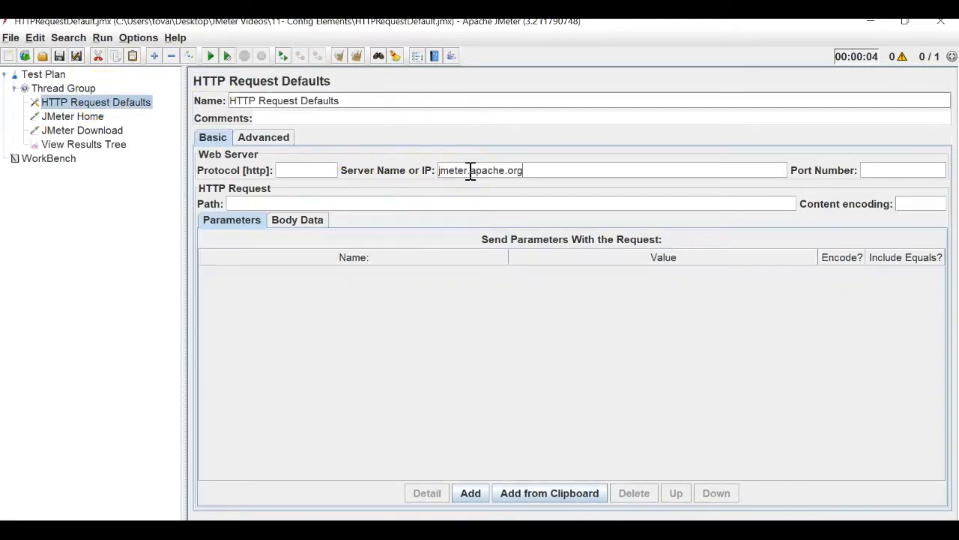
# Clear the Server Name from the JMeter Download request.
pyautogui.click(89, 120)
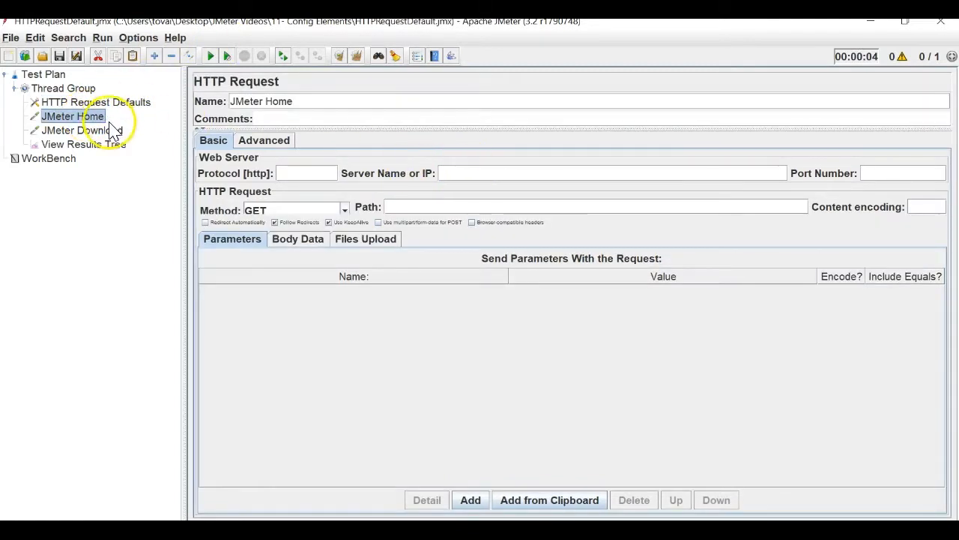
pyautogui.click(98, 130)
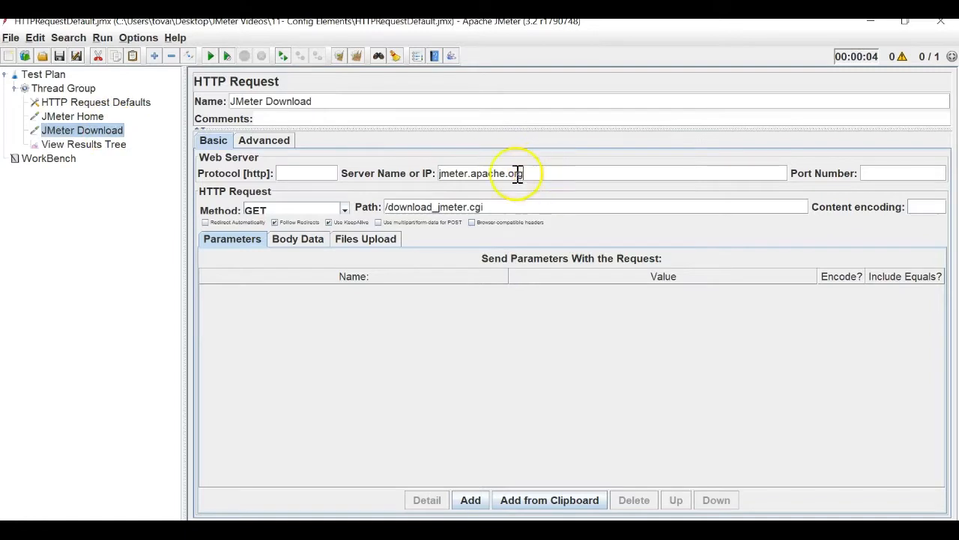
pyautogui.moveTo(525, 173); pyautogui.dragTo(429, 173)
pyautogui.press('Delete')
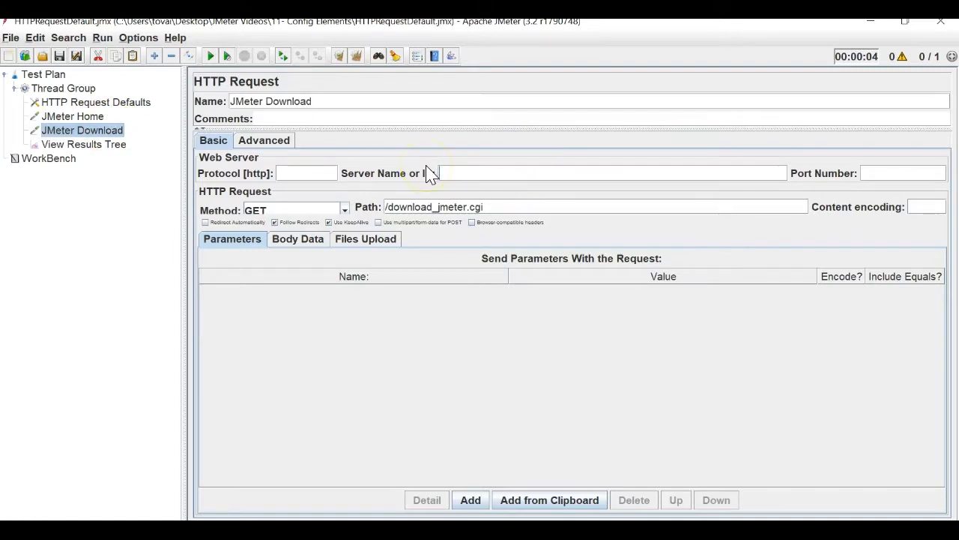
pyautogui.click(124, 105)
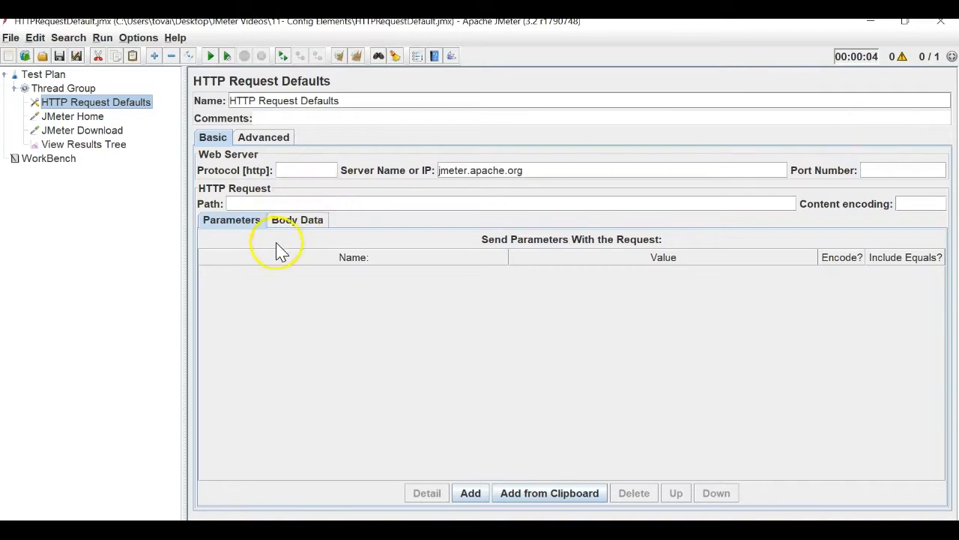
# Set the HTTP Request Defaults client implementation to Java on the Advanced tab.
pyautogui.click(283, 223)
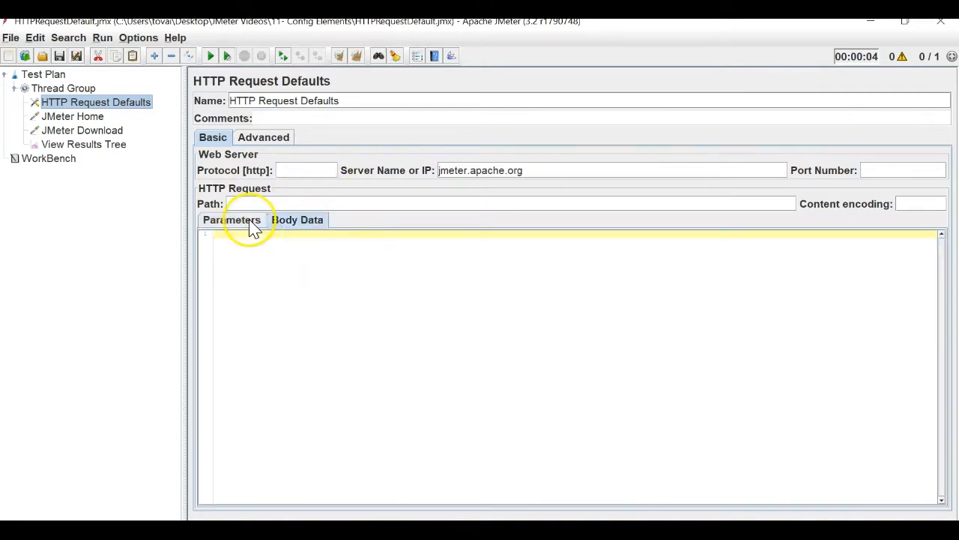
pyautogui.click(249, 223)
pyautogui.click(275, 143)
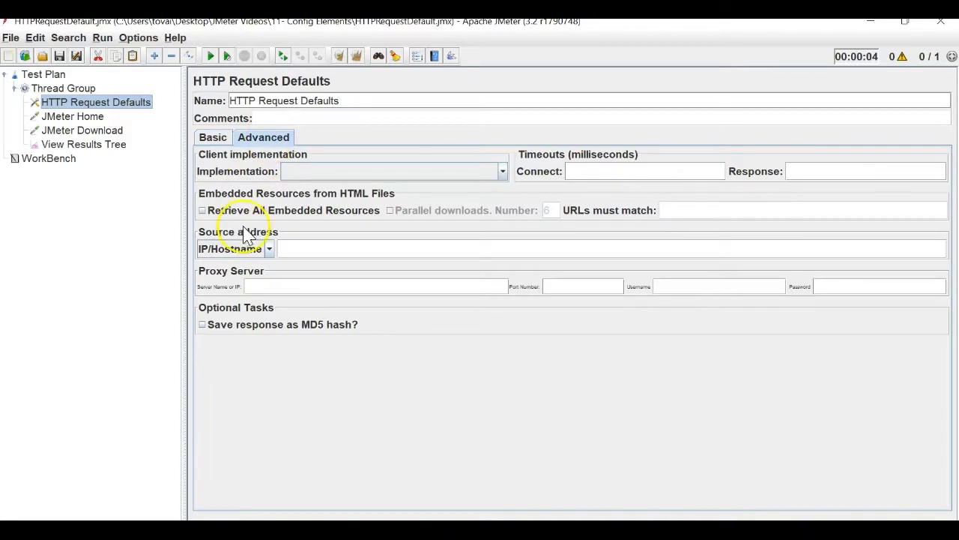
pyautogui.click(501, 171)
pyautogui.click(470, 203)
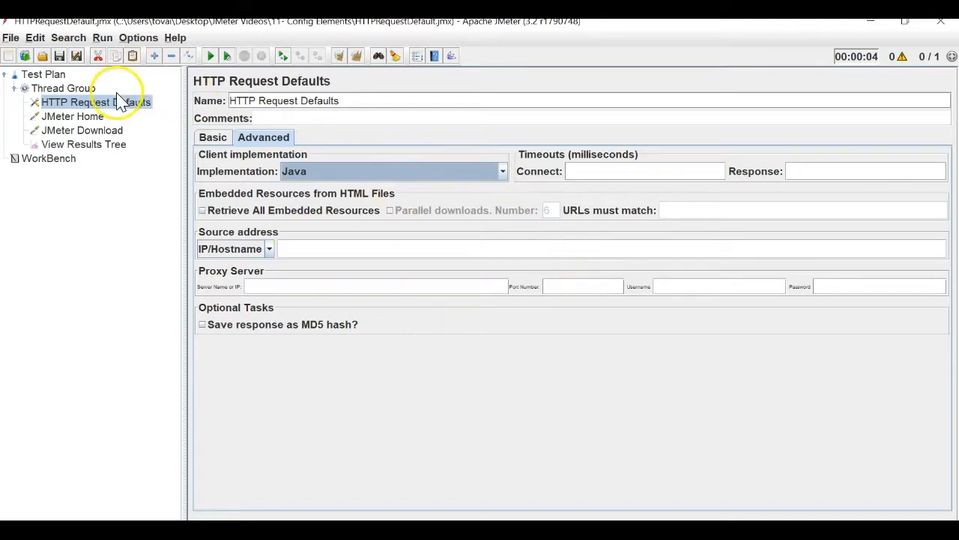
# Clear the previous results in View Results Tree and recheck the requests.
pyautogui.click(96, 120)
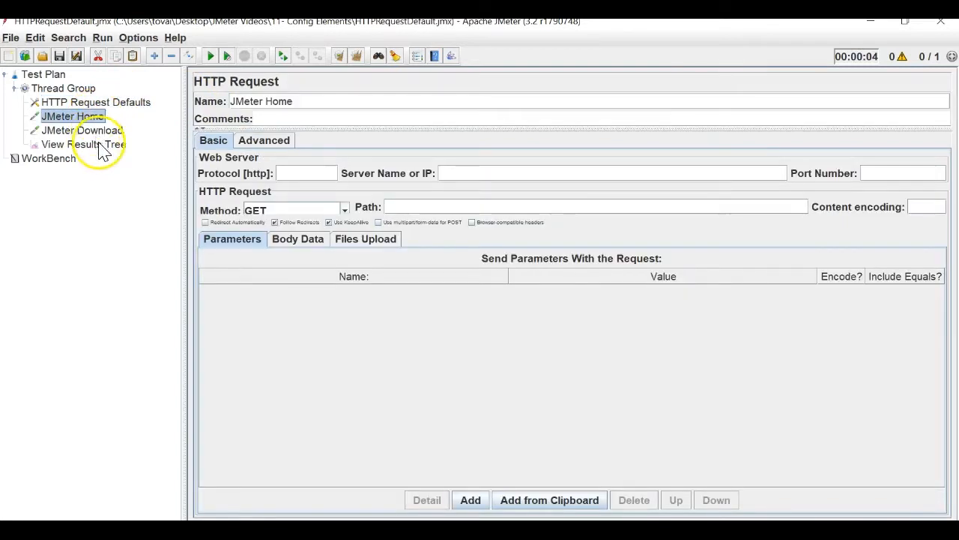
pyautogui.click(105, 145)
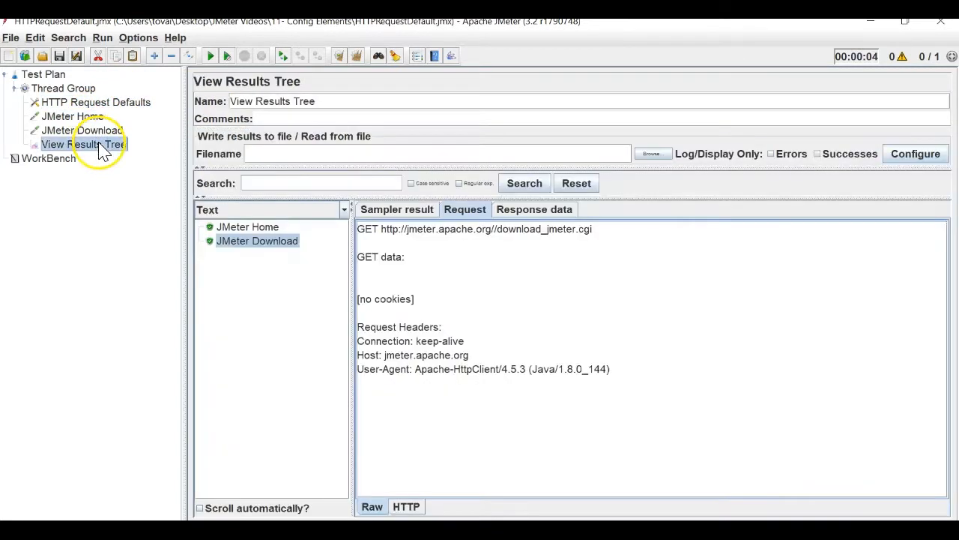
pyautogui.click(361, 58)
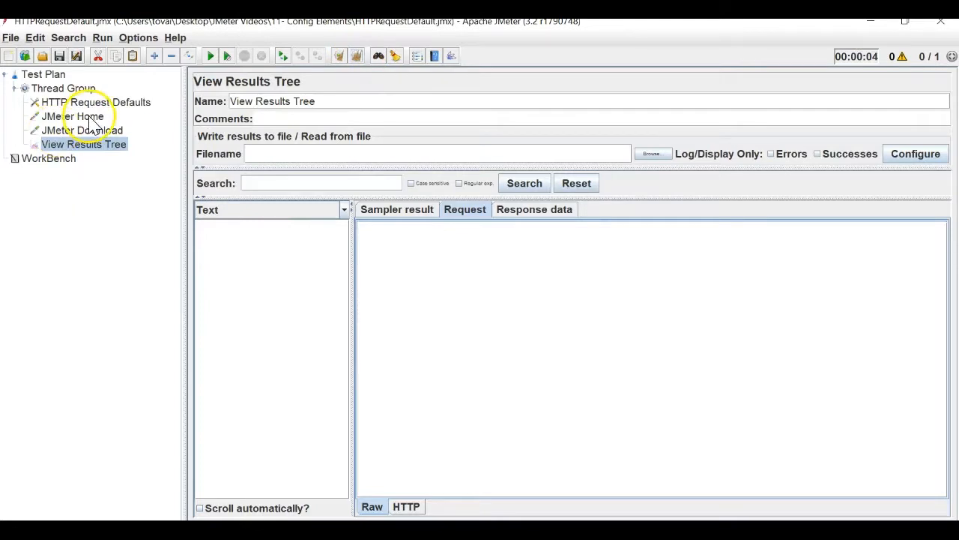
pyautogui.click(79, 119)
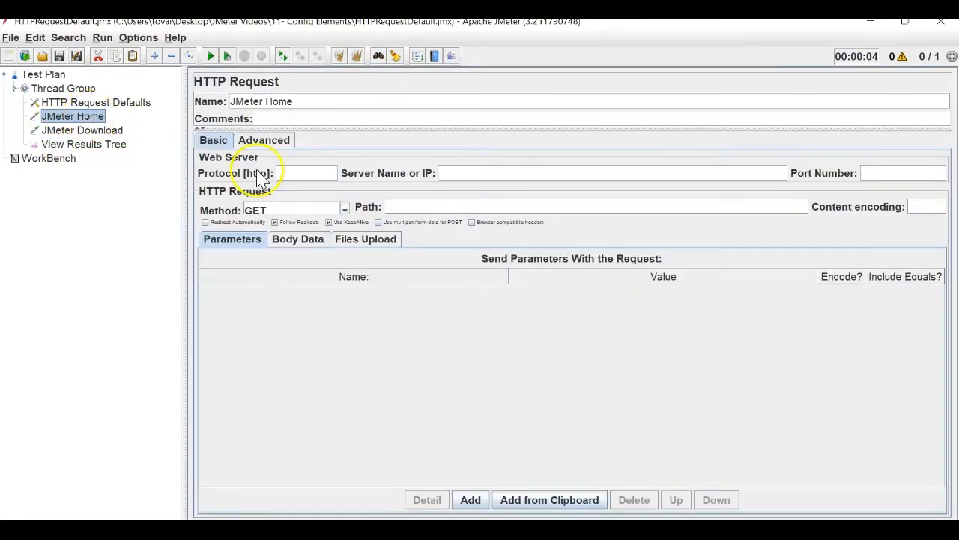
pyautogui.click(85, 132)
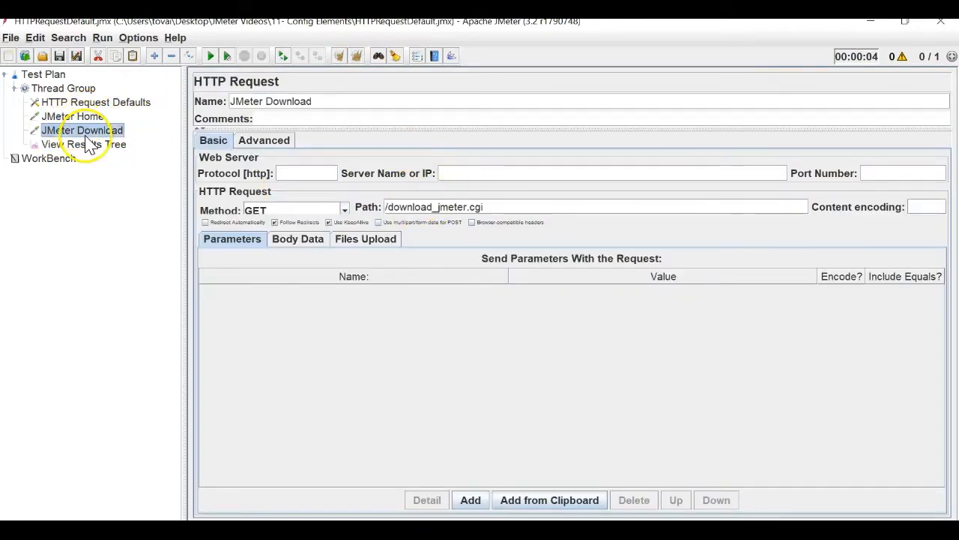
pyautogui.click(127, 108)
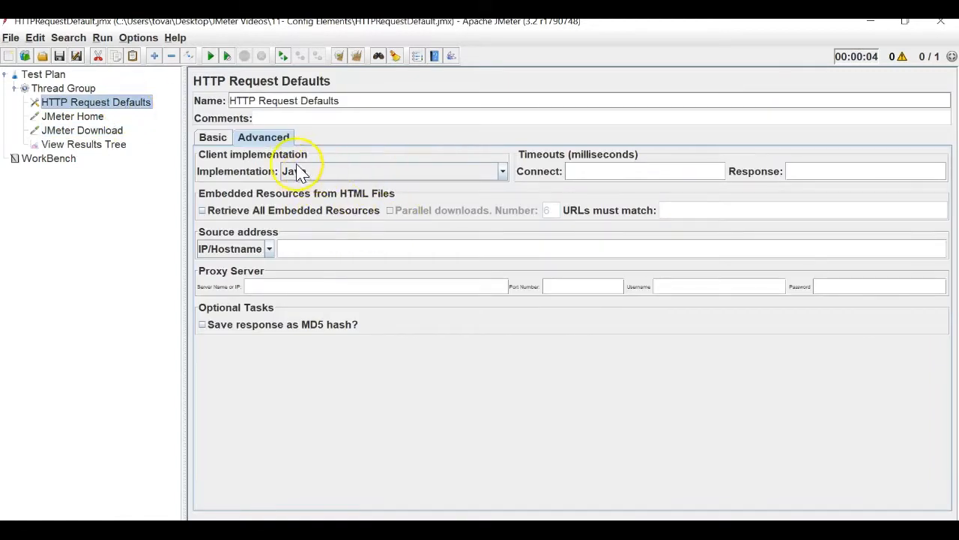
# Clear old results and run the test.
pyautogui.click(92, 148)
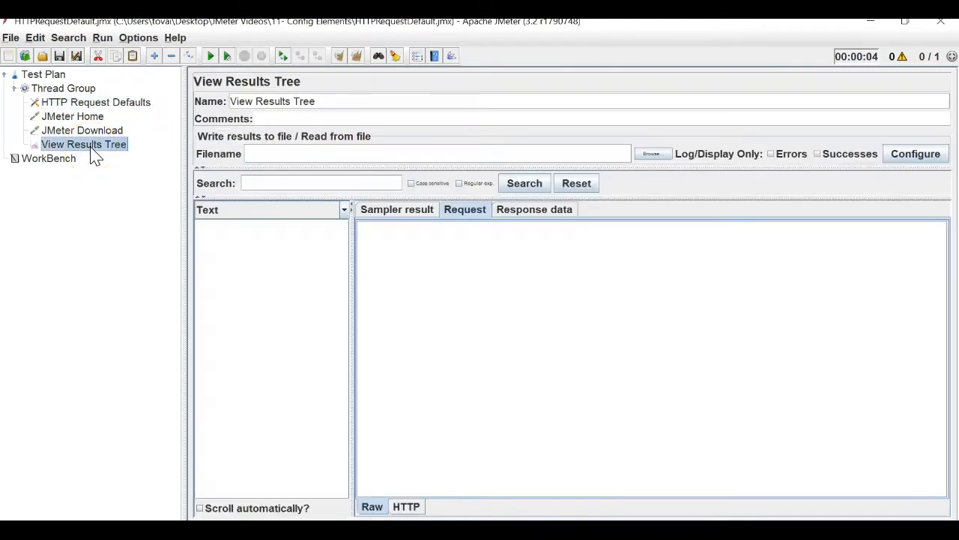
pyautogui.click(361, 63)
pyautogui.click(211, 57)
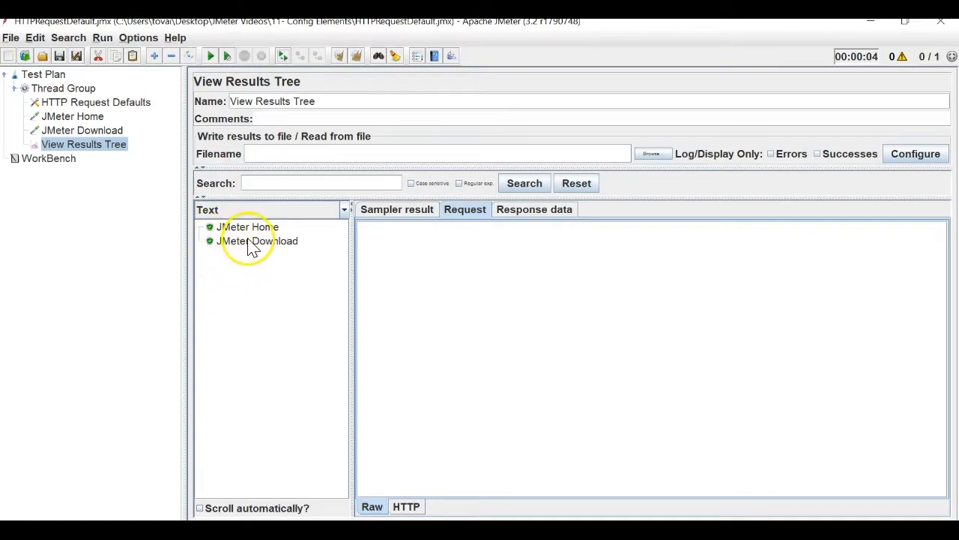
# Confirm JMeter Home and JMeter Download both requested host jmeter.apache.org from the defaults.
pyautogui.click(254, 229)
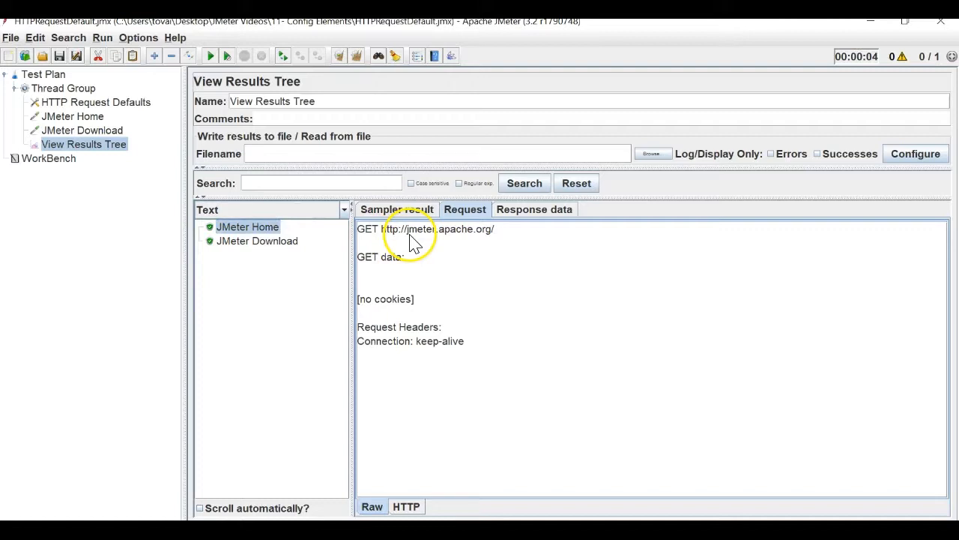
pyautogui.click(296, 241)
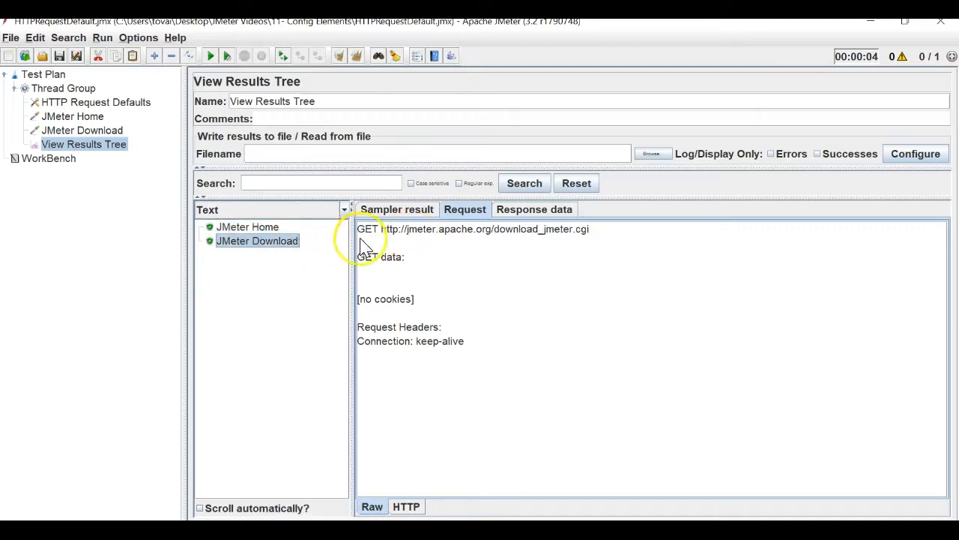
pyautogui.click(465, 238)
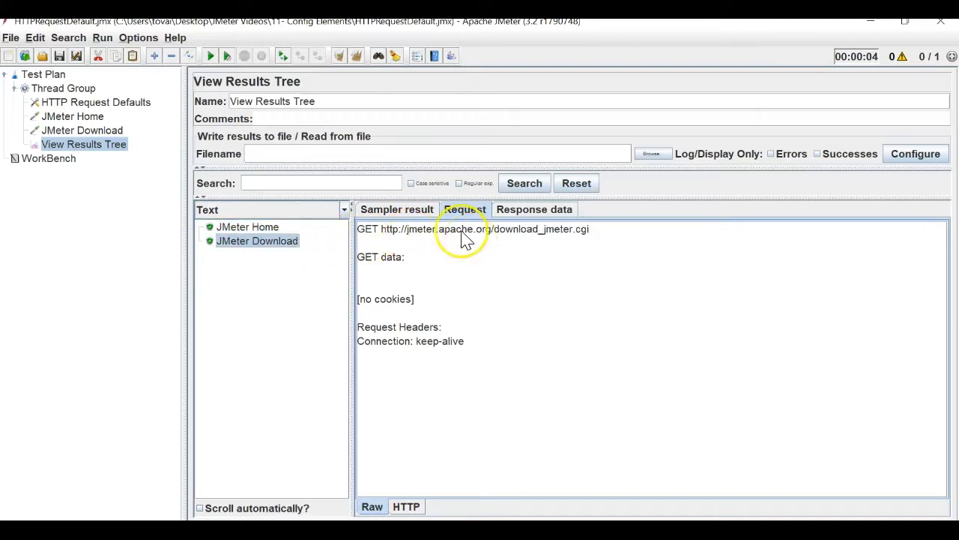
pyautogui.doubleClick(464, 231)
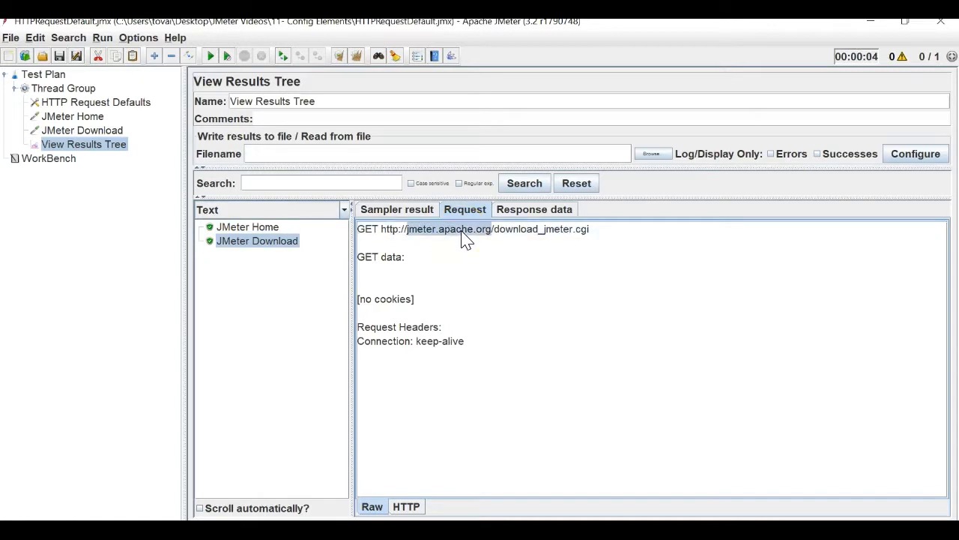
pyautogui.click(116, 105)
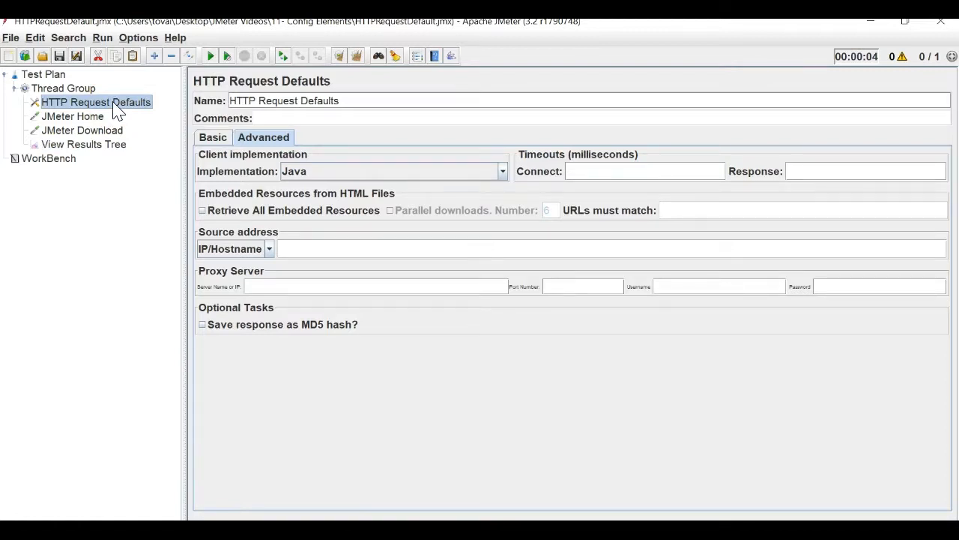
pyautogui.rightClick(63, 75)
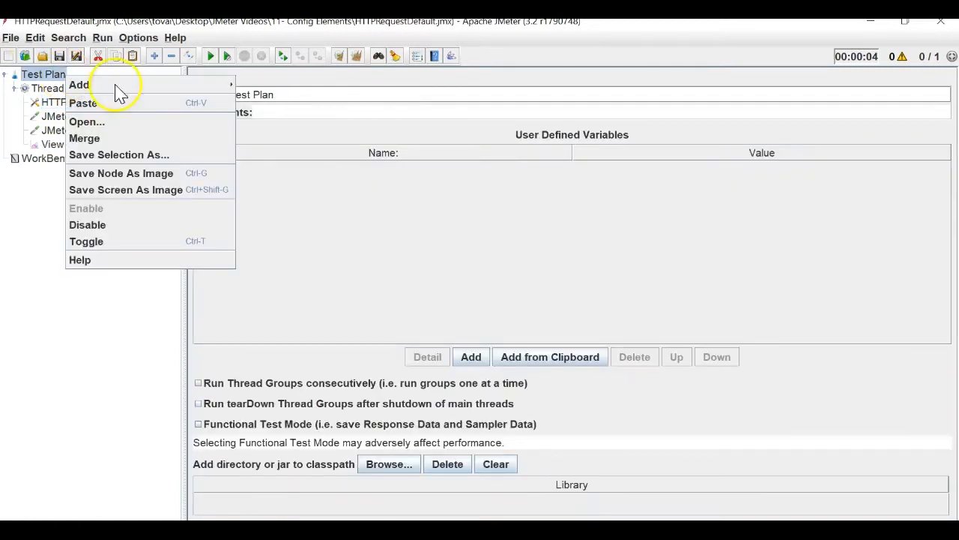
pyautogui.moveTo(120, 85)
pyautogui.moveTo(283, 118)
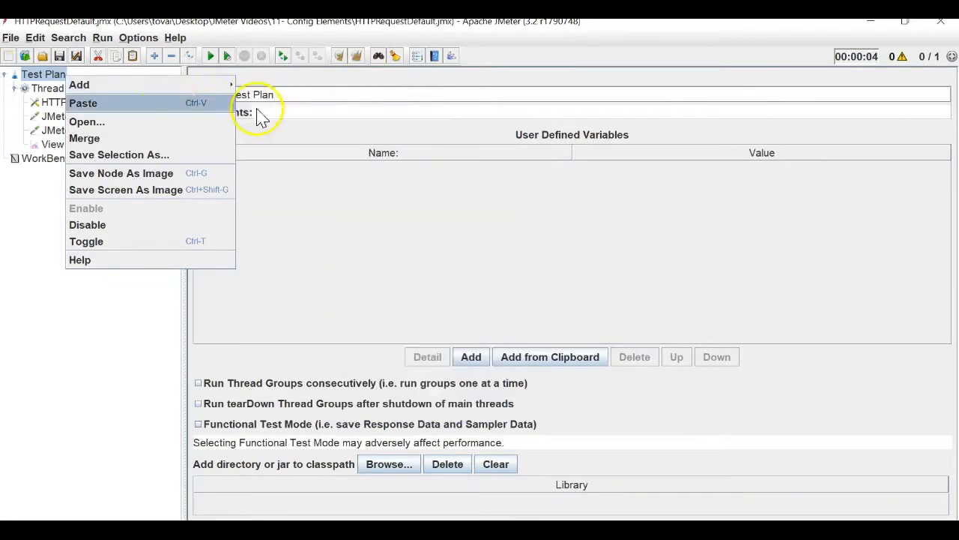
pyautogui.click(60, 121)
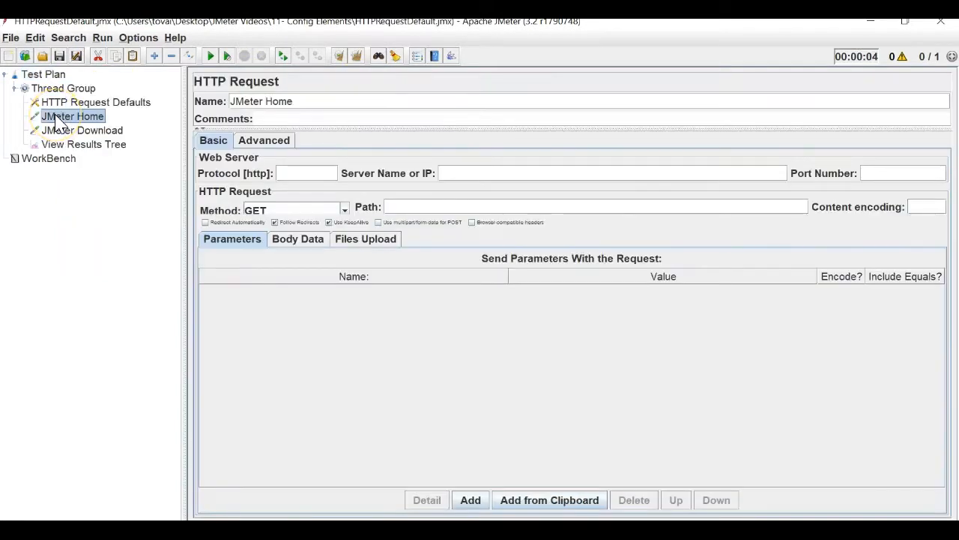
# Select HTTP Request Defaults in the test plan tree.
pyautogui.click(90, 103)
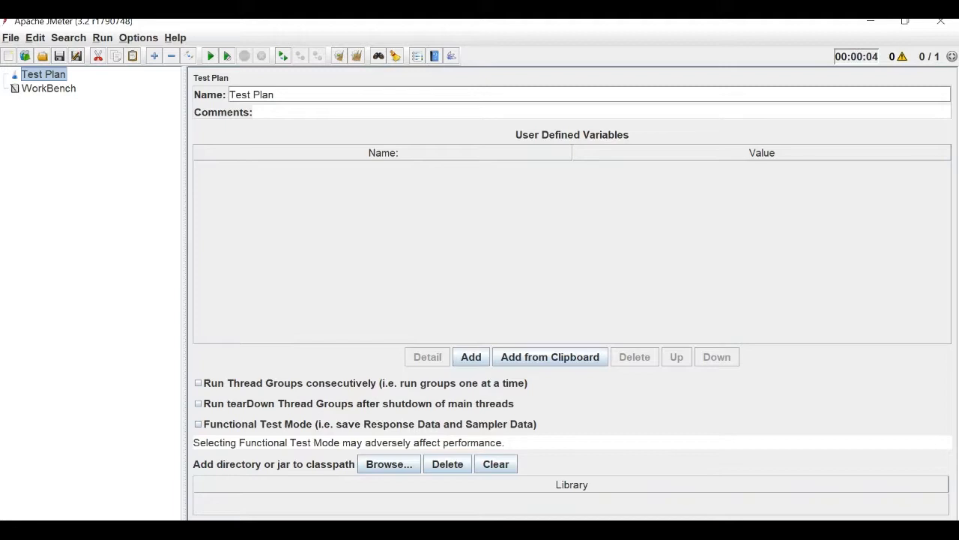
# Add a Thread Group to the Test Plan.
pyautogui.rightClick(45, 78)
pyautogui.moveTo(61, 88)
pyautogui.moveTo(259, 89)
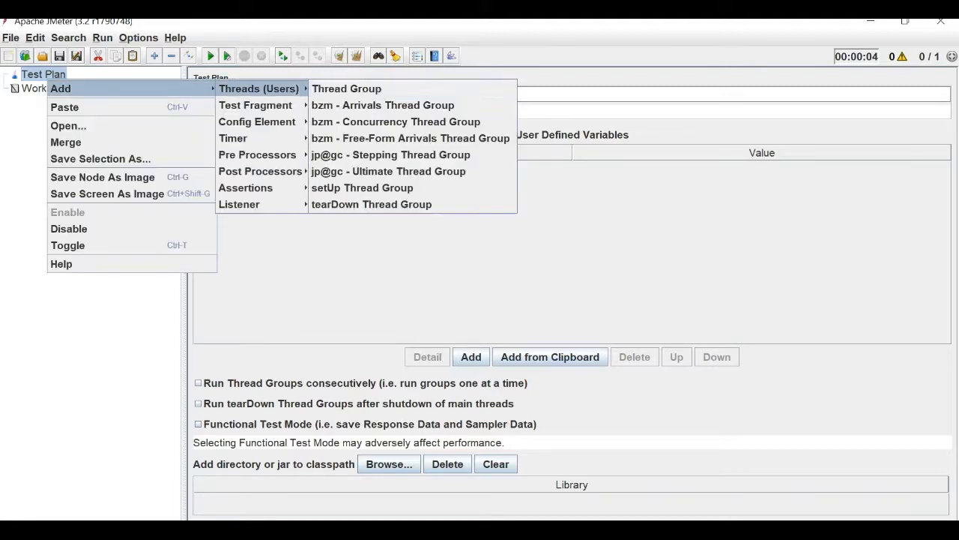
pyautogui.click(346, 88)
# Add an HTTP Cache Manager to the Thread Group.
pyautogui.rightClick(71, 88)
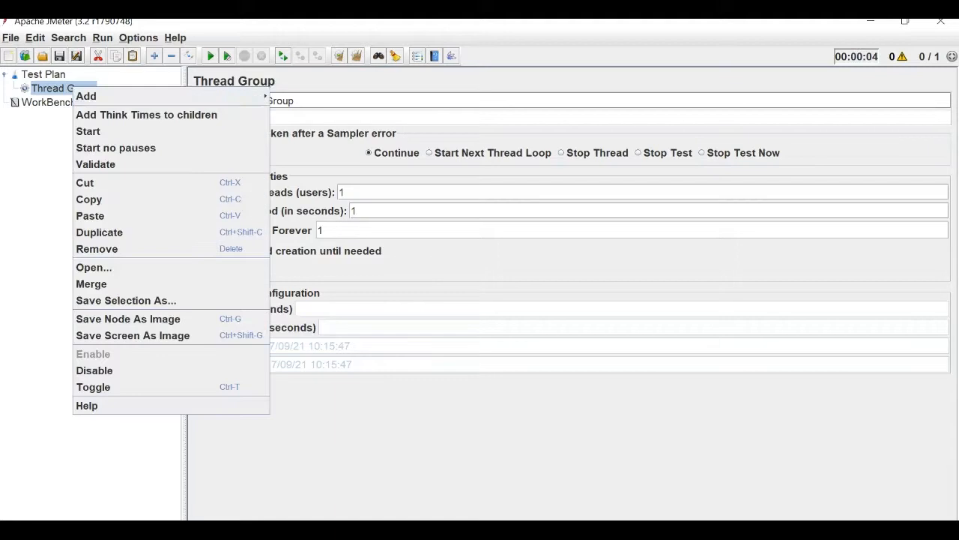
pyautogui.moveTo(150, 96)
pyautogui.moveTo(310, 146)
pyautogui.moveTo(310, 112)
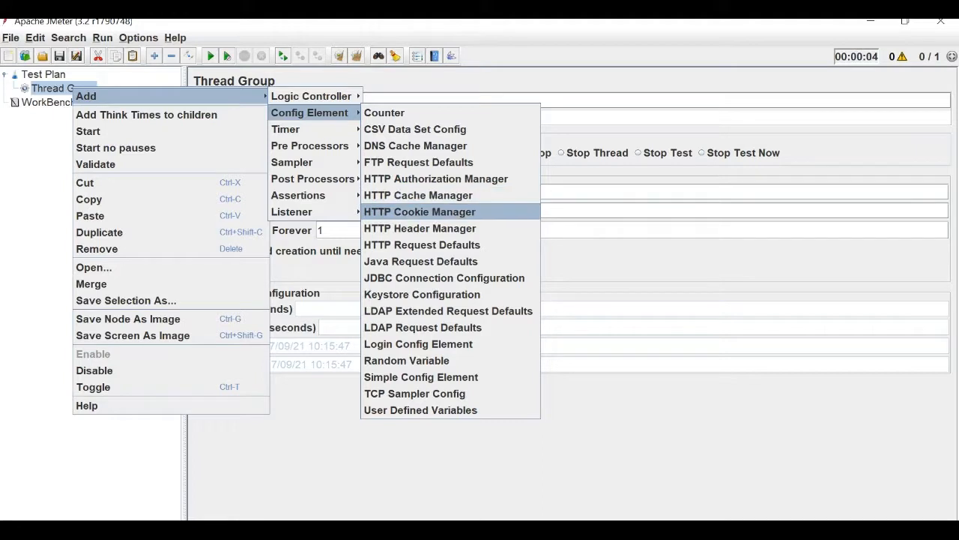
pyautogui.click(418, 195)
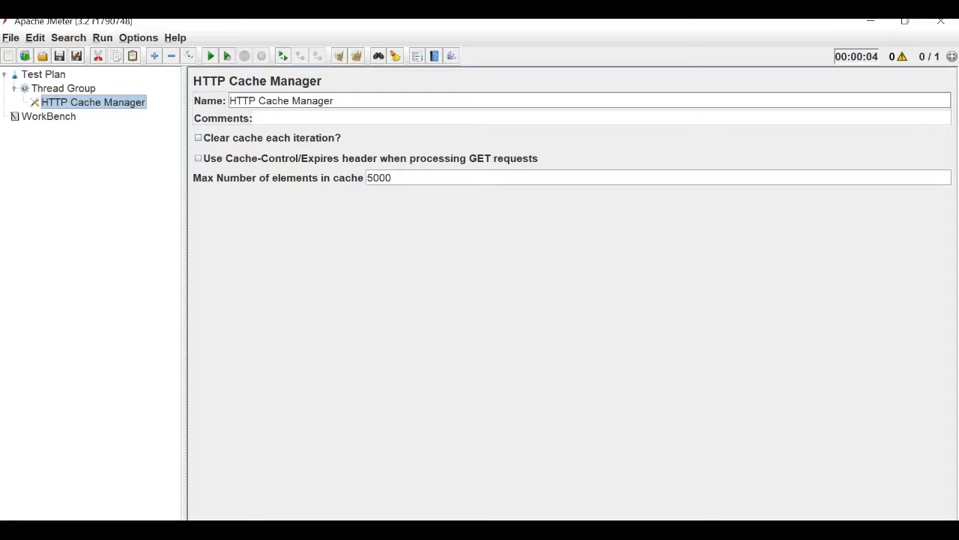
# Add an HTTP Cookie Manager to the Thread Group, then view the Test Plan.
pyautogui.click(63, 87)
pyautogui.rightClick(69, 86)
pyautogui.moveTo(84, 91)
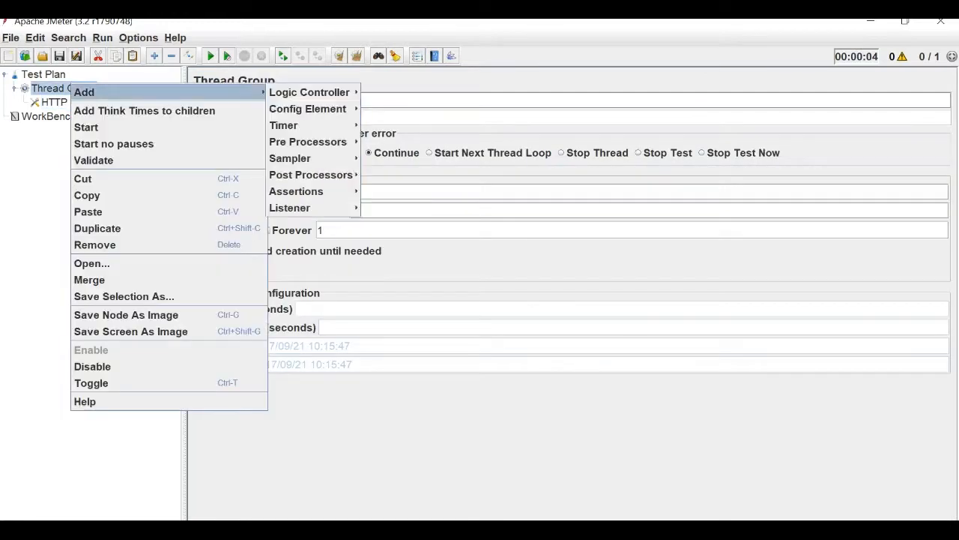
pyautogui.moveTo(308, 109)
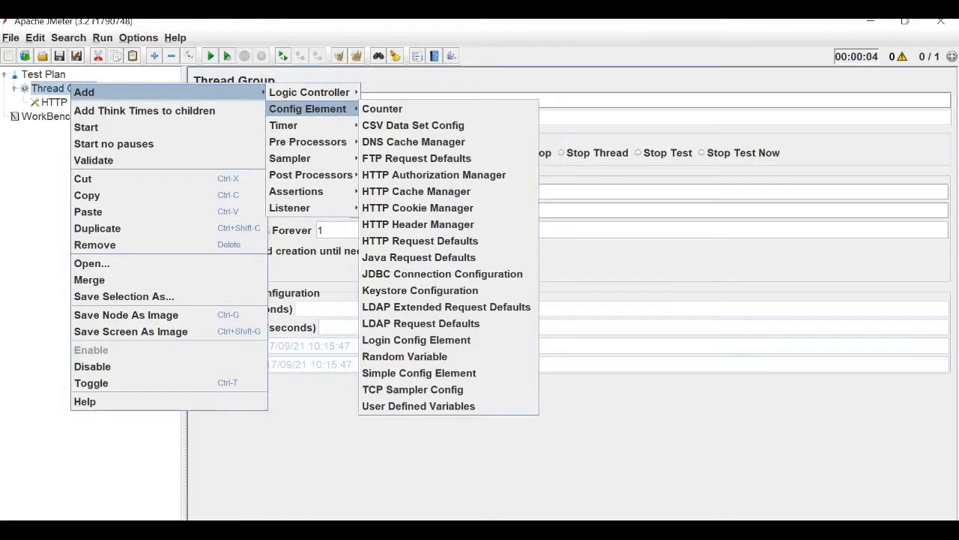
pyautogui.click(417, 208)
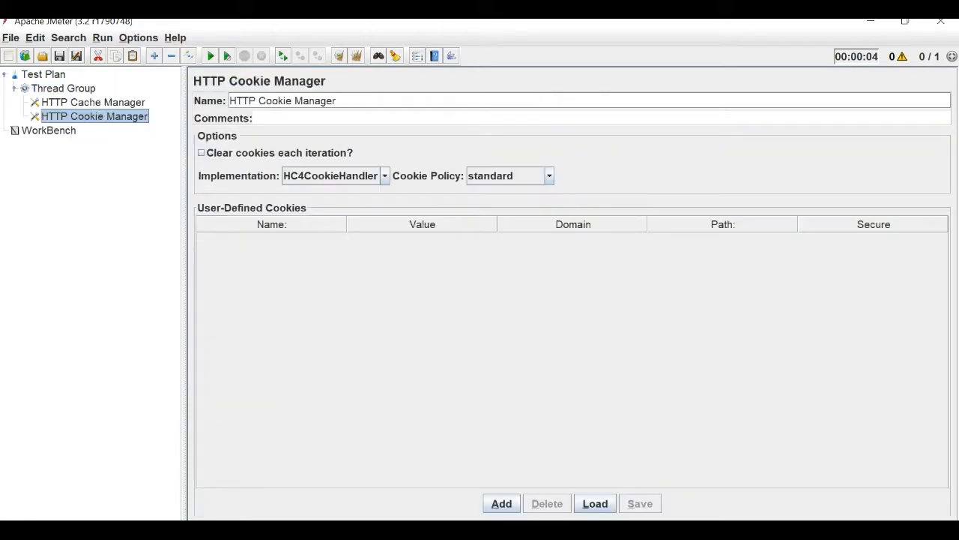
pyautogui.click(43, 74)
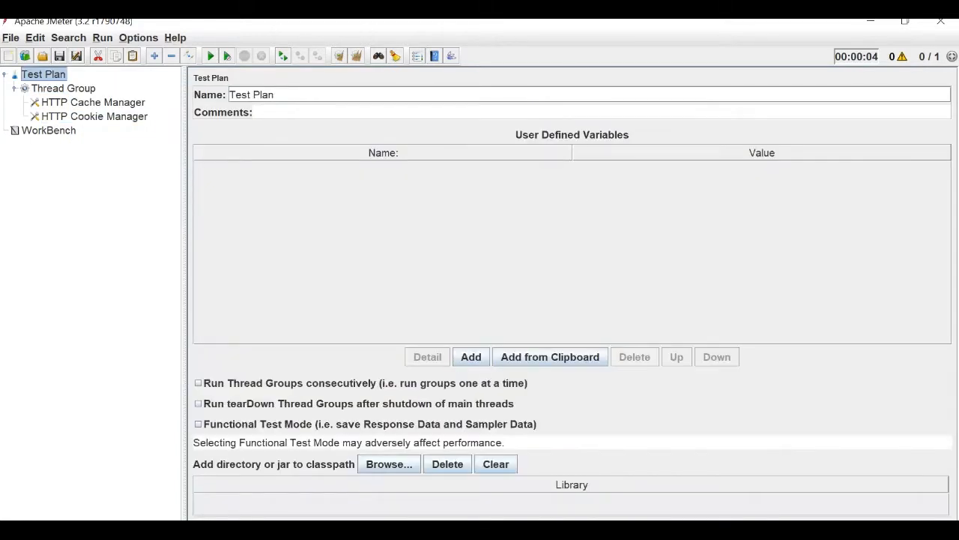
pyautogui.click(63, 88)
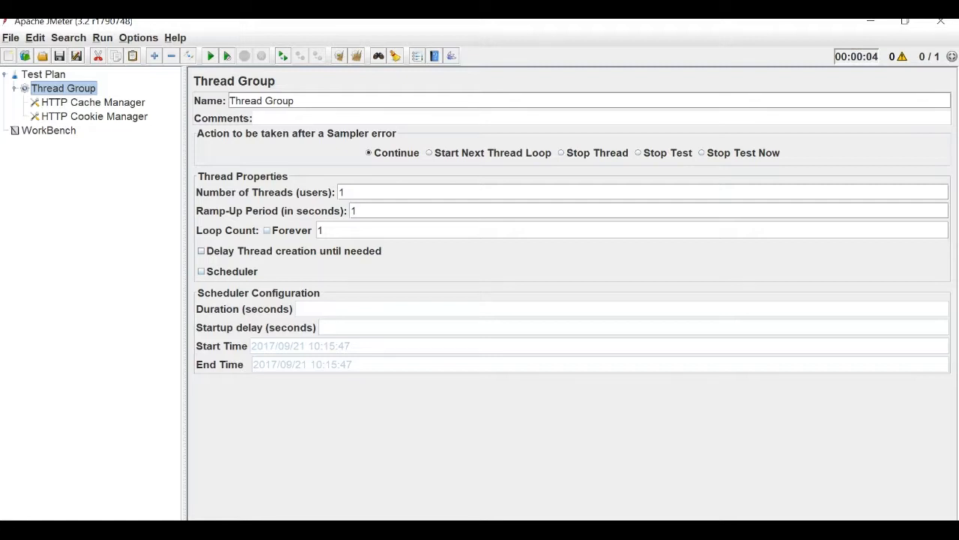
pyautogui.click(93, 103)
pyautogui.click(94, 117)
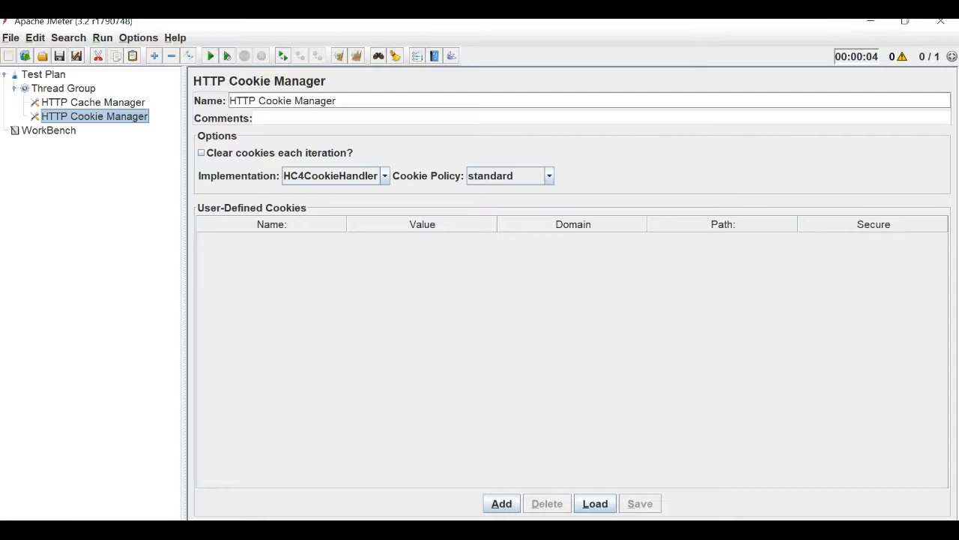
pyautogui.click(93, 103)
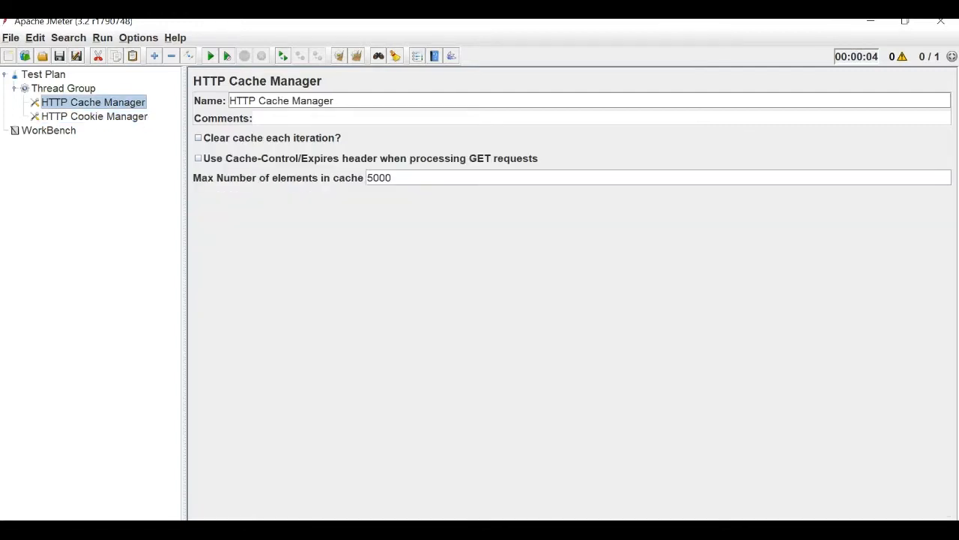
pyautogui.click(95, 117)
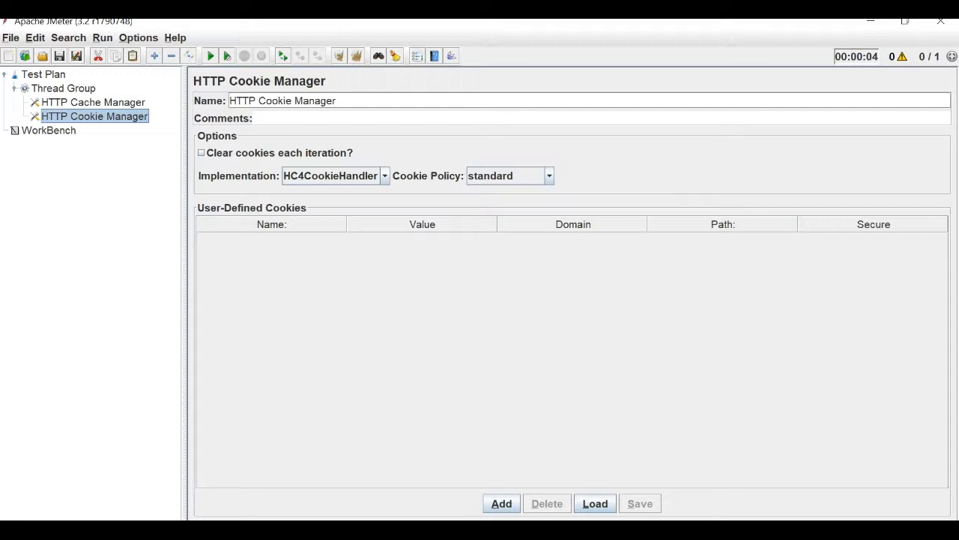
pyautogui.click(60, 87)
# Add an HTTP Request sampler under the Thread Group.
pyautogui.rightClick(60, 88)
pyautogui.moveTo(73, 96)
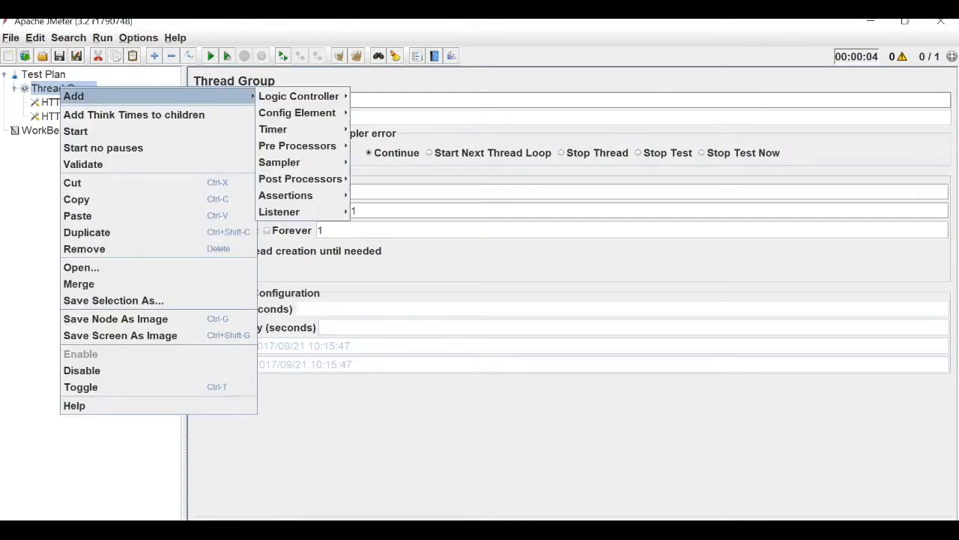
pyautogui.moveTo(279, 162)
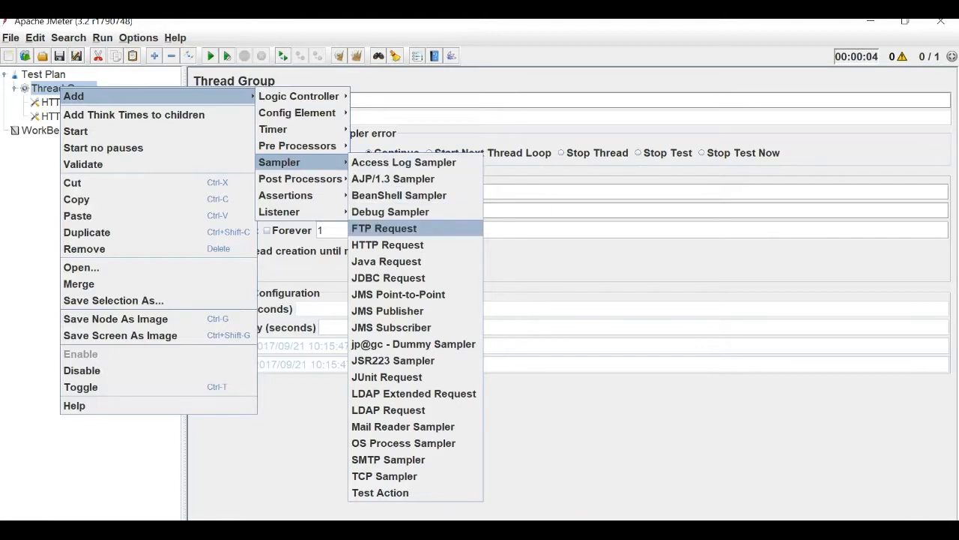
pyautogui.click(387, 244)
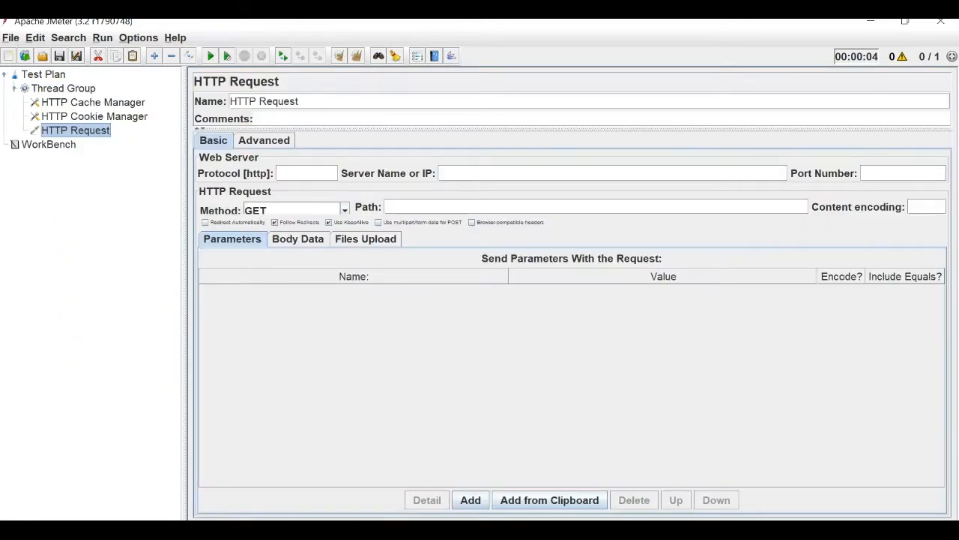
pyautogui.doubleClick(280, 101)
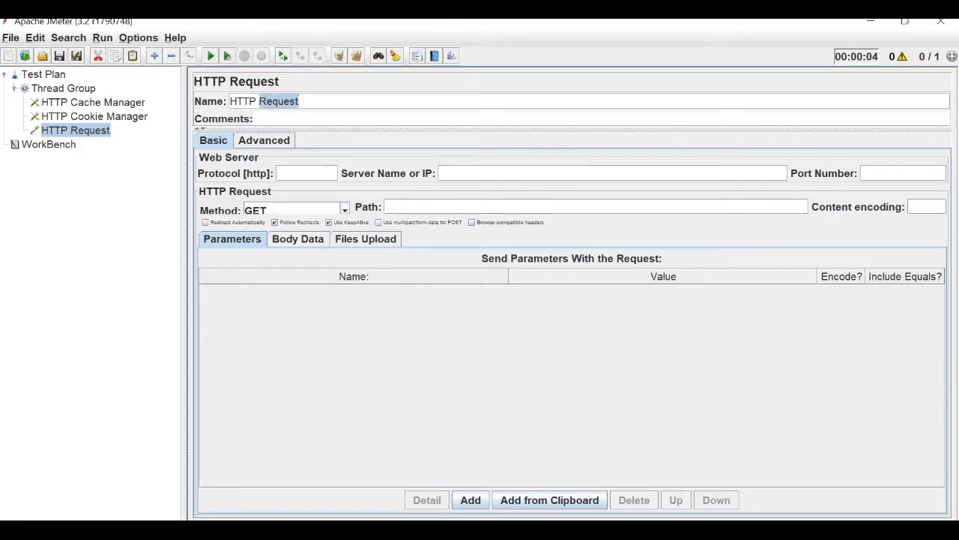
# Review the HTTP Cookie Manager and HTTP Cache Manager settings.
pyautogui.click(94, 116)
pyautogui.click(93, 103)
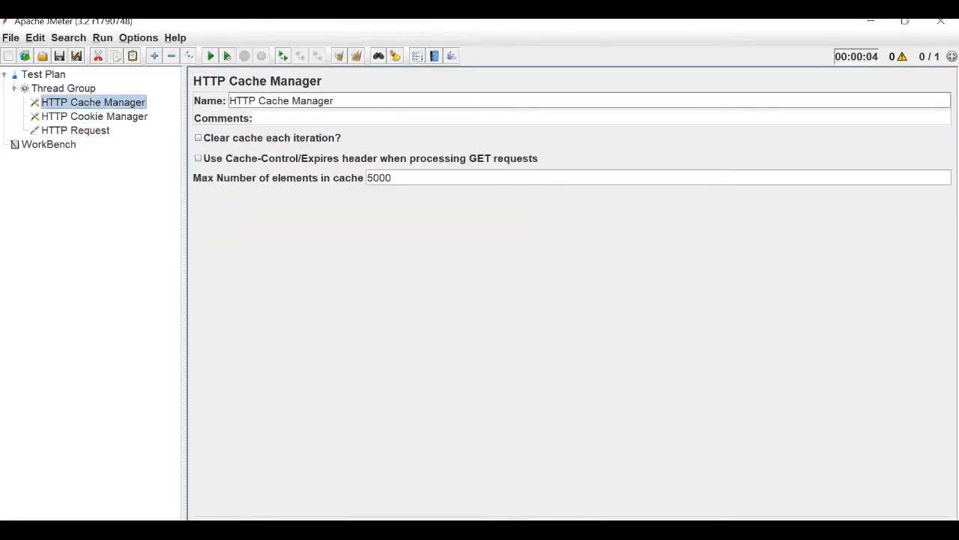
pyautogui.click(94, 116)
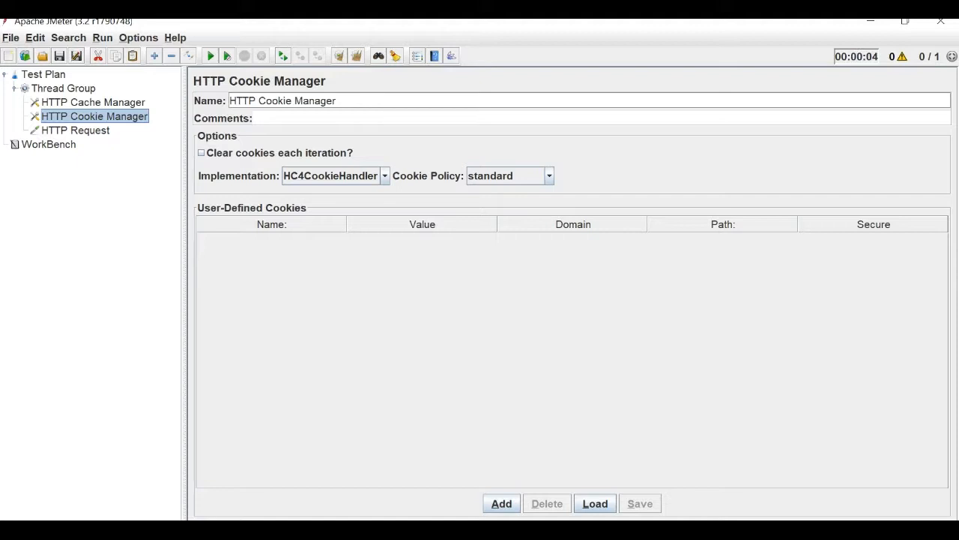
pyautogui.hotkey('alt', 'Tab')
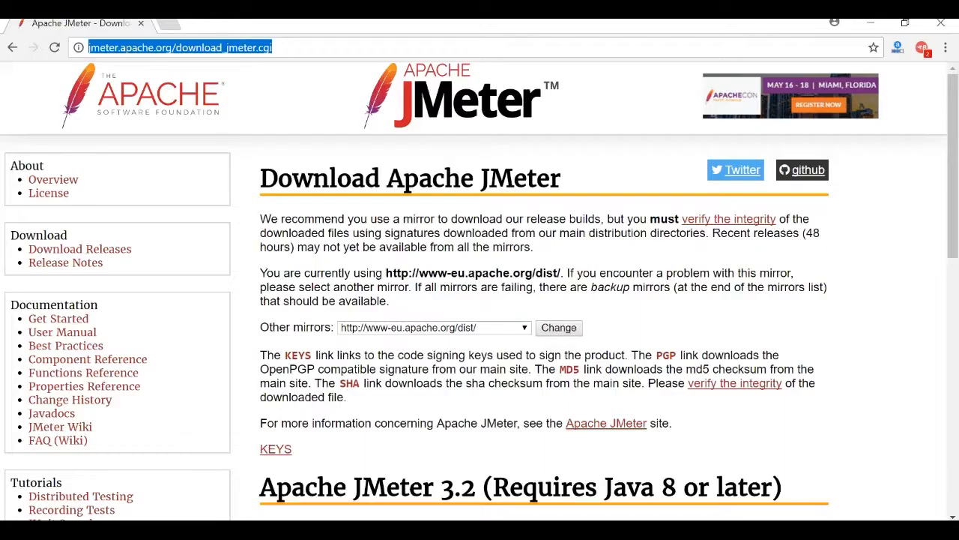
pyautogui.hotkey('alt', 'Tab')
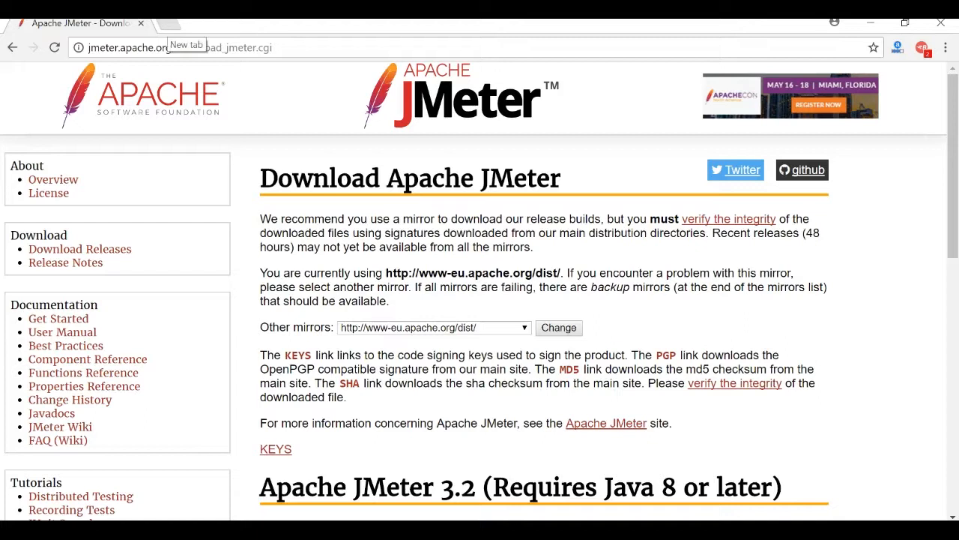
pyautogui.click(922, 47)
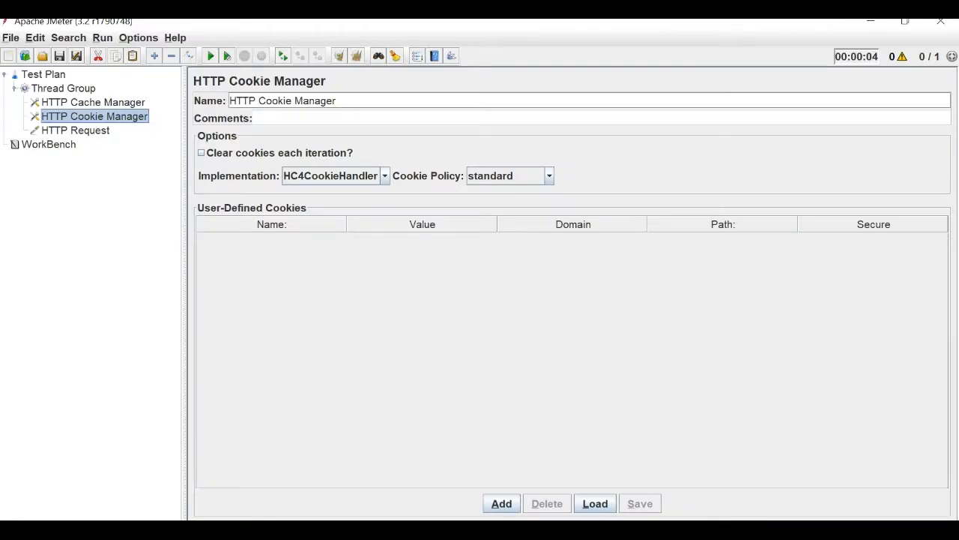
# Select the HTTP Cookie Manager in the tree.
pyautogui.click(95, 116)
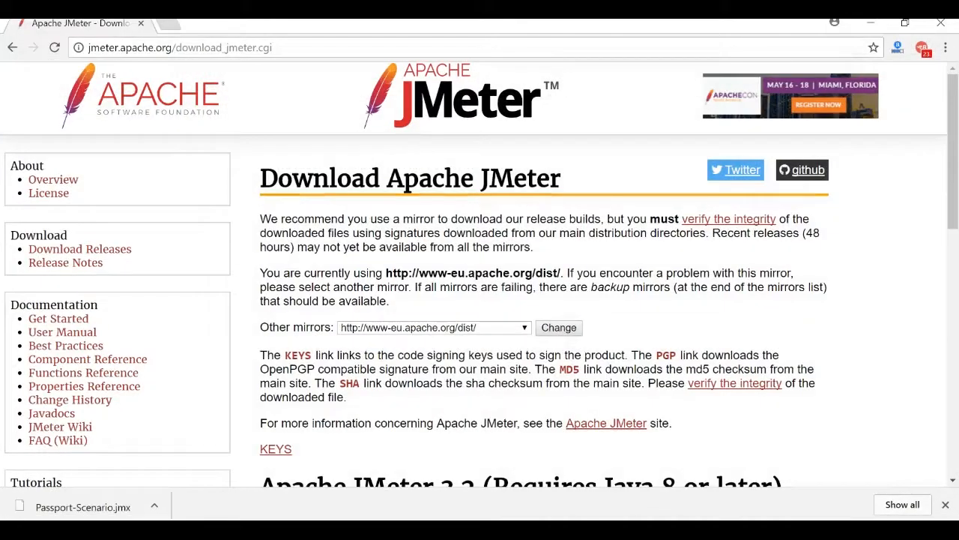
# Start a BlazeMeter HTTP/S traffic recording in a new browser tab.
pyautogui.hotkey('ctrl', 't')
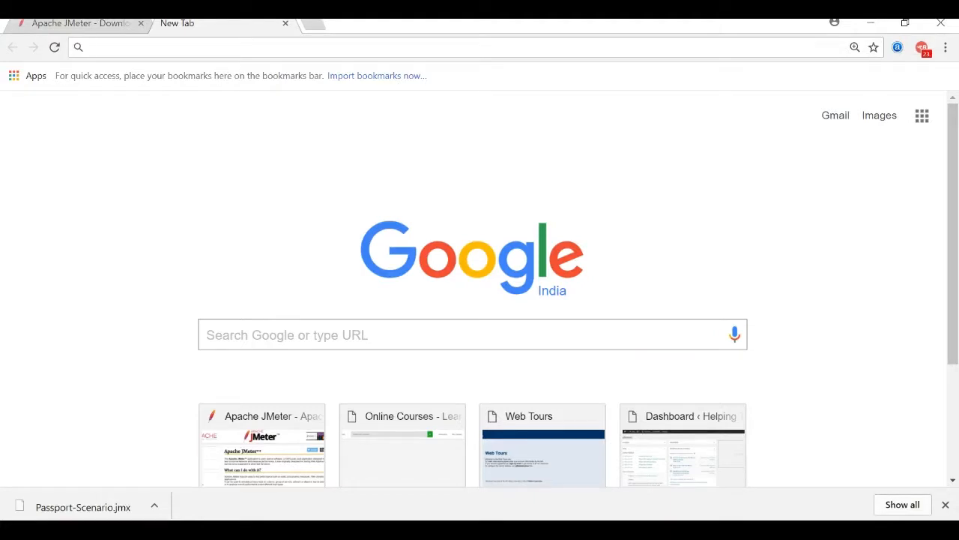
pyautogui.click(922, 47)
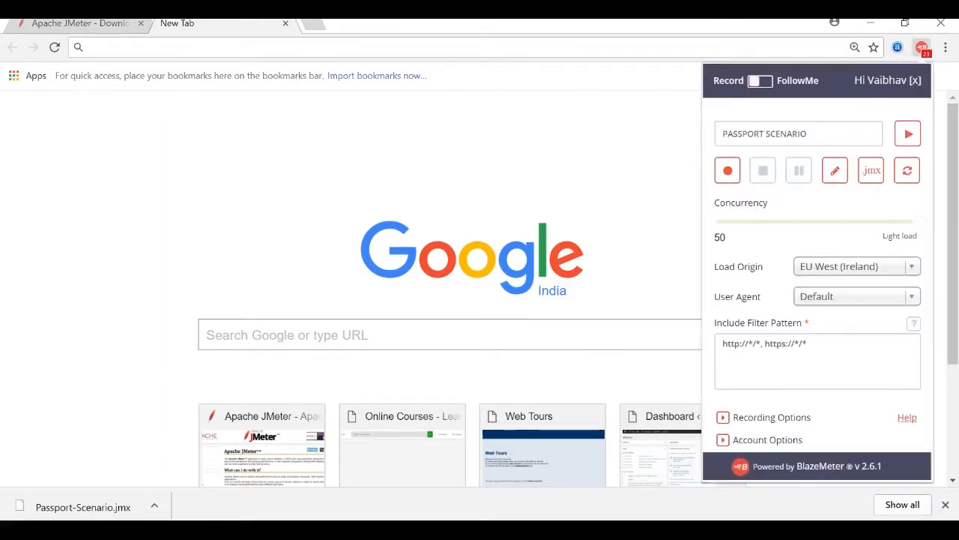
pyautogui.click(727, 171)
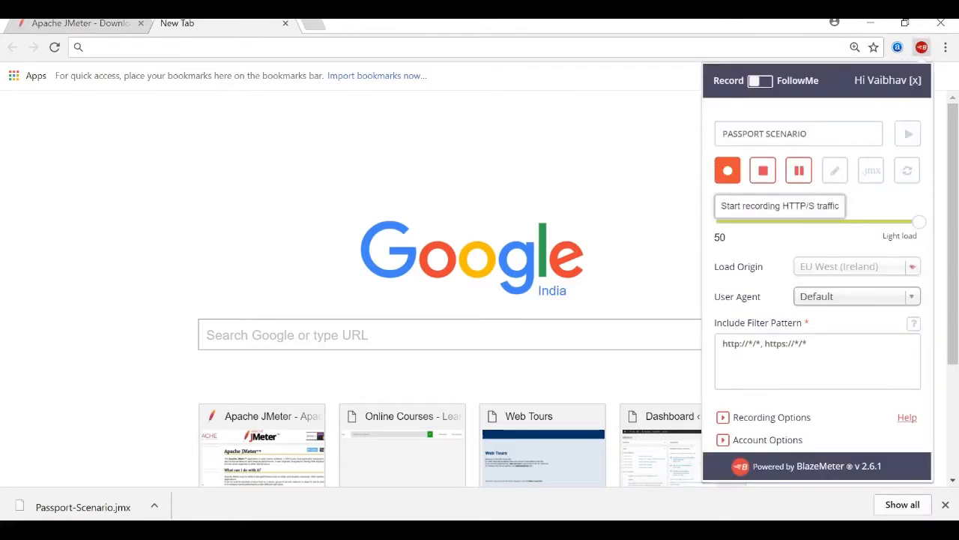
# Search for gmail and sign in using the saved account password, then open a new tab.
pyautogui.click(91, 48)
pyautogui.write('gm')
pyautogui.press('Return')
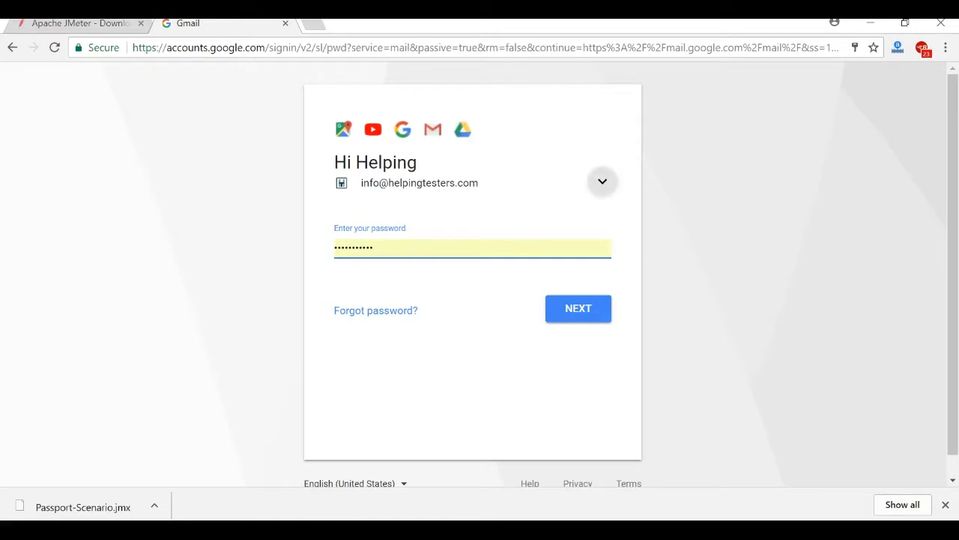
pyautogui.click(602, 181)
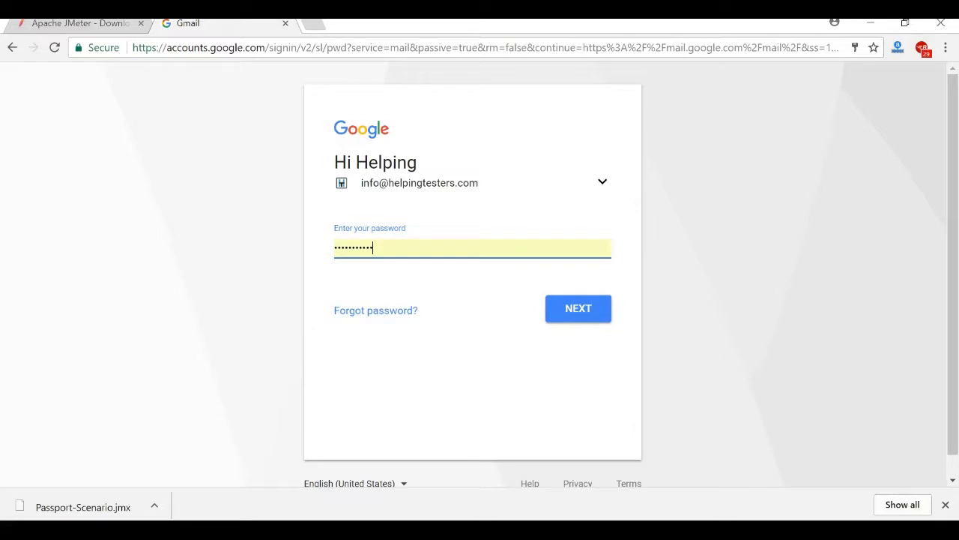
pyautogui.click(472, 248)
pyautogui.click(472, 374)
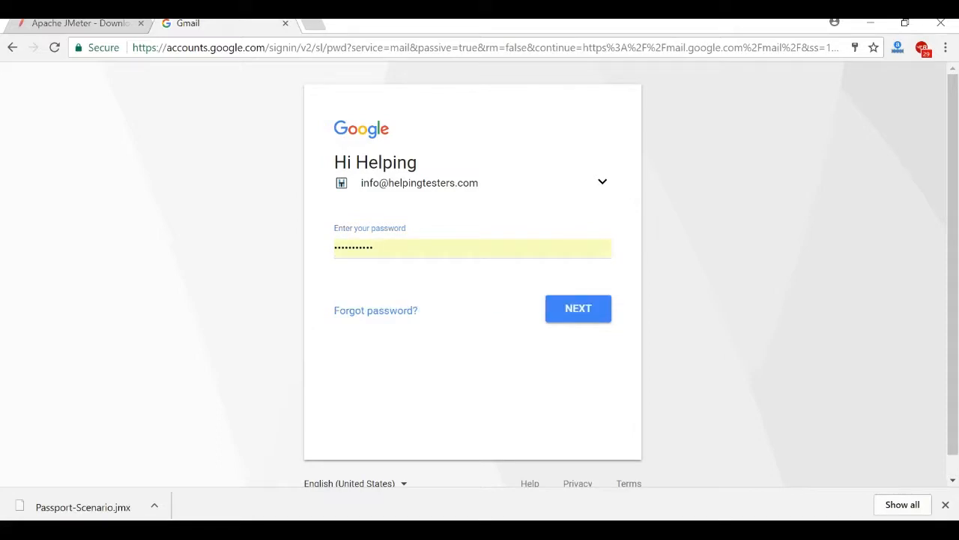
pyautogui.click(579, 308)
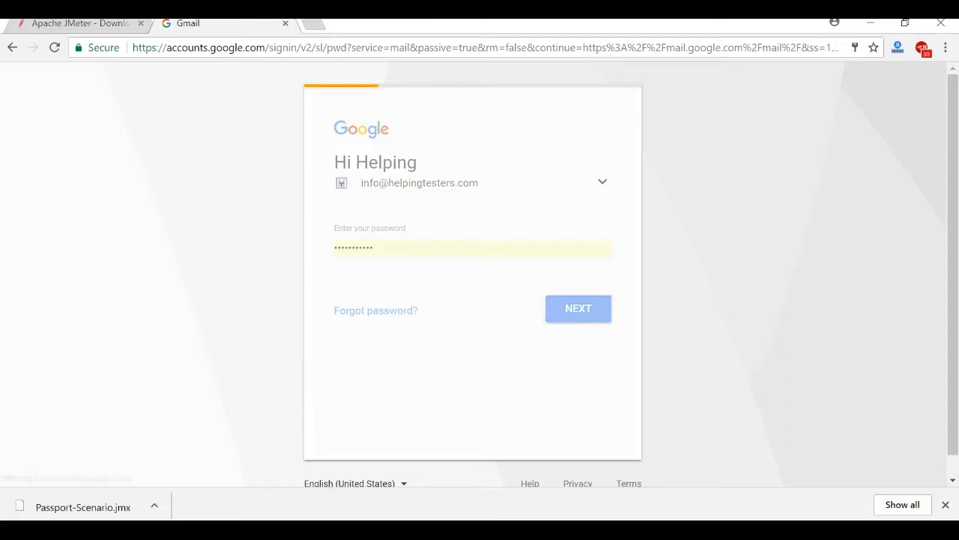
pyautogui.hotkey('ctrl', 't')
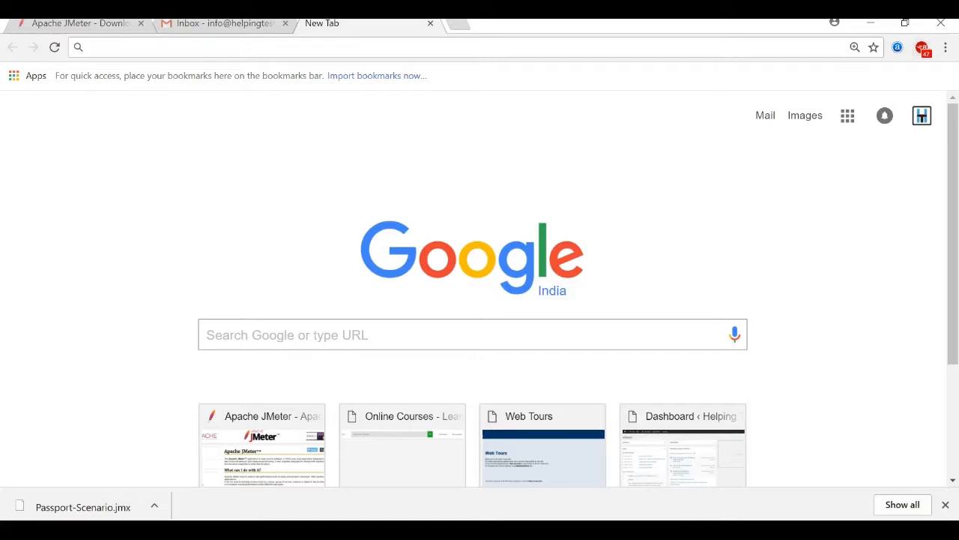
# Stop recording and export a .jmx including google.co.in, gstatic.com, google.com, googleusercontent.com and youtube.com.
pyautogui.click(922, 47)
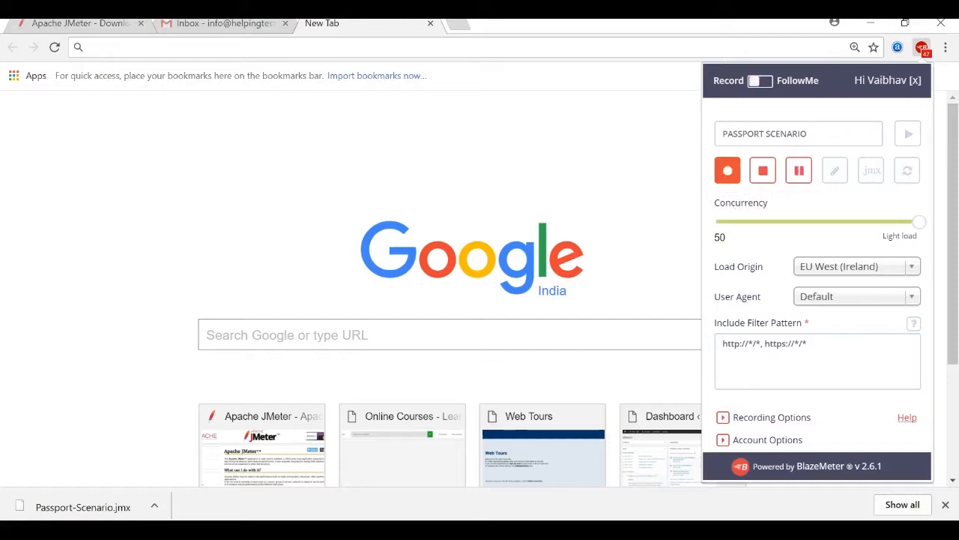
pyautogui.click(763, 170)
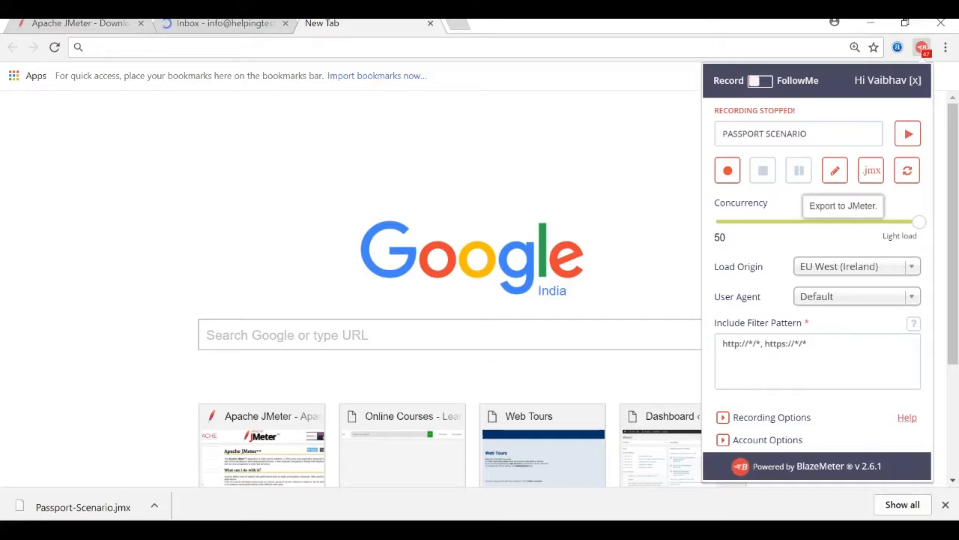
pyautogui.click(871, 170)
pyautogui.click(725, 189)
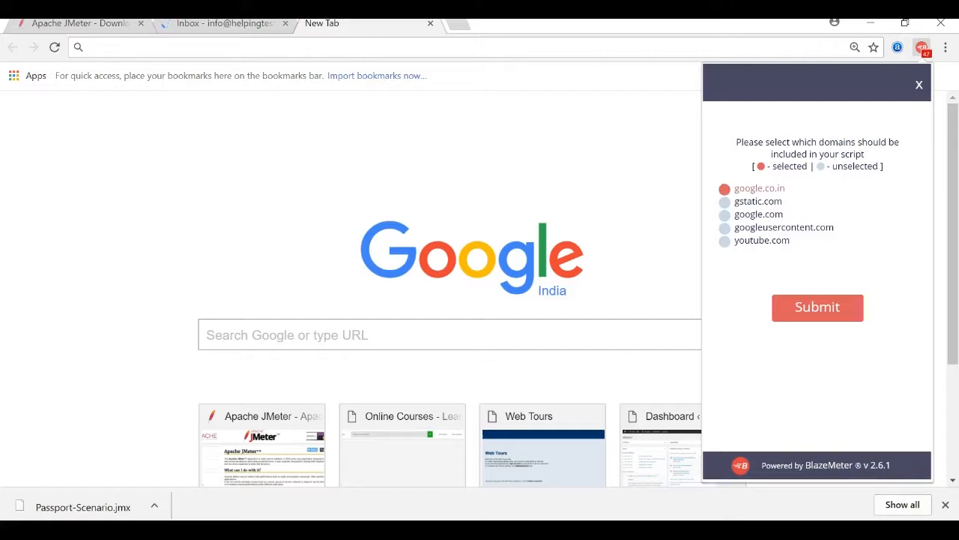
pyautogui.click(725, 202)
pyautogui.click(725, 215)
pyautogui.click(724, 228)
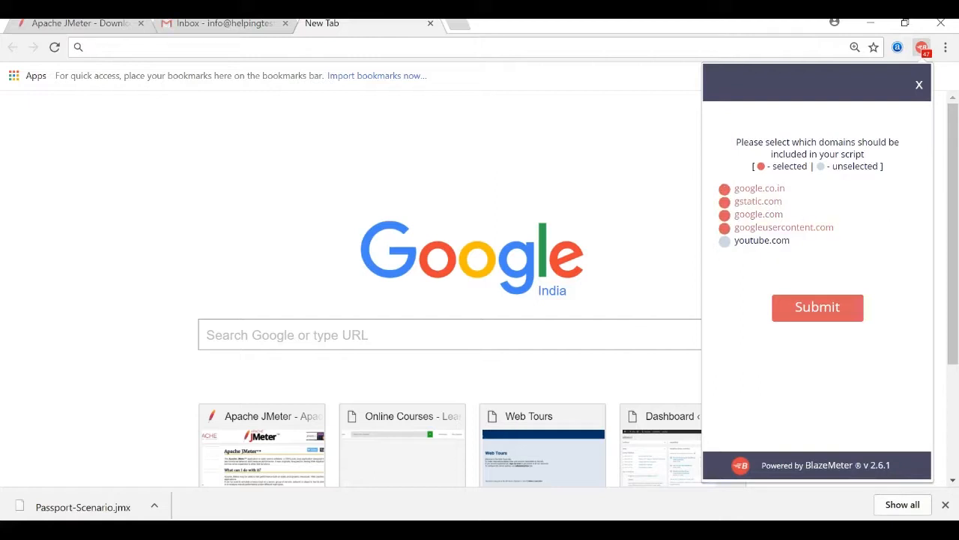
pyautogui.click(725, 241)
pyautogui.click(818, 307)
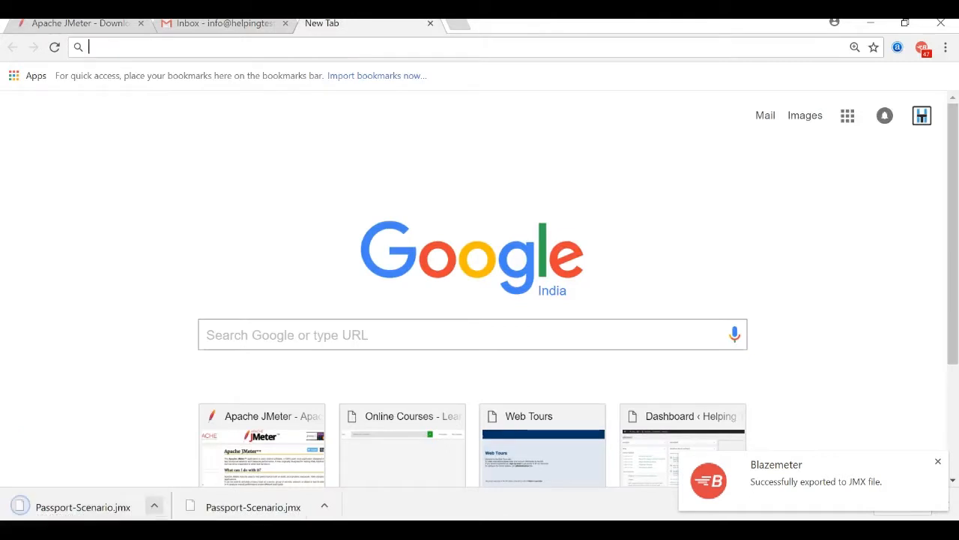
pyautogui.click(153, 507)
# Move Passport-Scenario.jmx from Downloads onto the desktop, replacing the existing desktop copy.
pyautogui.click(199, 453)
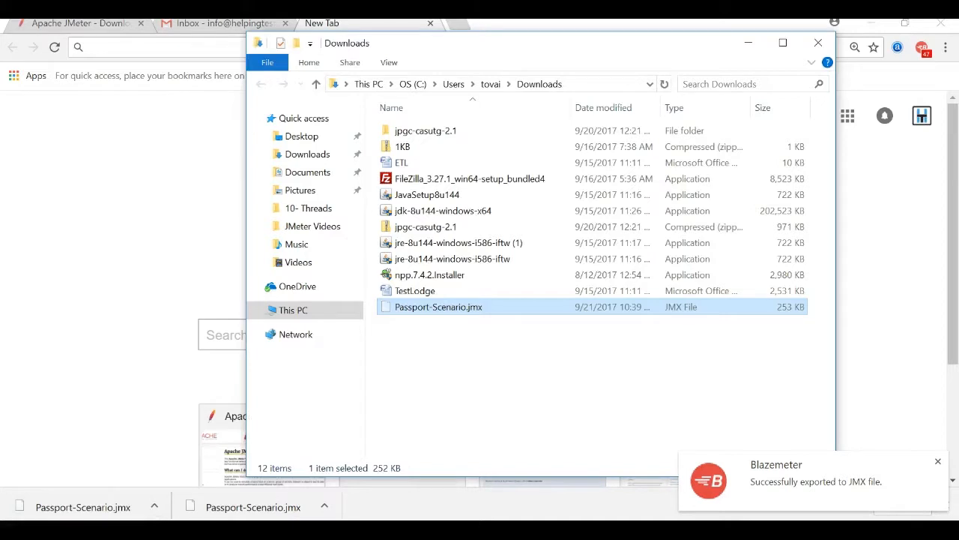
pyautogui.press('super+d')
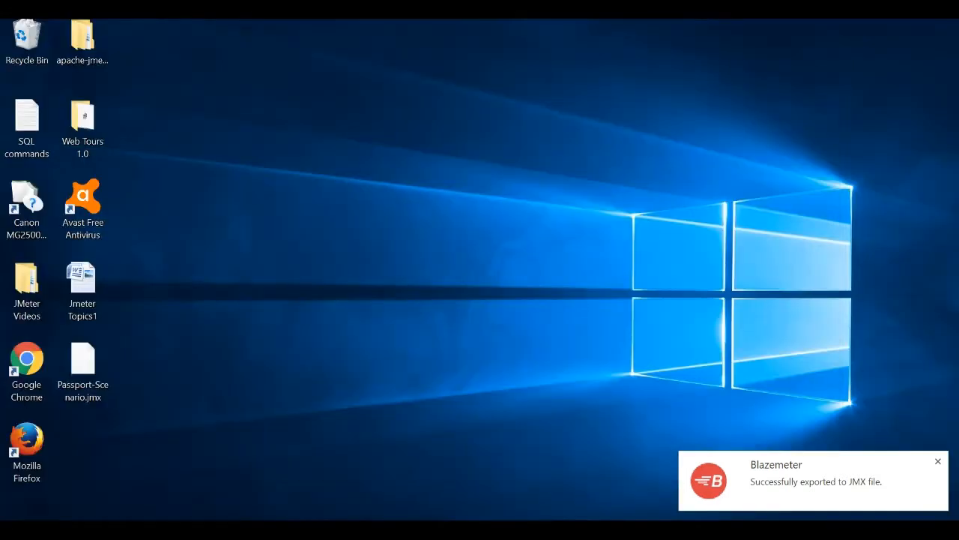
pyautogui.hotkey('ctrl', 'v')
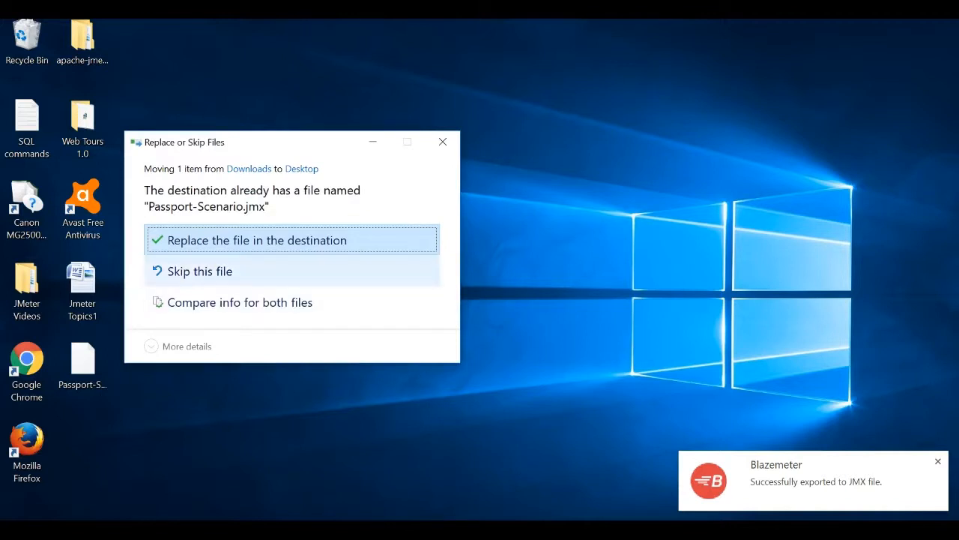
pyautogui.press('Return')
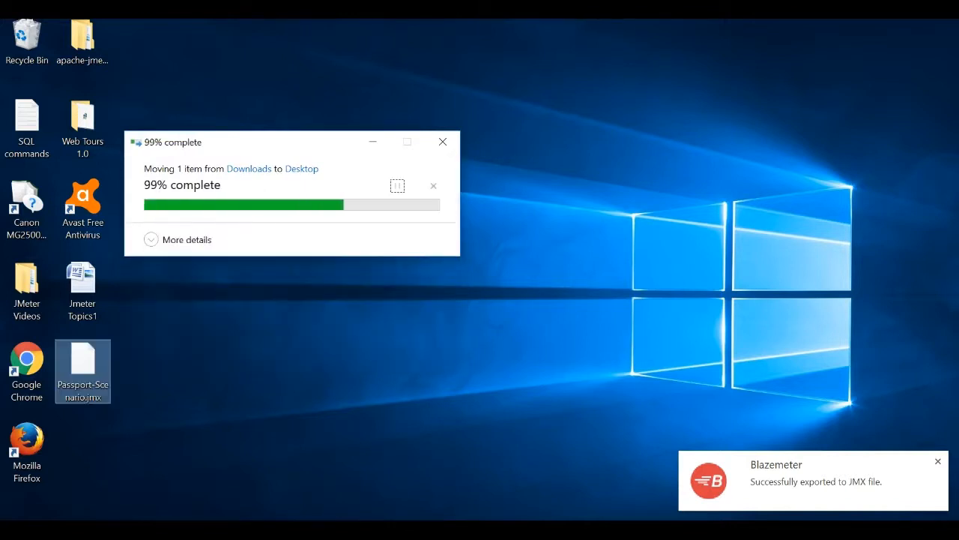
pyautogui.press('XF86AudioLowerVolume')
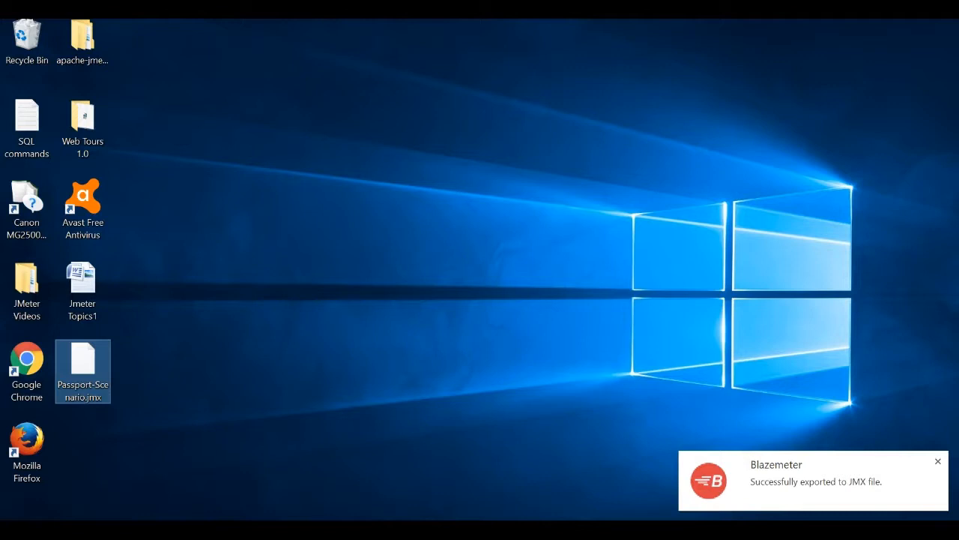
# Rename the desktop file Passport-Scenario.jmx, typing Cache_Cookie as its new base name.
pyautogui.rightClick(100, 380)
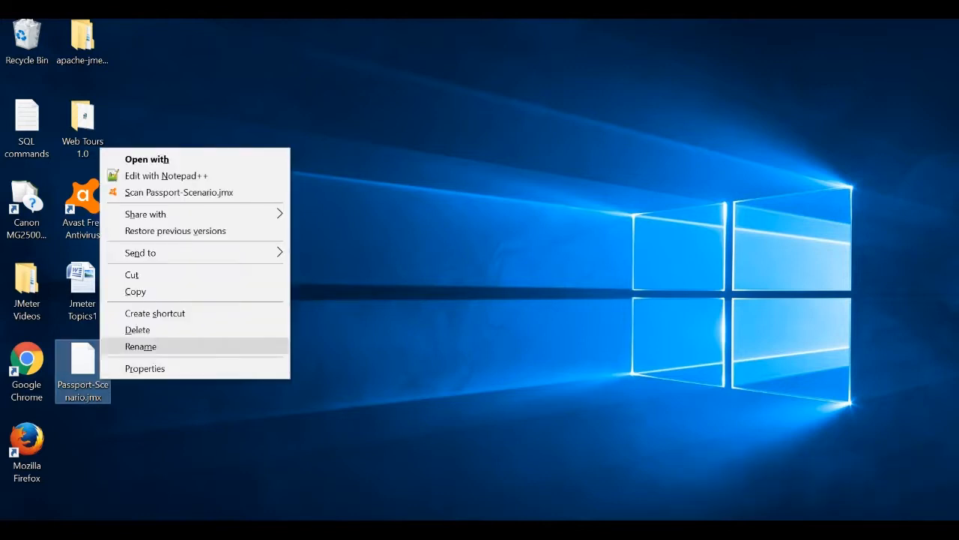
pyautogui.click(141, 346)
pyautogui.press('BackSpace')
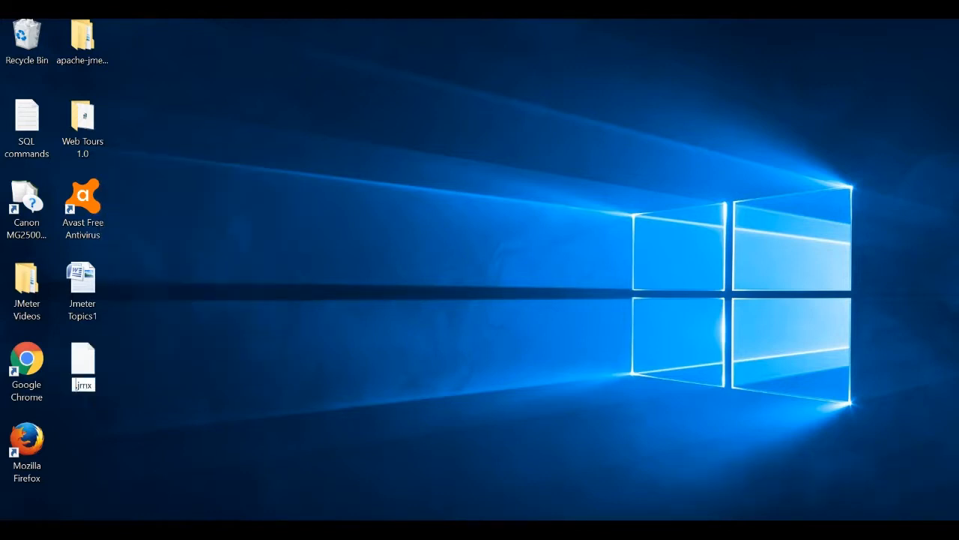
pyautogui.write('Cache')
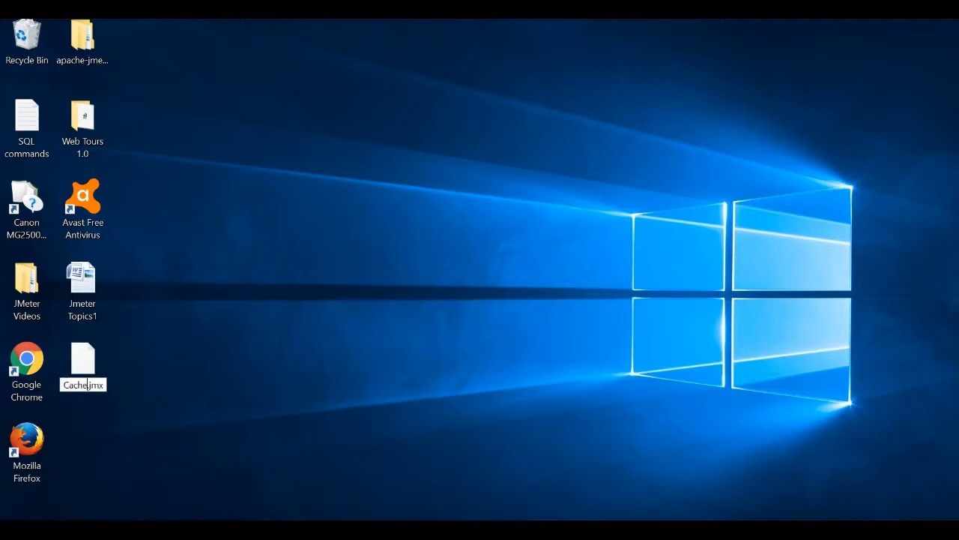
pyautogui.write('_Cookie')
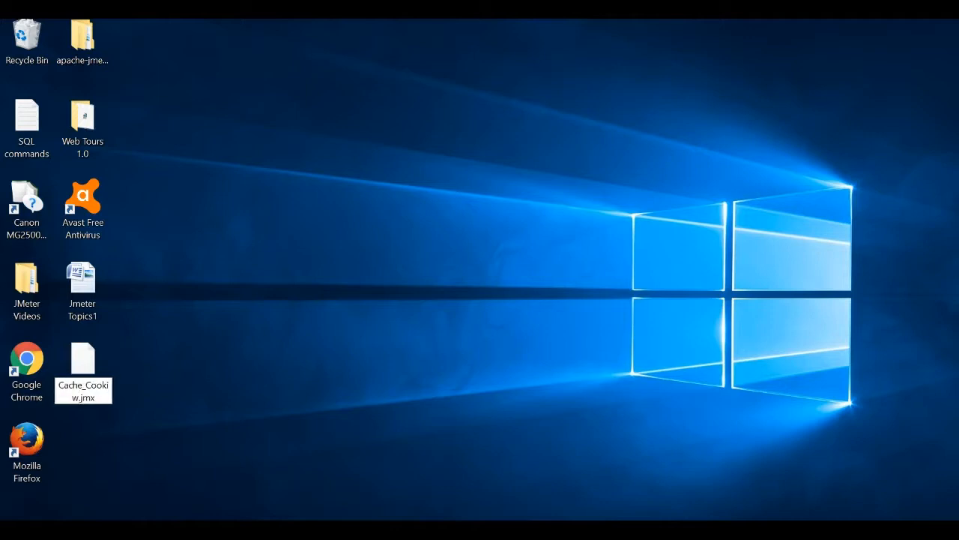
# Confirm the Cache_Cookie.jmx name, then start a new JMeter plan without saving the old one.
pyautogui.press('Return')
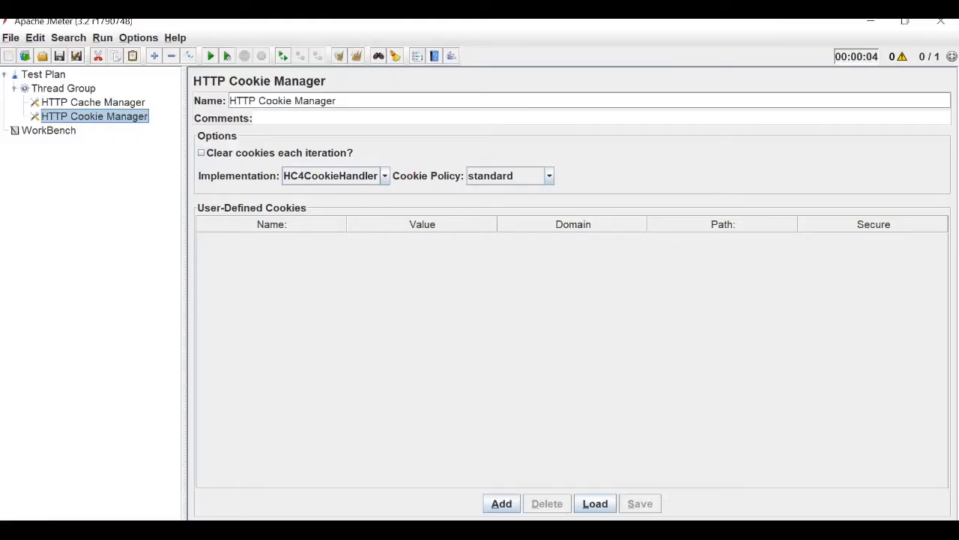
pyautogui.click(10, 37)
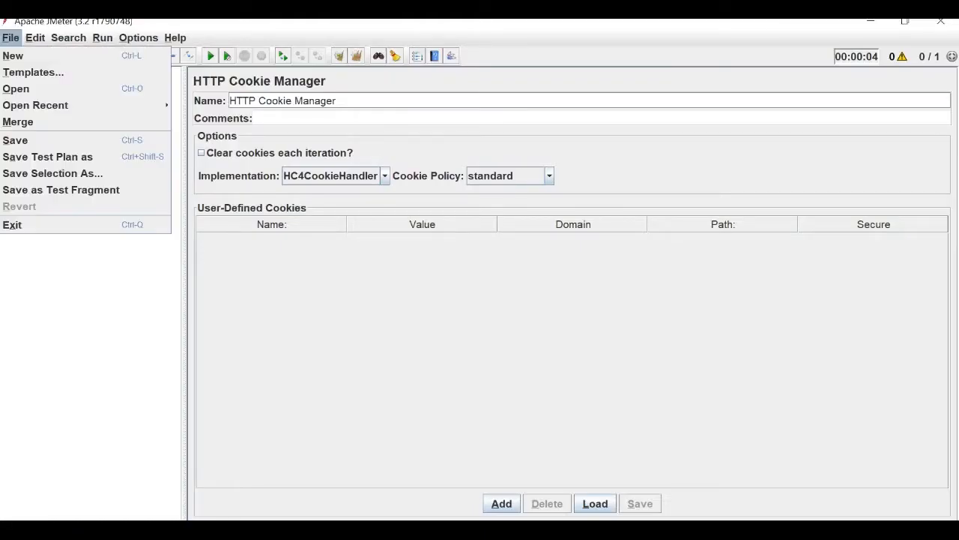
pyautogui.click(17, 88)
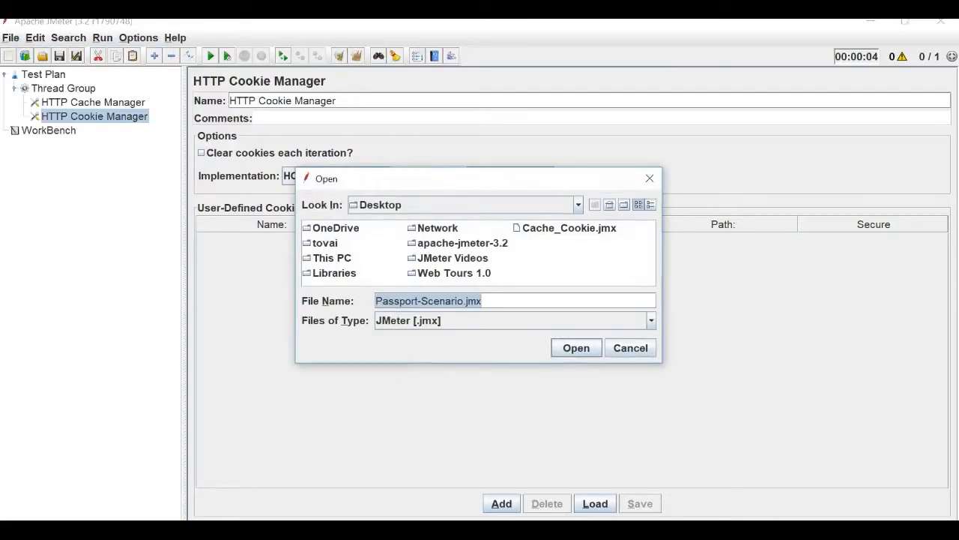
pyautogui.click(649, 178)
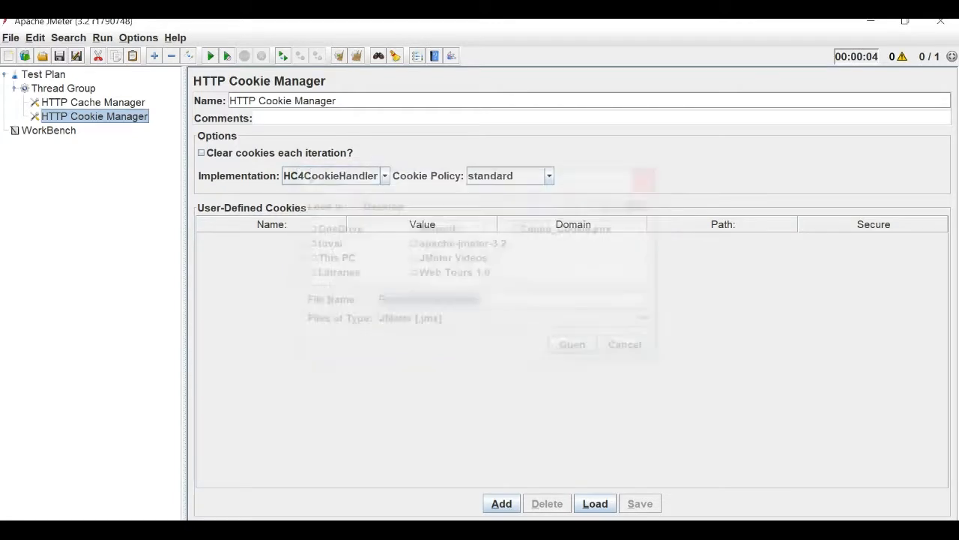
pyautogui.click(11, 38)
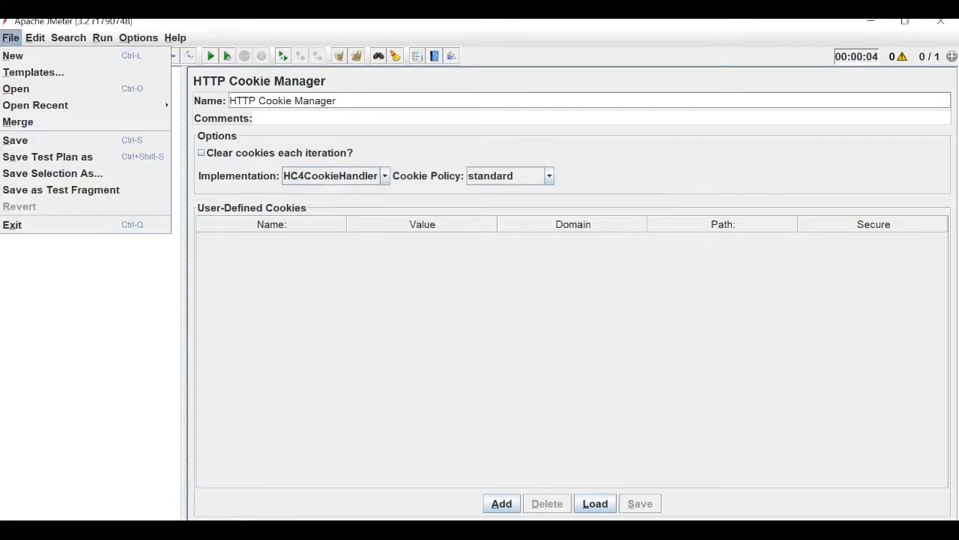
pyautogui.click(12, 55)
pyautogui.click(479, 282)
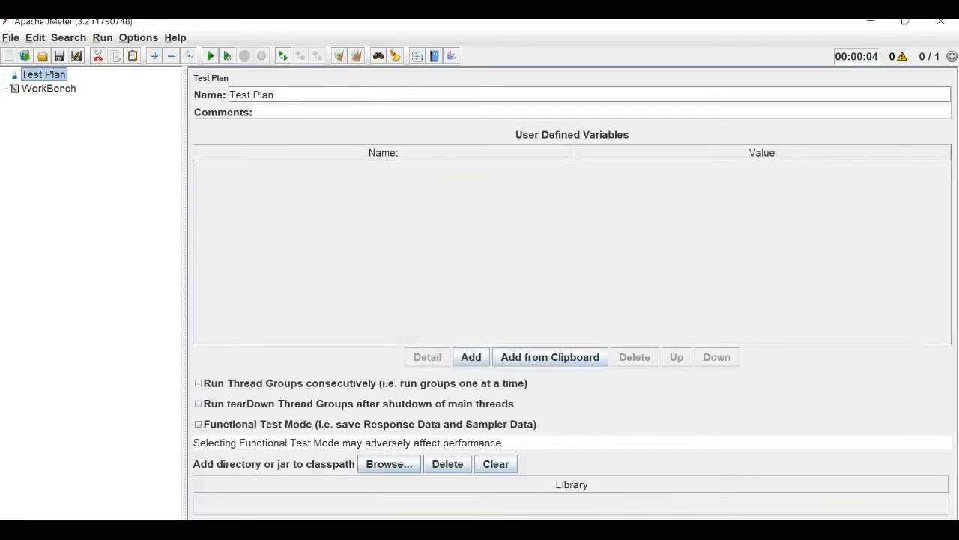
# Open Cache_Cookie.jmx from the Desktop folder in JMeter.
pyautogui.hotkey('alt', 'f')
pyautogui.press('Down')
pyautogui.press('Down')
pyautogui.press('Return')
pyautogui.click(578, 205)
pyautogui.click(621, 258)
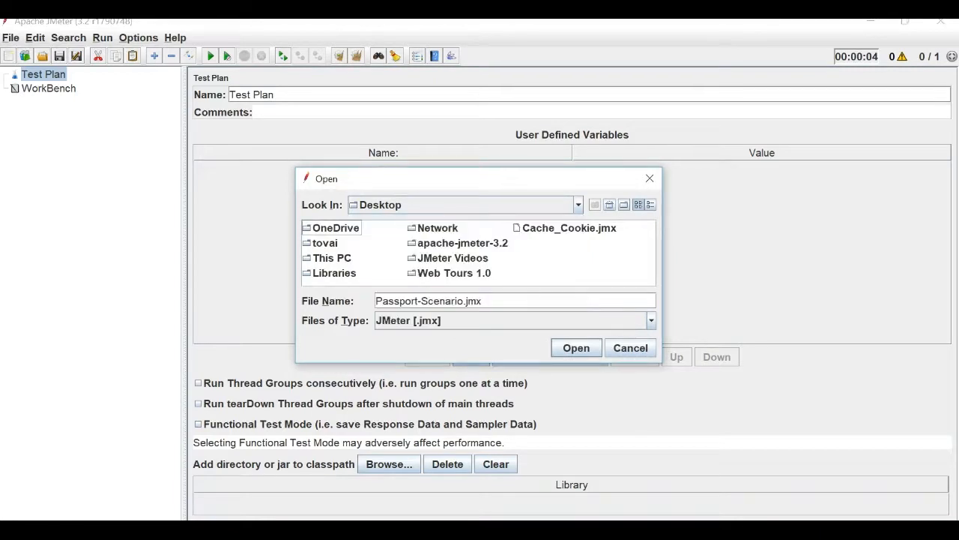
pyautogui.doubleClick(569, 228)
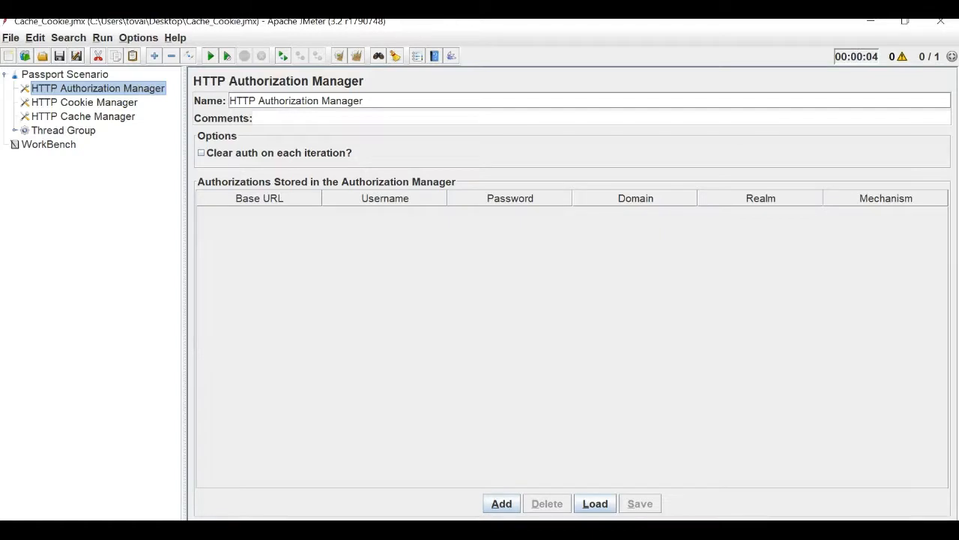
# Expand the Thread Group and widen the tree pane to show the full request URLs.
pyautogui.click(15, 131)
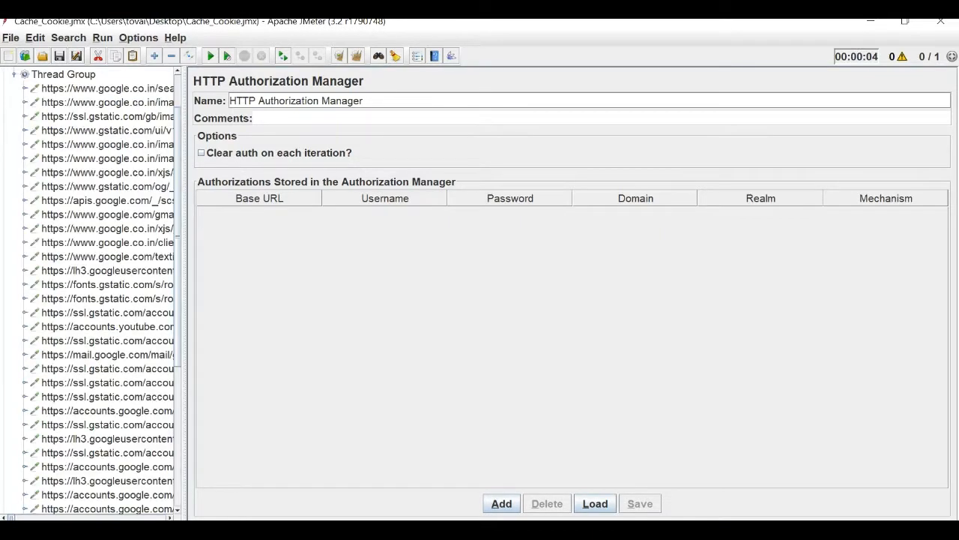
pyautogui.moveTo(183, 299); pyautogui.dragTo(307, 300)
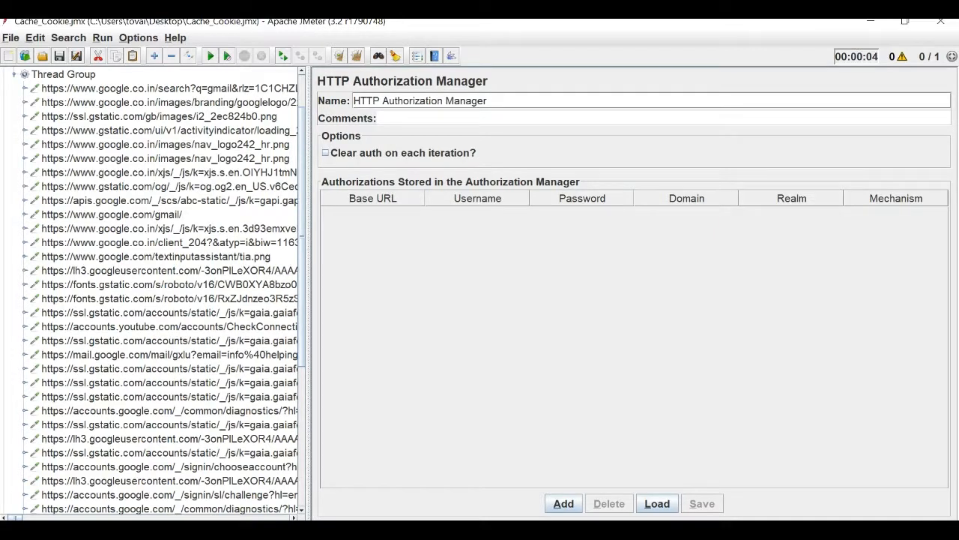
pyautogui.click(64, 74)
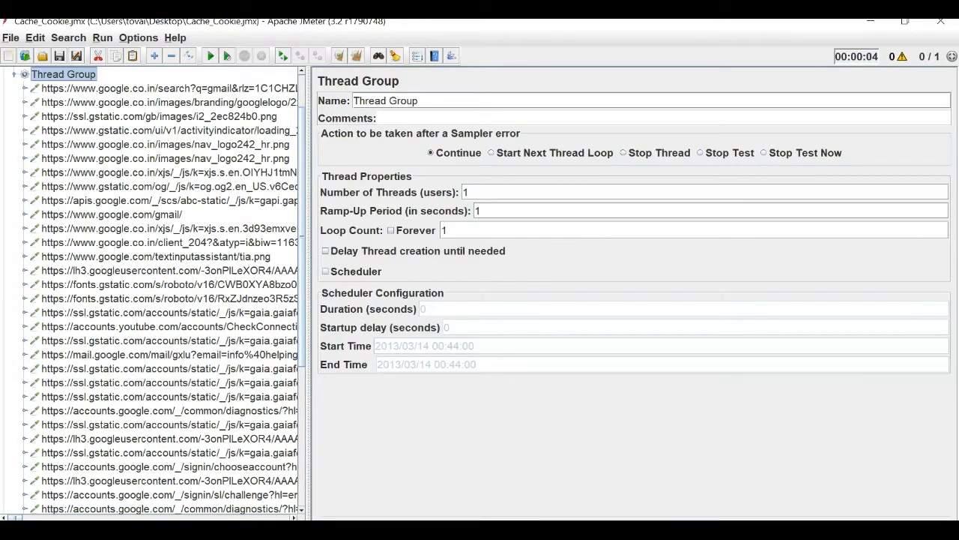
pyautogui.click(14, 74)
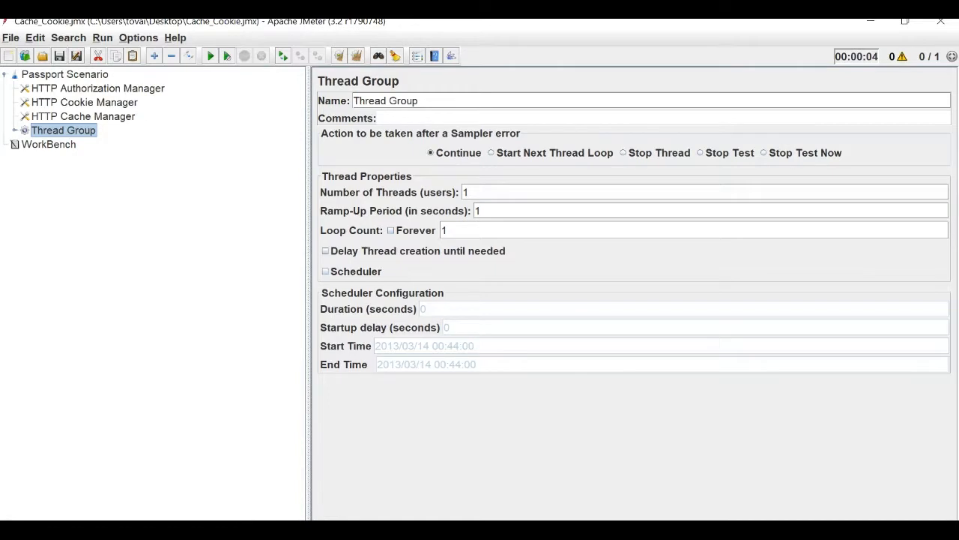
# Add a View Results Tree listener to Passport Scenario and run the plan with Ctrl+R.
pyautogui.rightClick(32, 75)
pyautogui.moveTo(45, 84)
pyautogui.moveTo(224, 199)
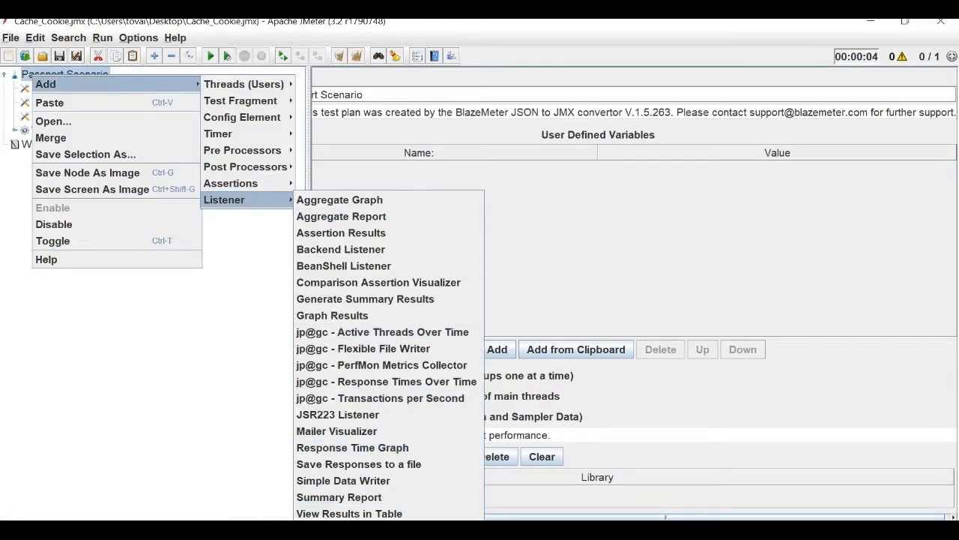
pyautogui.click(343, 530)
pyautogui.hotkey('ctrl', 'r')
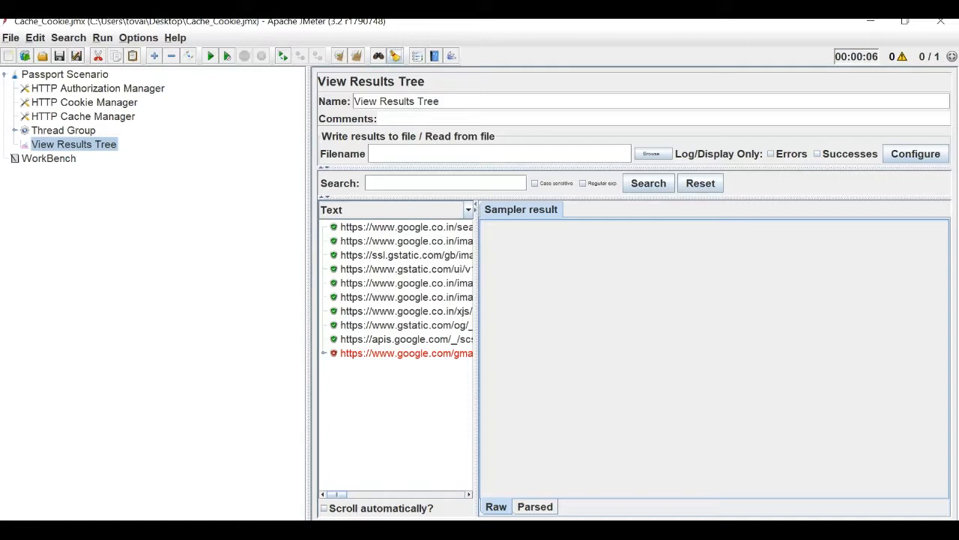
# Clear previous results and disable the HTTP Authorization, Cookie and Cache Managers.
pyautogui.click(357, 56)
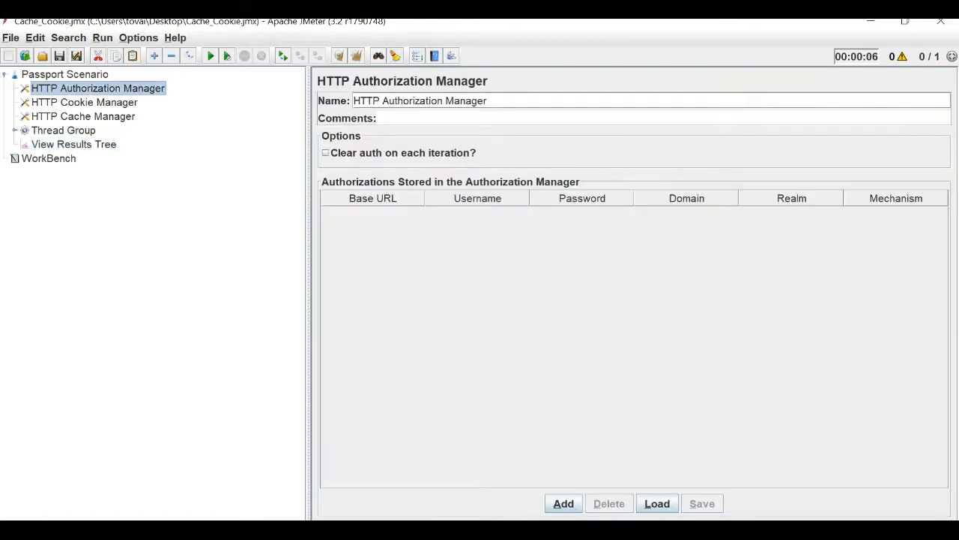
pyautogui.hotkey('shift', 'Down')
pyautogui.hotkey('shift', 'Down')
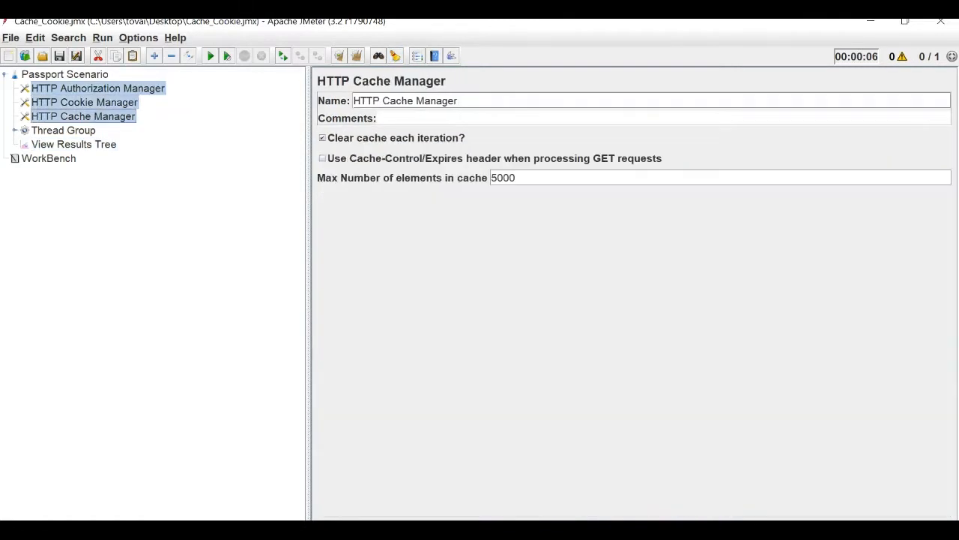
pyautogui.rightClick(80, 90)
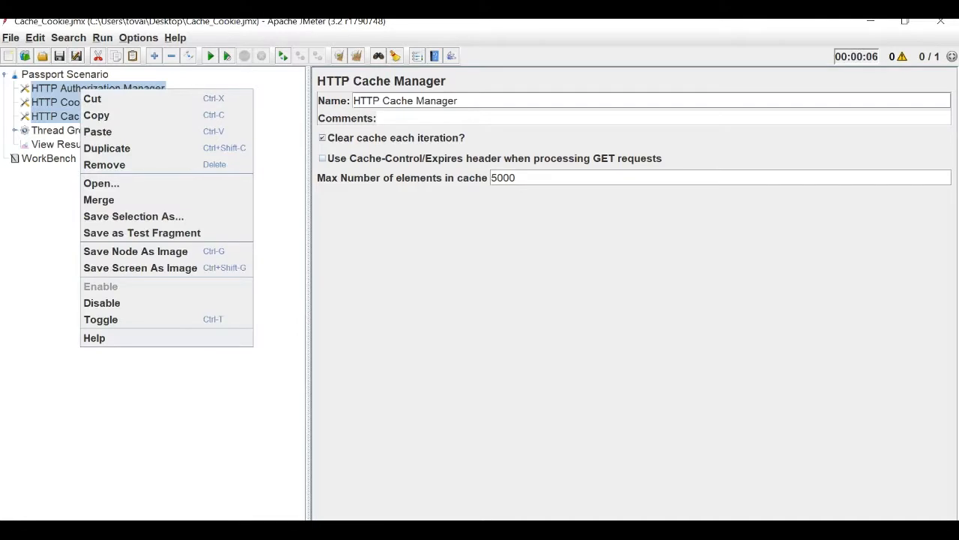
pyautogui.click(101, 303)
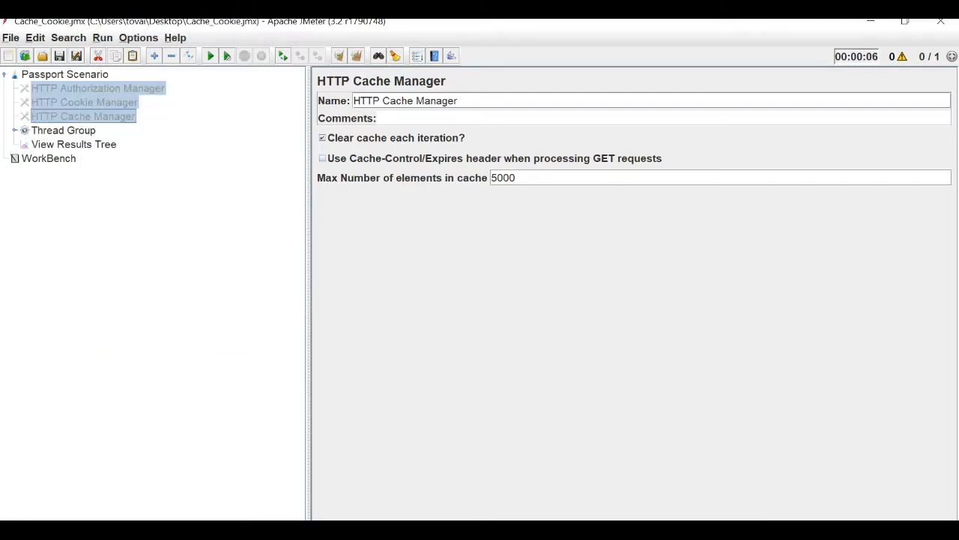
# Rerun the test and inspect the failed accounts.youtube.com request's 400 Bad Request result.
pyautogui.click(74, 144)
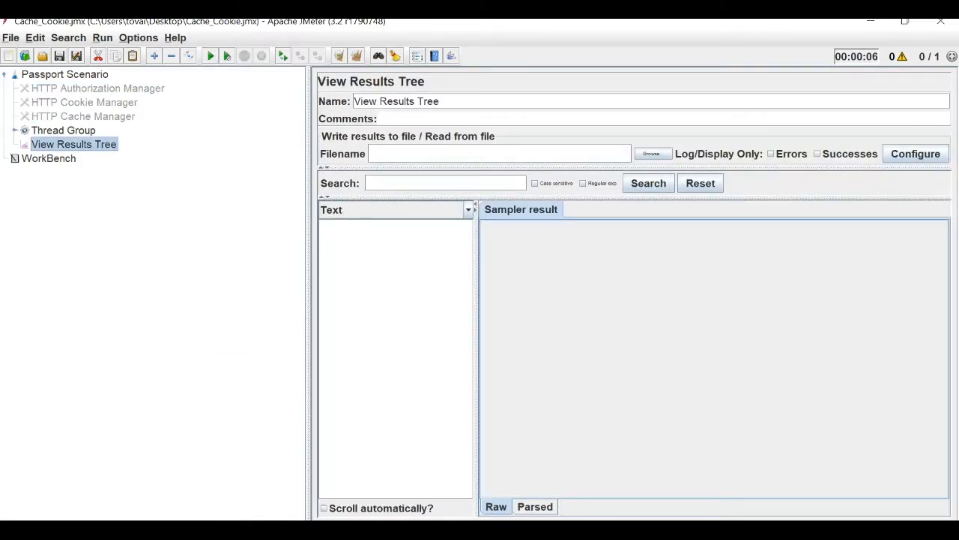
pyautogui.click(210, 55)
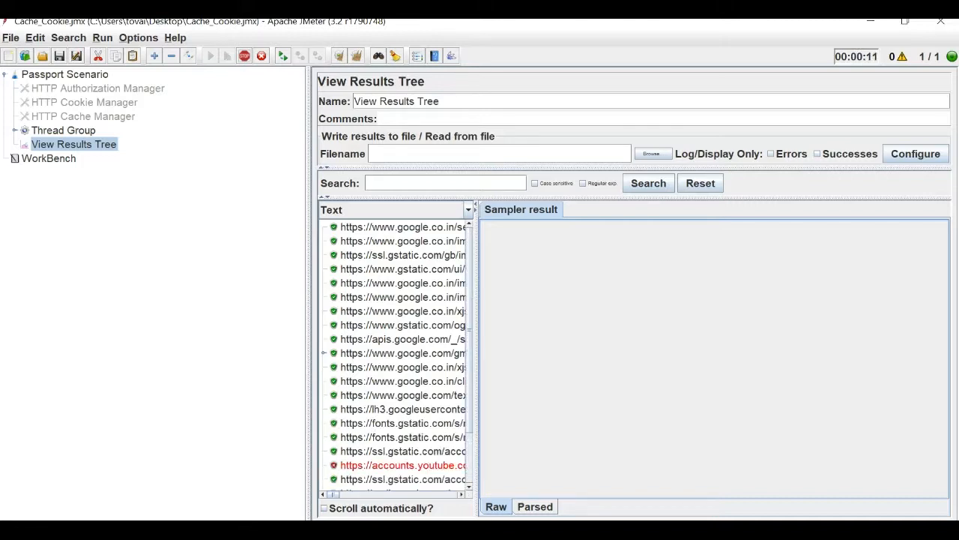
pyautogui.click(402, 465)
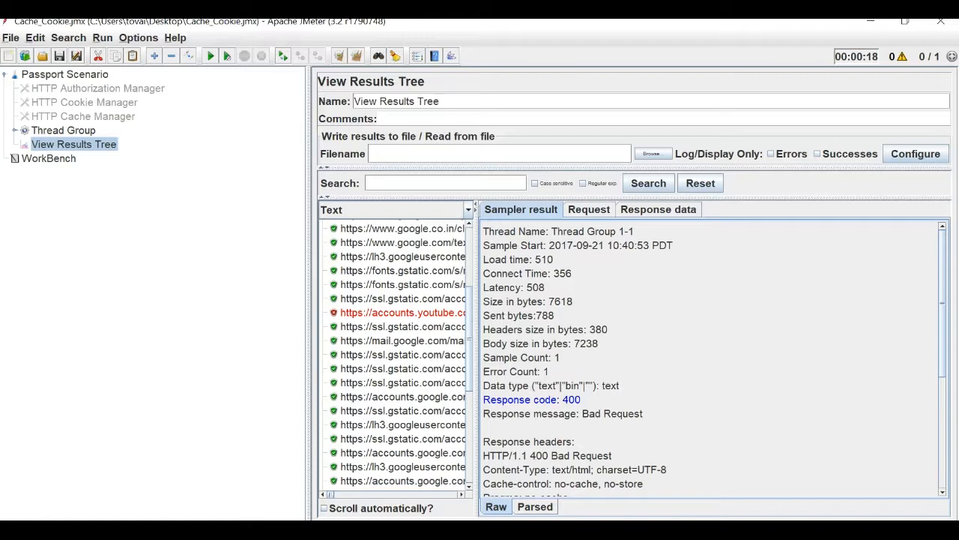
# Select the three disabled HTTP managers and enable them again.
pyautogui.click(84, 116)
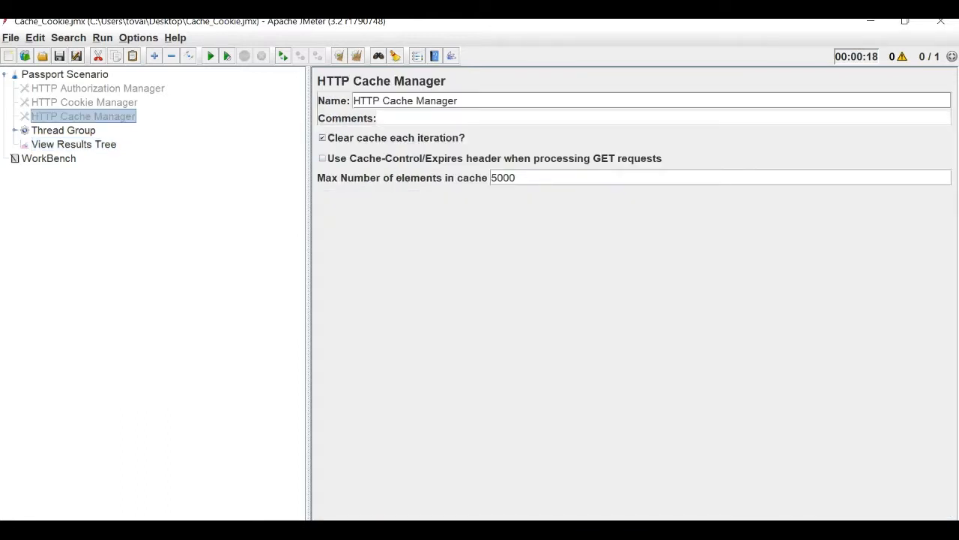
pyautogui.hotkey('shift', 'Up')
pyautogui.hotkey('shift', 'Up')
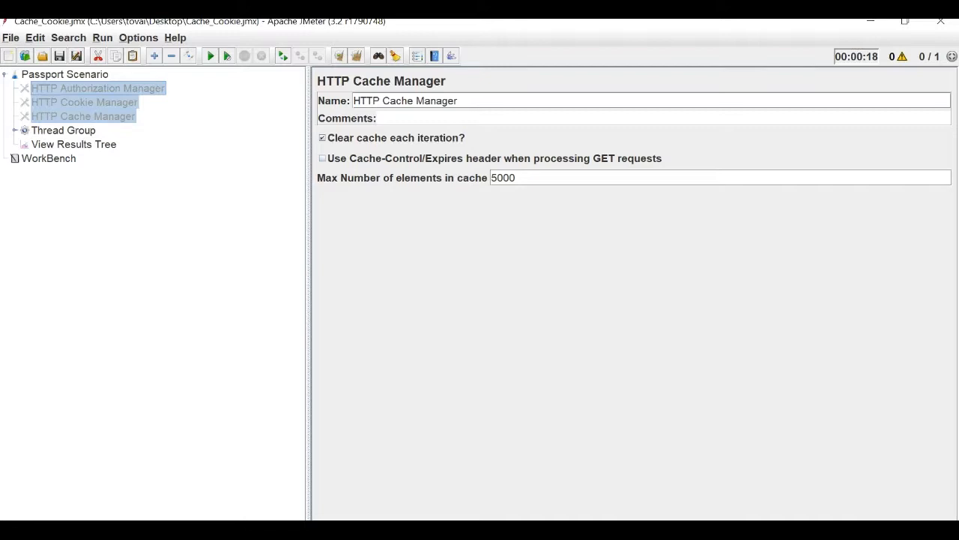
pyautogui.rightClick(150, 85)
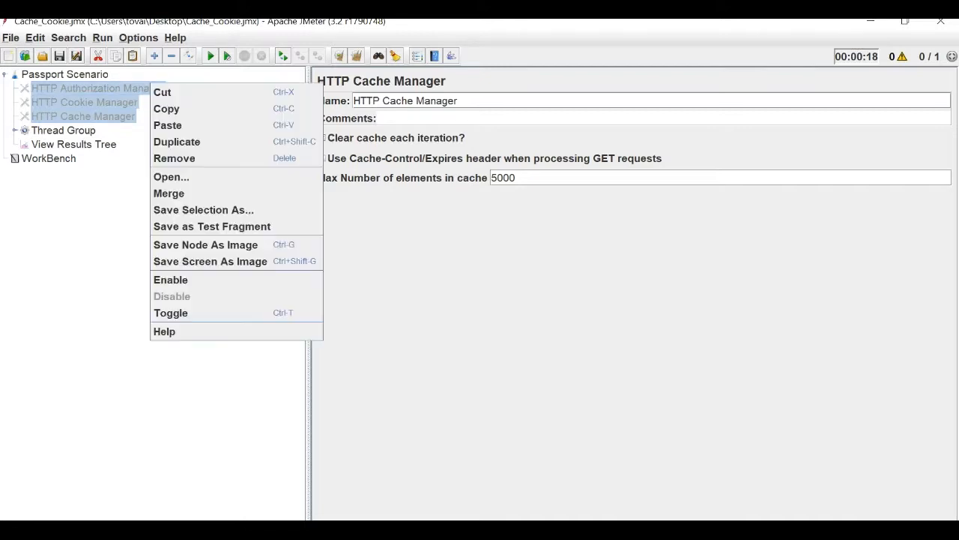
pyautogui.click(171, 279)
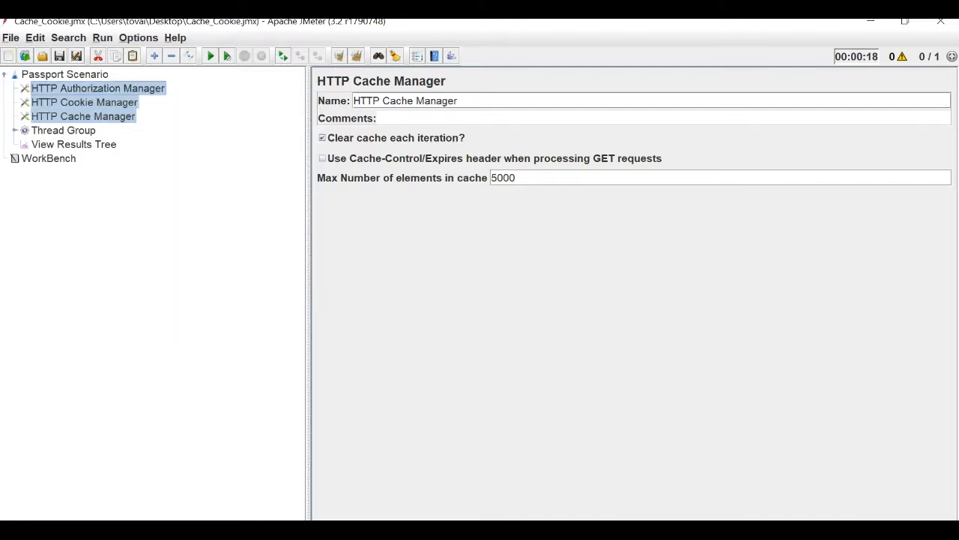
# Review the View Results Tree, HTTP Cache Manager and HTTP Authorization Manager settings.
pyautogui.click(74, 145)
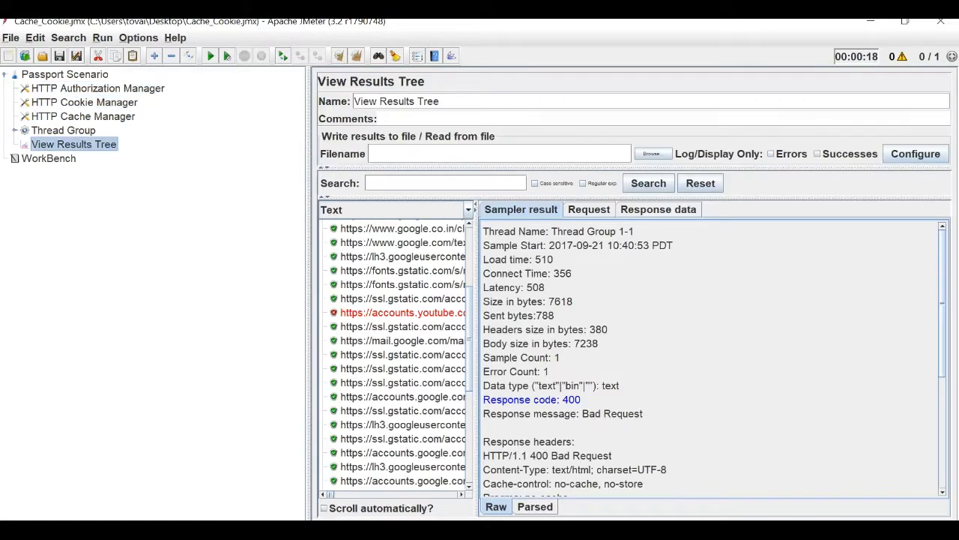
pyautogui.click(83, 116)
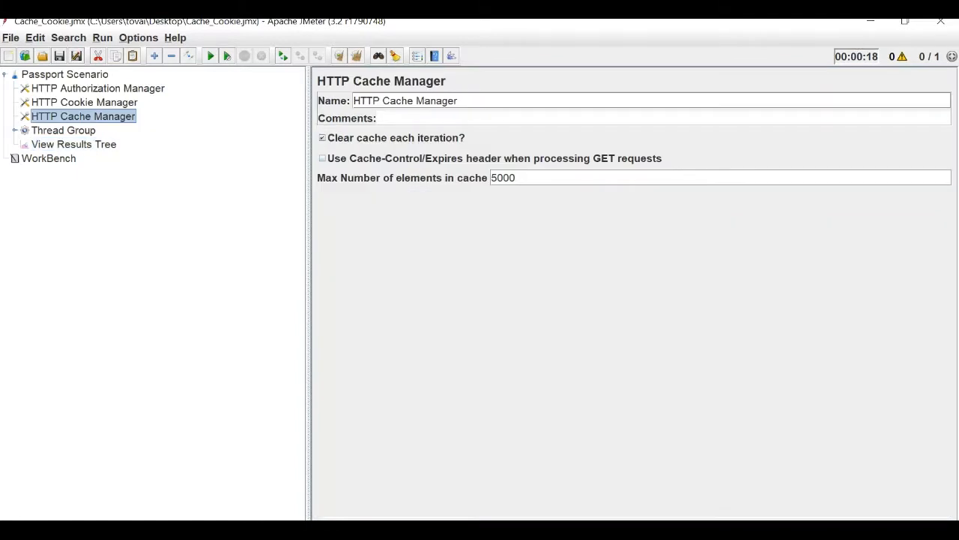
pyautogui.click(97, 89)
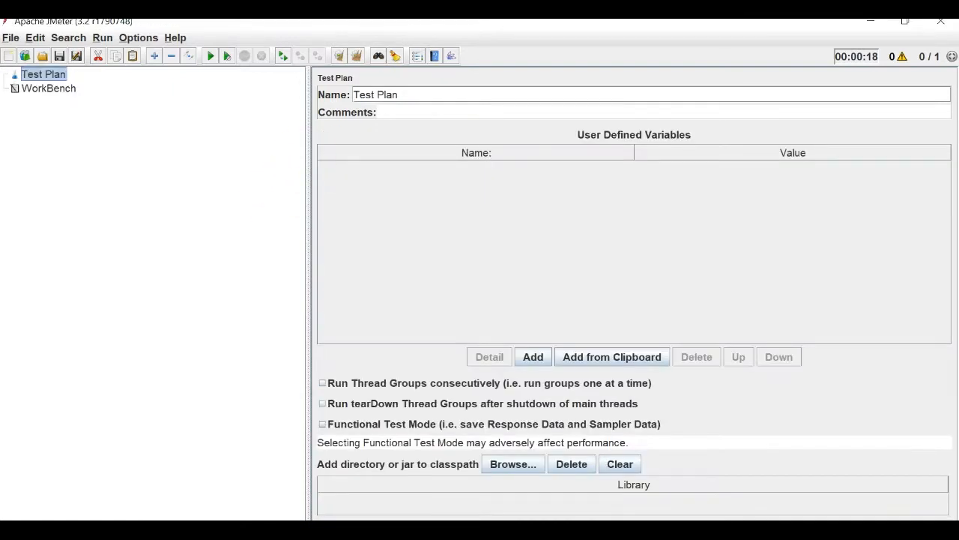
# Add a Thread Group to the new Test Plan.
pyautogui.rightClick(33, 75)
pyautogui.moveTo(171, 78)
pyautogui.moveTo(240, 83)
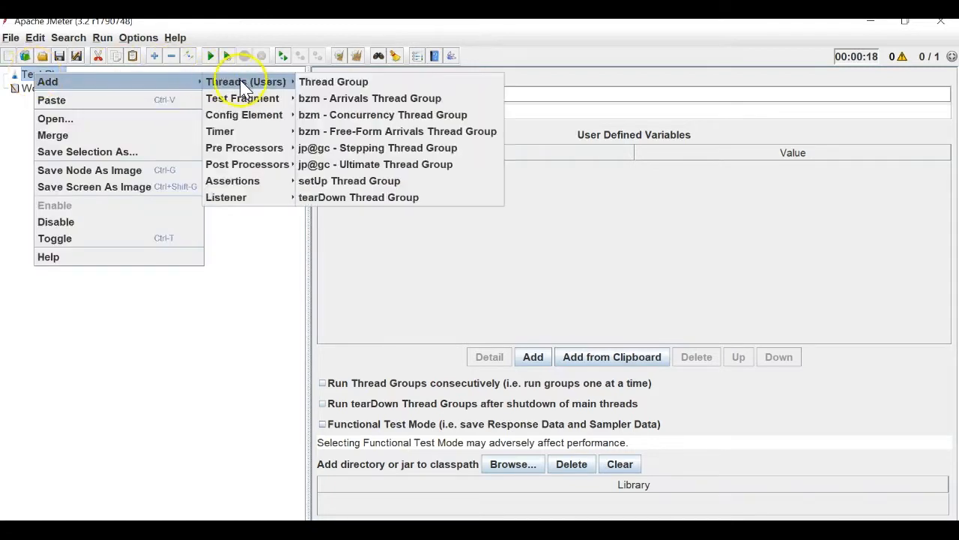
pyautogui.click(313, 84)
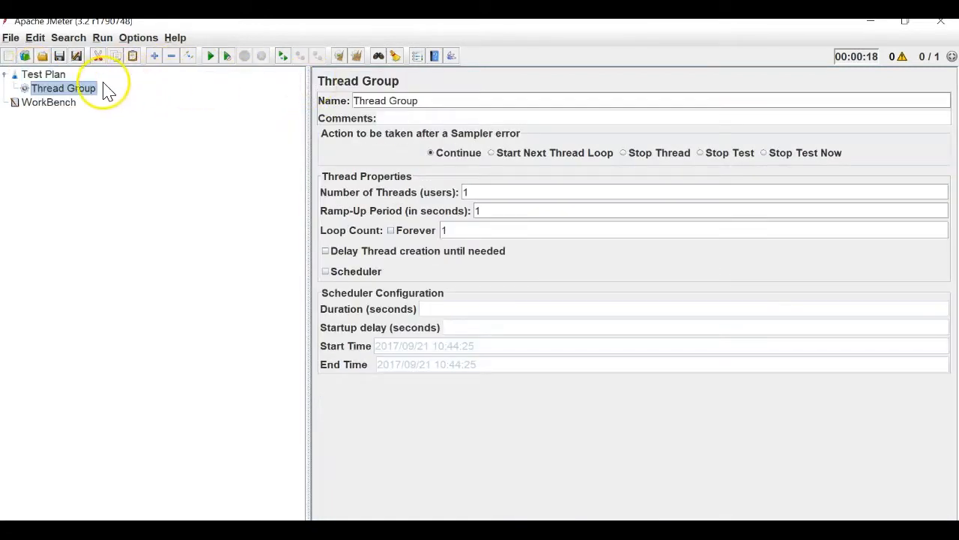
# Add a User Defined Variables config element inside the Thread Group.
pyautogui.rightClick(81, 92)
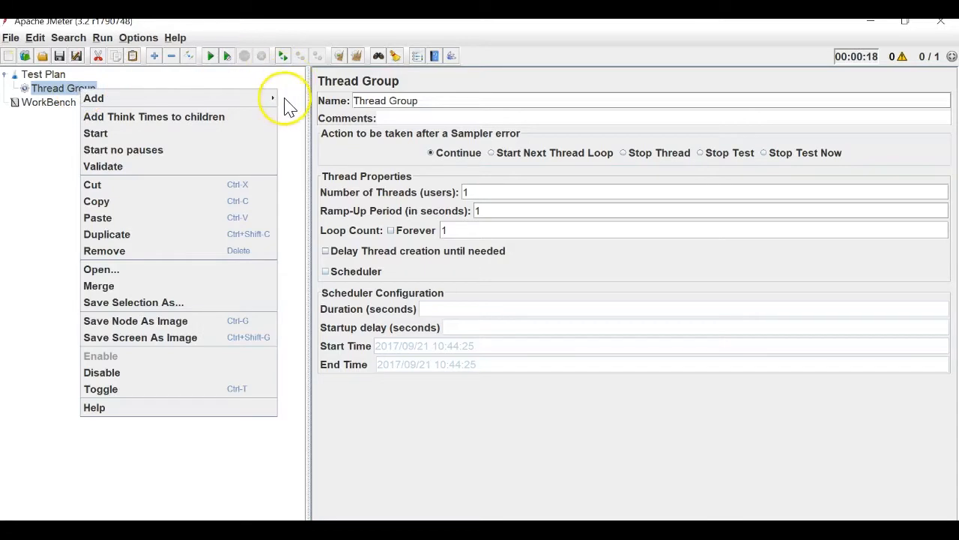
pyautogui.moveTo(271, 96)
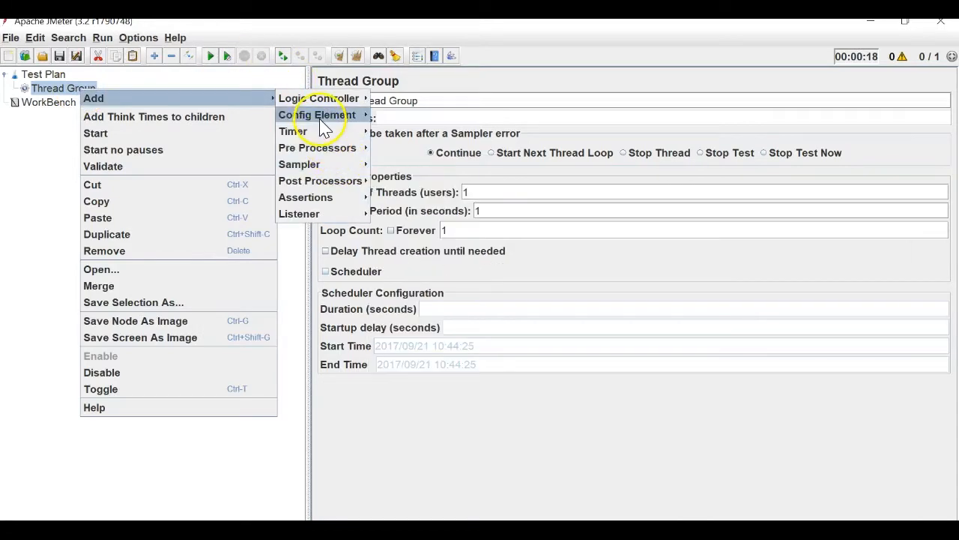
pyautogui.moveTo(321, 118)
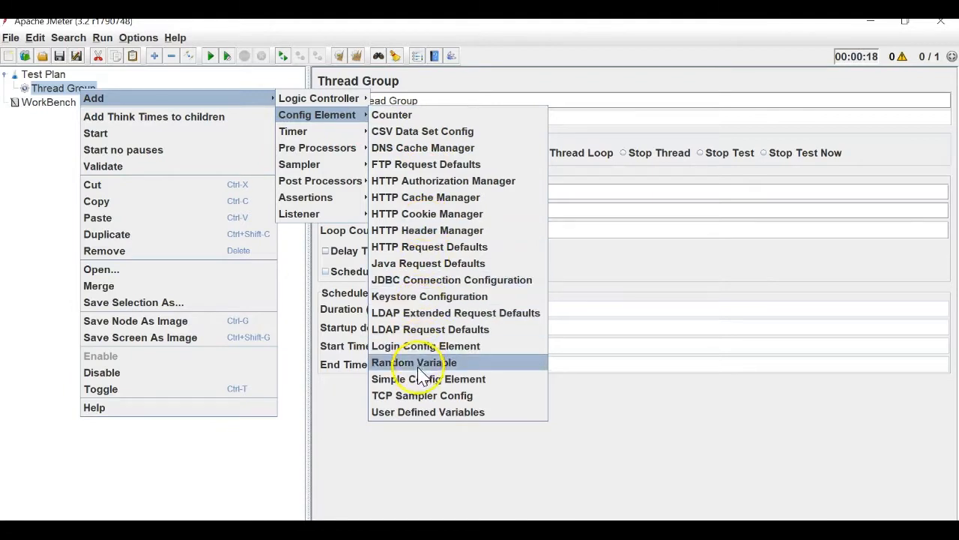
pyautogui.click(433, 412)
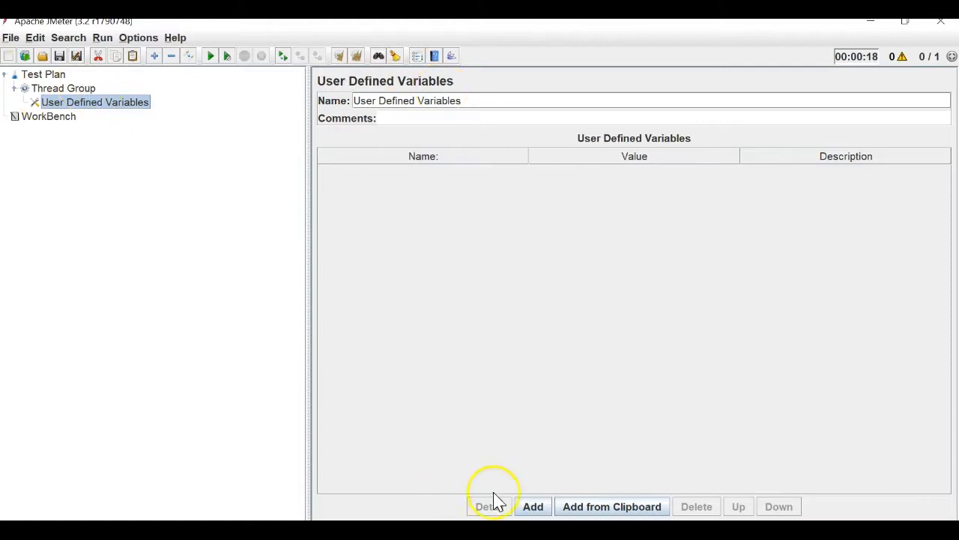
# Add a variable row named name1 and give it a first-name value.
pyautogui.click(533, 506)
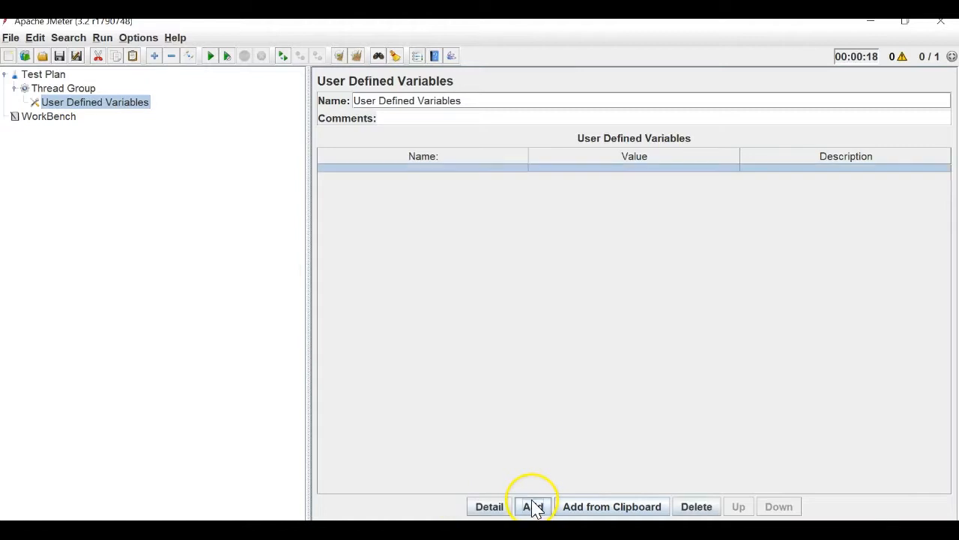
pyautogui.doubleClick(440, 167)
pyautogui.write('na')
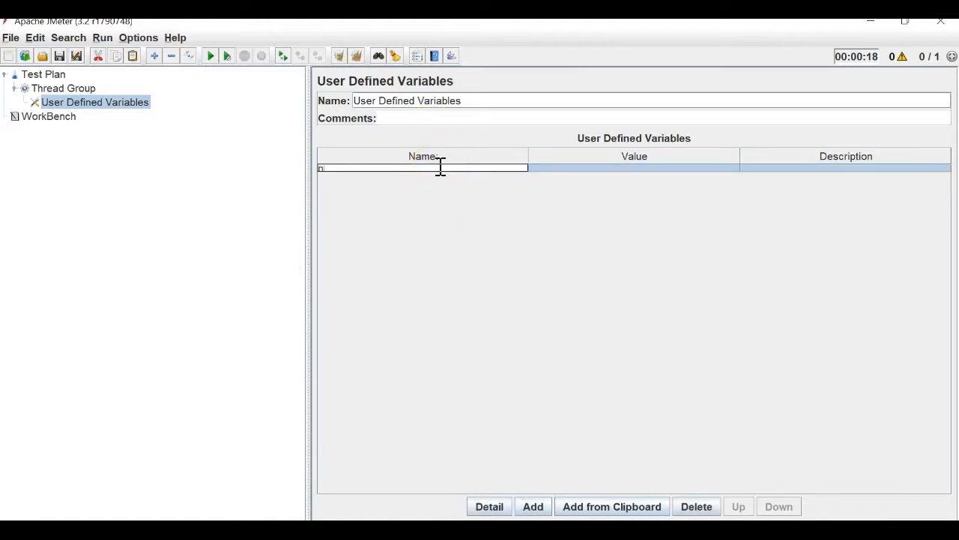
pyautogui.write('me1')
pyautogui.press('Return')
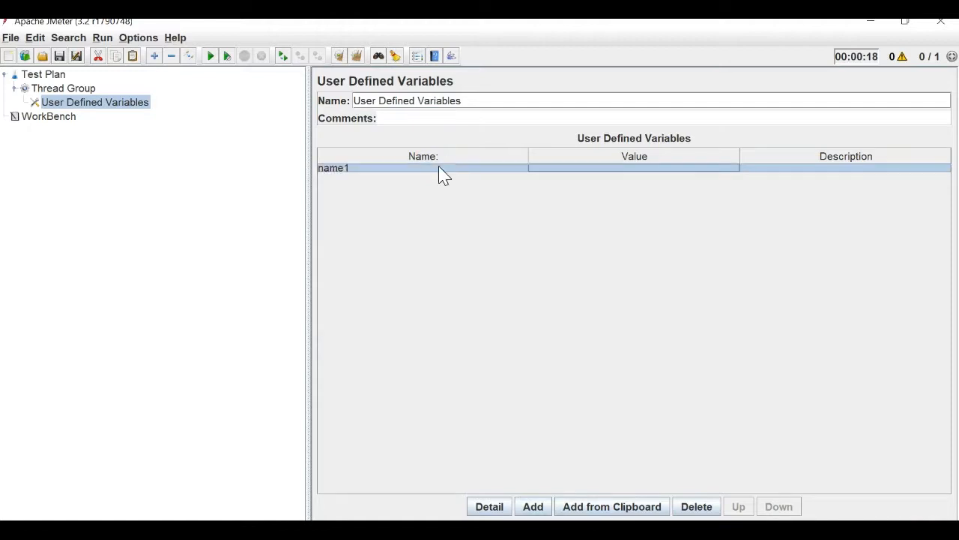
pyautogui.click(542, 169)
pyautogui.write('Vaibh')
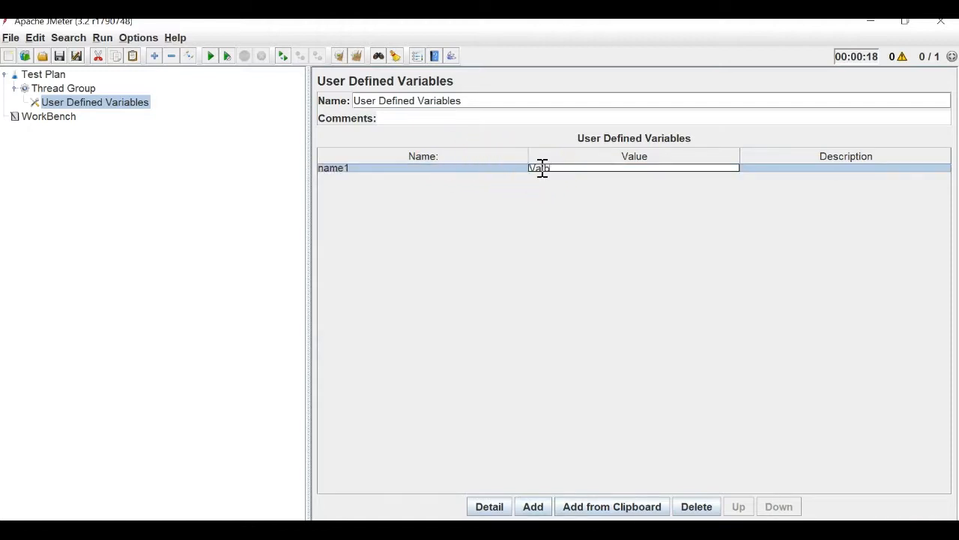
pyautogui.write('av')
# Add a second variable row named name2 with a first-name value.
pyautogui.click(532, 506)
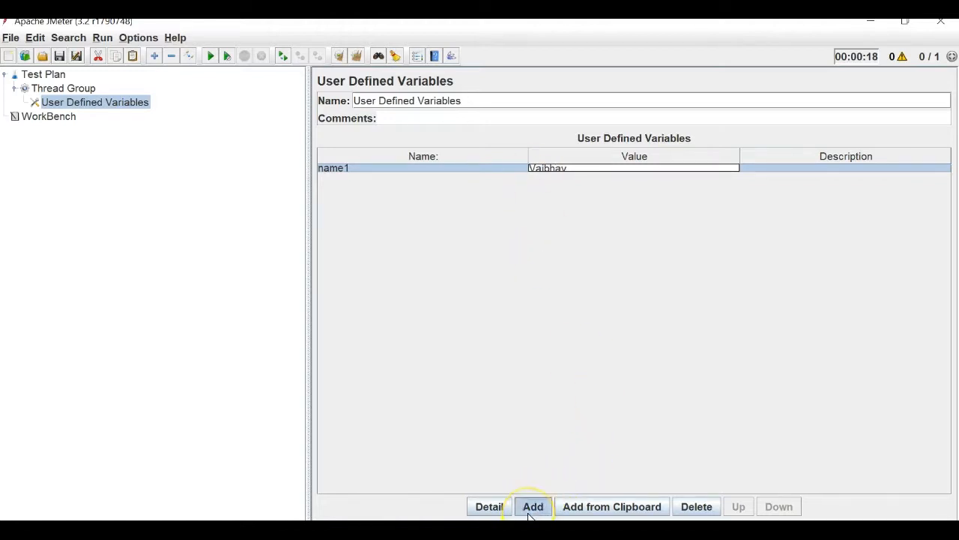
pyautogui.doubleClick(373, 175)
pyautogui.write('name2')
pyautogui.press('Tab')
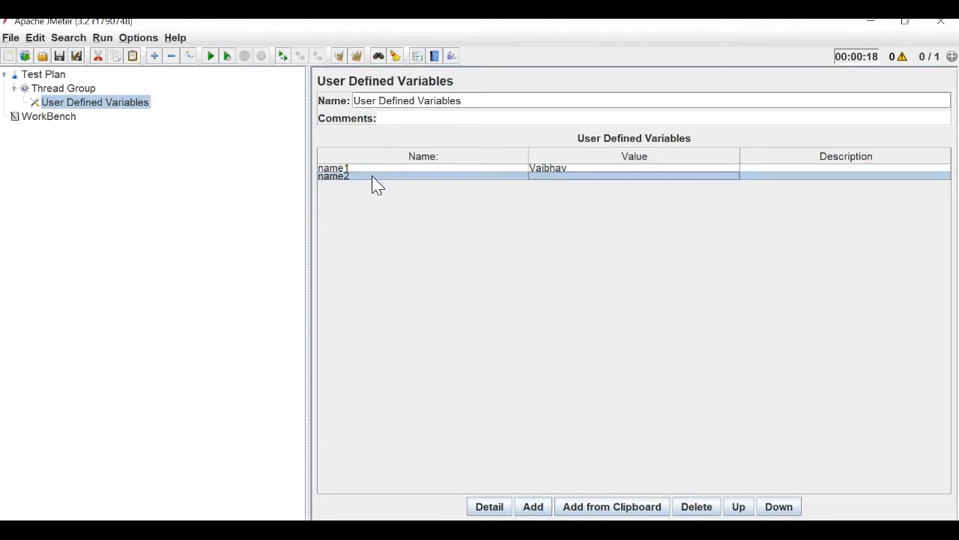
pyautogui.doubleClick(547, 177)
pyautogui.write('Rahul')
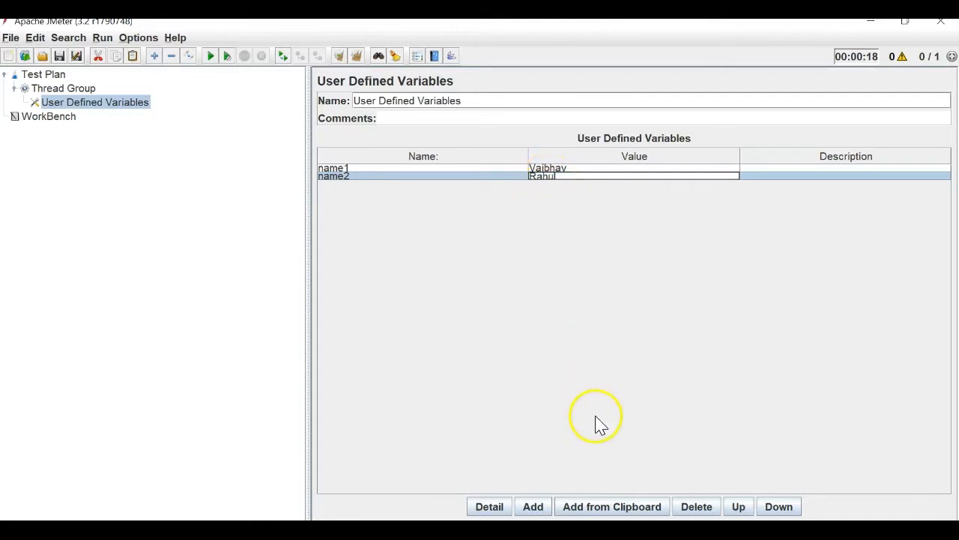
# Add a third variable row named name3 and type its first-name value.
pyautogui.click(534, 507)
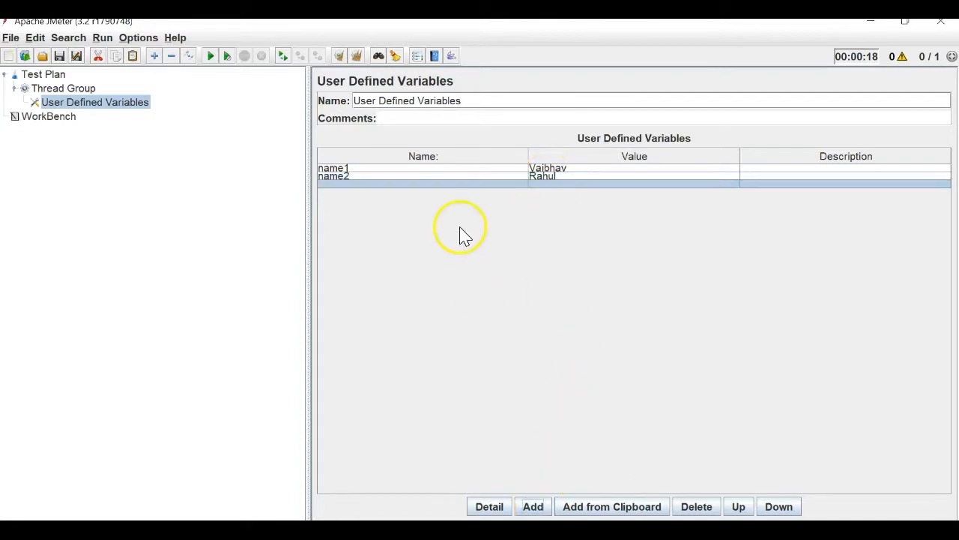
pyautogui.doubleClick(424, 184)
pyautogui.write('name')
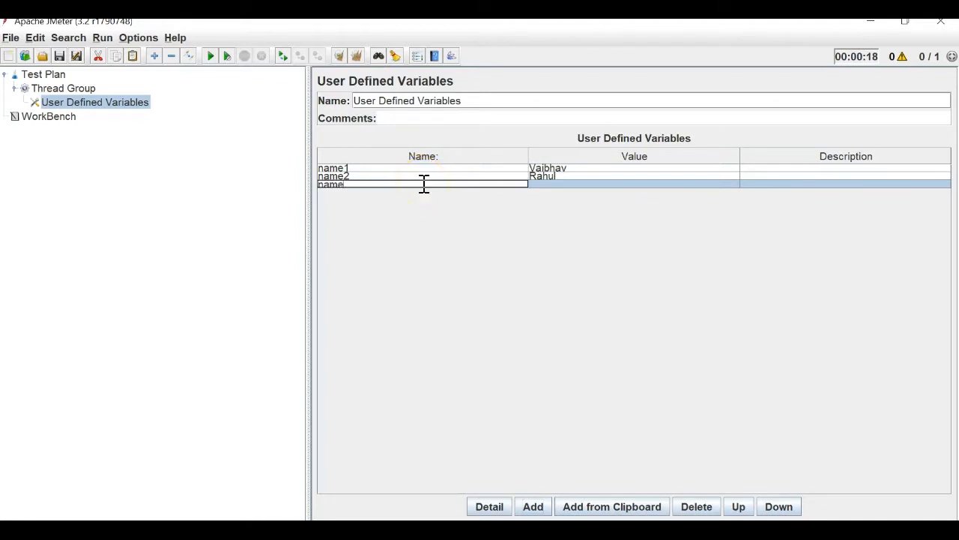
pyautogui.write('3')
pyautogui.click(541, 187)
pyautogui.doubleClick(542, 187)
pyautogui.write('San')
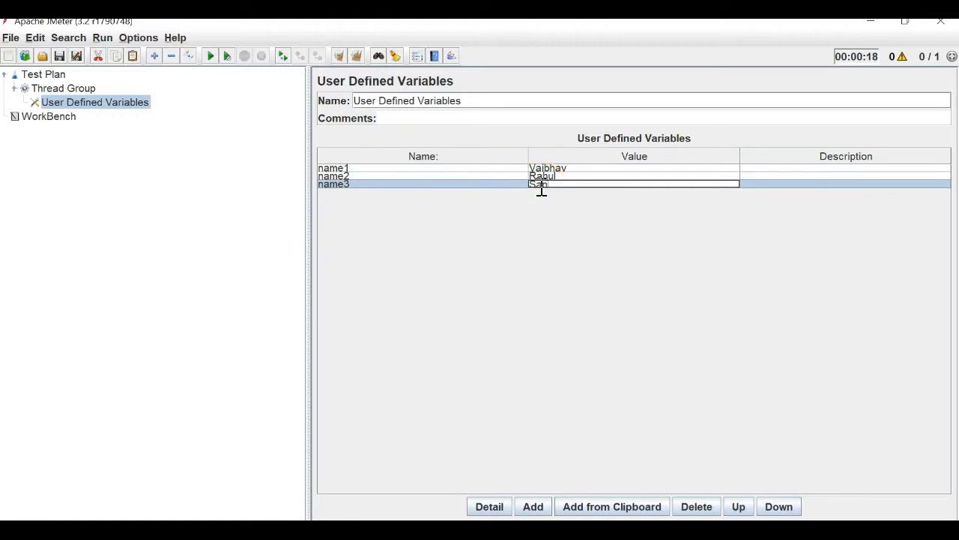
pyautogui.write('ieev')
# Add a Java Request sampler to the Thread Group.
pyautogui.click(74, 90)
pyautogui.rightClick(75, 93)
pyautogui.moveTo(150, 96)
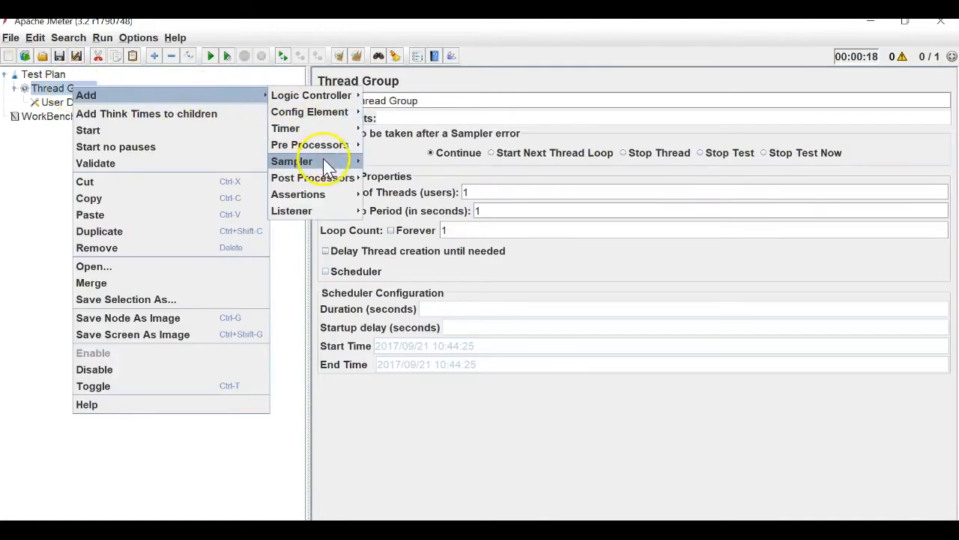
pyautogui.moveTo(323, 158)
pyautogui.click(412, 260)
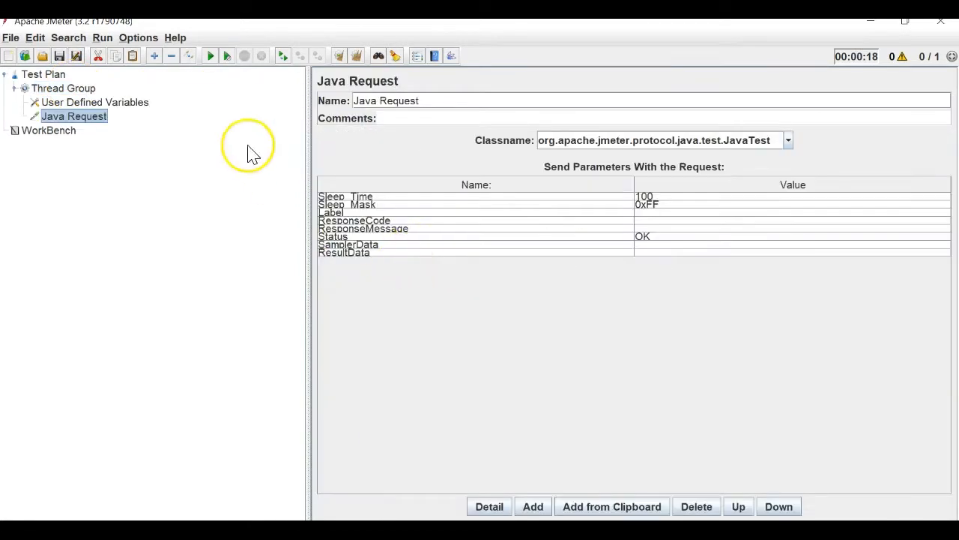
# Rename the Java Request to Request1 ${name1}.
pyautogui.click(383, 100)
pyautogui.moveTo(382, 101); pyautogui.dragTo(300, 86)
pyautogui.press('BackSpace')
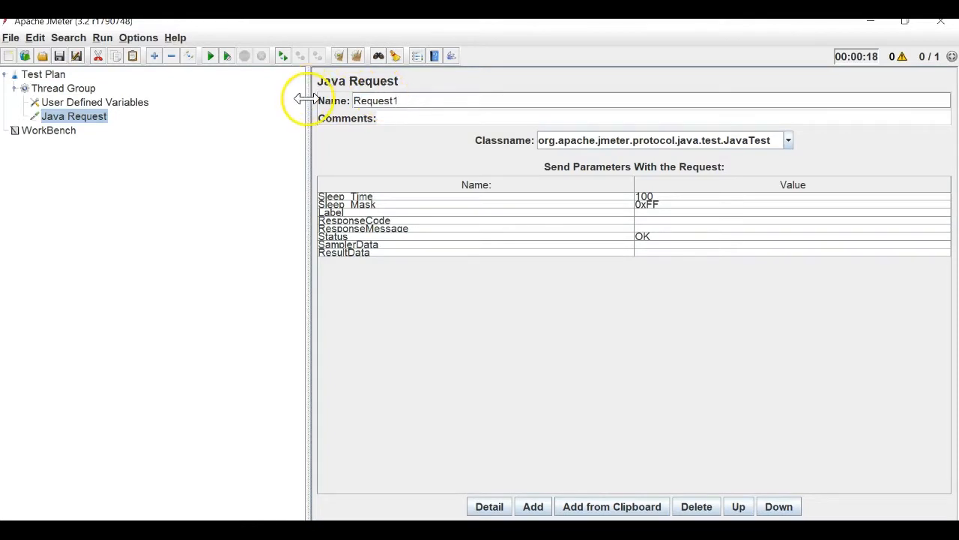
pyautogui.click(137, 111)
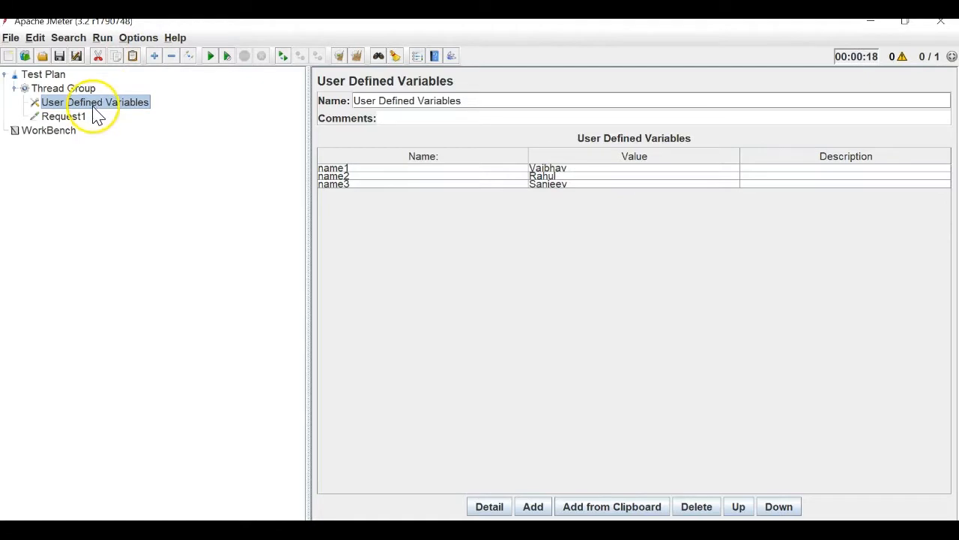
pyautogui.click(85, 124)
pyautogui.click(466, 100)
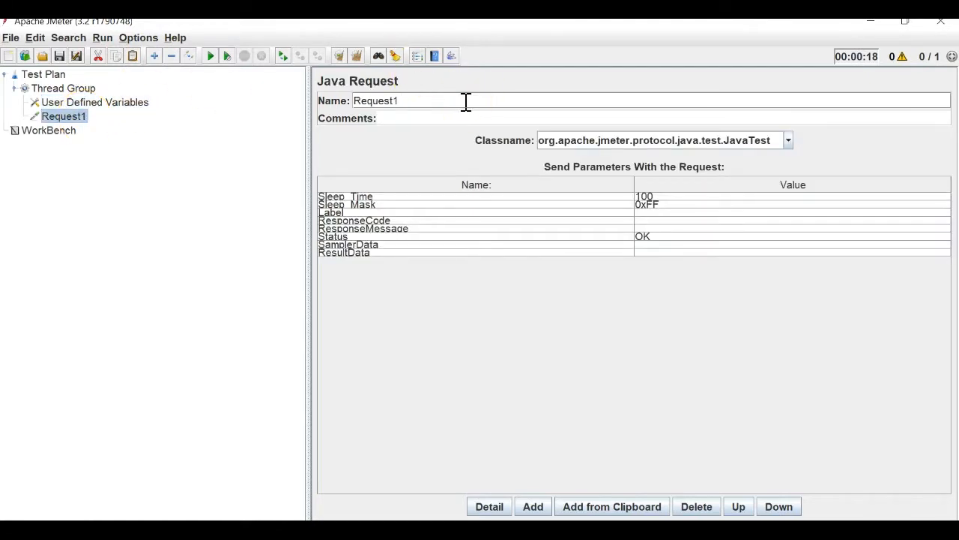
pyautogui.write('${}')
pyautogui.write('name')
pyautogui.write('1')
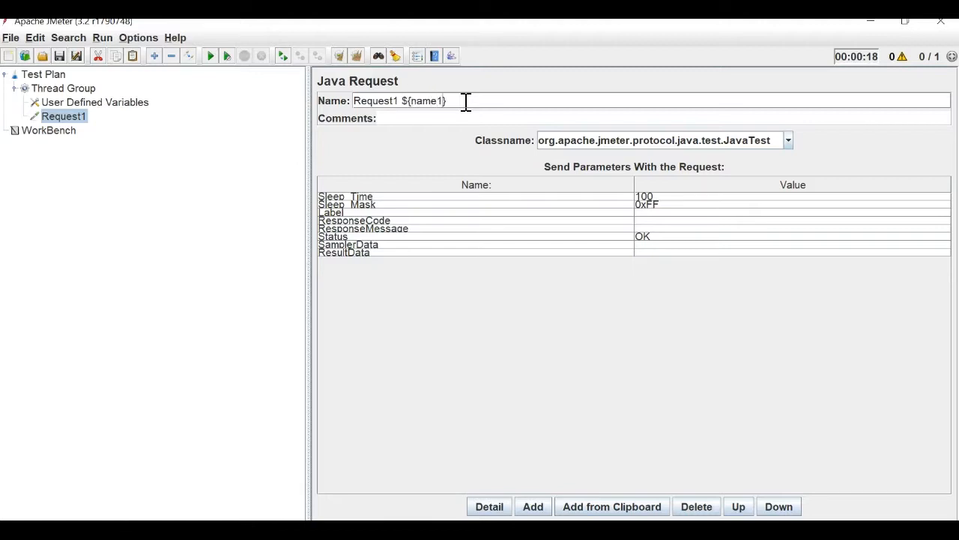
pyautogui.click(105, 105)
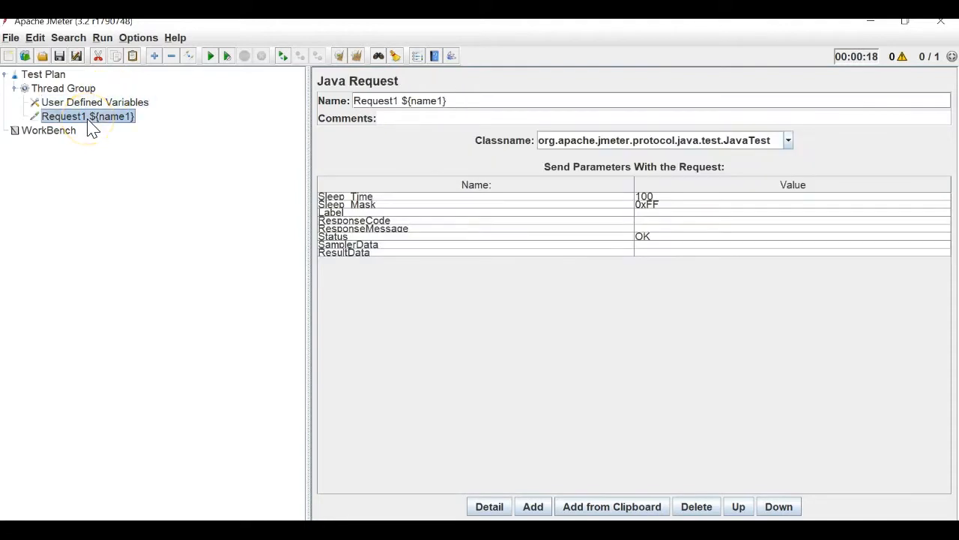
# Paste two copies of Request1 into the Thread Group and rename the first Request2 ${name2}.
pyautogui.click(69, 91)
pyautogui.hotkey('ctrl', 'v')
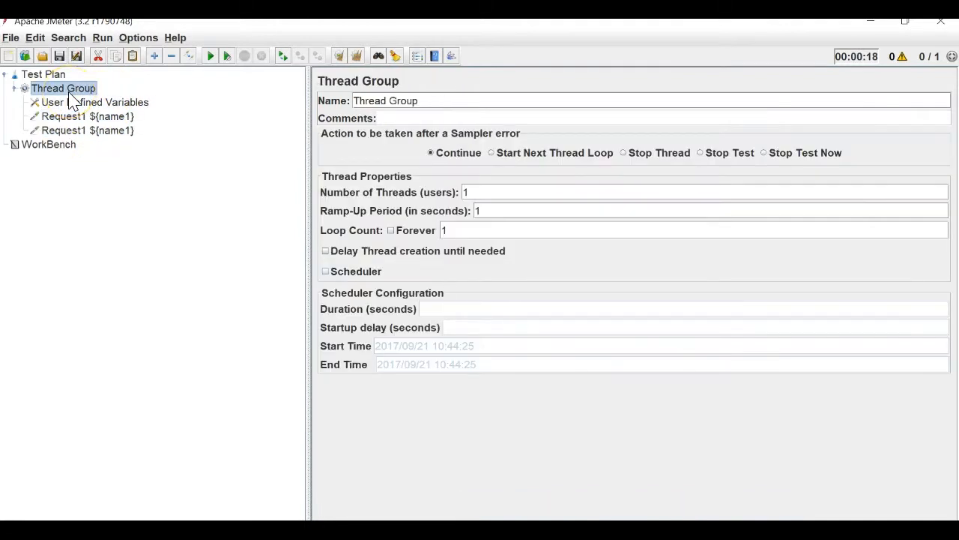
pyautogui.hotkey('ctrl', 'v')
pyautogui.click(111, 130)
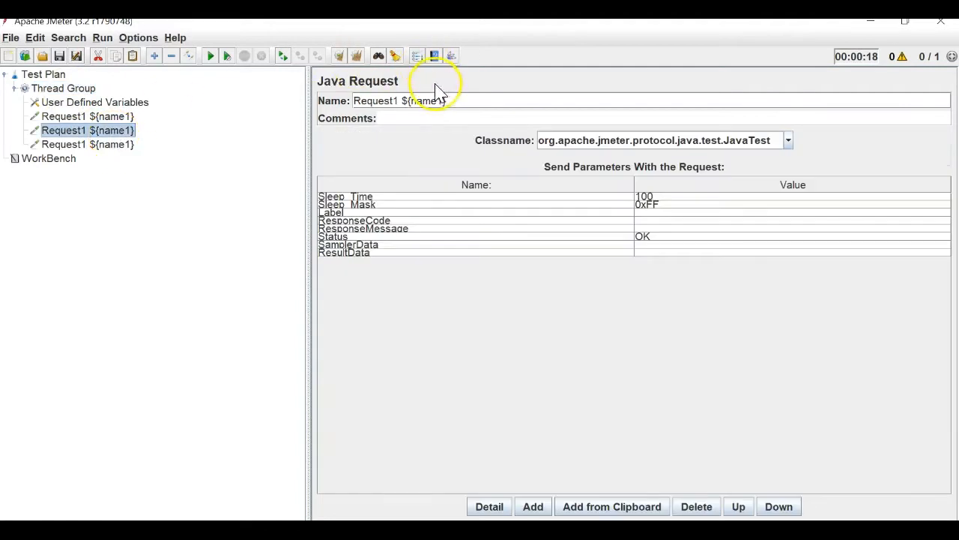
pyautogui.click(443, 99)
pyautogui.press('BackSpace')
pyautogui.write('2')
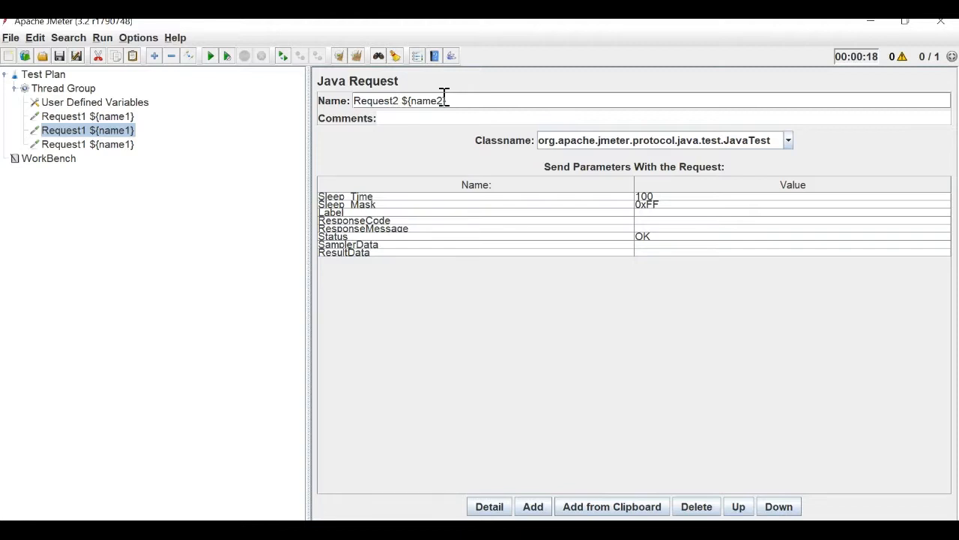
# Rename the third Java Request to Request3 ${name3}.
pyautogui.click(122, 144)
pyautogui.click(398, 100)
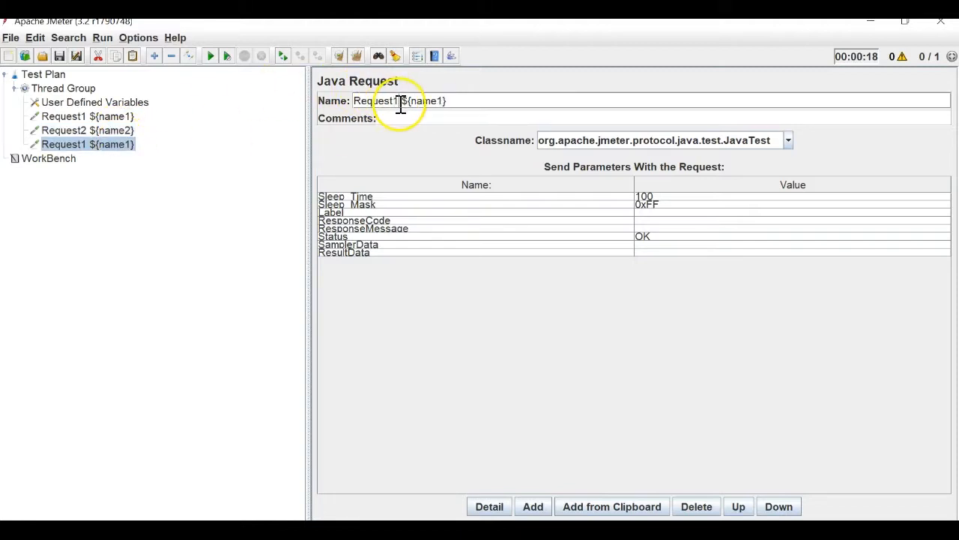
pyautogui.press('BackSpace')
pyautogui.write('3')
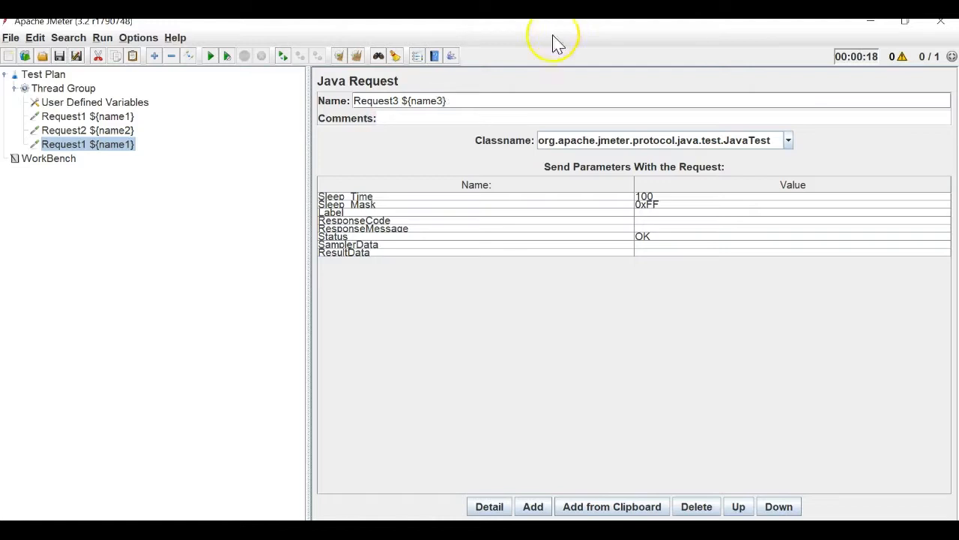
pyautogui.click(92, 90)
# Add a View Results in Table listener to the Thread Group, then remove it.
pyautogui.rightClick(92, 95)
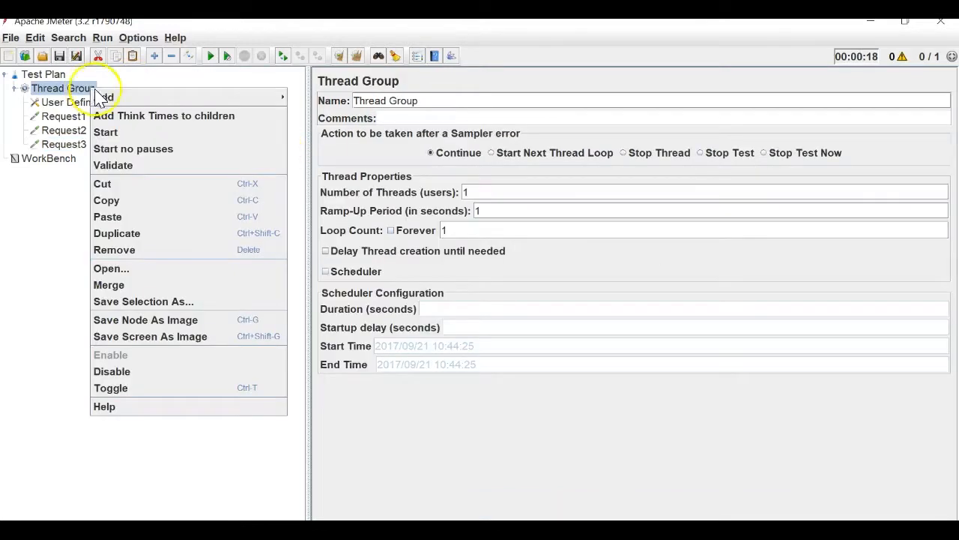
pyautogui.moveTo(120, 97)
pyautogui.moveTo(327, 207)
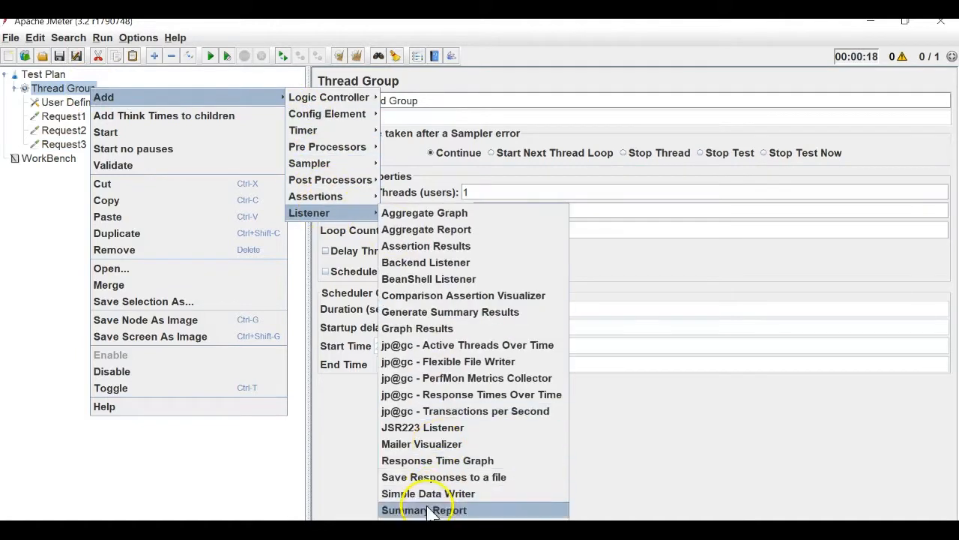
pyautogui.click(405, 515)
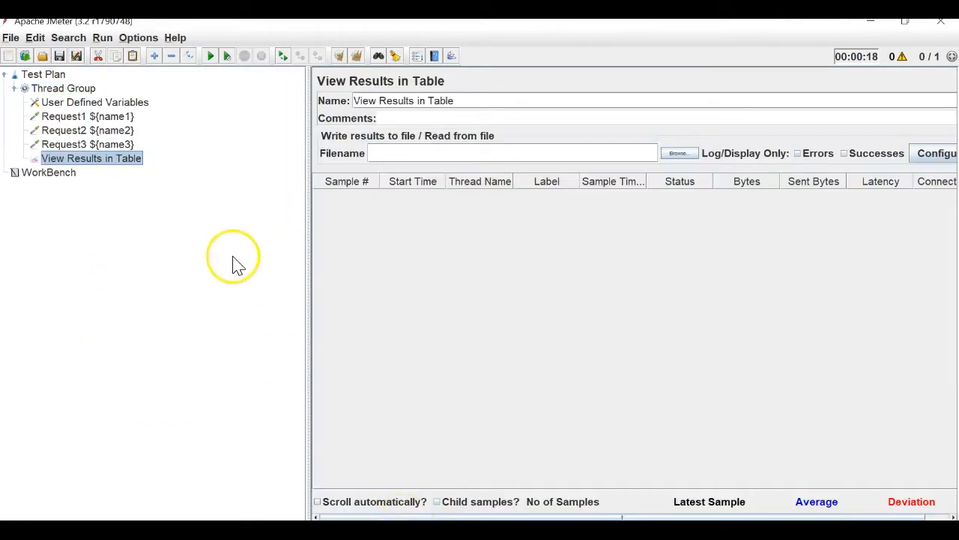
pyautogui.rightClick(125, 164)
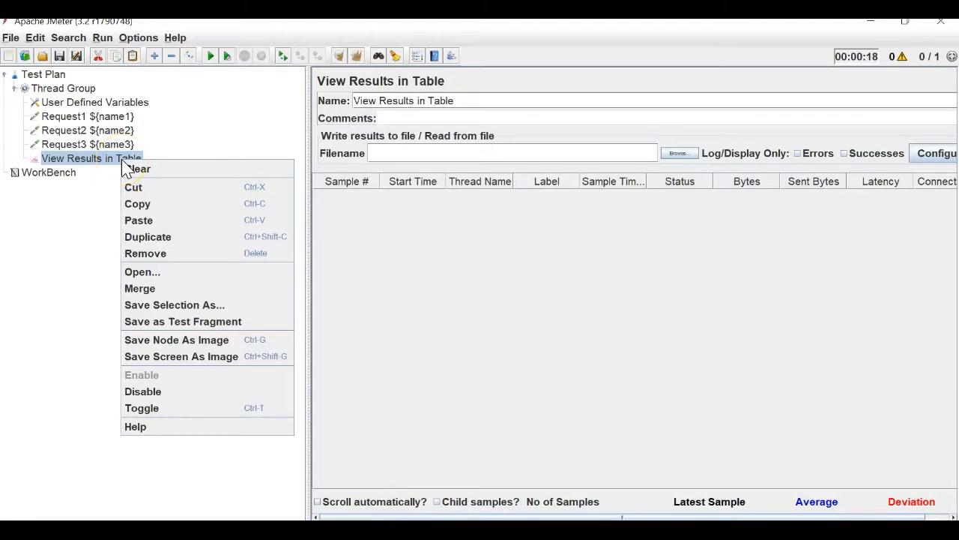
pyautogui.click(132, 253)
pyautogui.click(458, 285)
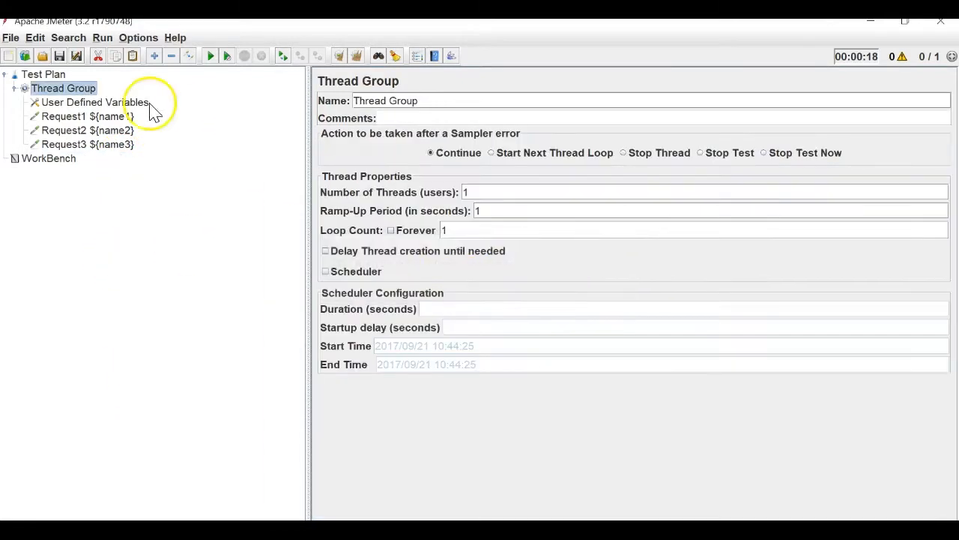
# Add a View Results Tree listener to the Thread Group, below Request3 ${name3}.
pyautogui.rightClick(84, 88)
pyautogui.moveTo(177, 93)
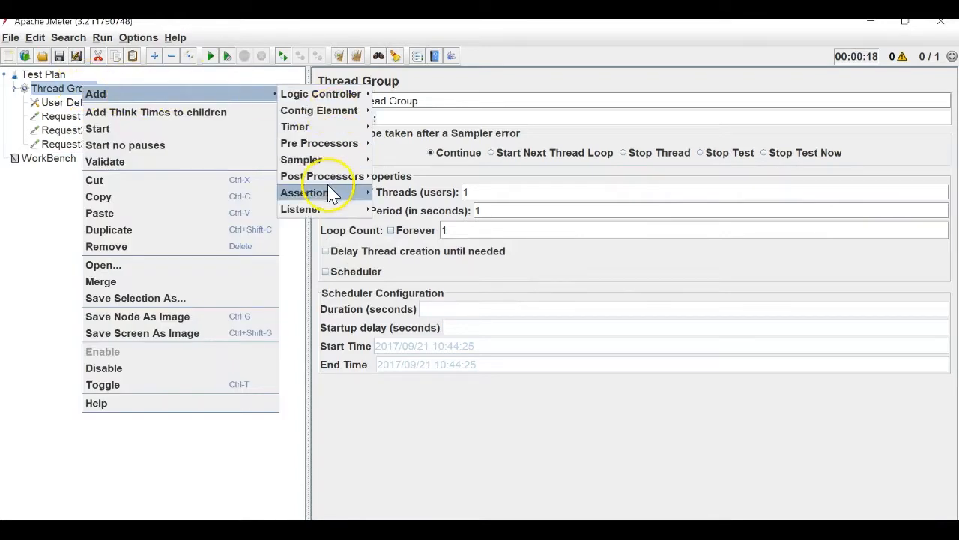
pyautogui.moveTo(315, 210)
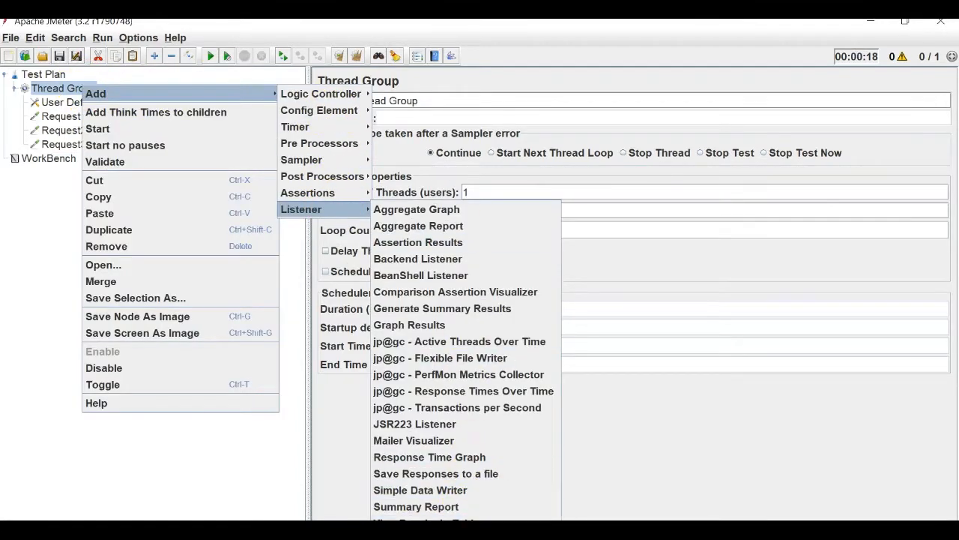
pyautogui.click(420, 538)
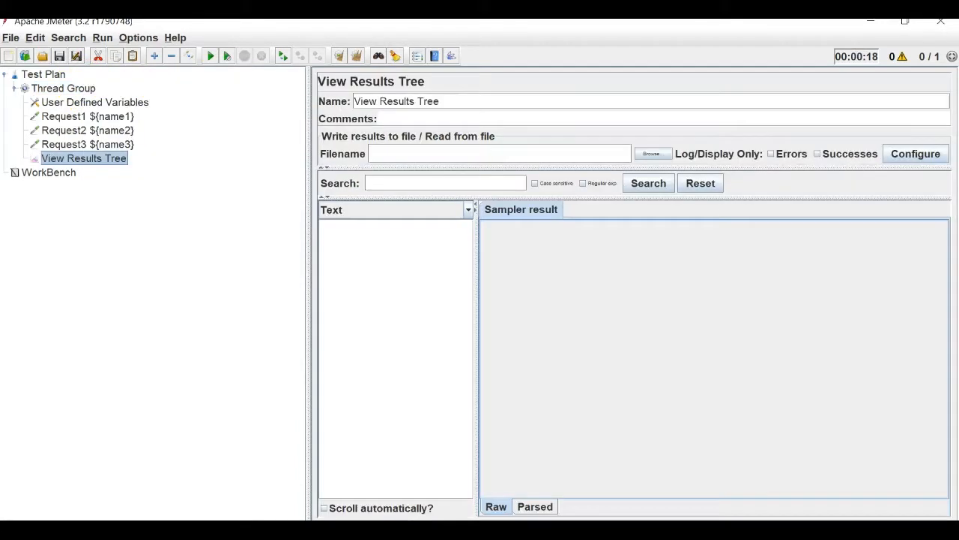
pyautogui.click(9, 39)
# Save the plan as UserDefinedVariables.jmx in JMeter Videos > 11- Config Elements.
pyautogui.click(39, 155)
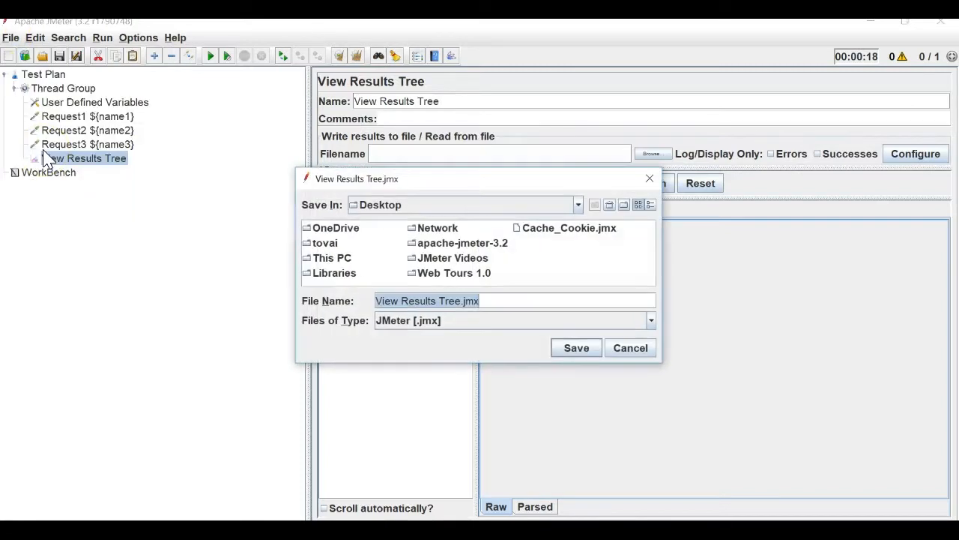
pyautogui.doubleClick(473, 262)
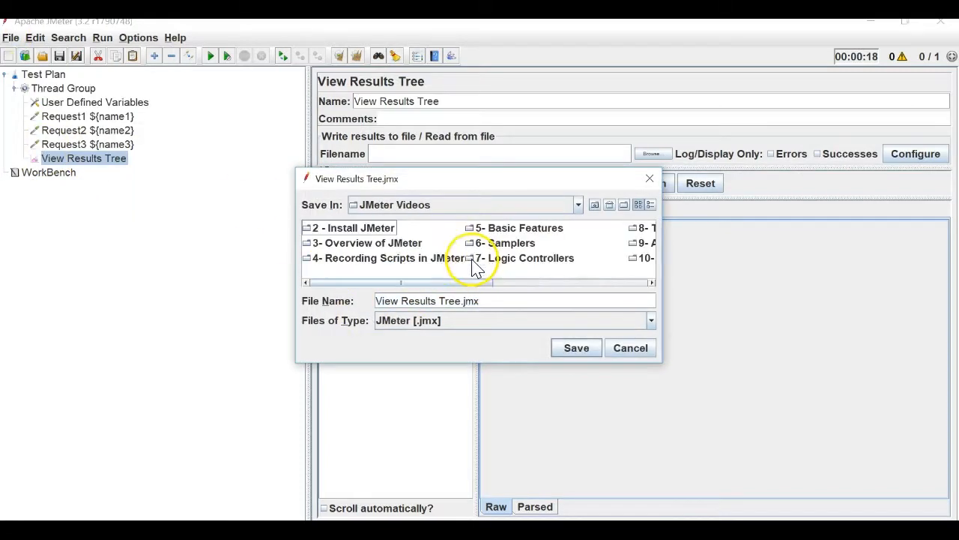
pyautogui.click(574, 282)
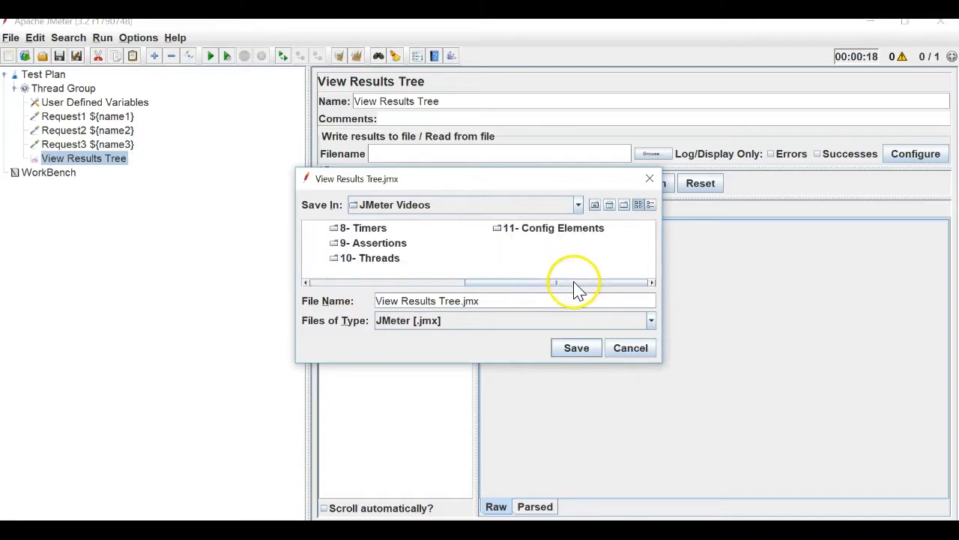
pyautogui.doubleClick(542, 233)
pyautogui.moveTo(461, 300); pyautogui.dragTo(357, 299)
pyautogui.press('BackSpace')
pyautogui.write('User')
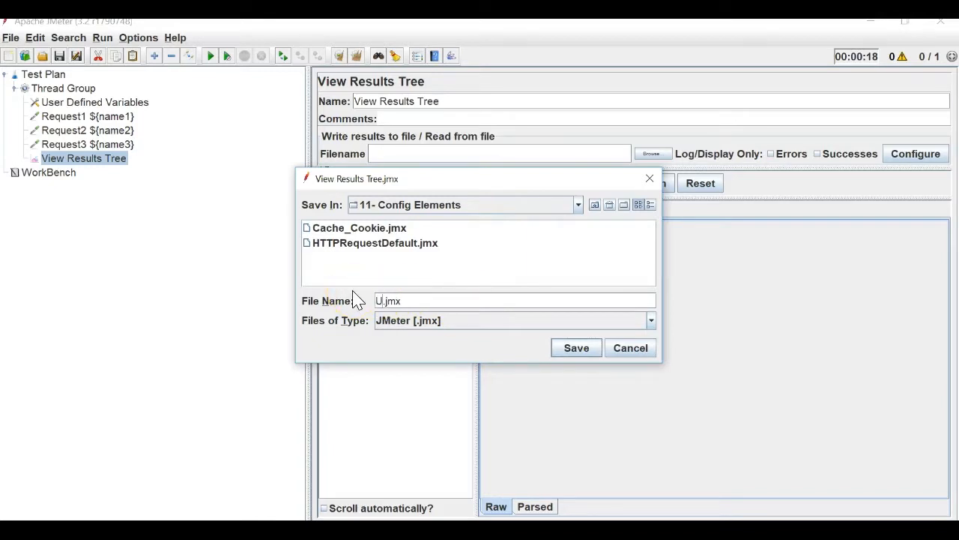
pyautogui.write('Defined')
pyautogui.write('Variable')
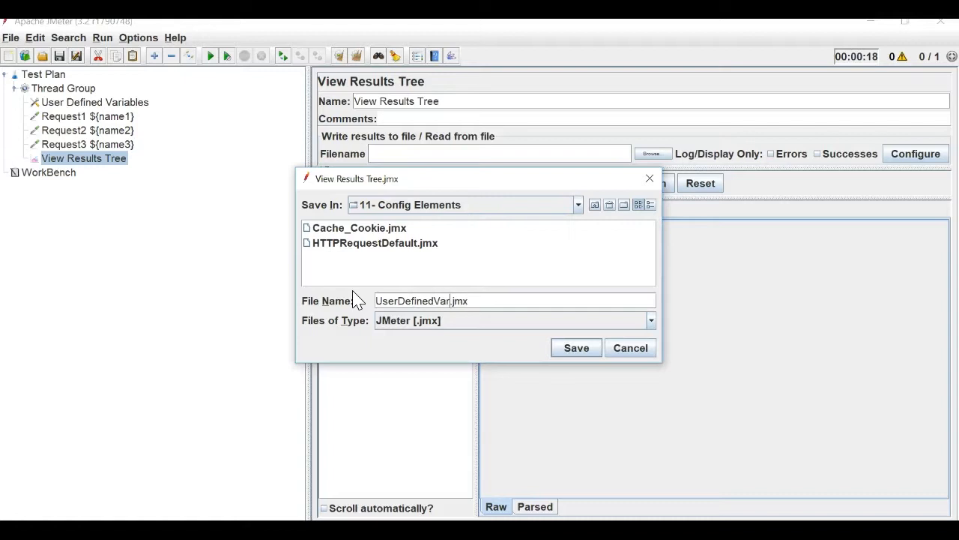
pyautogui.write('s')
pyautogui.press('Return')
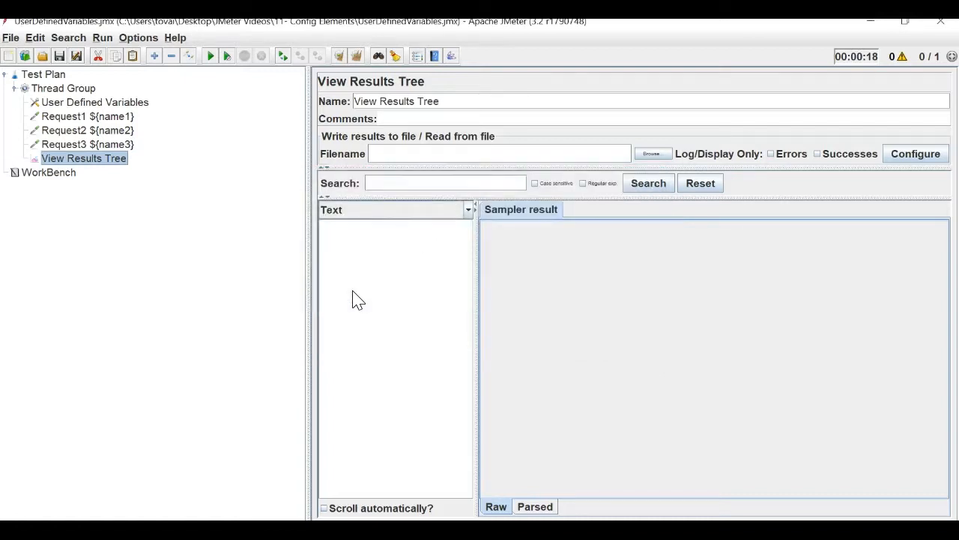
# Run the test plan, then review the User Defined Variables values and the Test Plan settings.
pyautogui.click(211, 63)
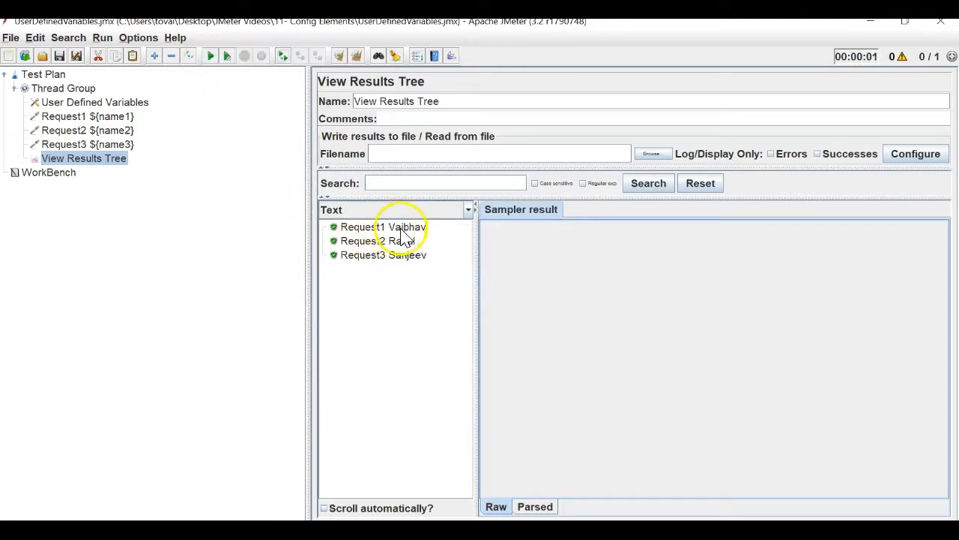
pyautogui.click(86, 103)
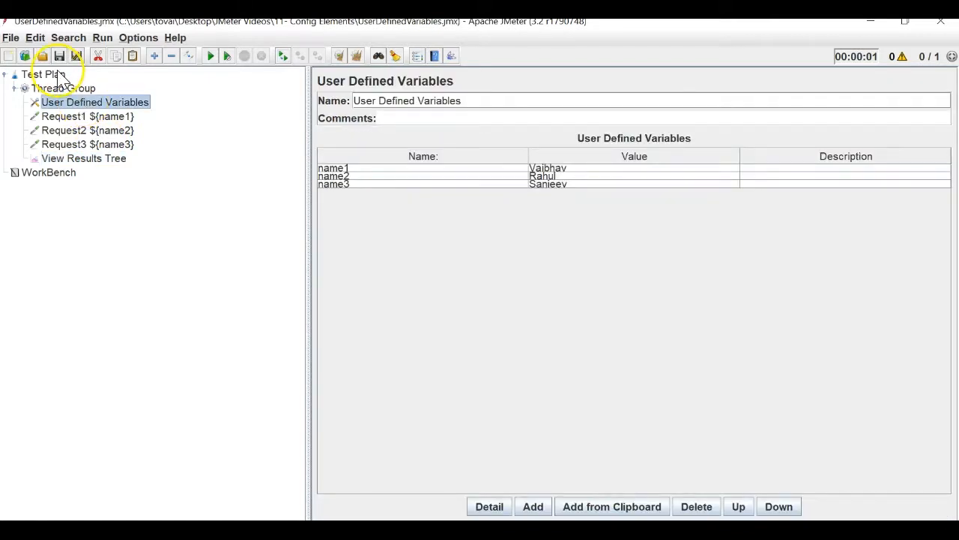
pyautogui.click(58, 78)
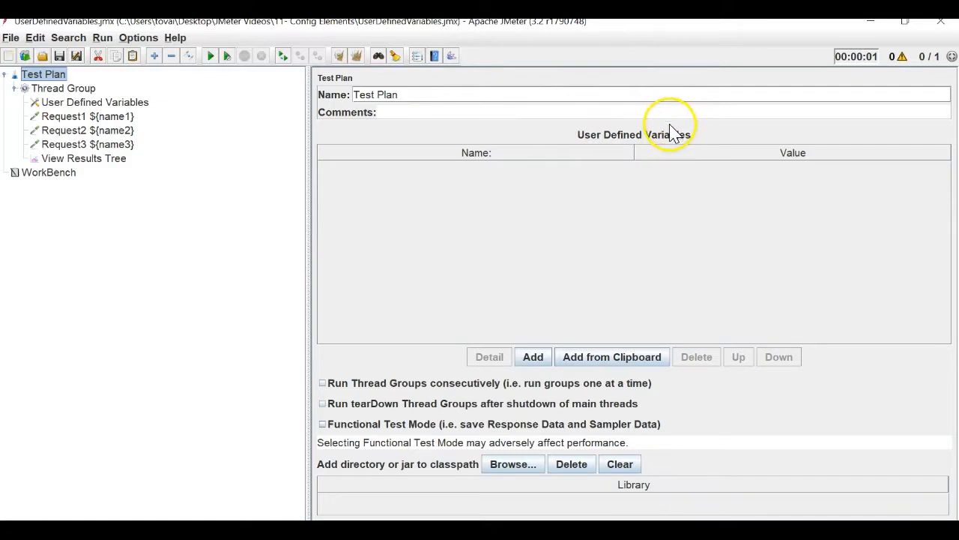
pyautogui.click(535, 358)
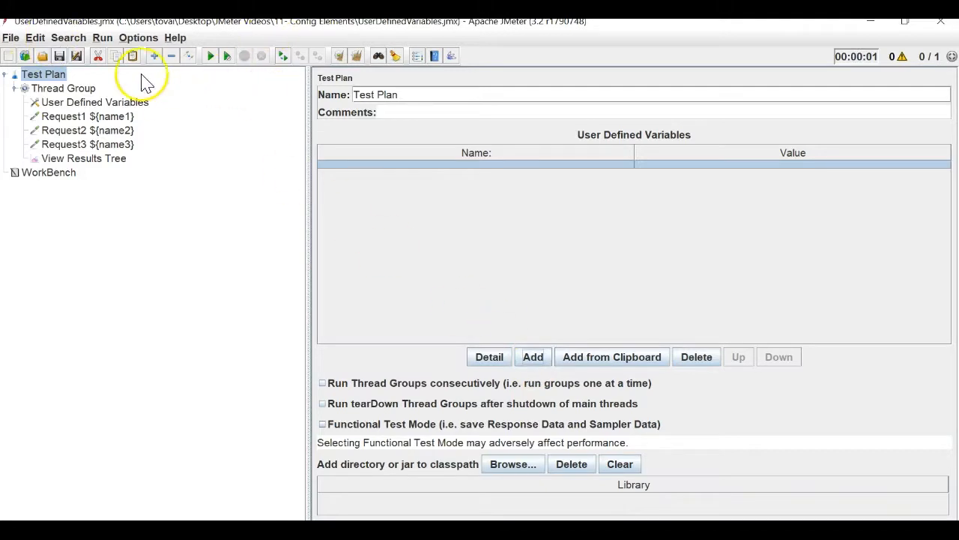
pyautogui.click(71, 103)
pyautogui.click(15, 89)
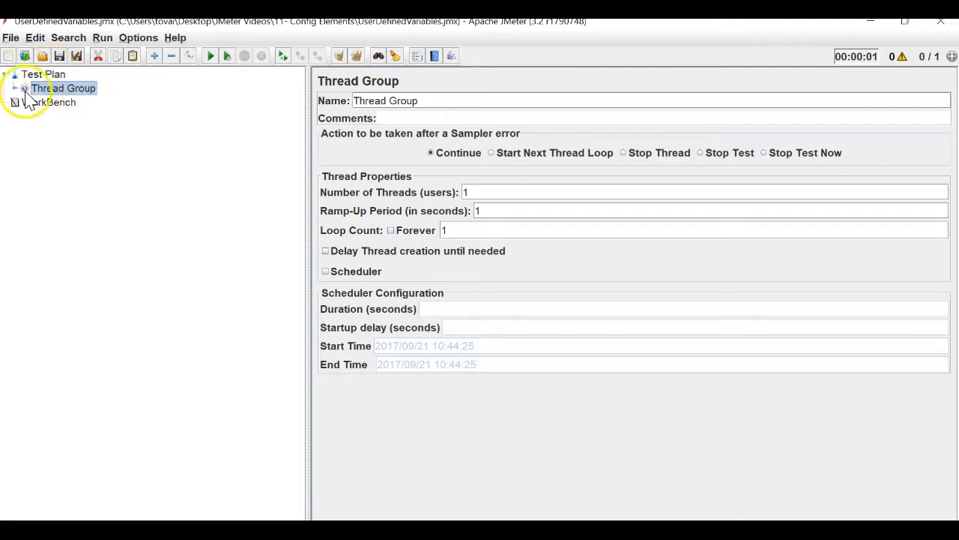
pyautogui.click(52, 78)
pyautogui.rightClick(54, 83)
pyautogui.moveTo(183, 85)
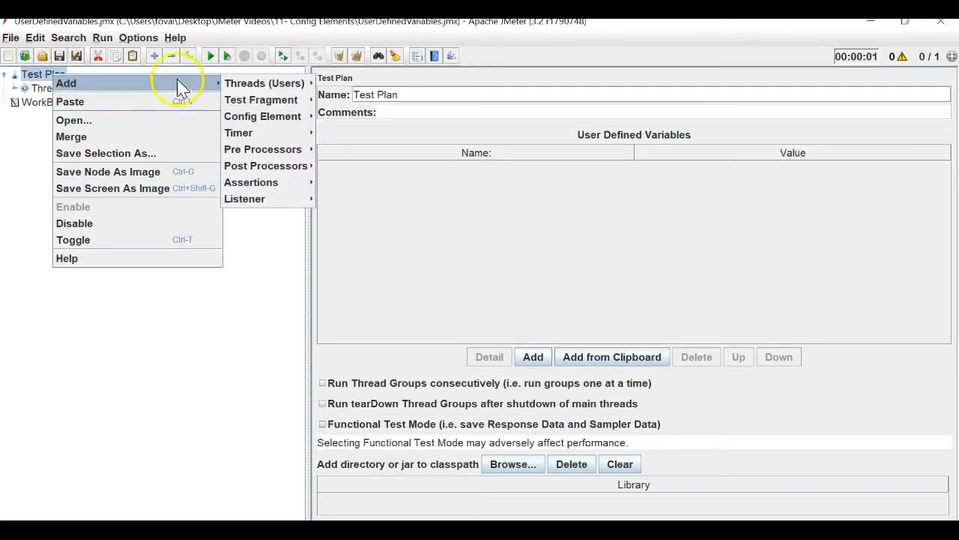
pyautogui.moveTo(275, 82)
pyautogui.click(351, 83)
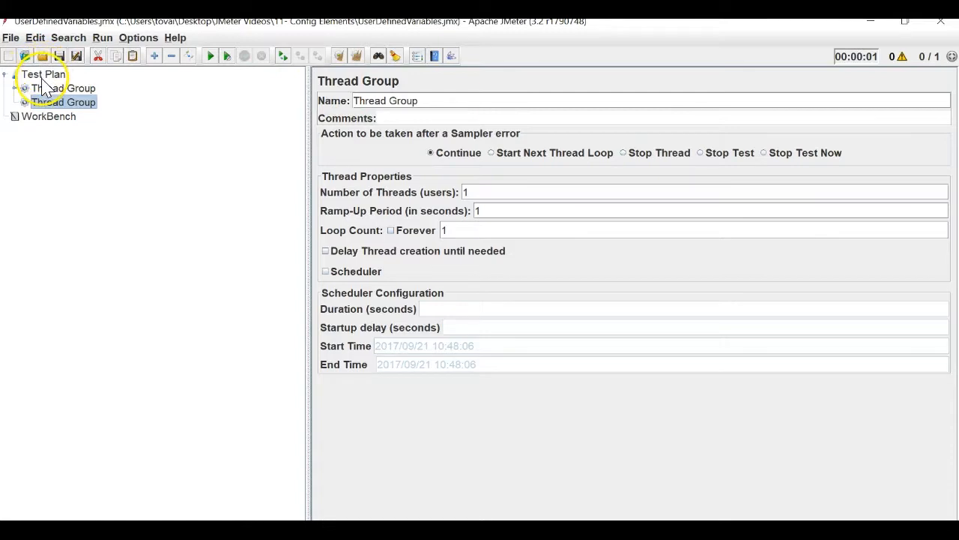
pyautogui.rightClick(82, 105)
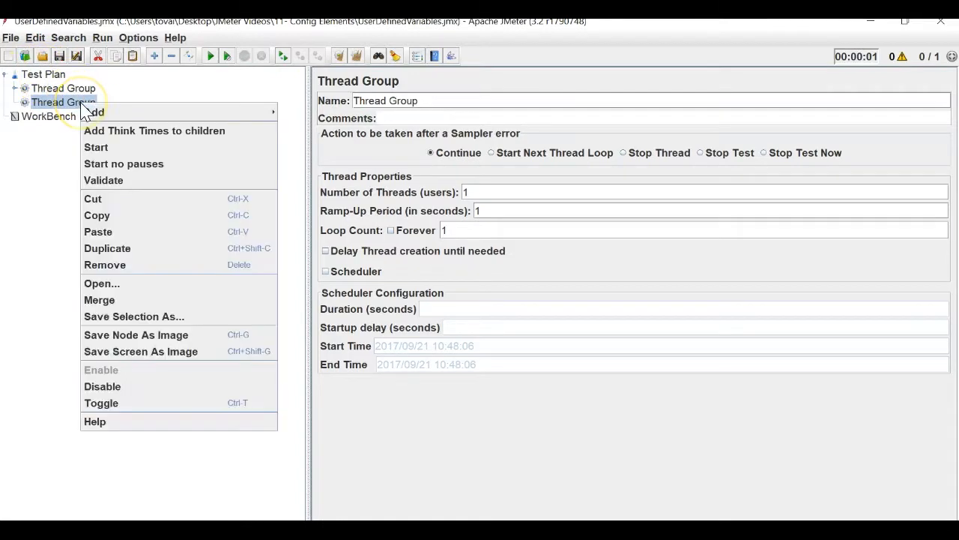
pyautogui.click(166, 264)
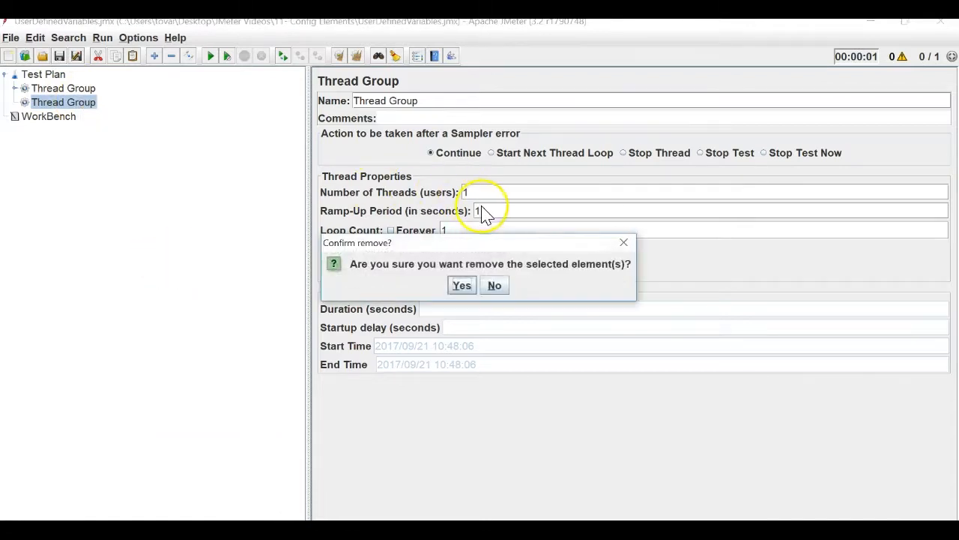
pyautogui.click(462, 286)
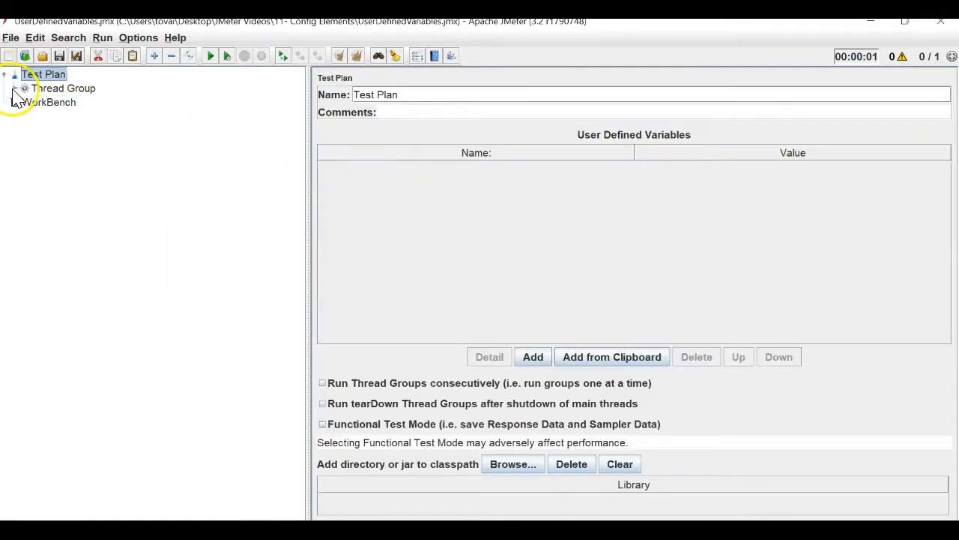
pyautogui.click(14, 89)
pyautogui.click(57, 104)
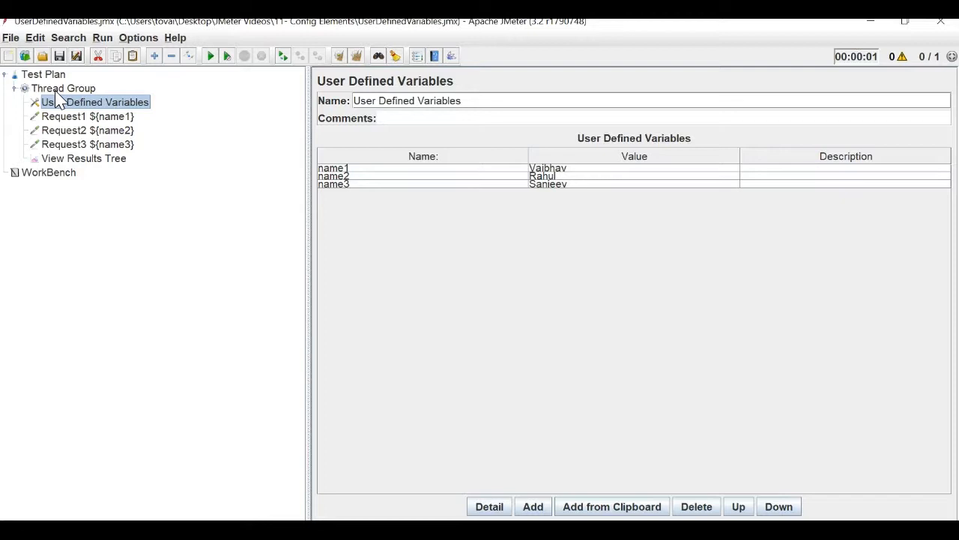
pyautogui.click(57, 93)
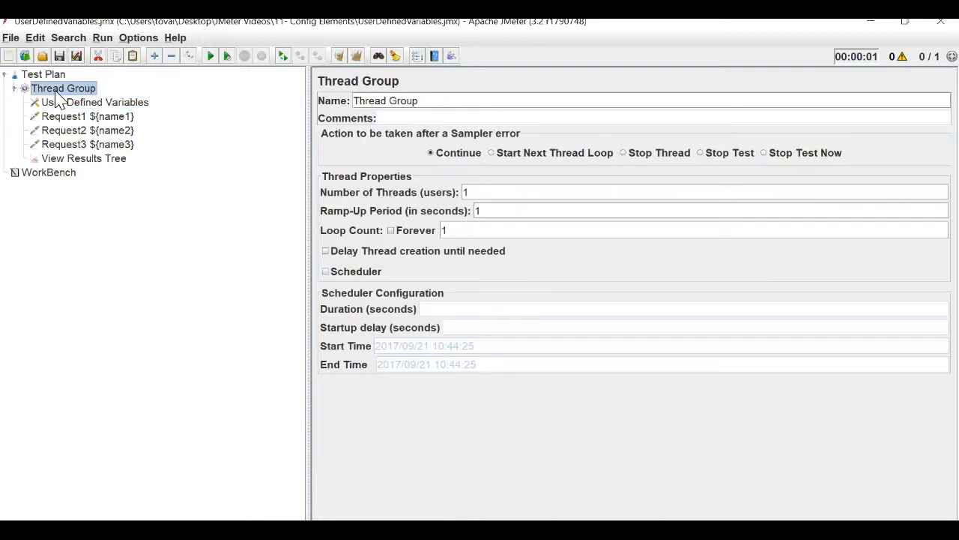
pyautogui.click(84, 158)
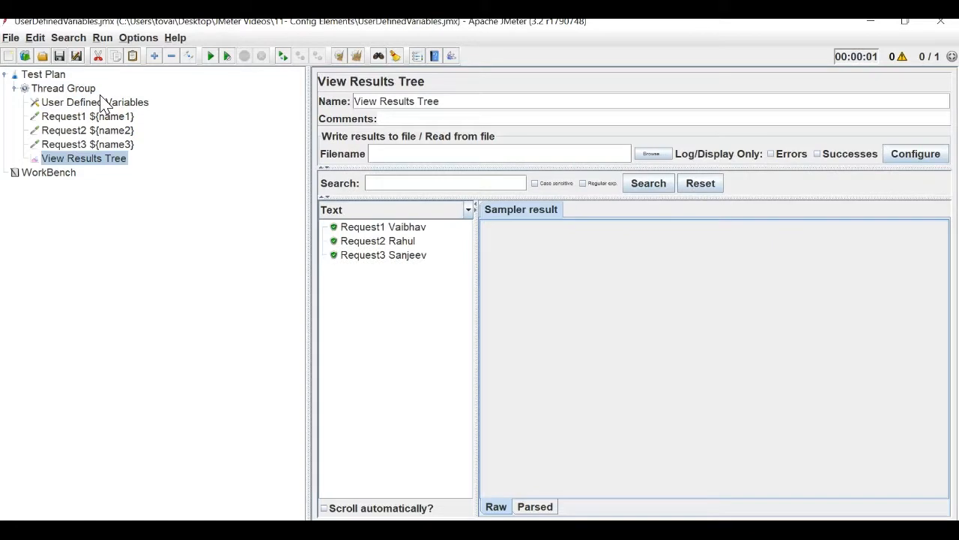
pyautogui.click(103, 104)
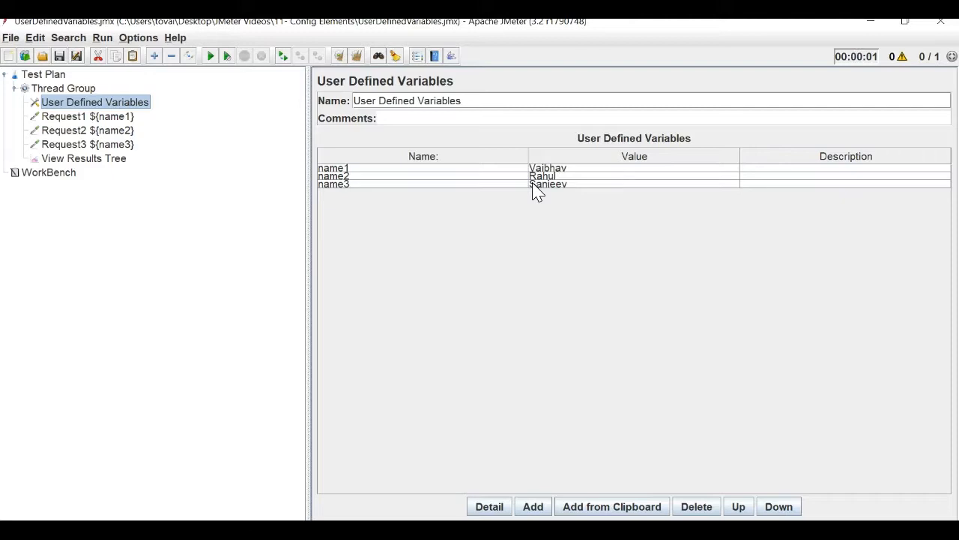
pyautogui.click(467, 370)
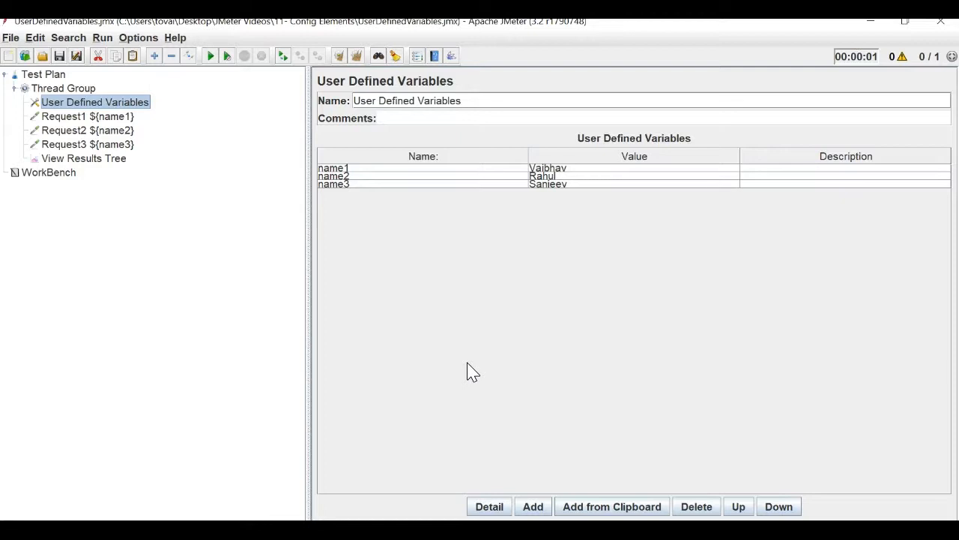
# Close out the UserDefinedVariables.jmx plan by starting a new blank Test Plan from the File menu.
pyautogui.click(432, 292)
pyautogui.click(226, 194)
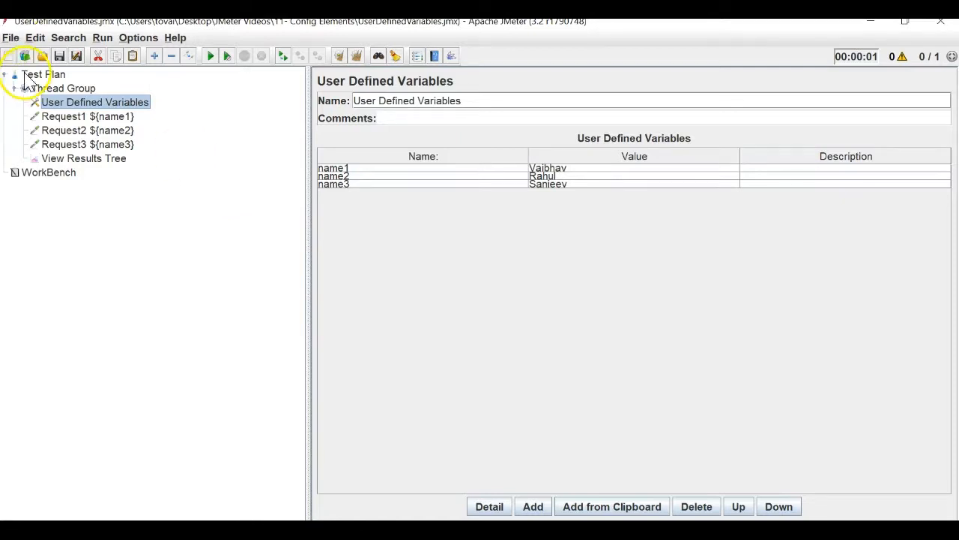
pyautogui.click(10, 38)
pyautogui.click(13, 55)
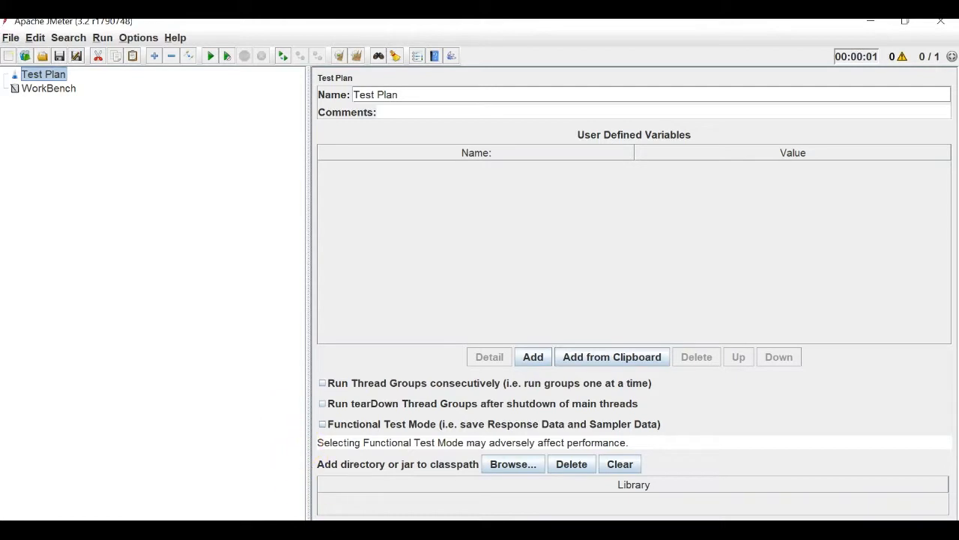
# In the 11- Config Elements folder, create a New Microsoft Office Excel Worksheet with its default name.
pyautogui.moveTo(349, 529)
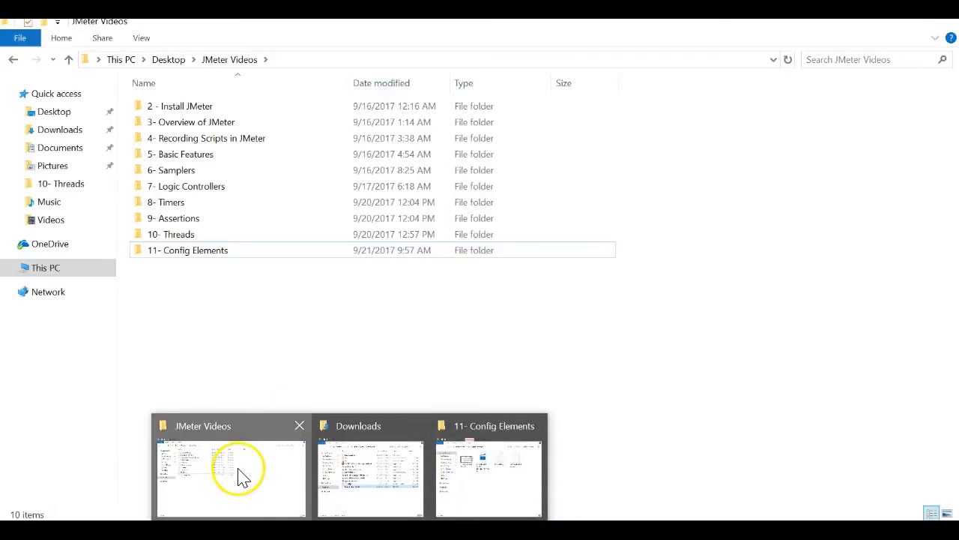
pyautogui.click(240, 476)
pyautogui.doubleClick(224, 257)
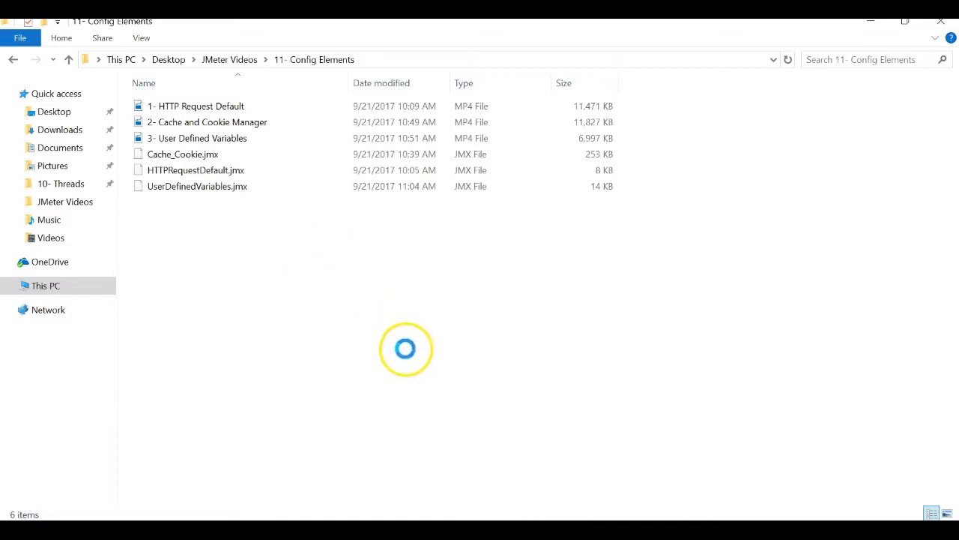
pyautogui.rightClick(406, 351)
pyautogui.moveTo(435, 445)
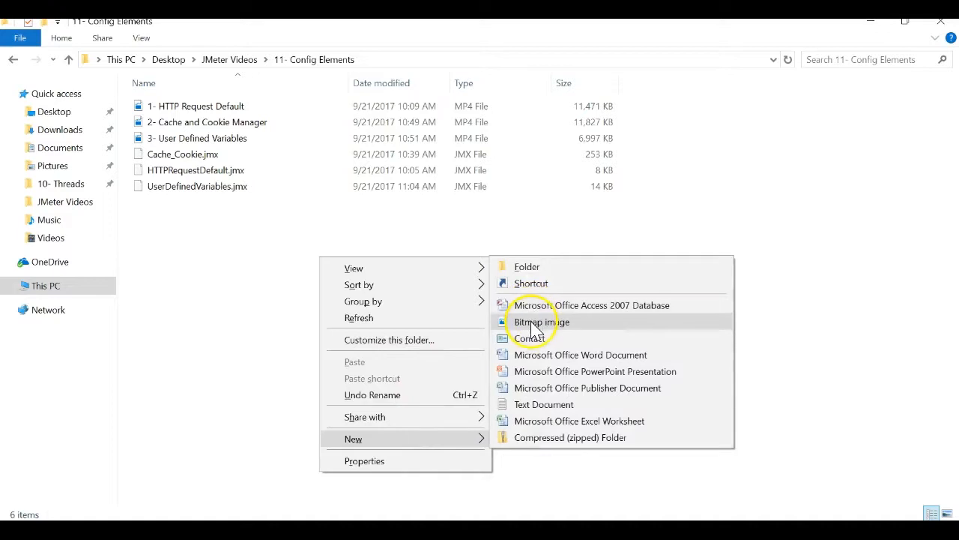
pyautogui.click(523, 421)
pyautogui.press('Return')
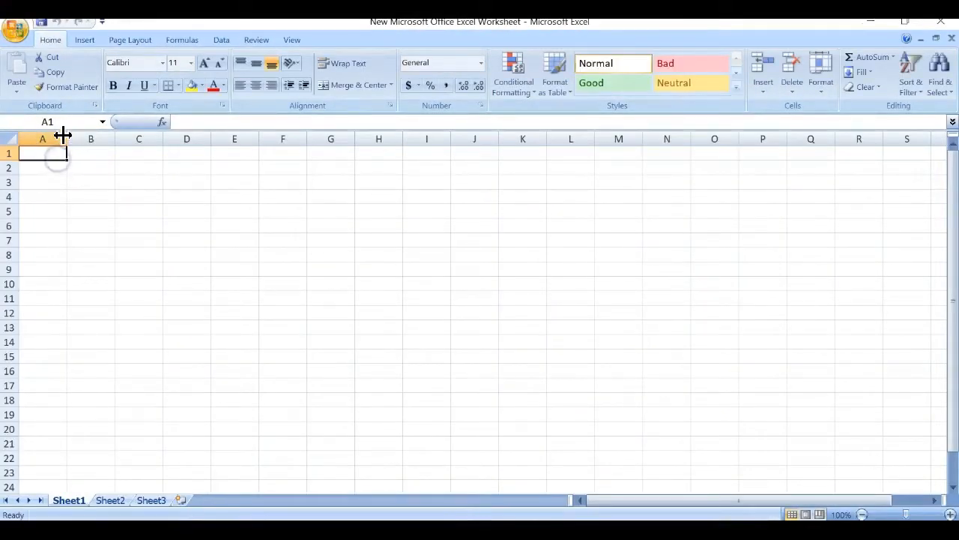
# Add bold firstname and lastname headers in A1:B1 and widen columns A and B.
pyautogui.moveTo(67, 140); pyautogui.dragTo(91, 141)
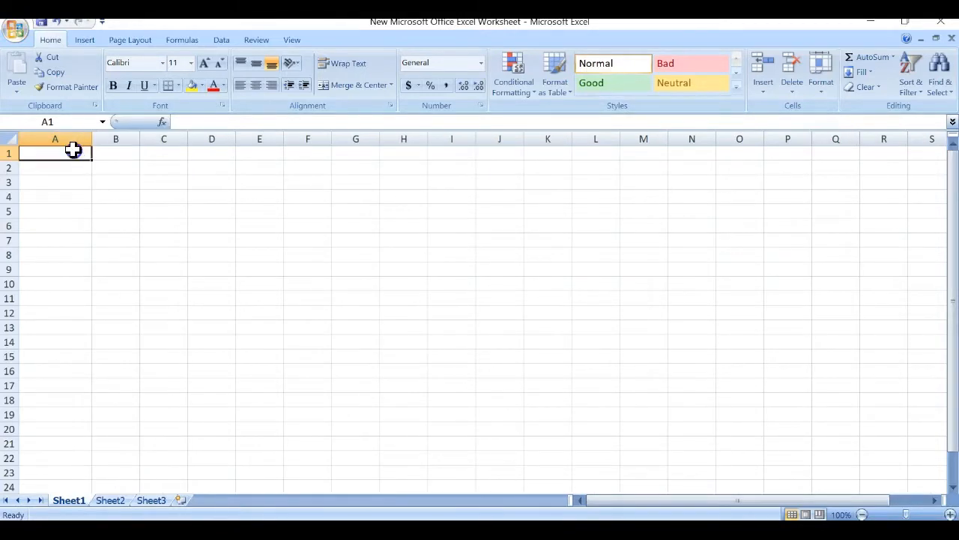
pyautogui.write('firstname')
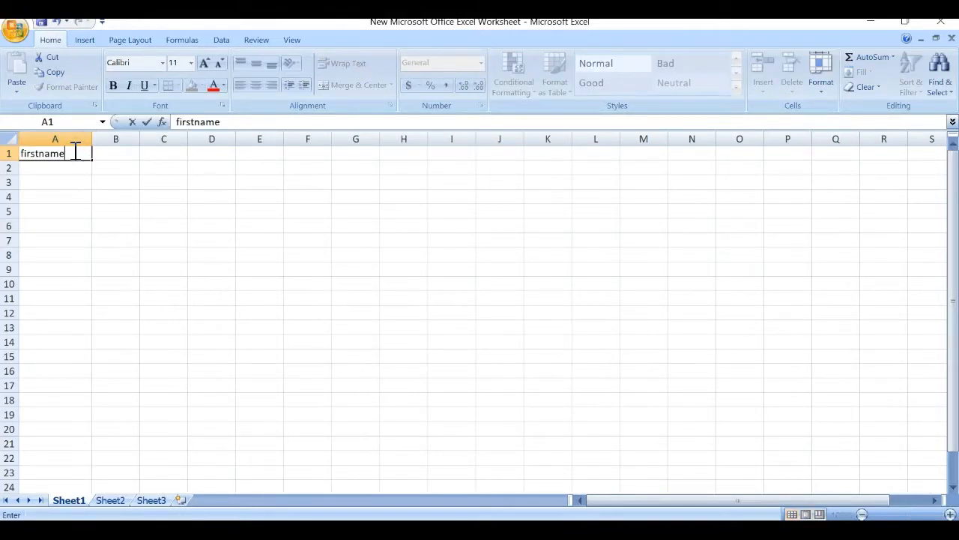
pyautogui.press('Tab')
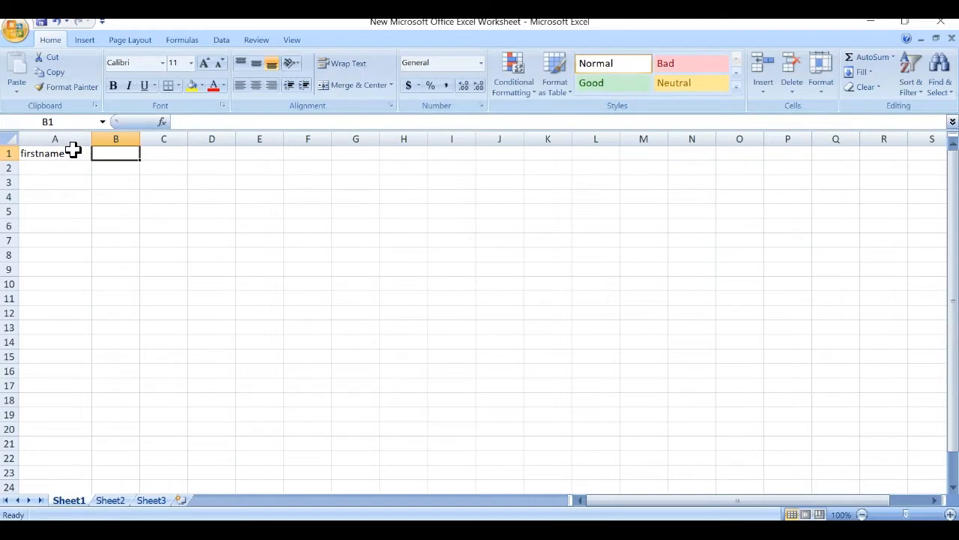
pyautogui.write('lastname')
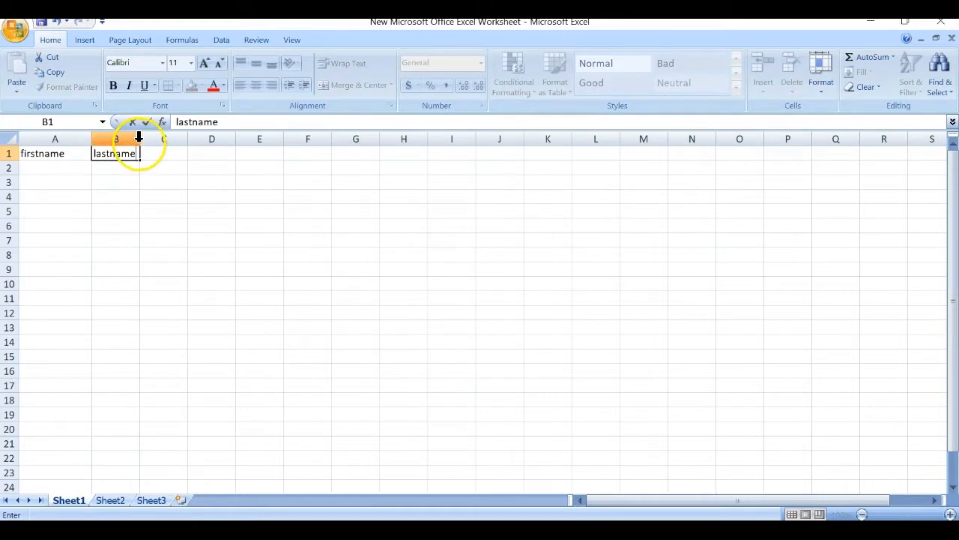
pyautogui.click(128, 195)
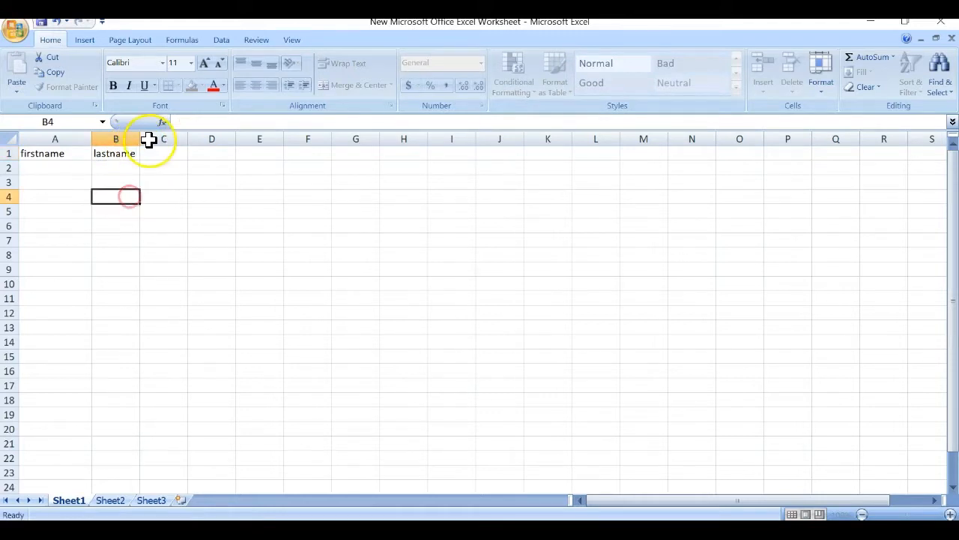
pyautogui.rightClick(129, 193)
pyautogui.click(98, 173)
pyautogui.moveTo(136, 135); pyautogui.dragTo(146, 135)
pyautogui.click(79, 166)
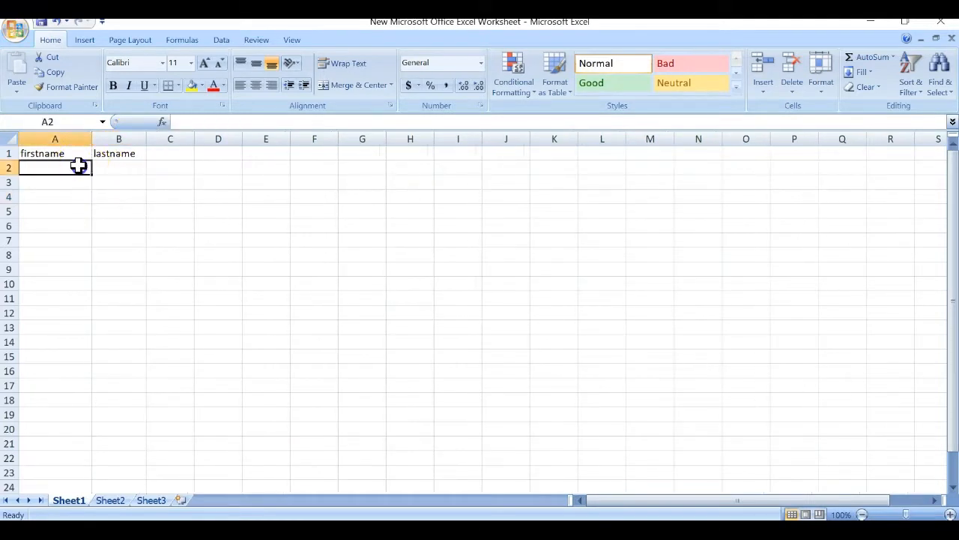
pyautogui.moveTo(75, 155); pyautogui.dragTo(98, 158)
pyautogui.hotkey('ctrl', 'b')
# Enter sample first and last names in rows 2 and 3.
pyautogui.click(40, 167)
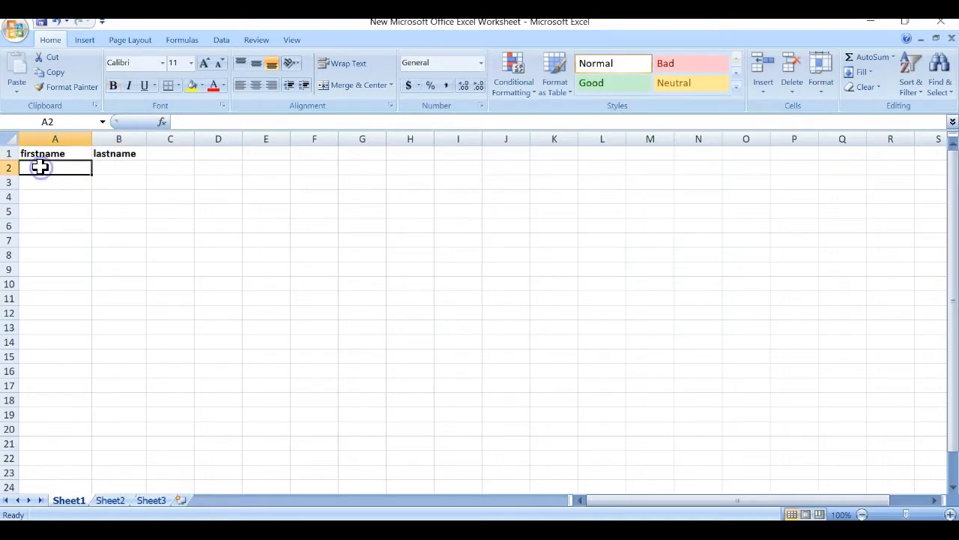
pyautogui.press('Tab')
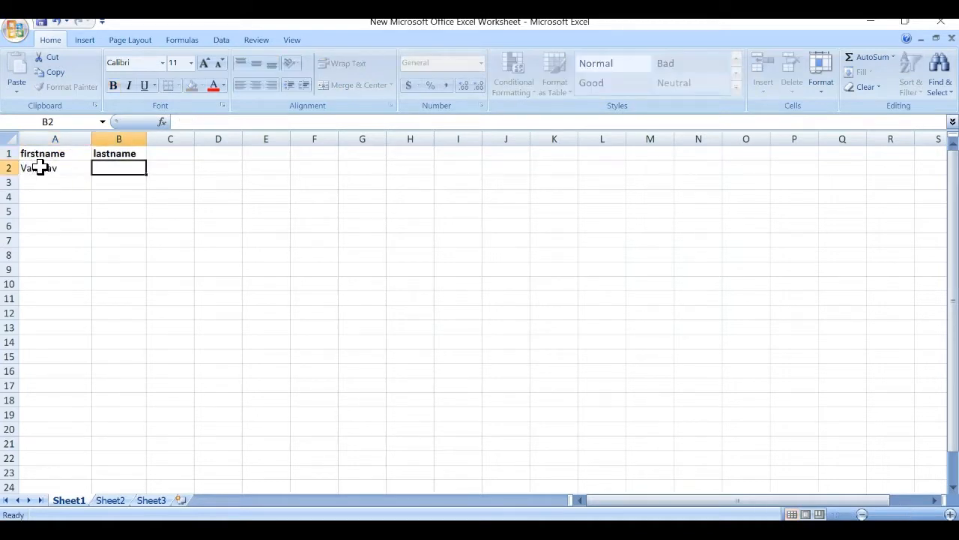
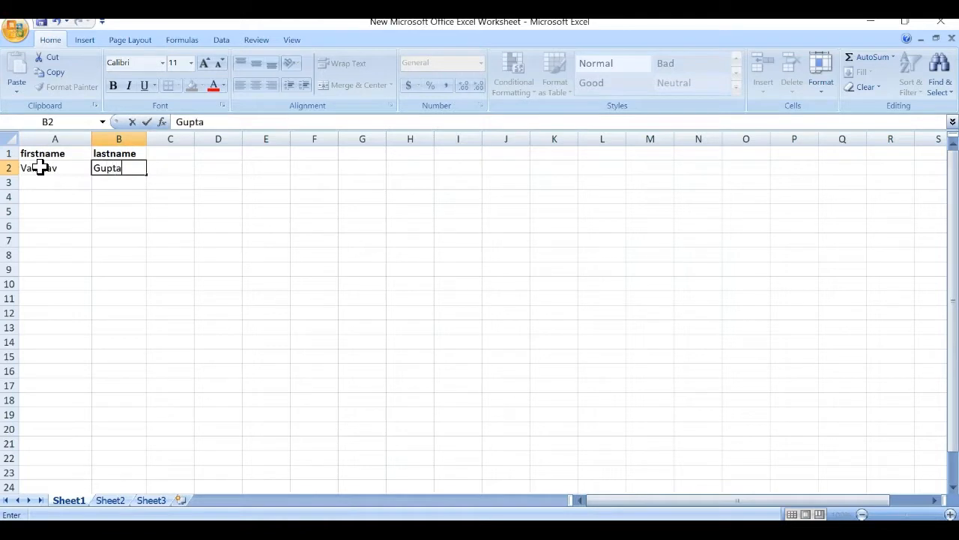
pyautogui.press('Return')
pyautogui.write('Sanjee')
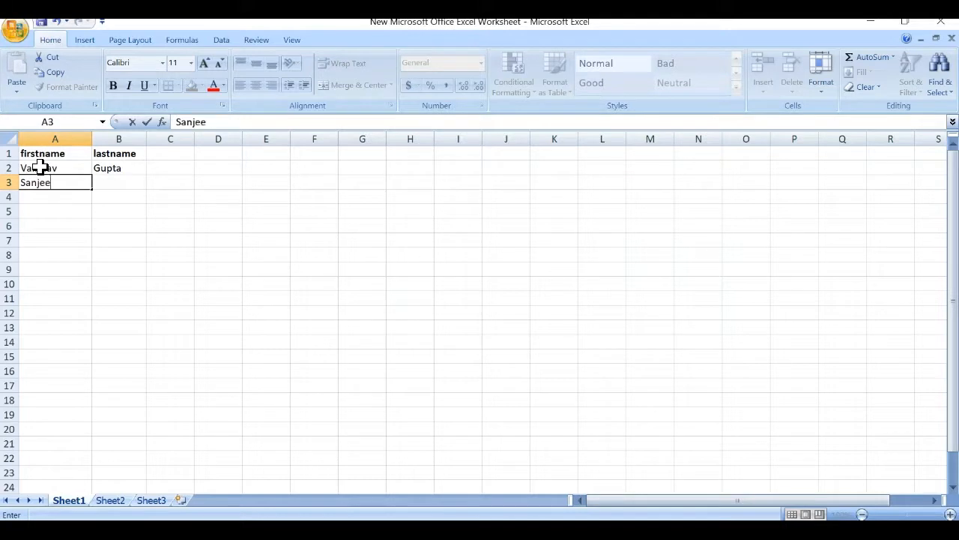
pyautogui.write('v')
pyautogui.press('Tab')
pyautogui.write('K')
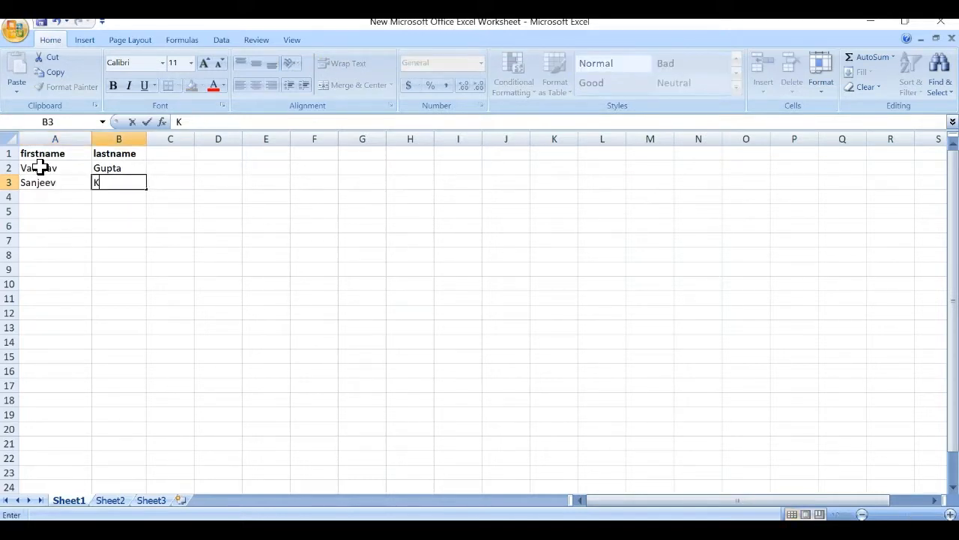
pyautogui.press('Return')
# Enter first and last names in rows 4 and 5, fixing the typo in A5.
pyautogui.write('Te')
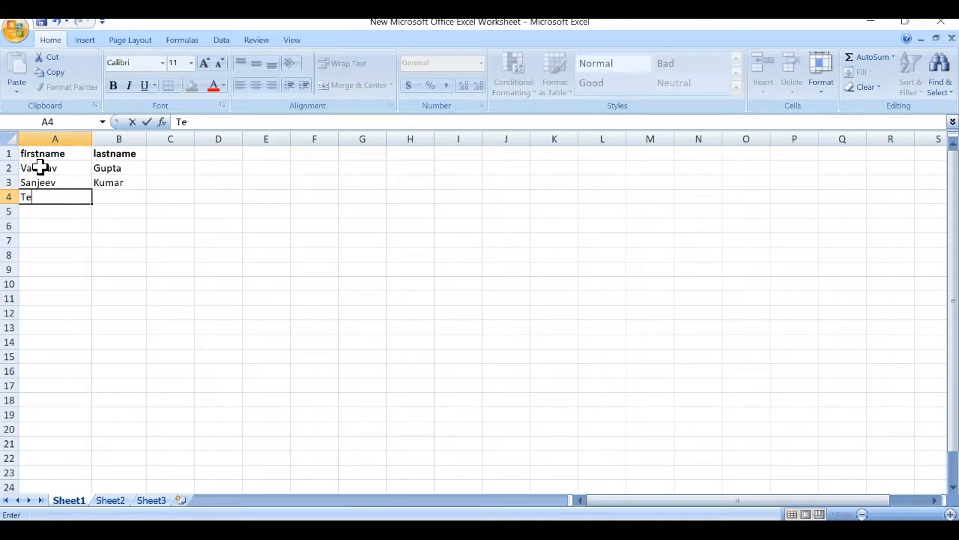
pyautogui.press('Tab')
pyautogui.write('J')
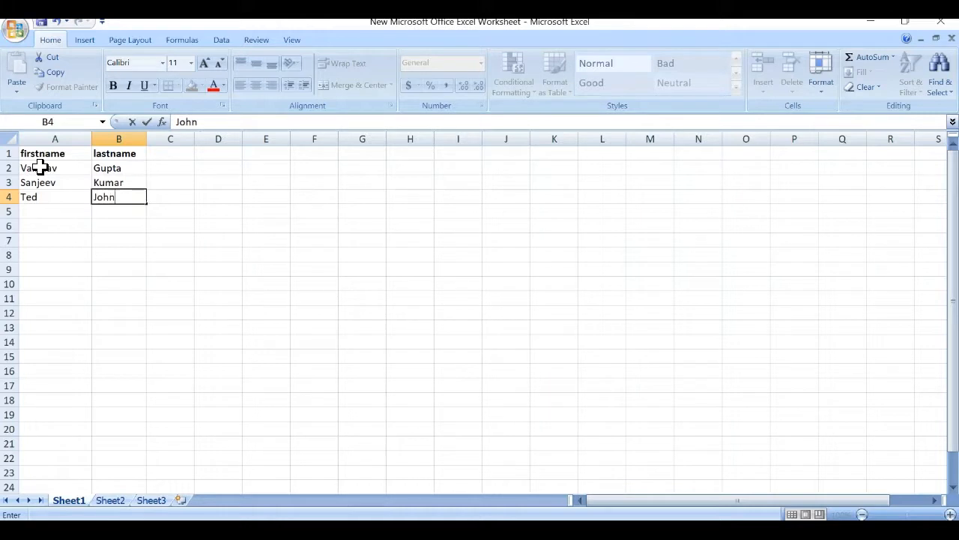
pyautogui.press('Return')
pyautogui.write('Jogn')
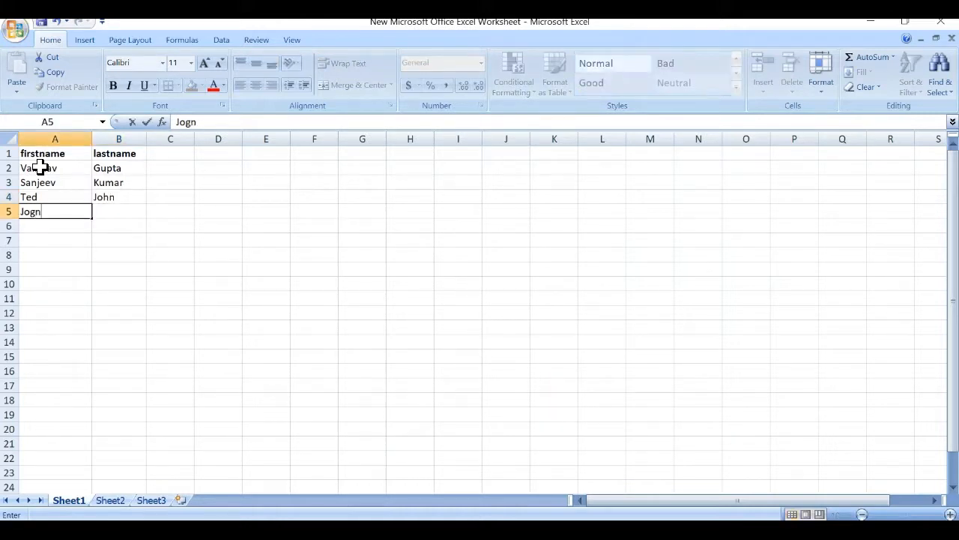
pyautogui.press('Tab')
pyautogui.press('BackSpace')
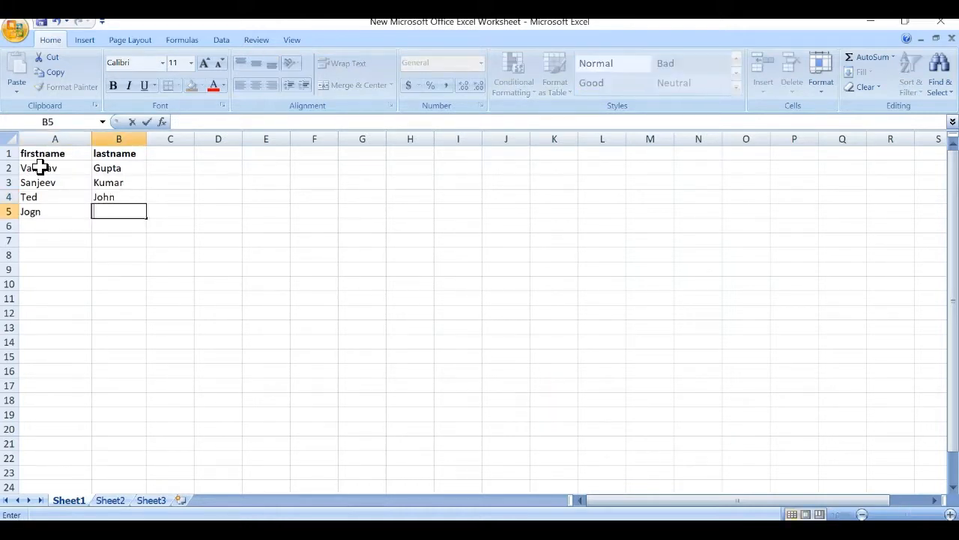
pyautogui.press('Left')
pyautogui.write('Jo')
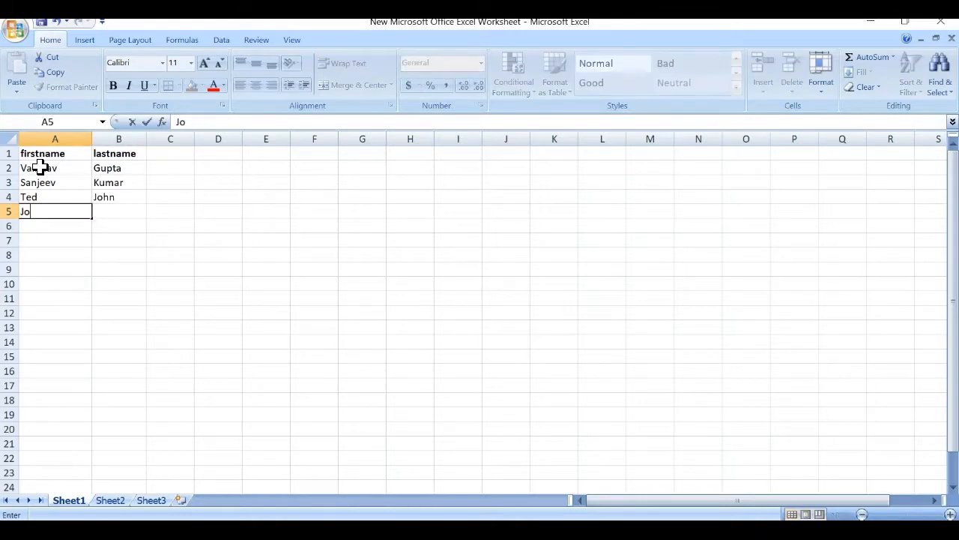
pyautogui.write('hn')
pyautogui.press('Tab')
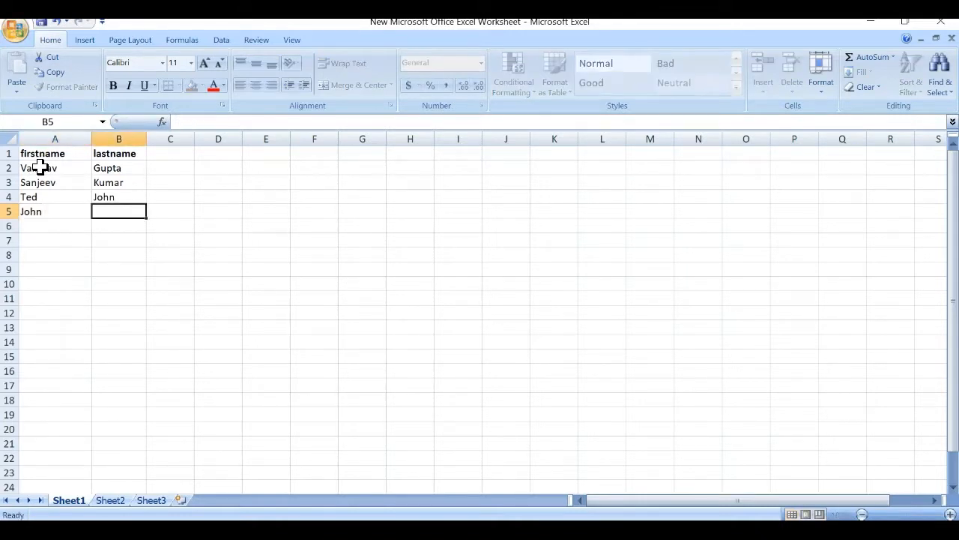
pyautogui.write('Cena')
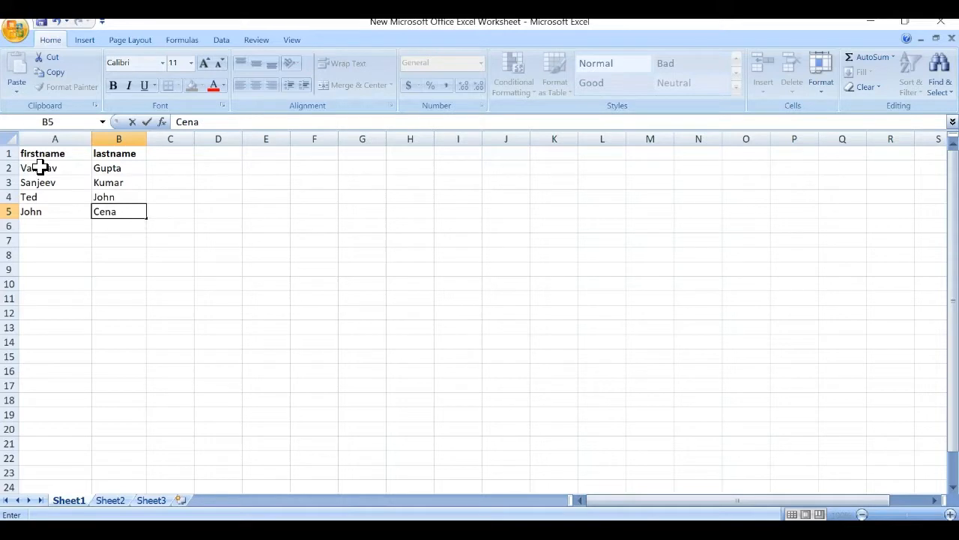
pyautogui.click(42, 180)
pyautogui.click(85, 182)
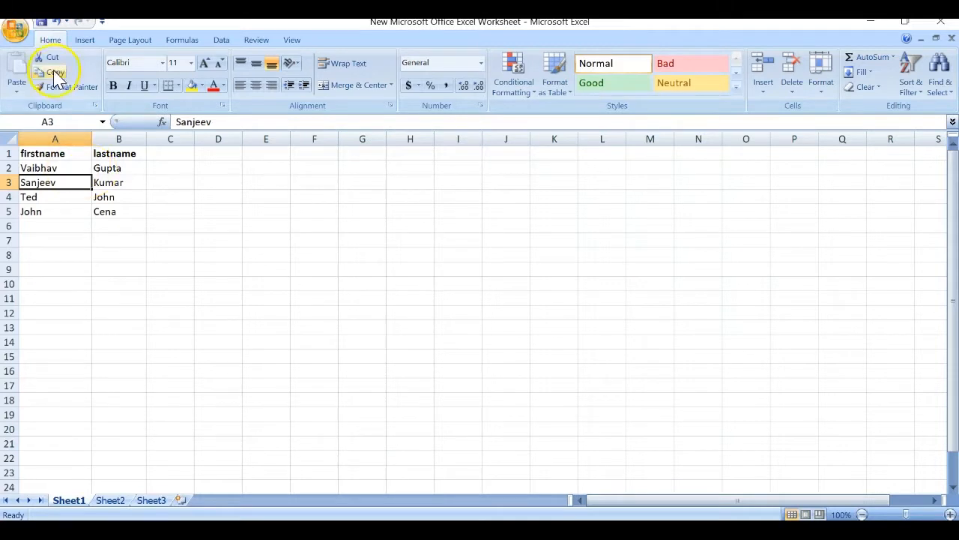
# Use Save As to store the workbook as TestData in 11- Config Elements.
pyautogui.click(15, 28)
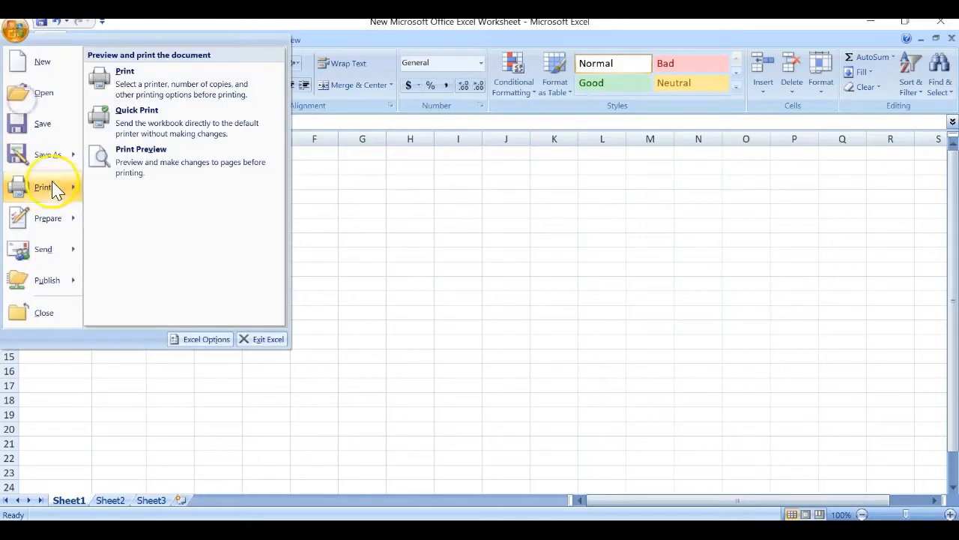
pyautogui.moveTo(44, 160)
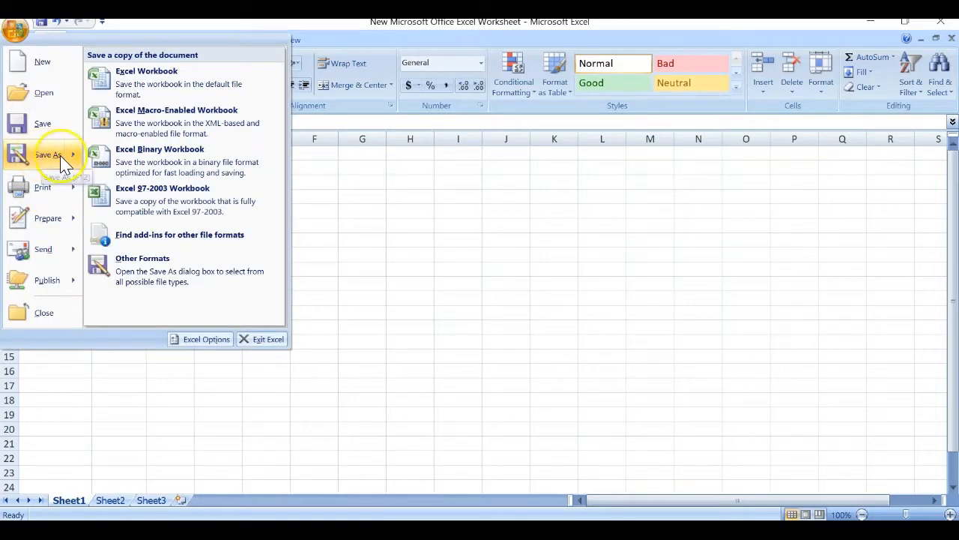
pyautogui.click(54, 154)
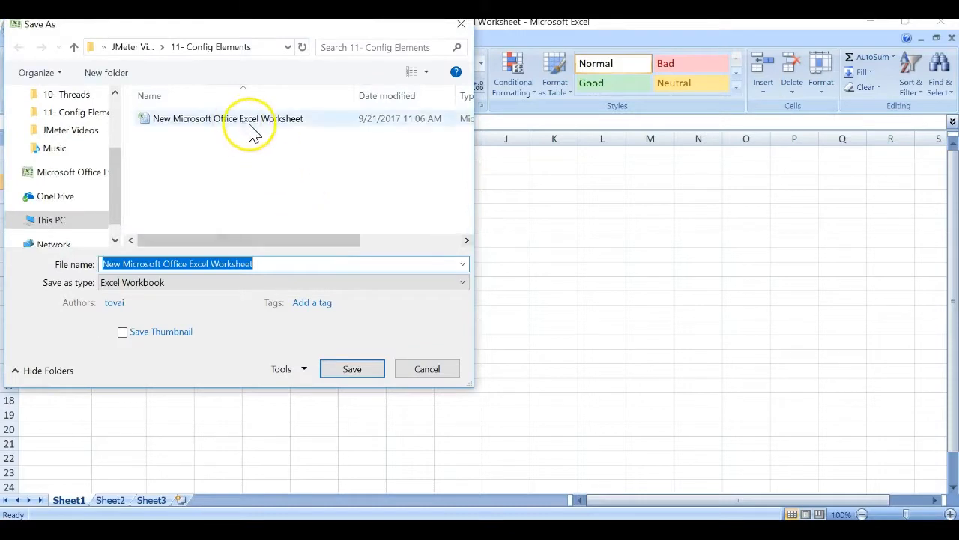
pyautogui.press('BackSpace')
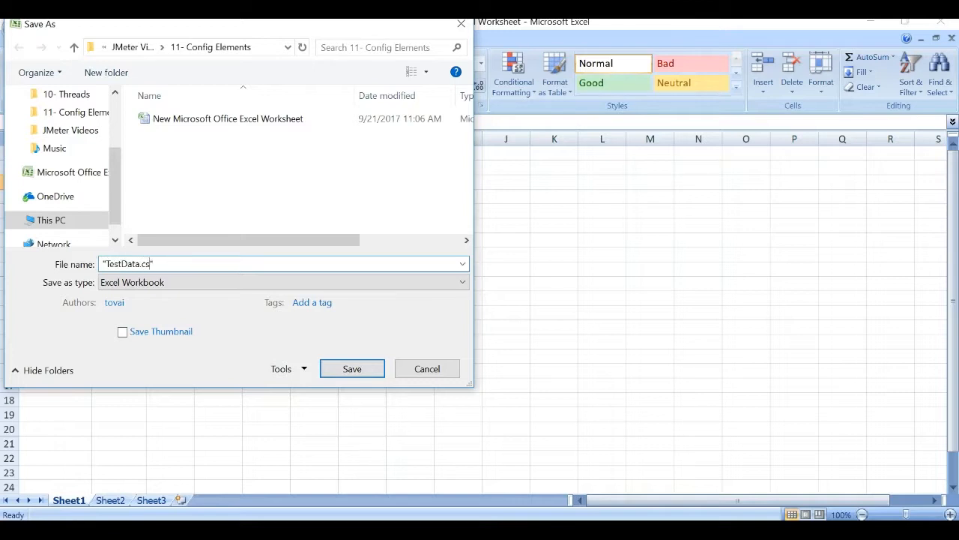
pyautogui.press('Return')
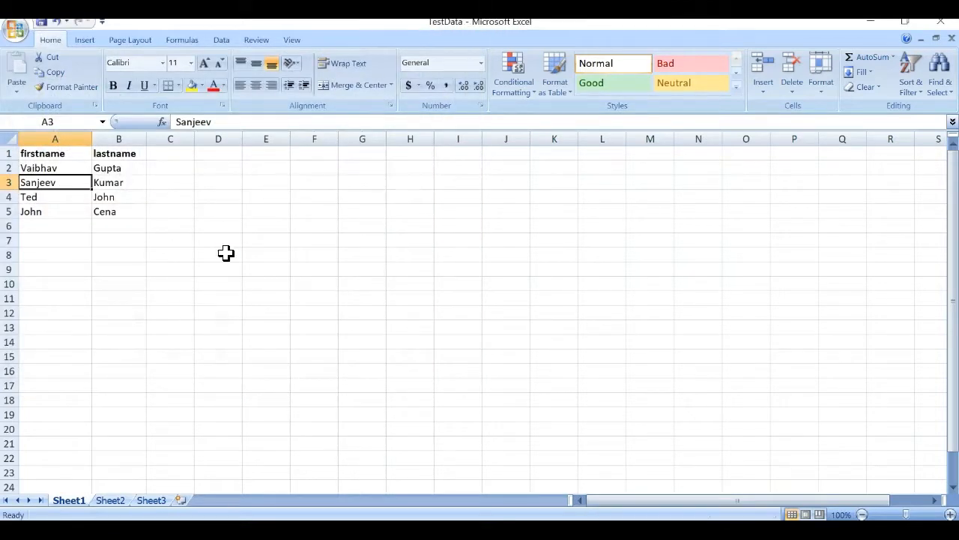
# Close the workbook and delete the blank New Microsoft Office Excel Worksheet file.
pyautogui.click(940, 23)
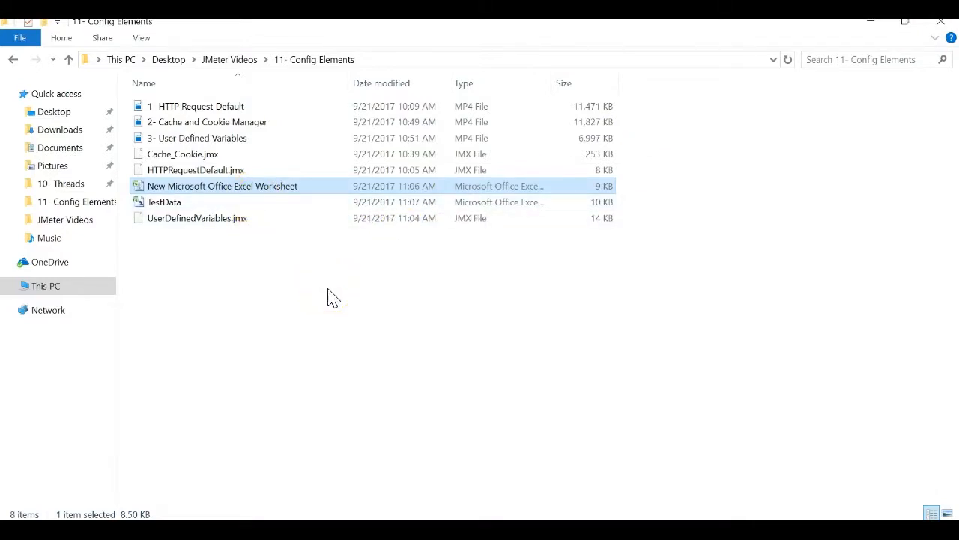
pyautogui.press('Delete')
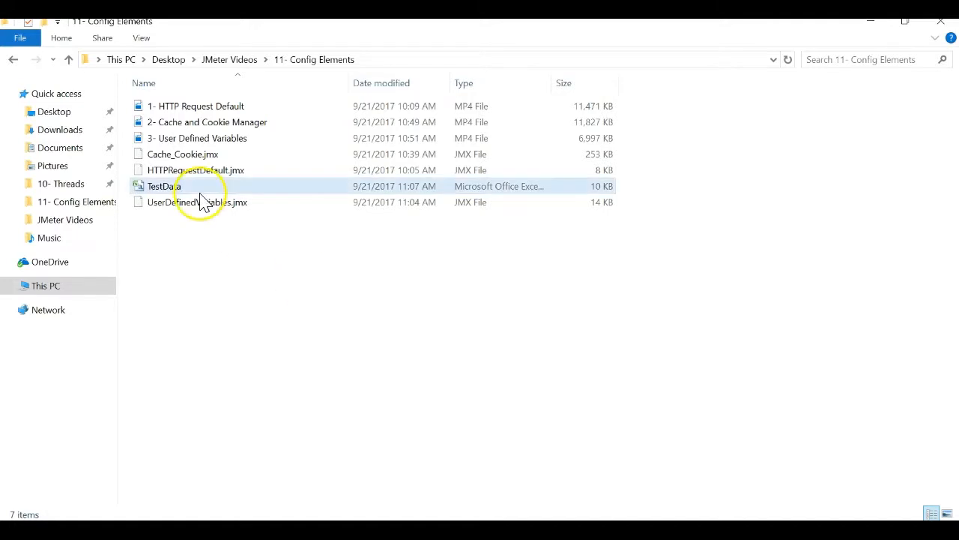
pyautogui.click(470, 60)
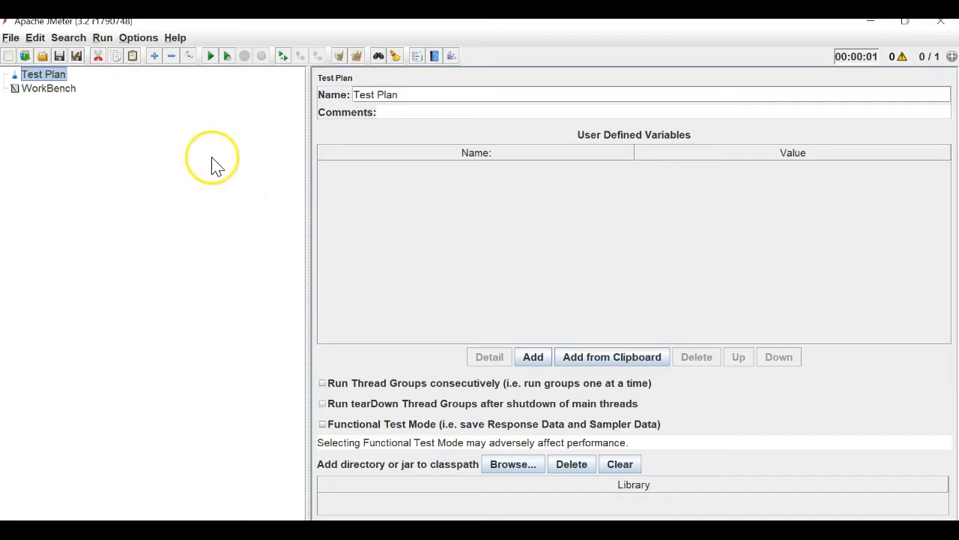
# Start a new test plan and add a Thread Group to it.
pyautogui.click(11, 37)
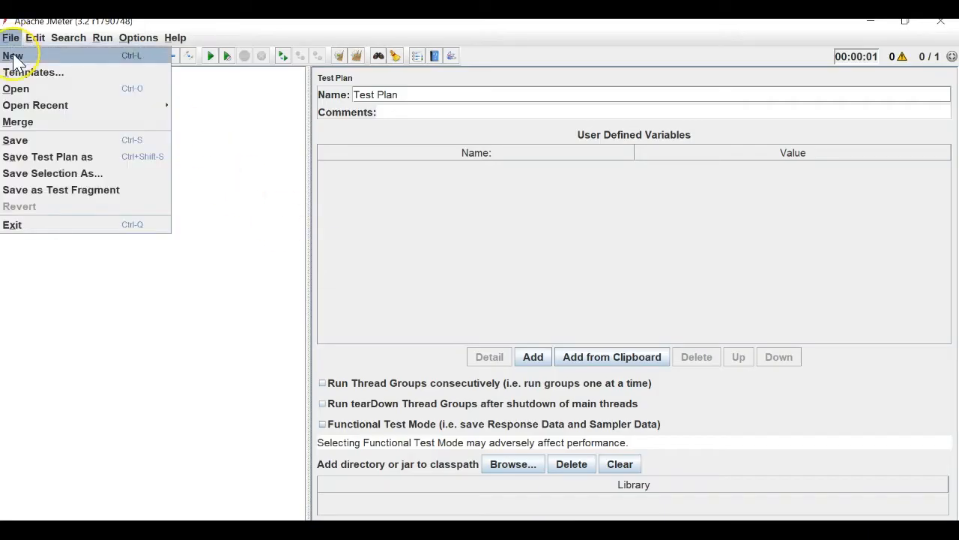
pyautogui.click(14, 56)
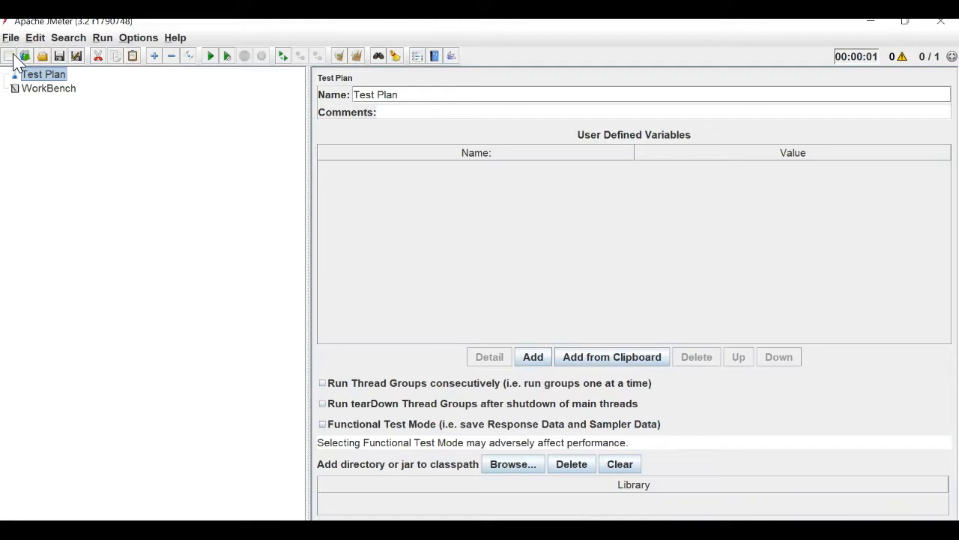
pyautogui.rightClick(26, 76)
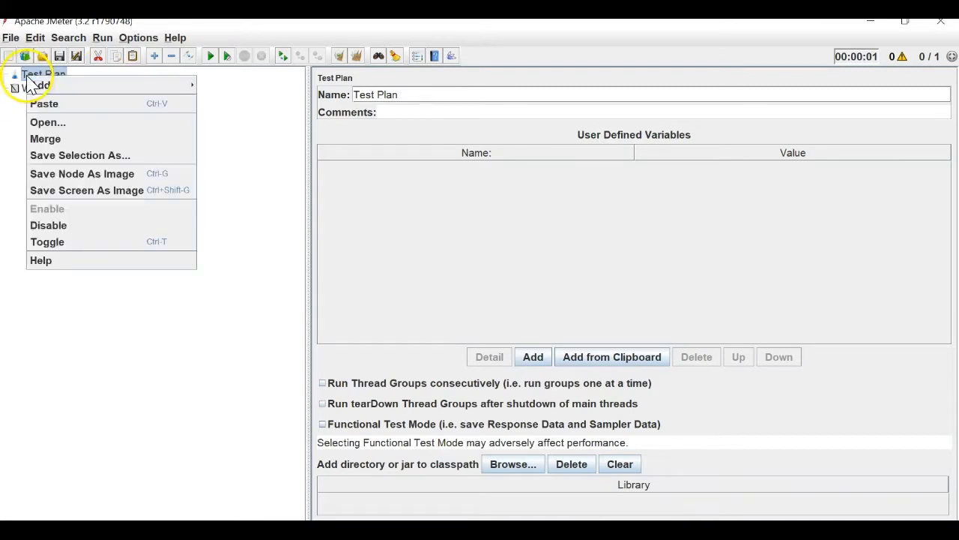
pyautogui.moveTo(34, 84)
pyautogui.moveTo(270, 83)
pyautogui.click(304, 84)
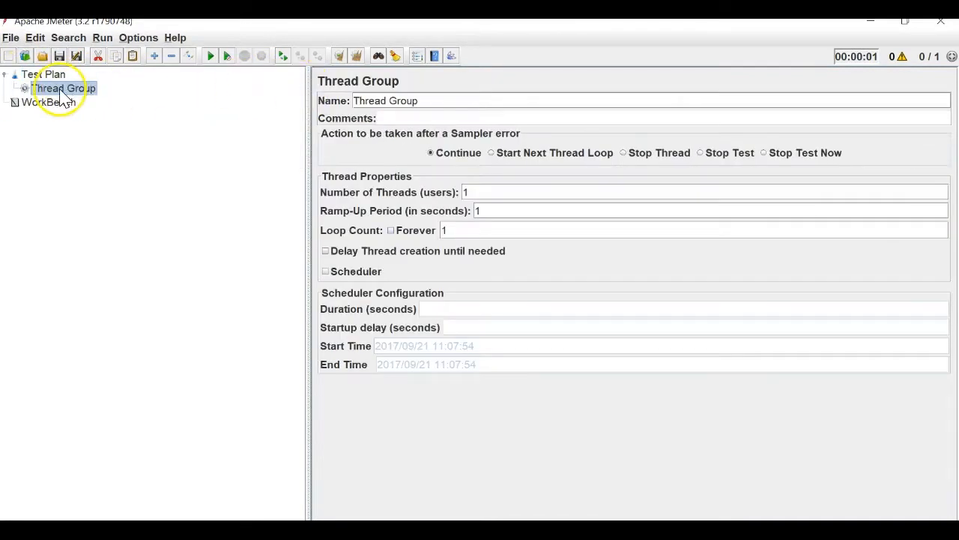
# Add a CSV Data Set Config element under the Thread Group.
pyautogui.rightClick(63, 94)
pyautogui.moveTo(195, 96)
pyautogui.moveTo(289, 153)
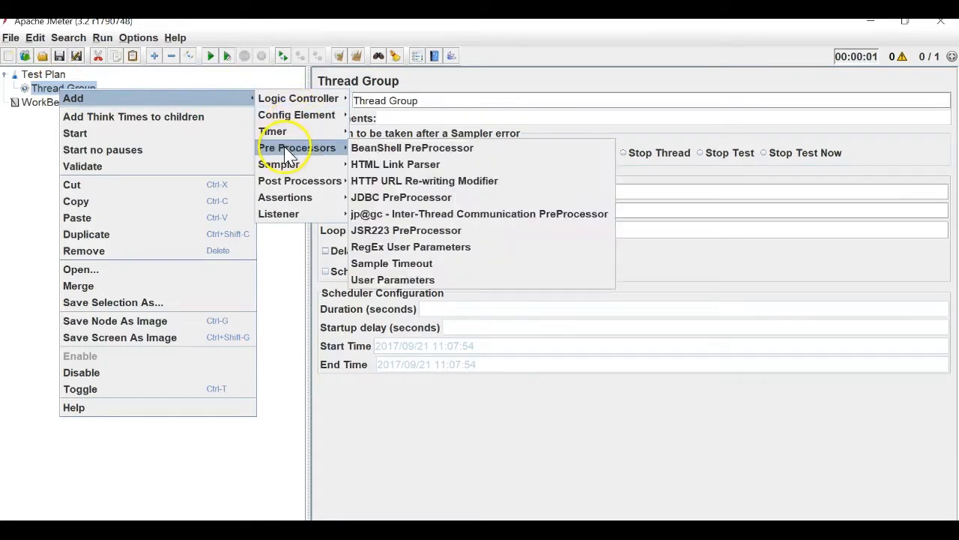
pyautogui.moveTo(316, 120)
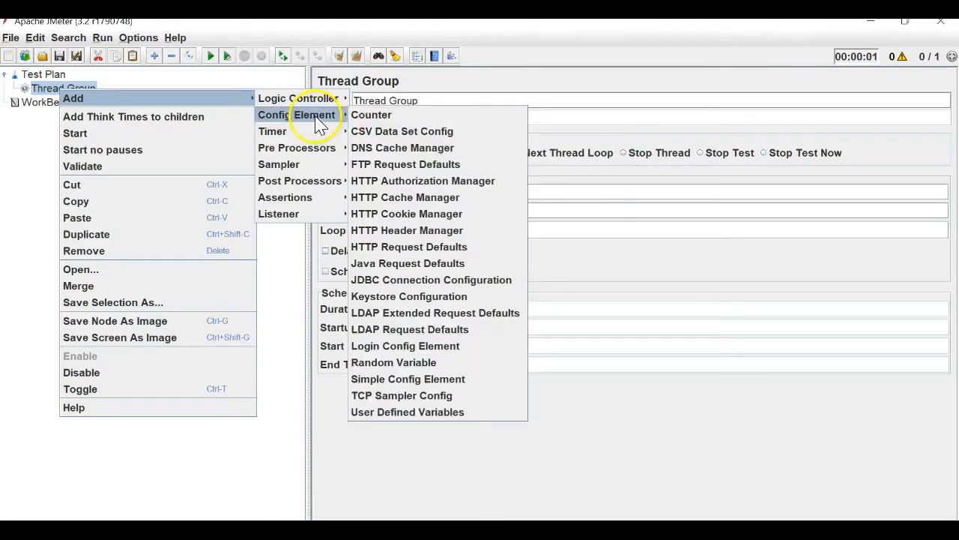
pyautogui.click(386, 134)
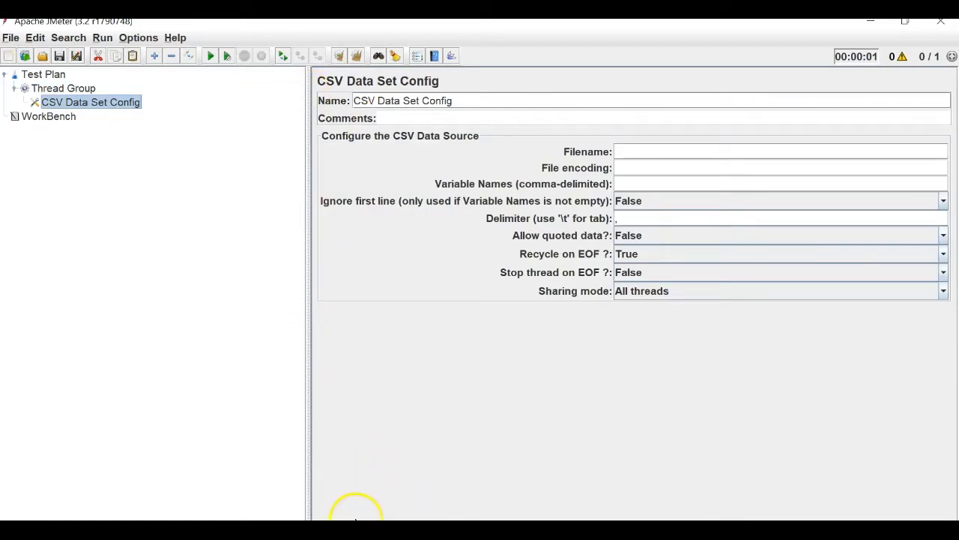
# Open the TestData workbook in Excel, accepting the file format warning.
pyautogui.moveTo(352, 531)
pyautogui.click(268, 475)
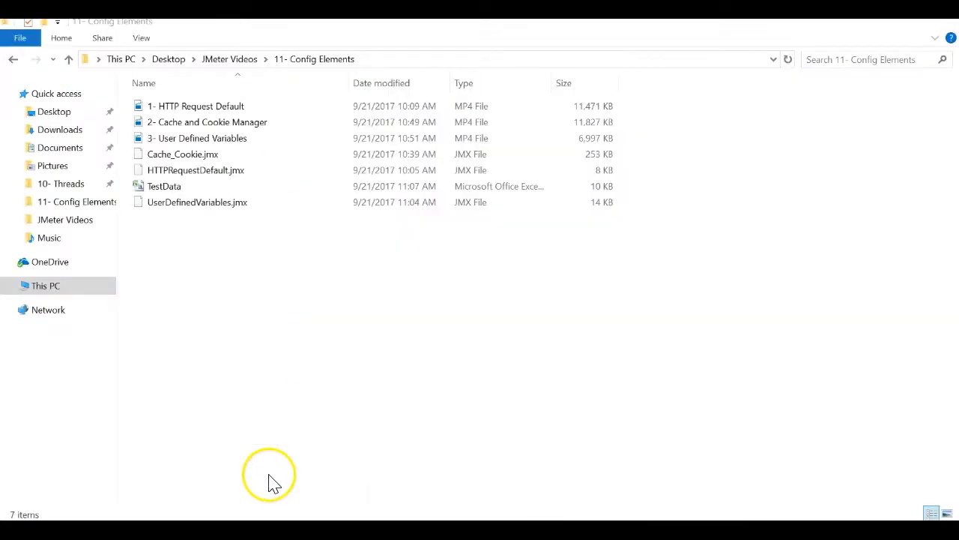
pyautogui.click(470, 192)
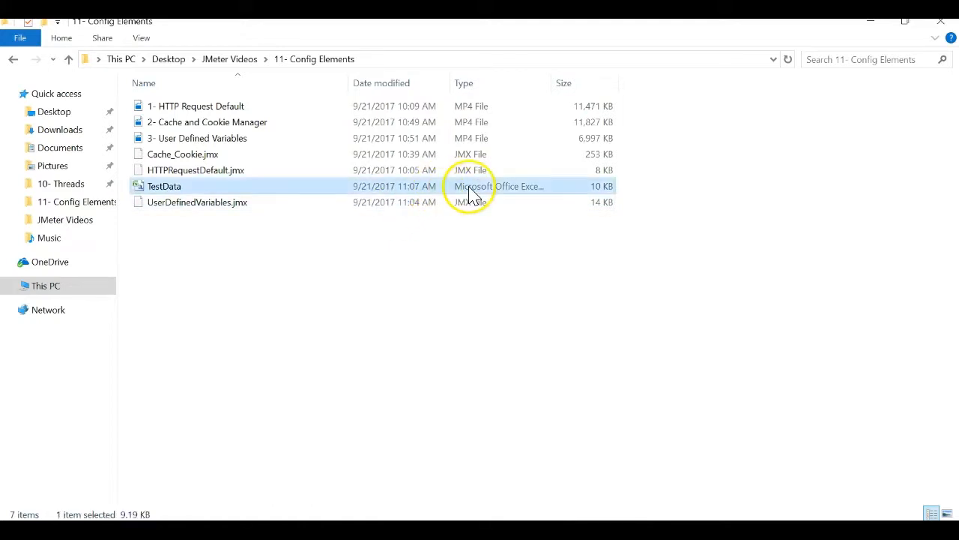
pyautogui.doubleClick(470, 192)
pyautogui.click(417, 314)
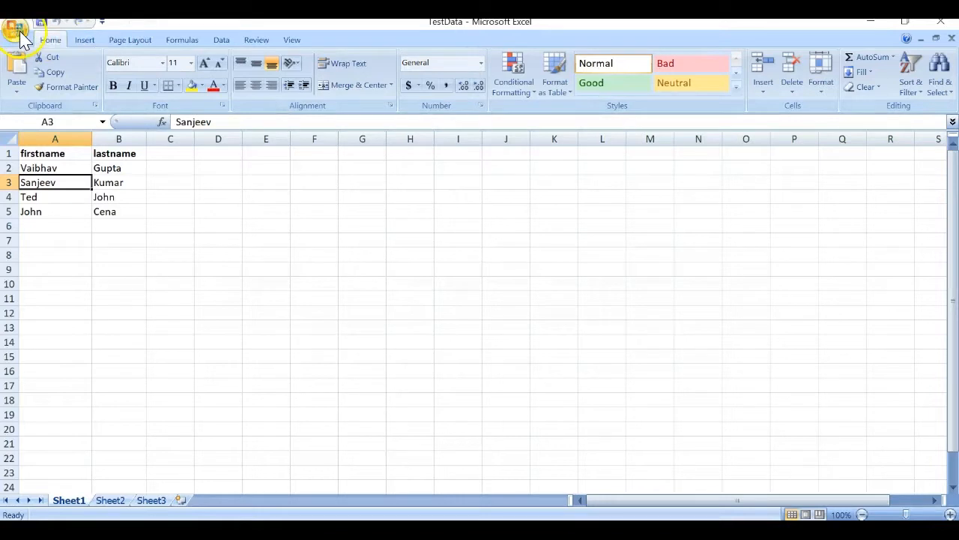
# Begin saving TestData with file type CSV (Comma delimited), dismissing the invalid-name error.
pyautogui.click(19, 33)
pyautogui.click(35, 154)
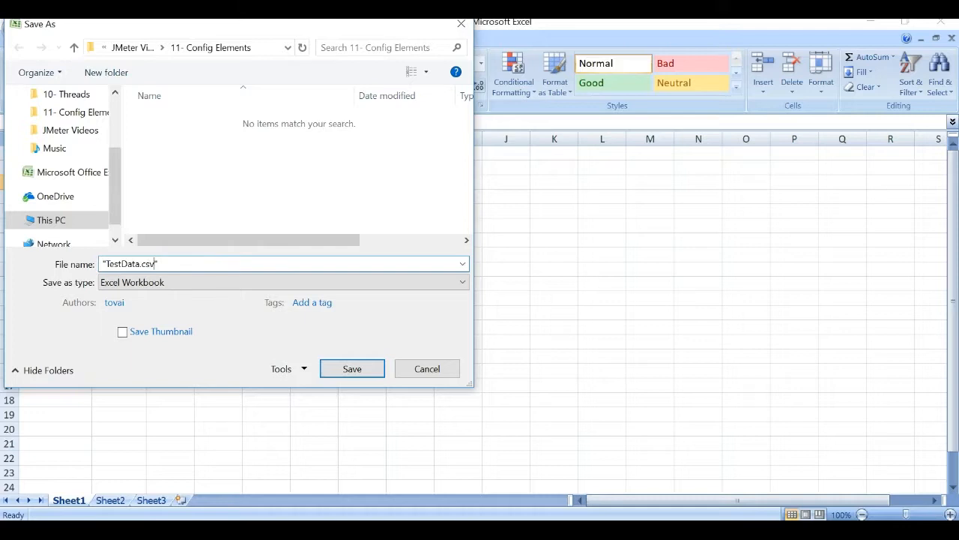
pyautogui.click(184, 283)
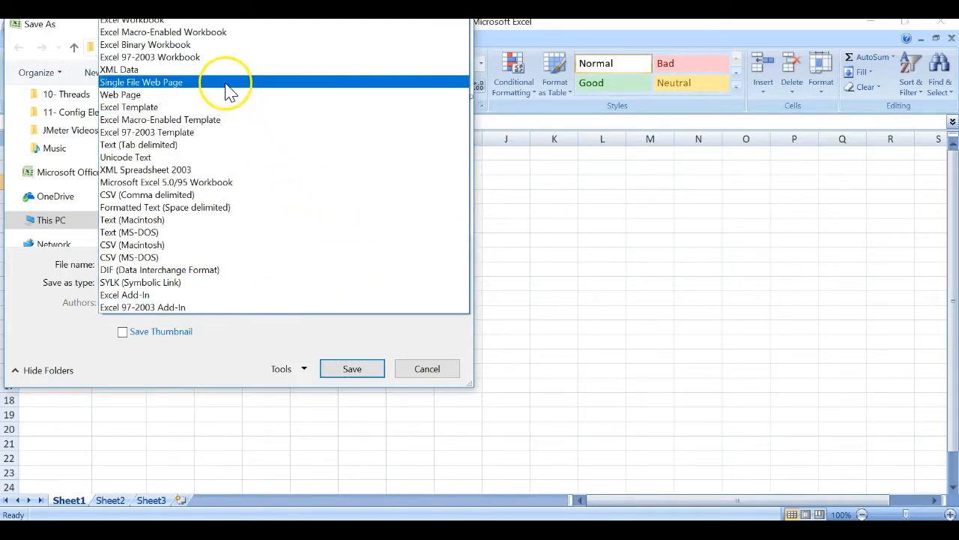
pyautogui.click(217, 196)
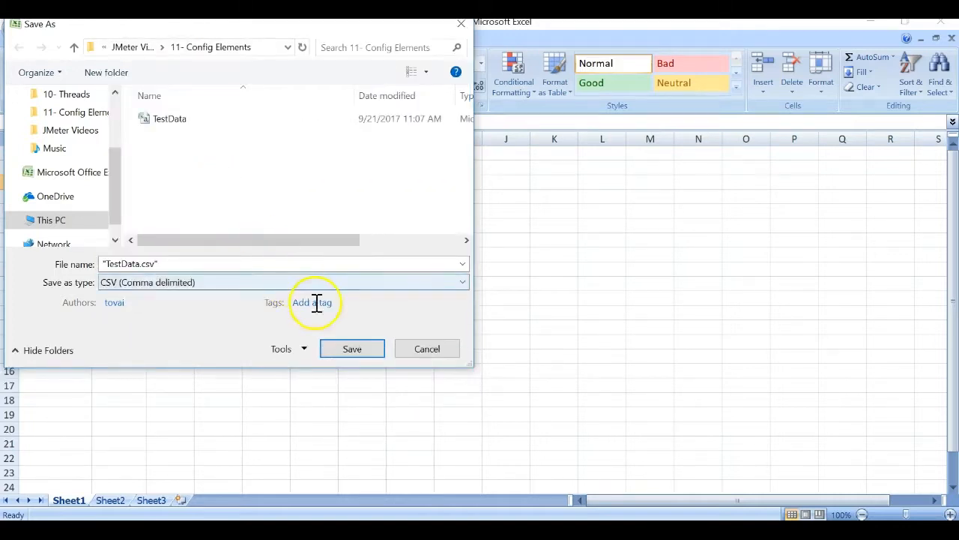
pyautogui.click(353, 349)
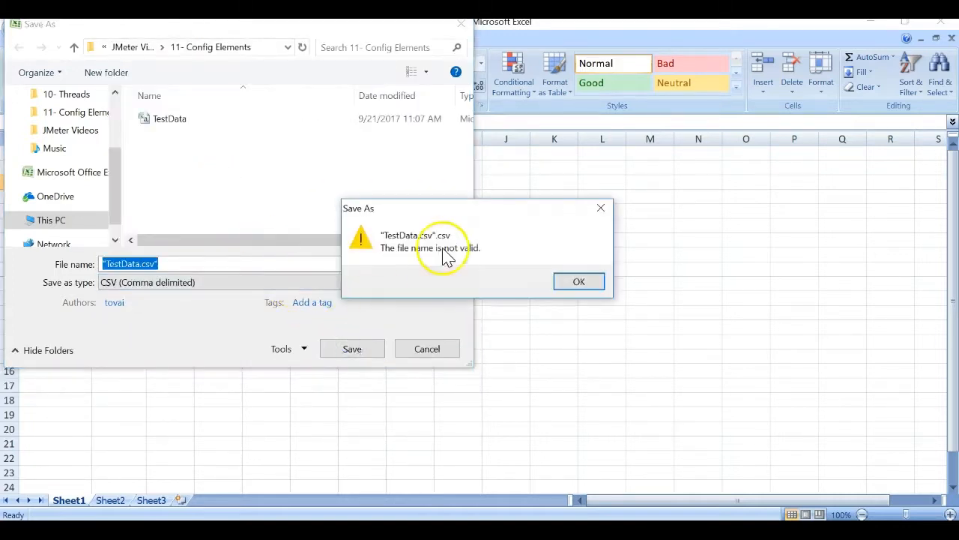
pyautogui.click(574, 281)
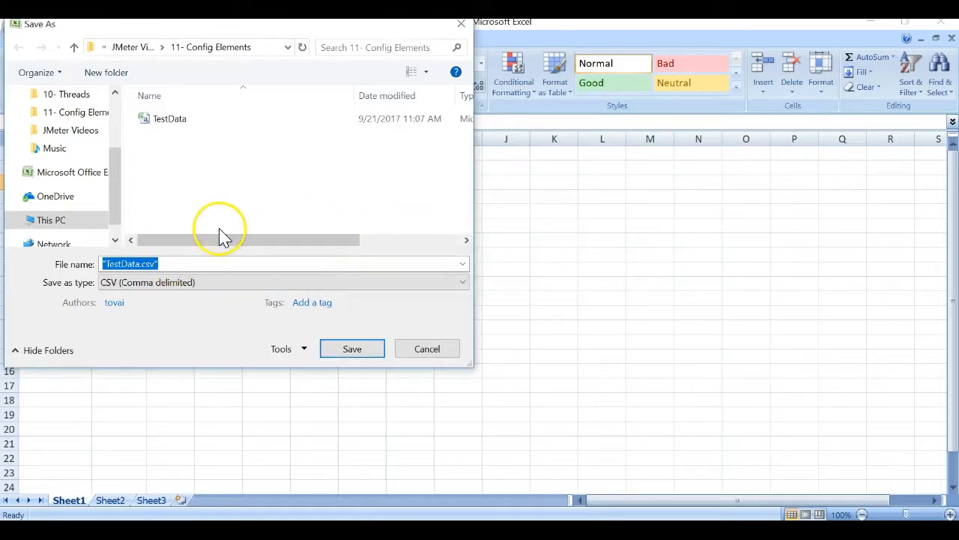
# Save as TestData.csv, overwriting the existing file, keep CSV format, and close the workbook.
pyautogui.click(189, 259)
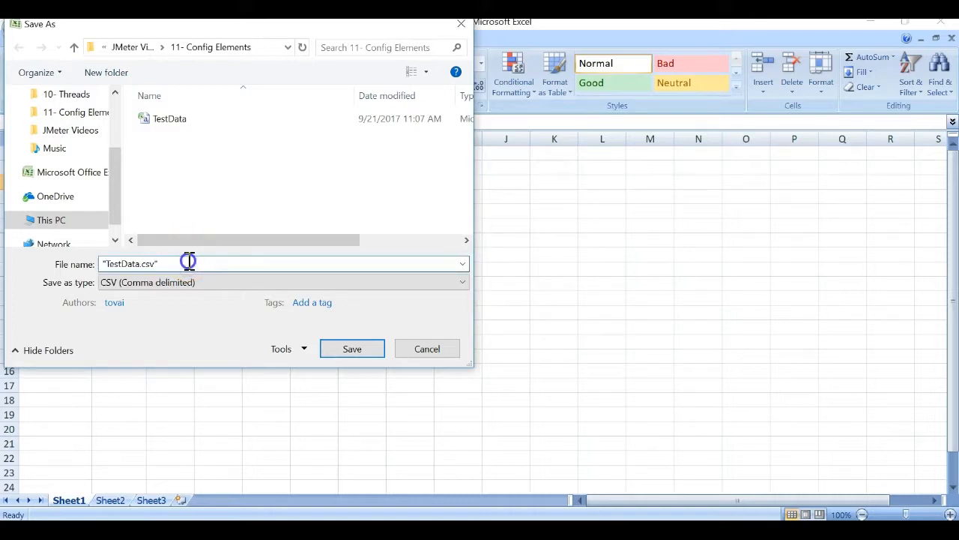
pyautogui.press('BackSpace')
pyautogui.write('T')
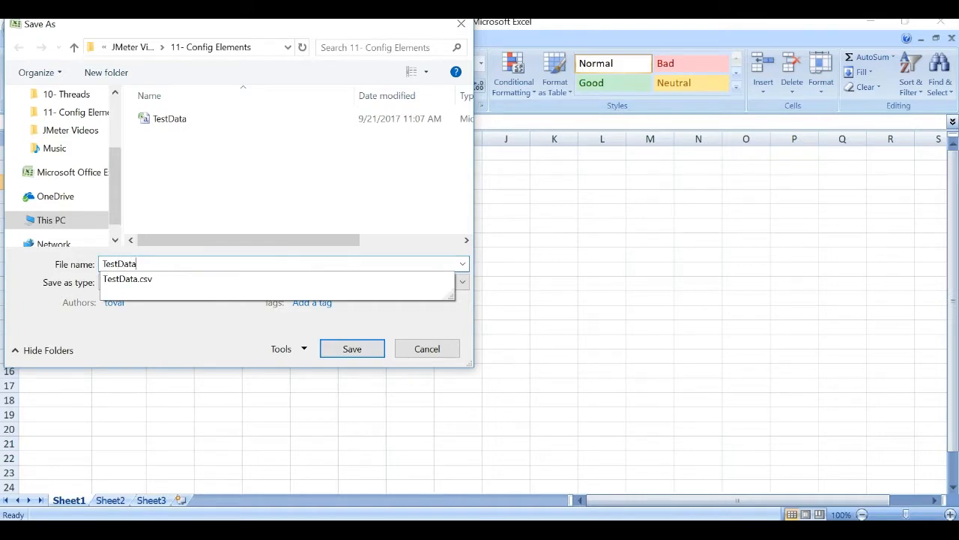
pyautogui.write('estData')
pyautogui.press('Return')
pyautogui.click(515, 275)
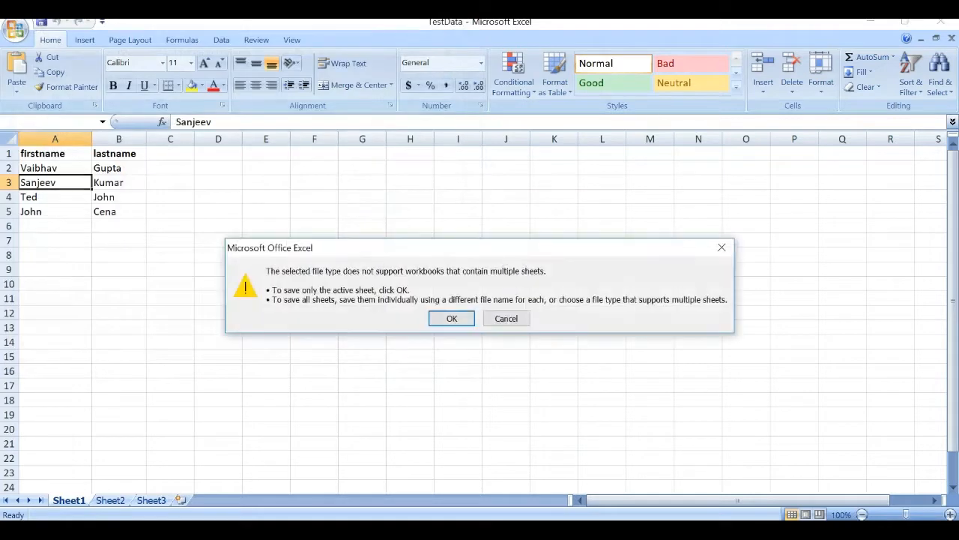
pyautogui.click(453, 320)
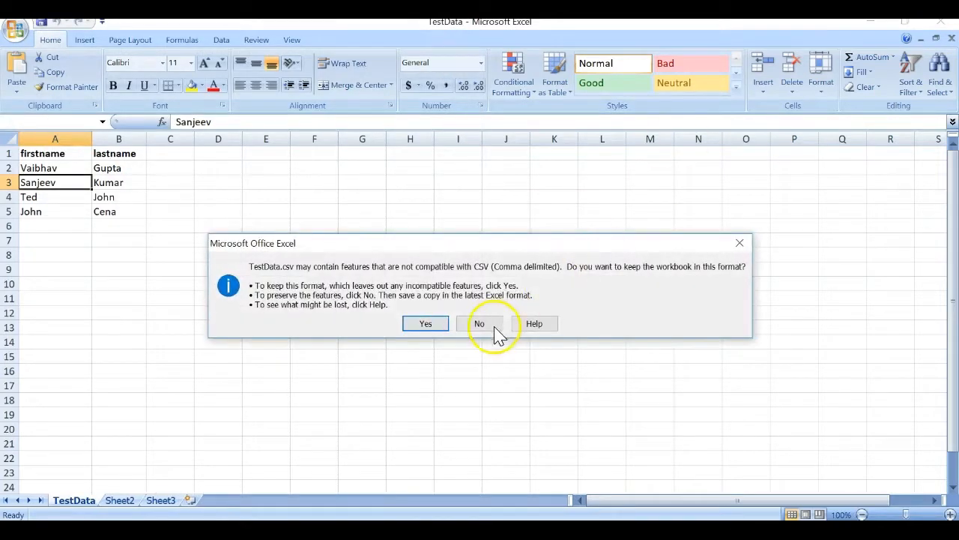
pyautogui.click(434, 323)
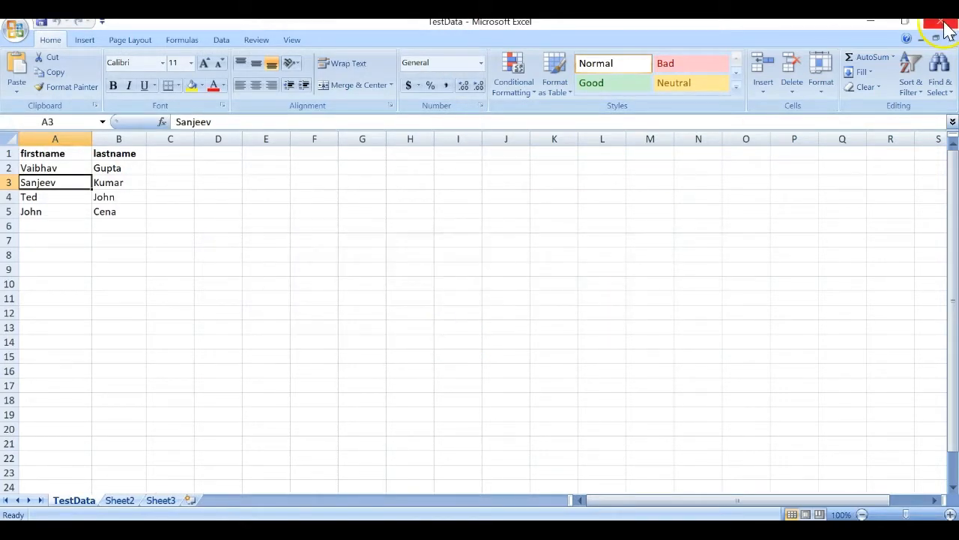
pyautogui.click(943, 25)
# Work through Excel's closing prompts to overwrite TestData.csv as CSV, then quit Excel without resaving.
pyautogui.click(442, 313)
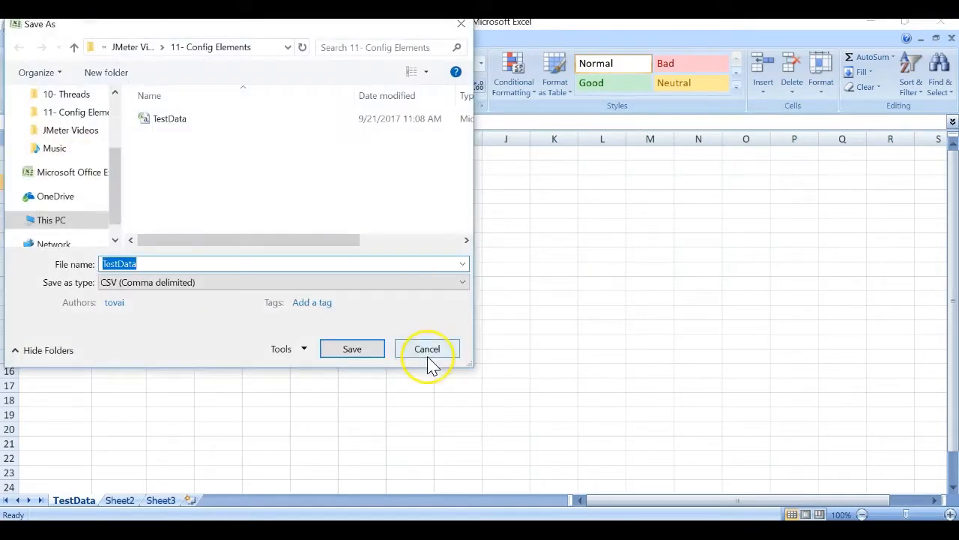
pyautogui.click(428, 355)
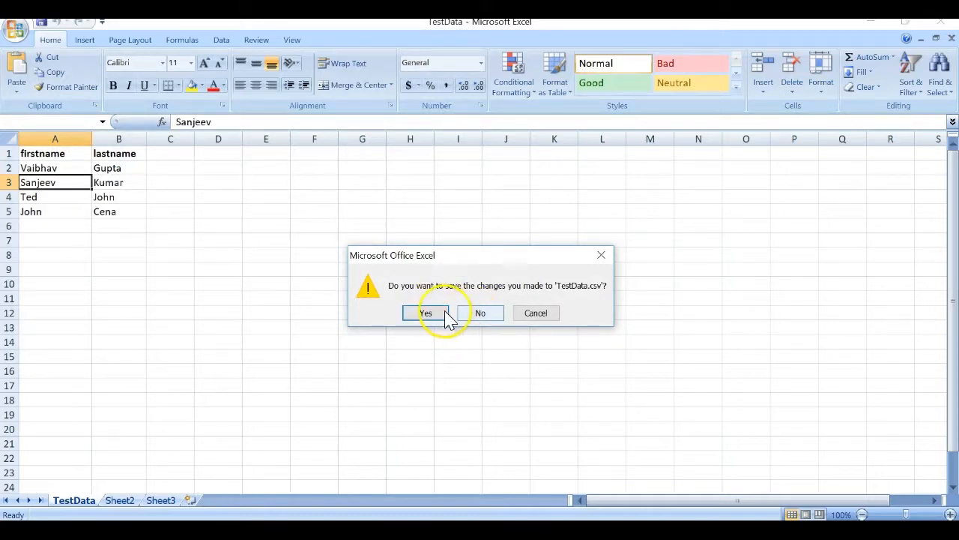
pyautogui.click(444, 314)
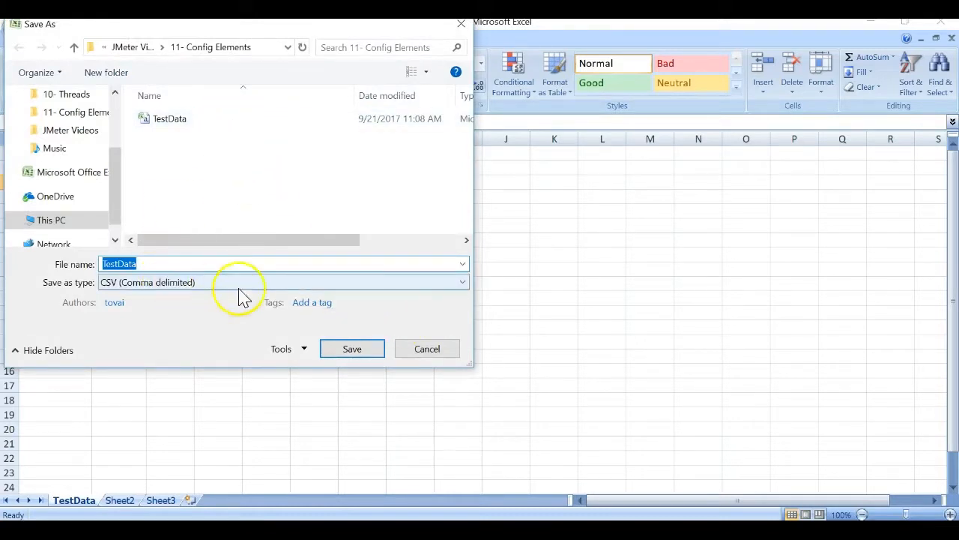
pyautogui.click(356, 351)
pyautogui.click(528, 280)
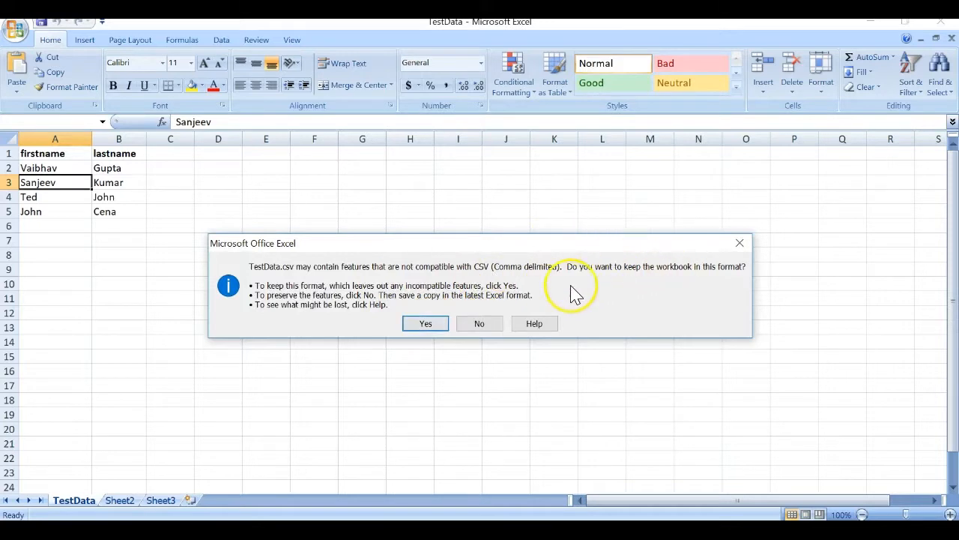
pyautogui.click(478, 324)
pyautogui.click(472, 327)
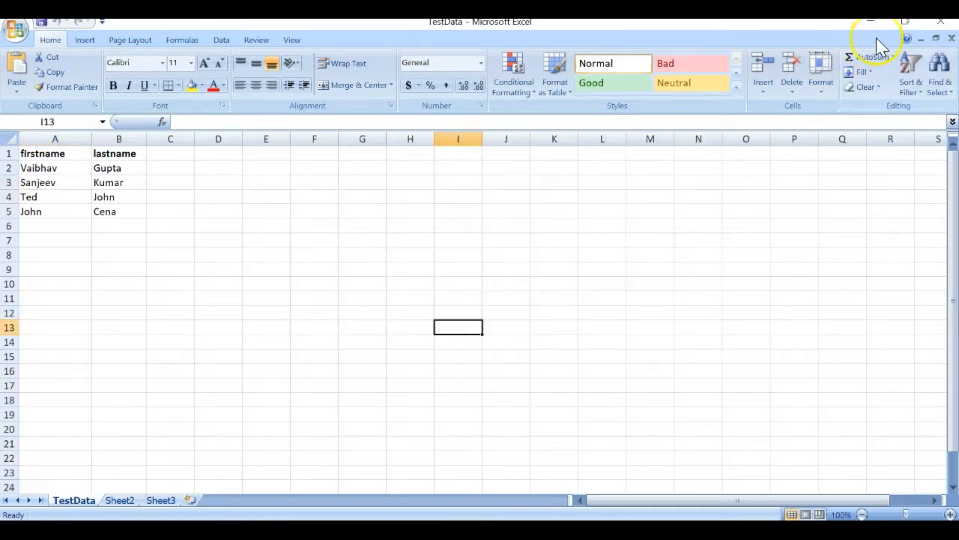
pyautogui.click(941, 20)
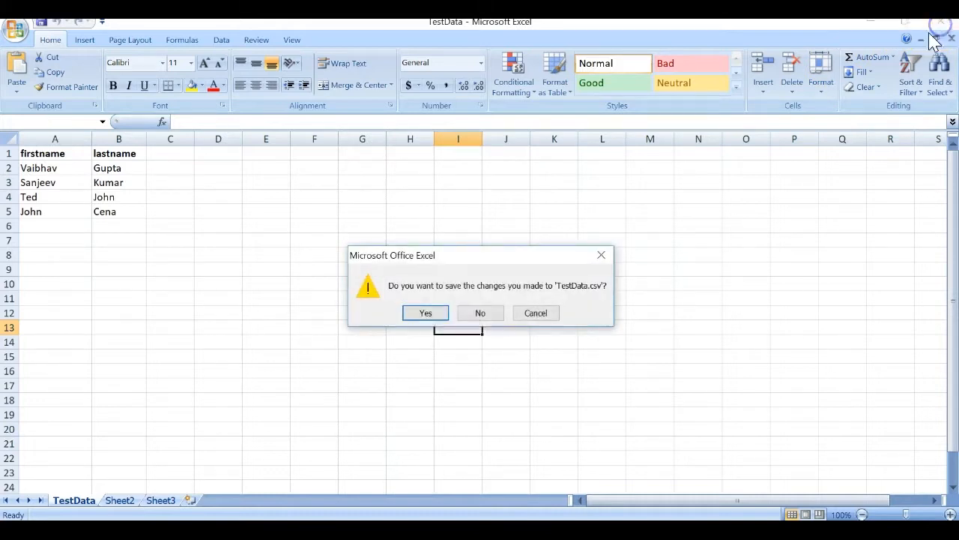
pyautogui.click(468, 315)
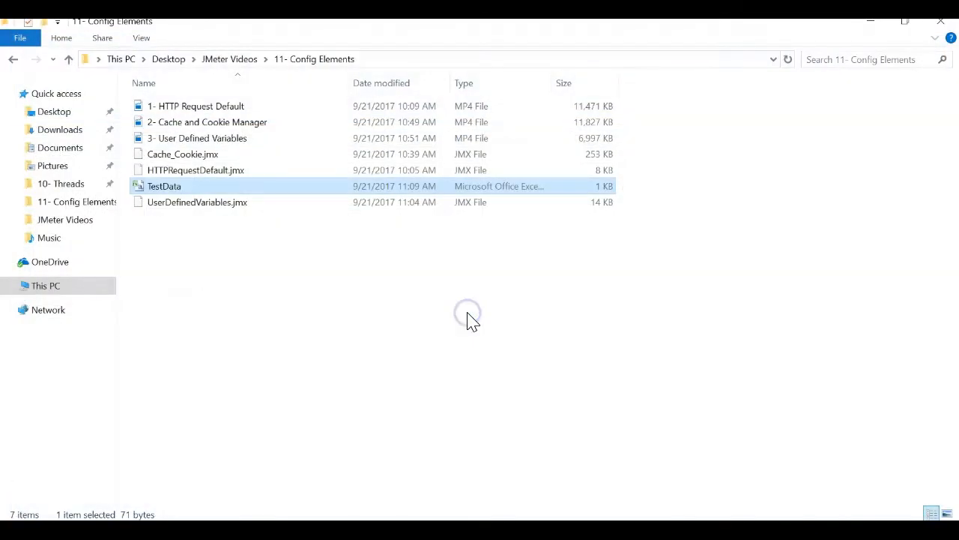
# Deselect TestData in the folder and bring JMeter's CSV Data Set Config panel forward.
pyautogui.click(357, 285)
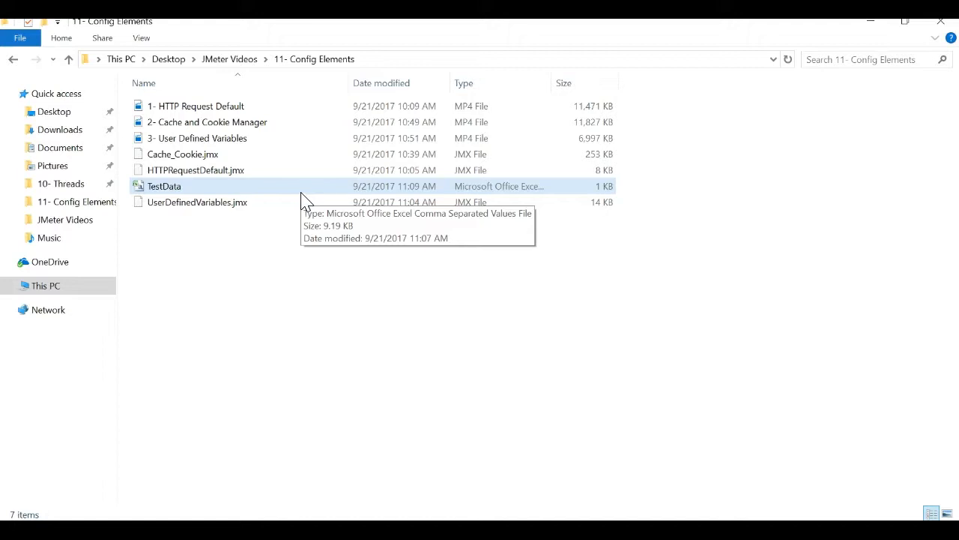
pyautogui.click(306, 280)
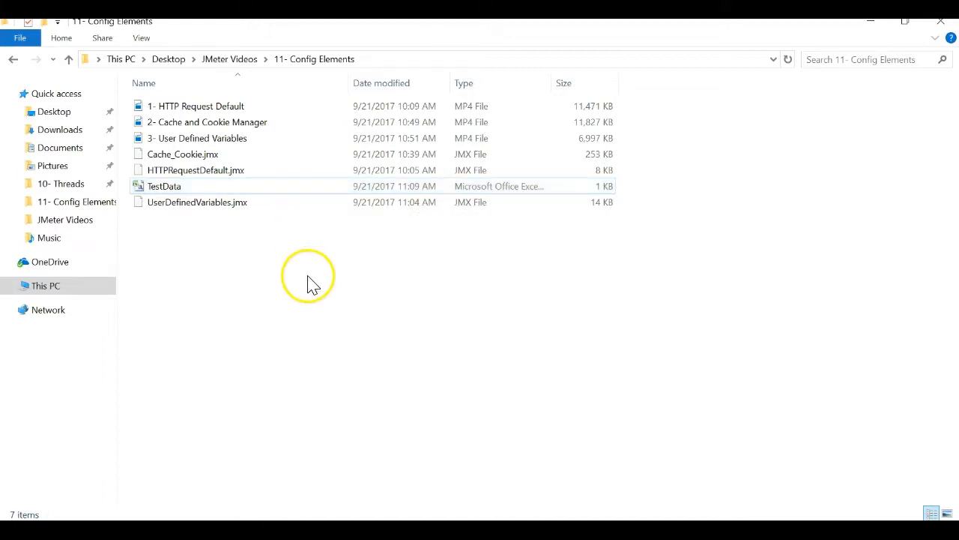
pyautogui.click(613, 530)
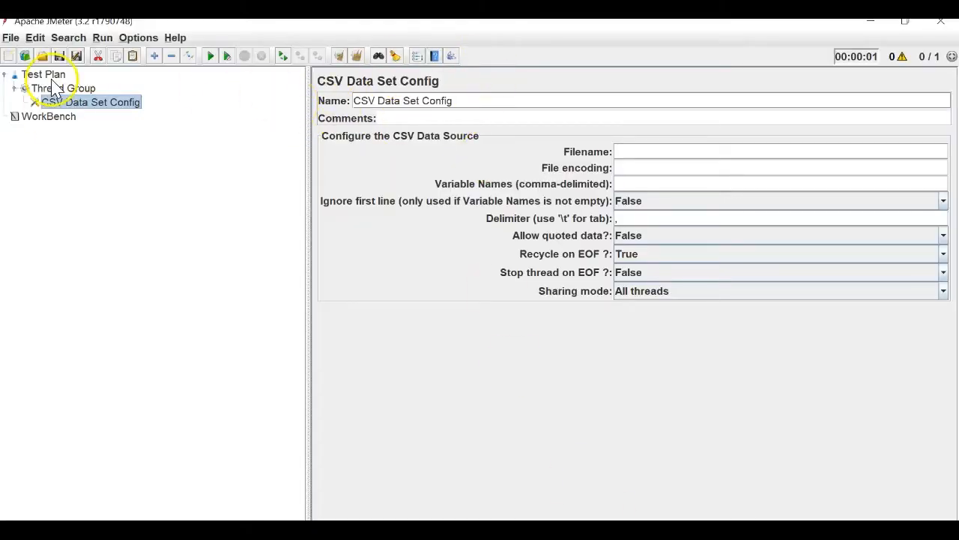
# Fill Filename with the copied 11- Config Elements folder path plus \TestData.csv.
pyautogui.click(622, 155)
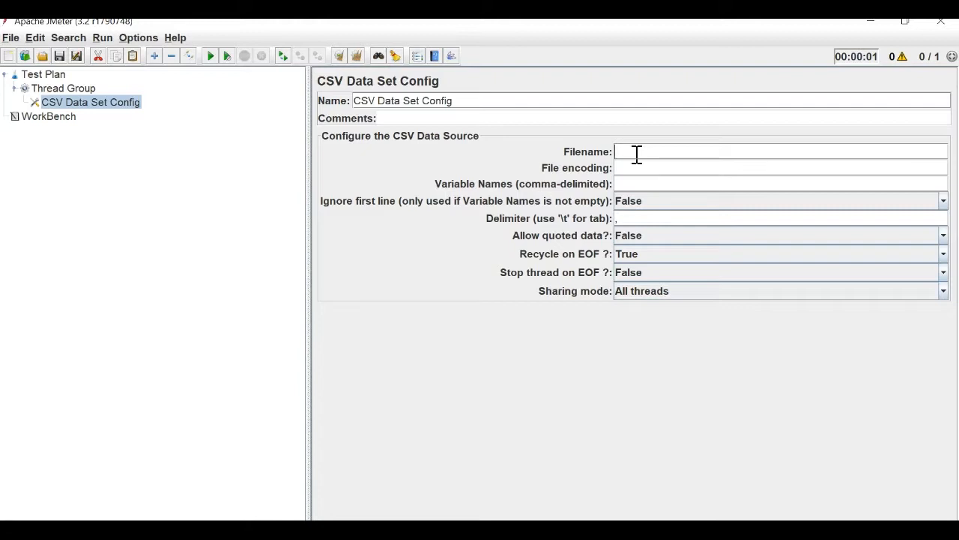
pyautogui.hotkey('alt', 'Tab')
pyautogui.click(452, 59)
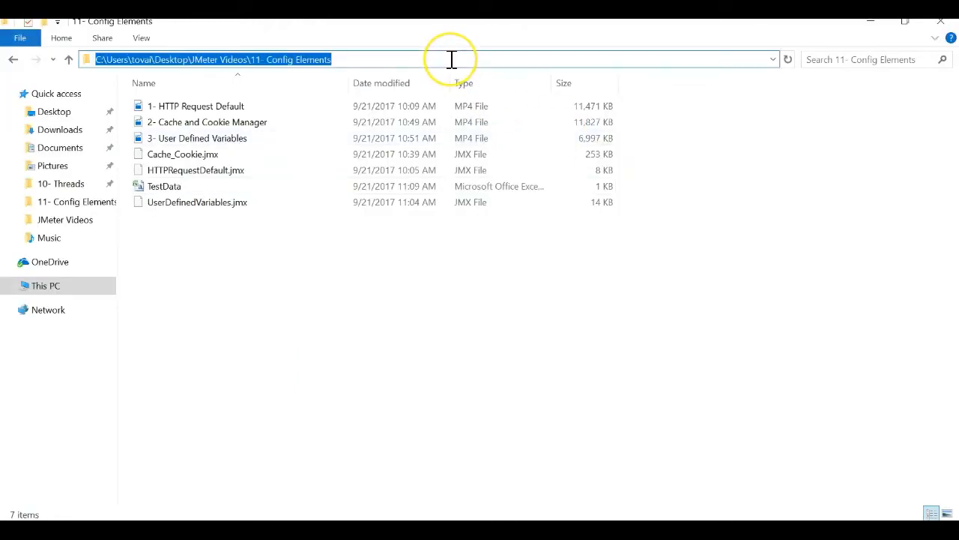
pyautogui.hotkey('ctrl', 'c')
pyautogui.hotkey('alt', 'Tab')
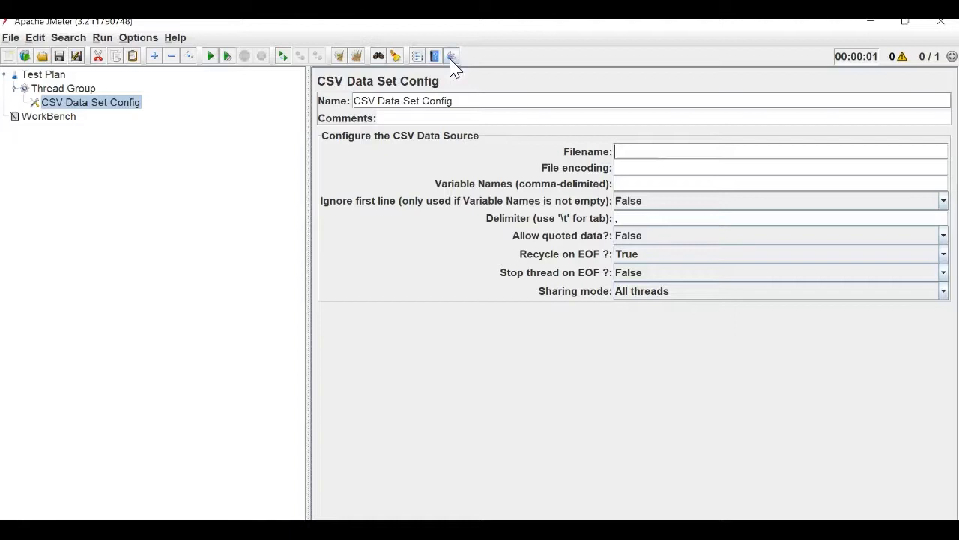
pyautogui.click(619, 152)
pyautogui.hotkey('ctrl', 'v')
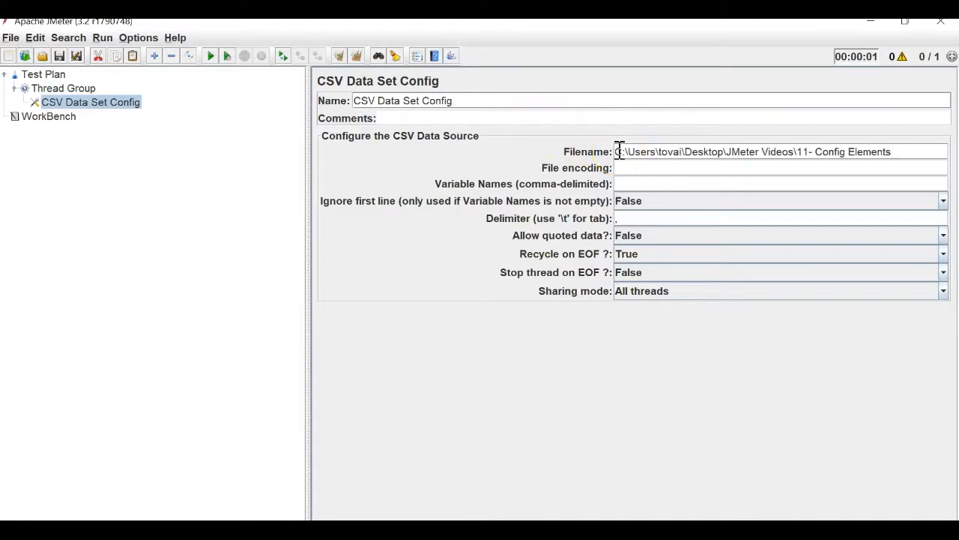
pyautogui.hotkey('alt', 'Tab')
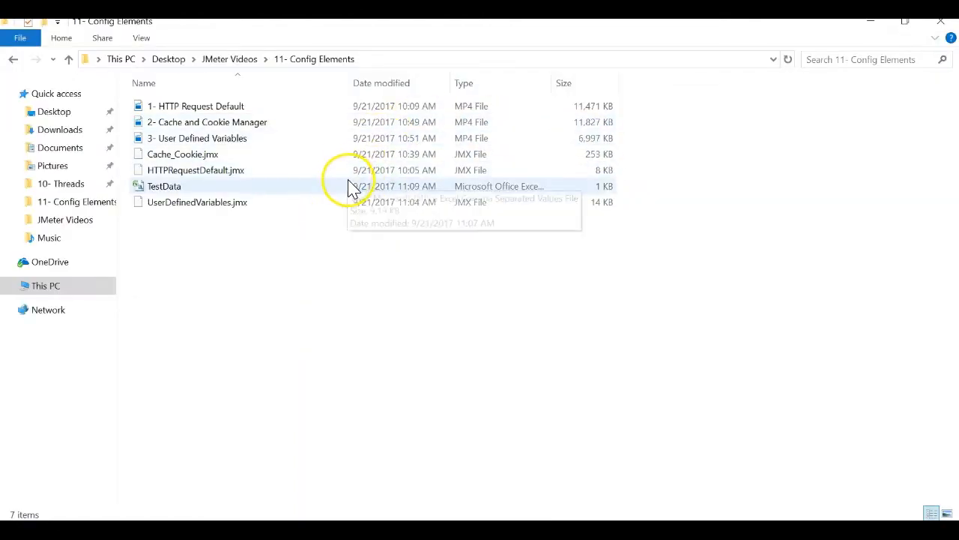
pyautogui.hotkey('alt', 'Tab')
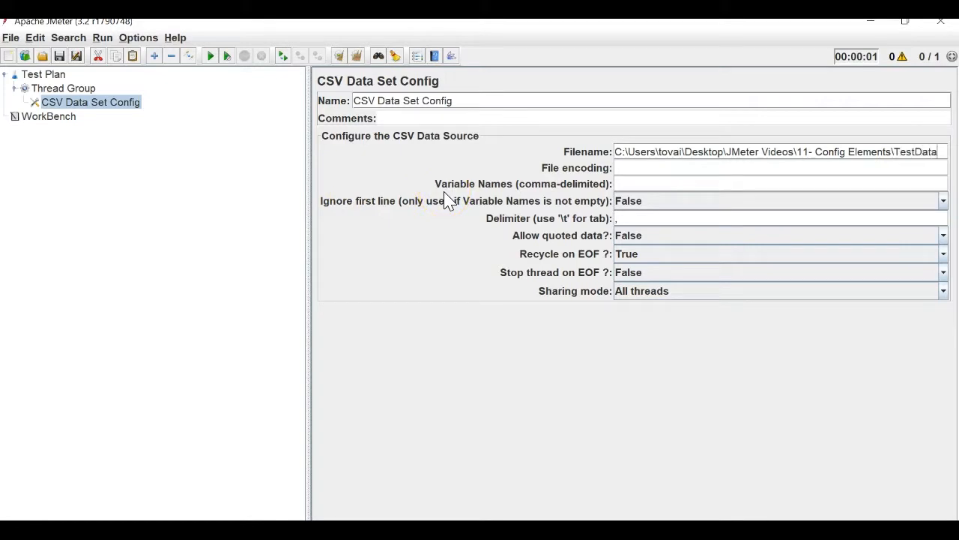
pyautogui.write('\\TestData.csv')
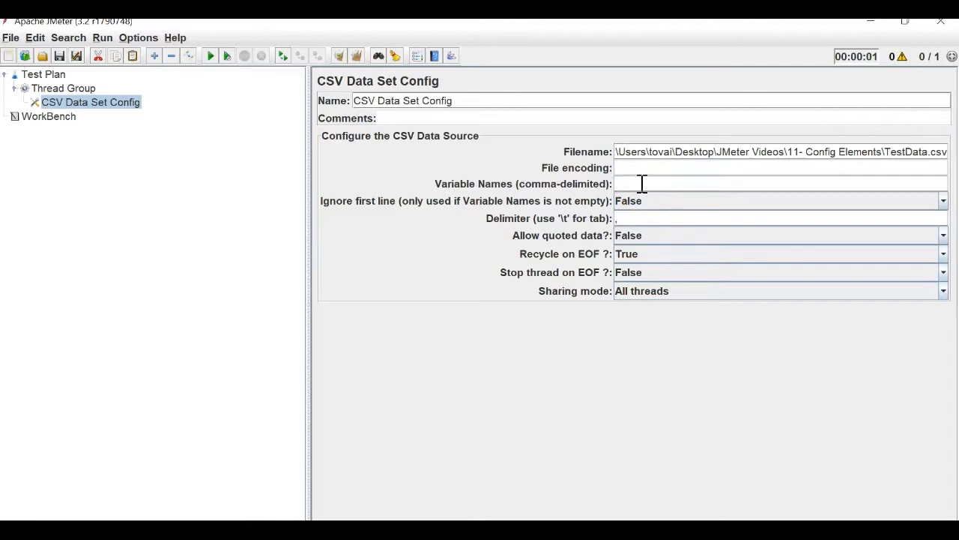
# Open TestData in Excel and review the first-name and last-name columns.
pyautogui.click(360, 522)
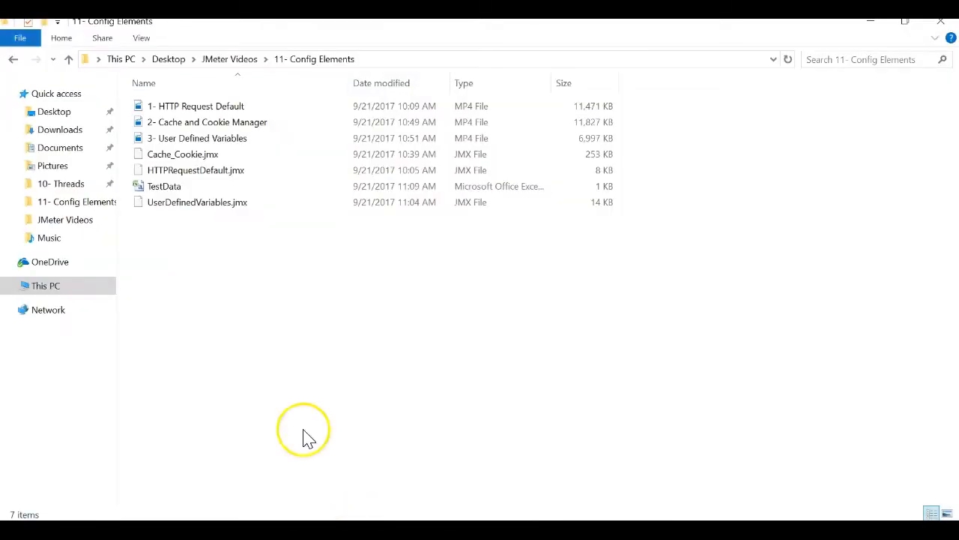
pyautogui.click(189, 188)
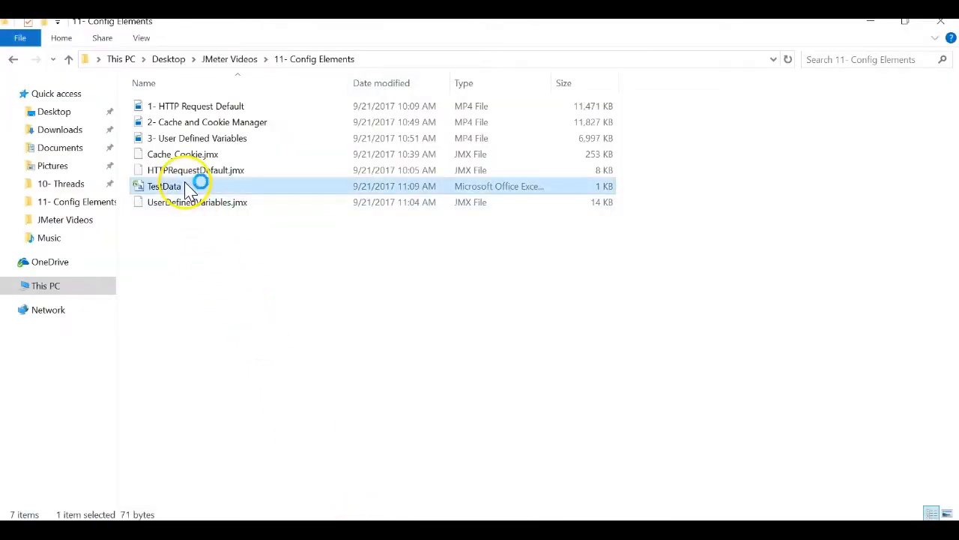
pyautogui.doubleClick(189, 187)
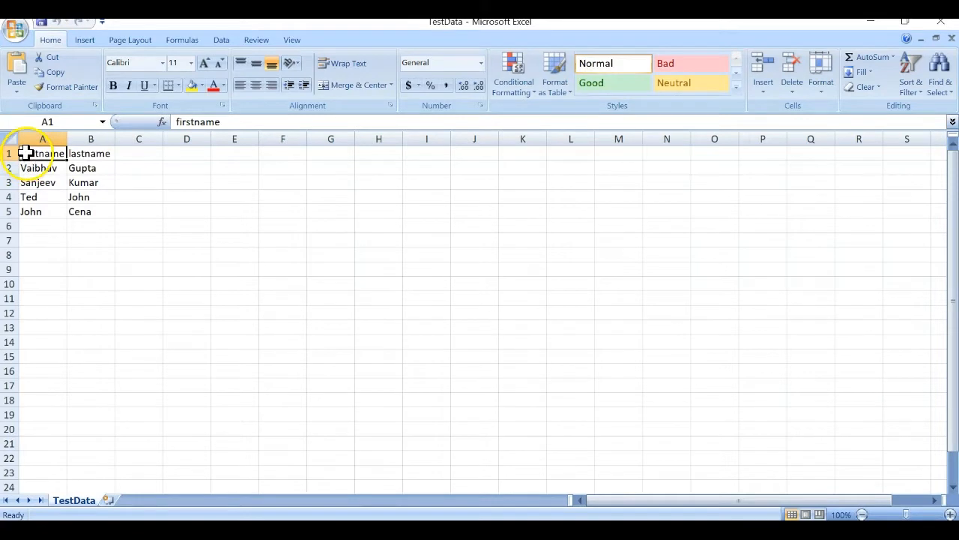
pyautogui.moveTo(25, 153); pyautogui.dragTo(27, 197)
pyautogui.moveTo(94, 154); pyautogui.dragTo(90, 206)
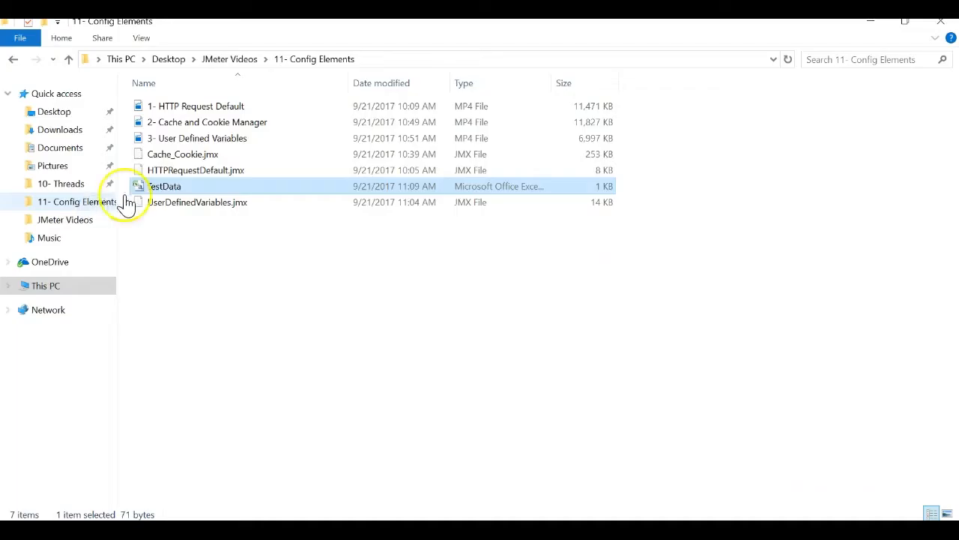
pyautogui.hotkey('alt', 'Tab')
pyautogui.hotkey('alt', 'Tab')
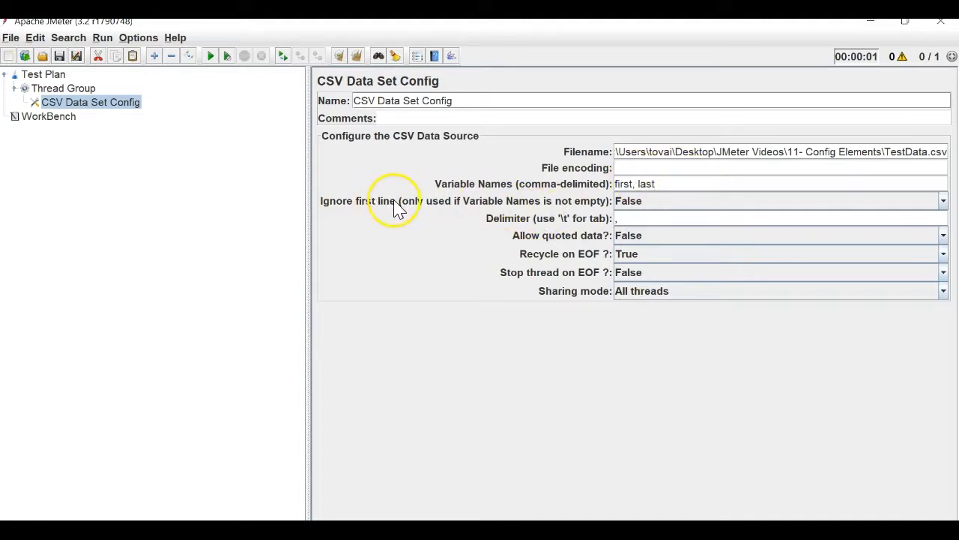
# Make the TestData header cells A1 and B1 bold.
pyautogui.hotkey('alt', 'Tab')
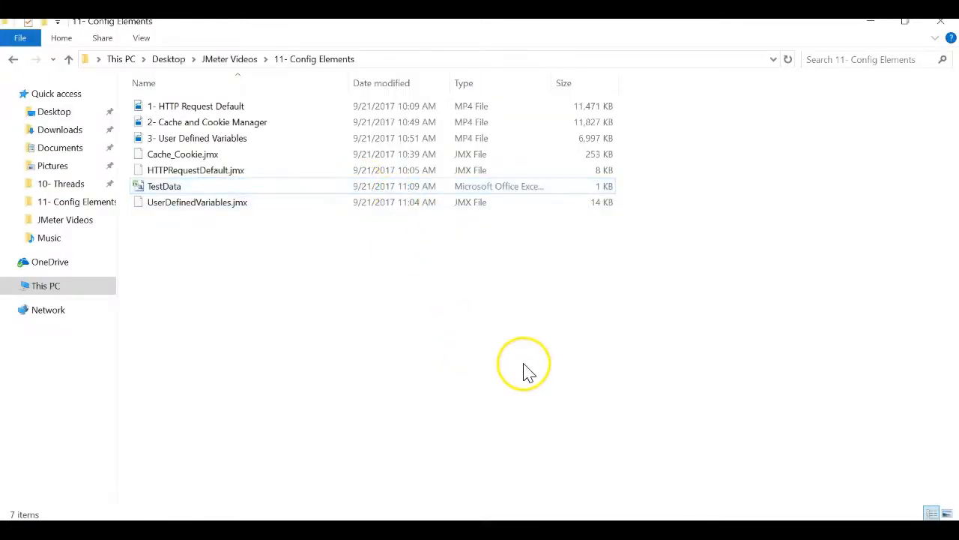
pyautogui.click(651, 533)
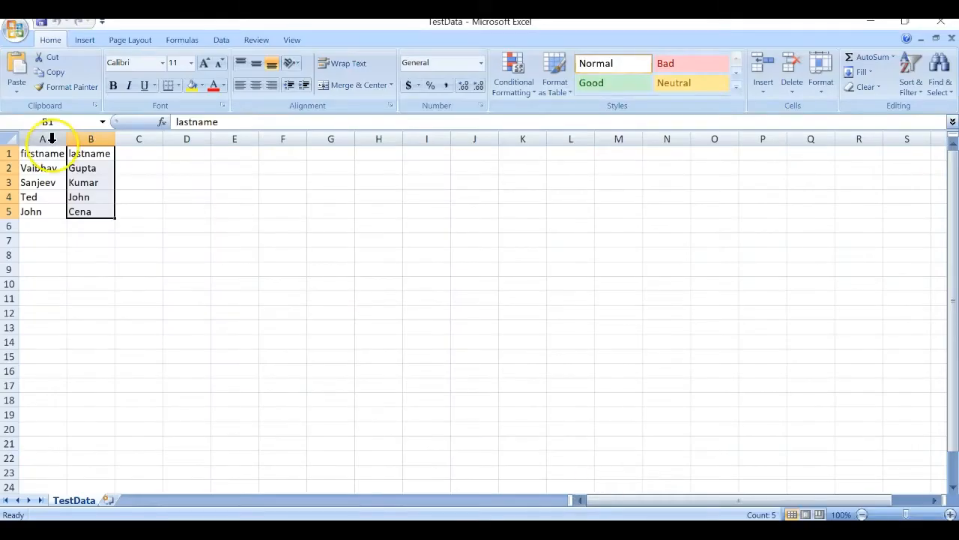
pyautogui.moveTo(54, 154); pyautogui.dragTo(73, 155)
pyautogui.hotkey('ctrl', 'b')
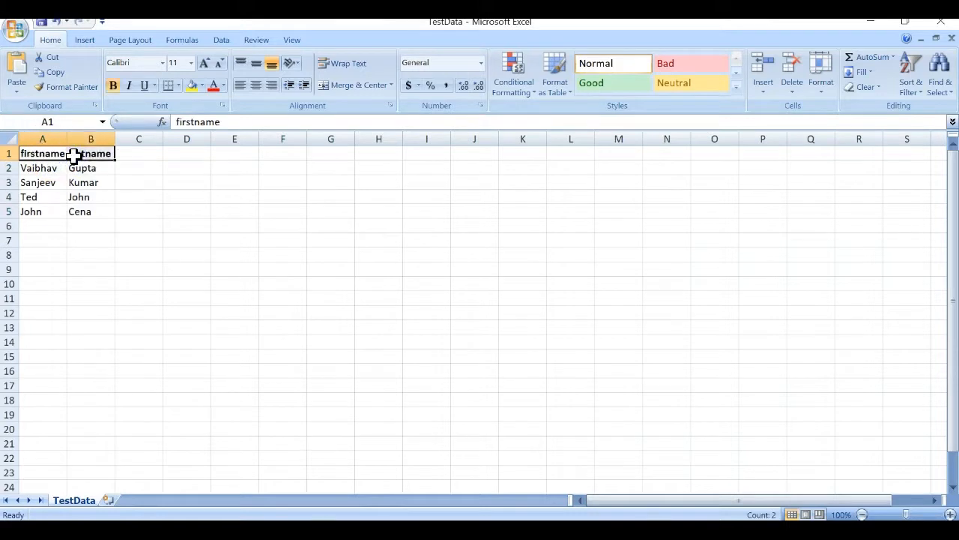
# Set the CSV Data Set Config's Ignore first line option to True.
pyautogui.hotkey('alt', 'Tab')
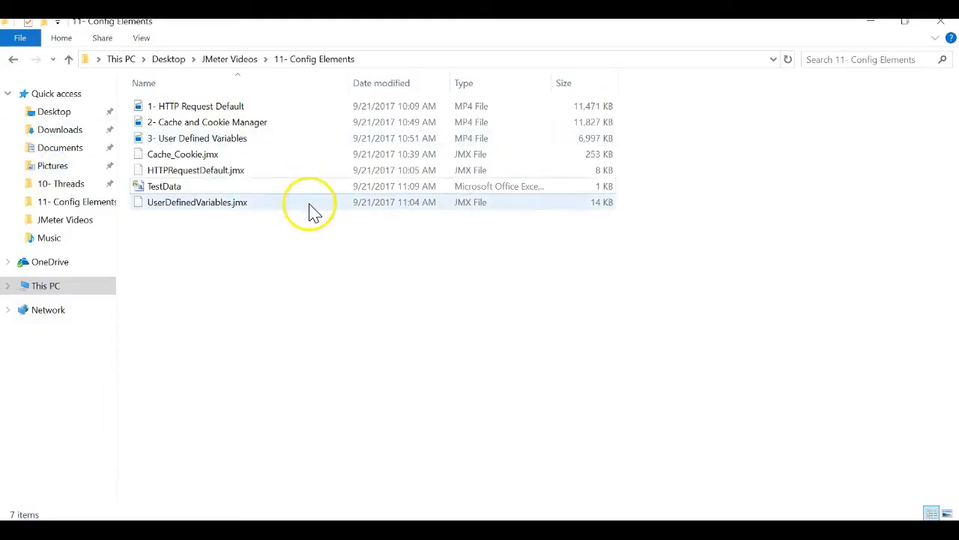
pyautogui.hotkey('alt', 'Tab')
pyautogui.press('Tab')
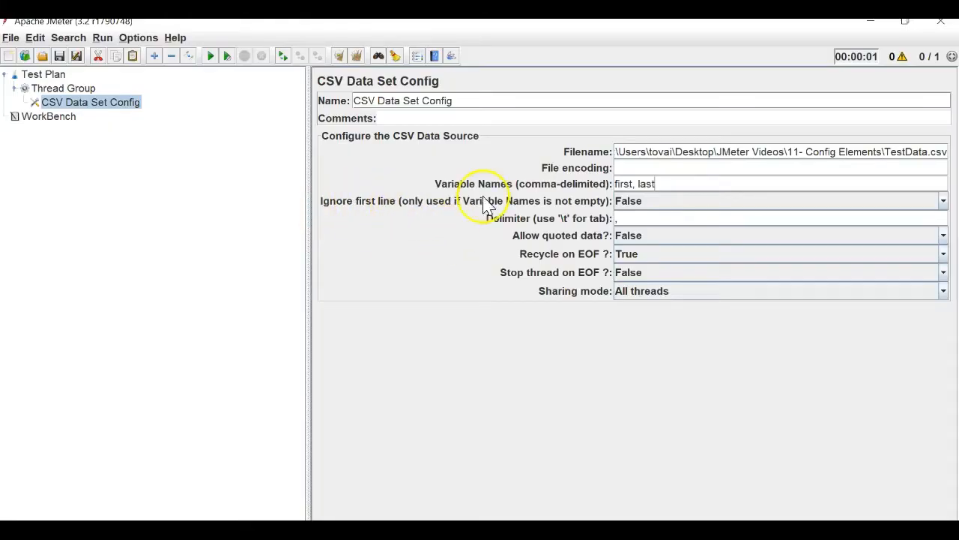
pyautogui.click(641, 204)
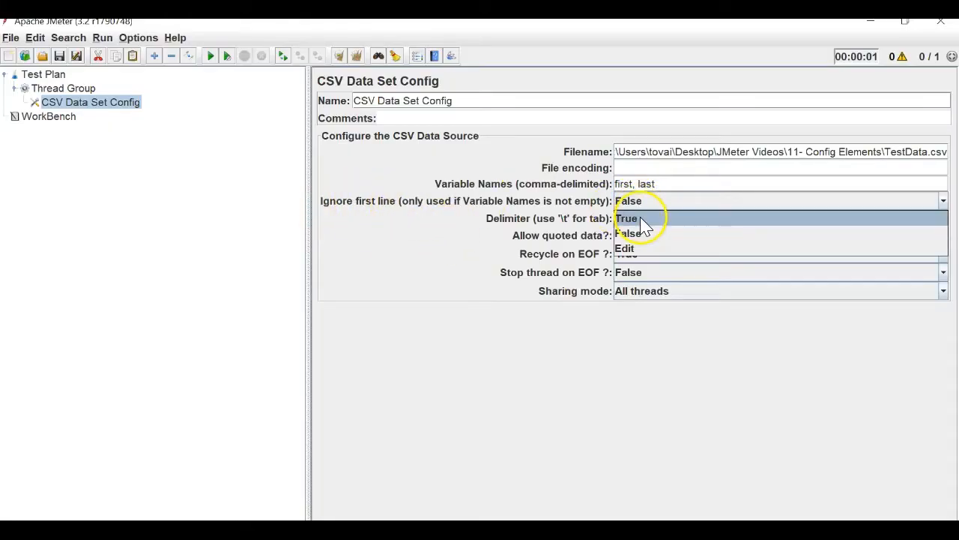
pyautogui.click(642, 218)
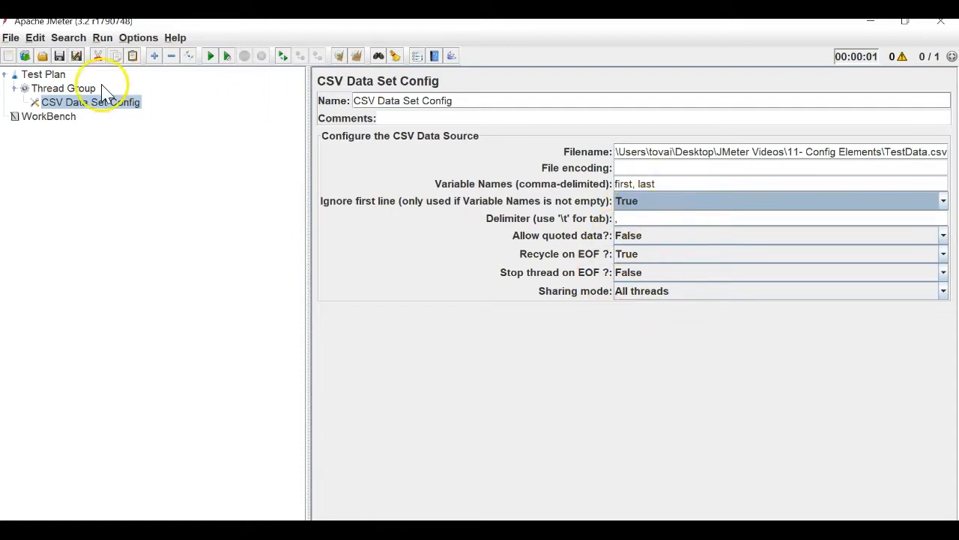
# Add a Java Request sampler to the Thread Group and clear its default name.
pyautogui.click(72, 89)
pyautogui.rightClick(71, 90)
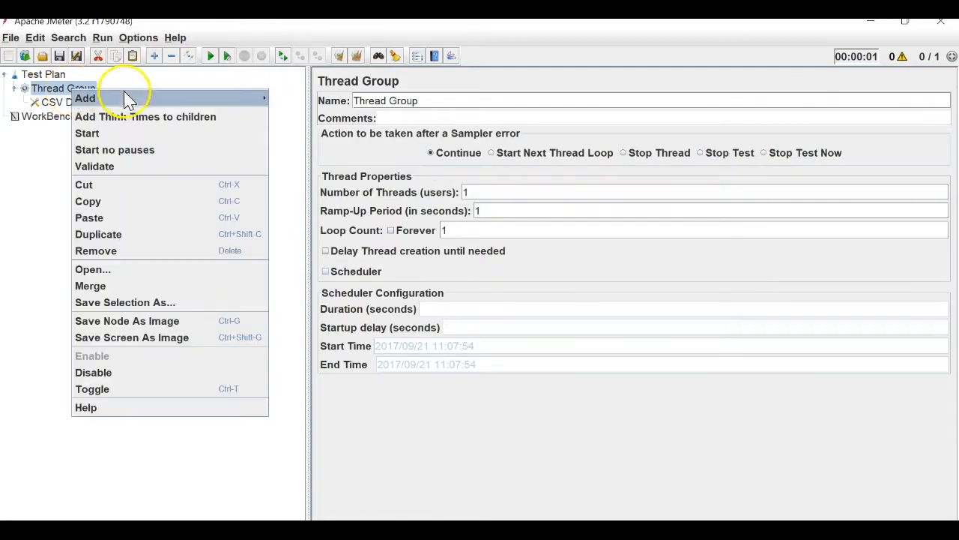
pyautogui.moveTo(128, 100)
pyautogui.moveTo(352, 165)
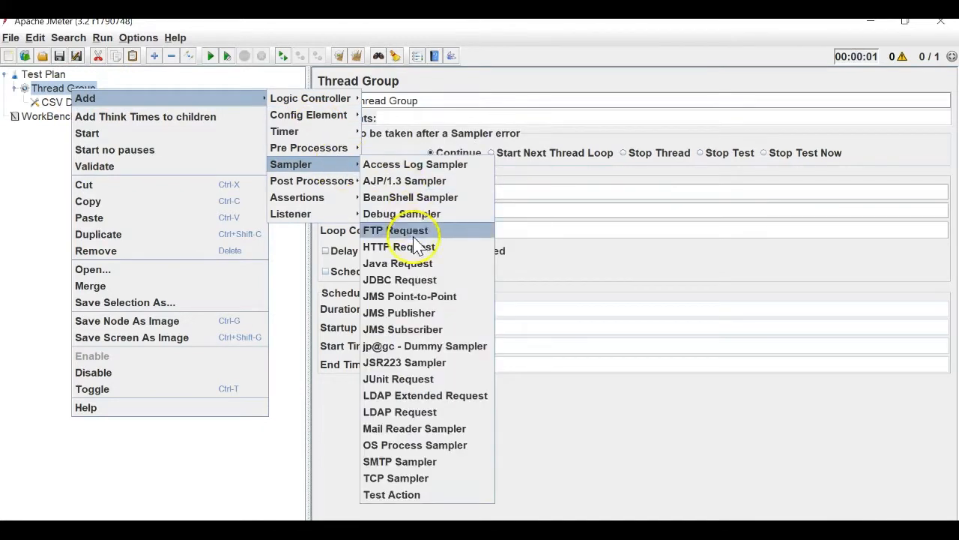
pyautogui.click(416, 264)
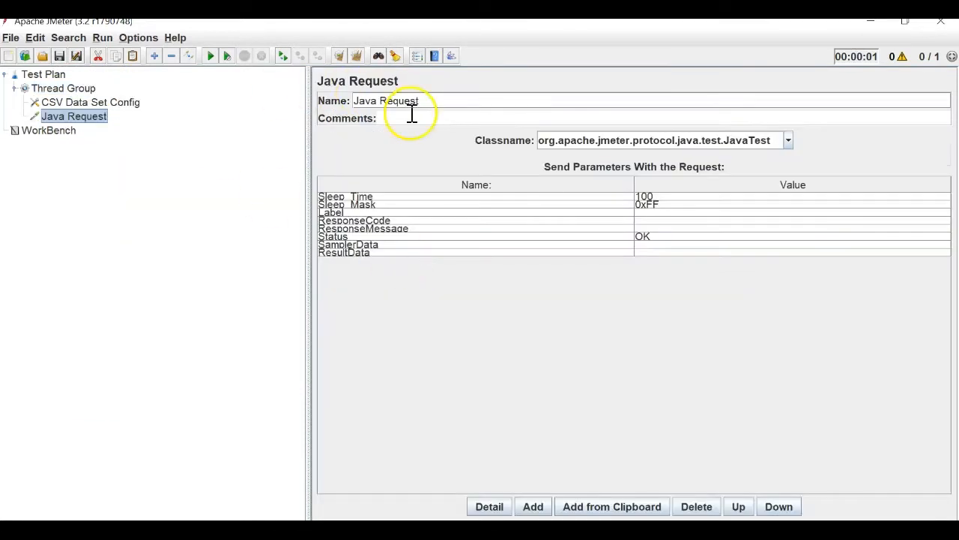
pyautogui.moveTo(433, 101); pyautogui.dragTo(354, 93)
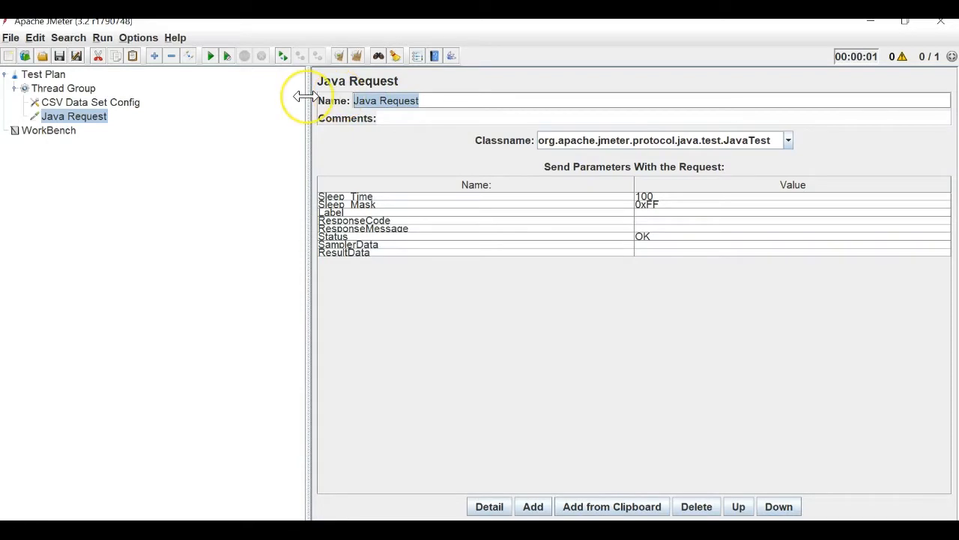
pyautogui.press('BackSpace')
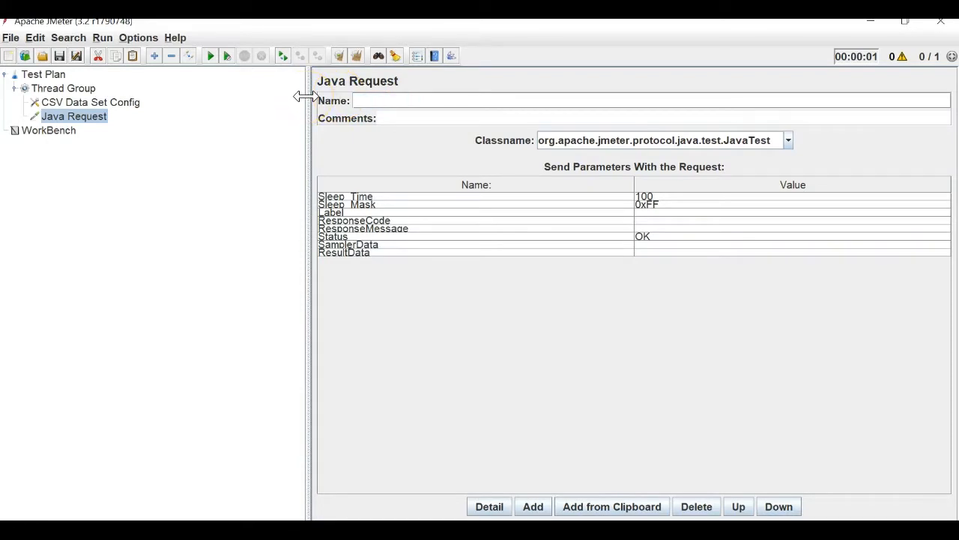
# Rework the sampler name toward 'Request 1- ${first}', checking the CSV variable names.
pyautogui.click(82, 103)
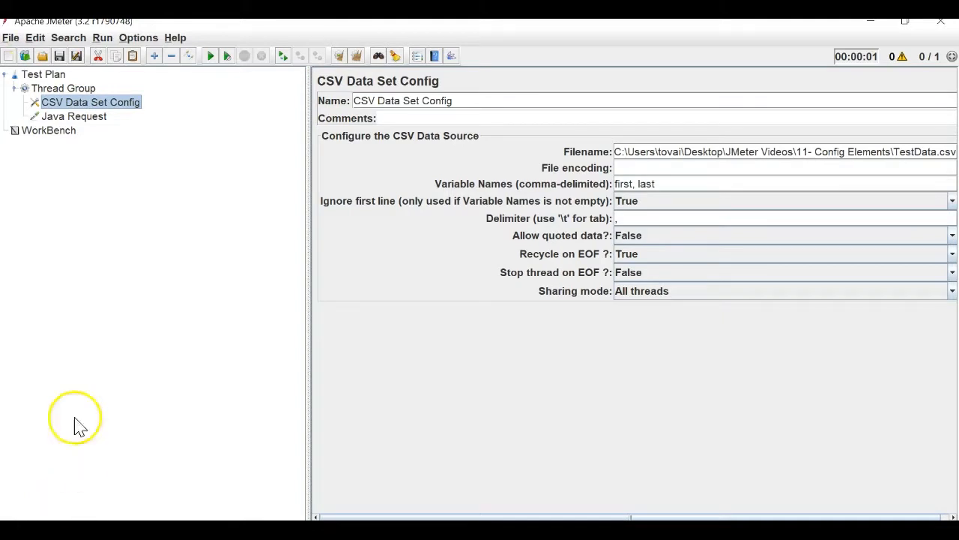
pyautogui.click(97, 120)
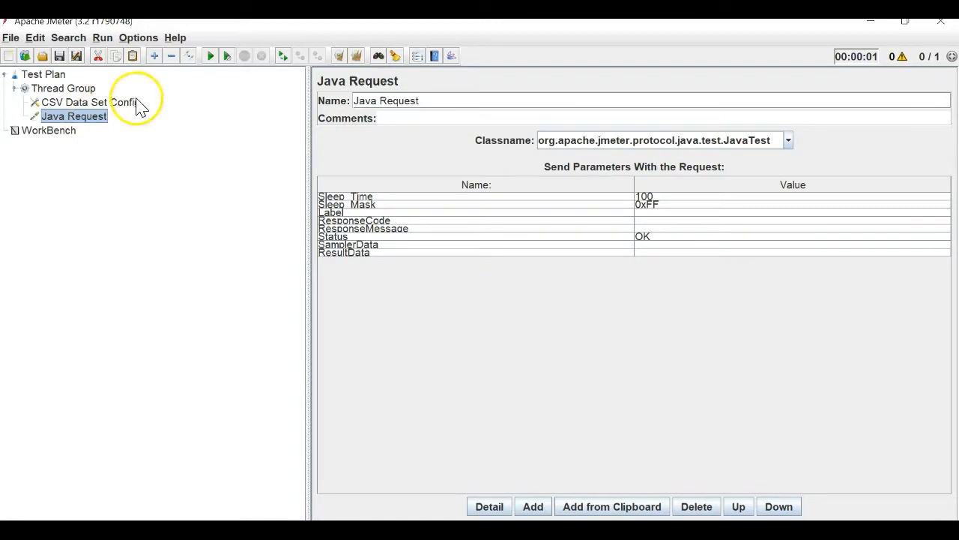
pyautogui.click(82, 105)
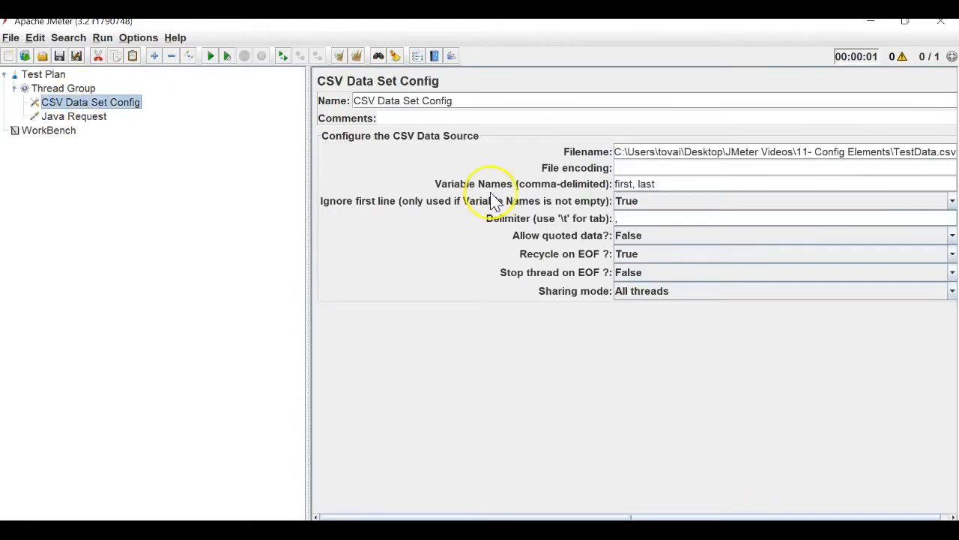
pyautogui.click(93, 119)
pyautogui.moveTo(382, 101); pyautogui.dragTo(244, 98)
pyautogui.press('BackSpace')
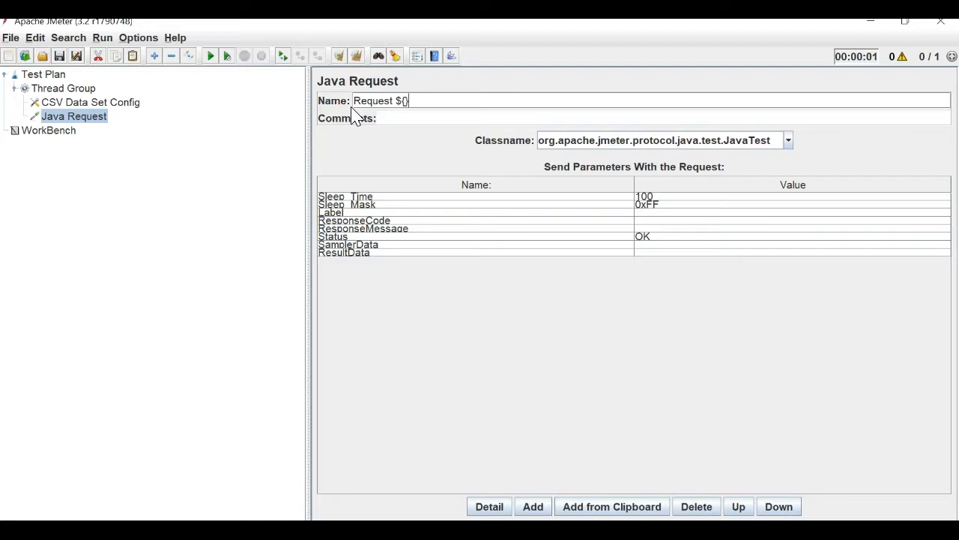
pyautogui.write('ir')
pyautogui.write('1-')
# Complete the name's second variable as ${last} after checking the TestData column names.
pyautogui.click(51, 102)
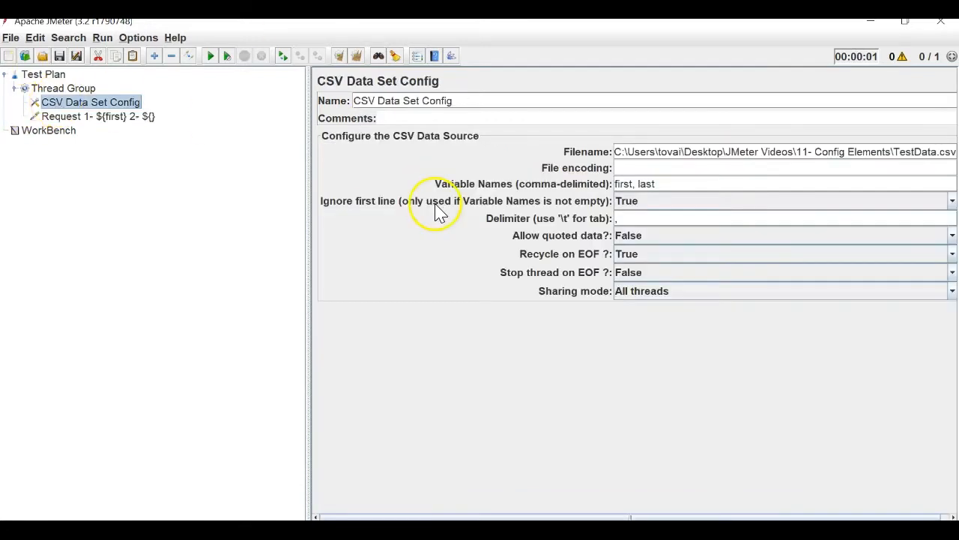
pyautogui.click(148, 118)
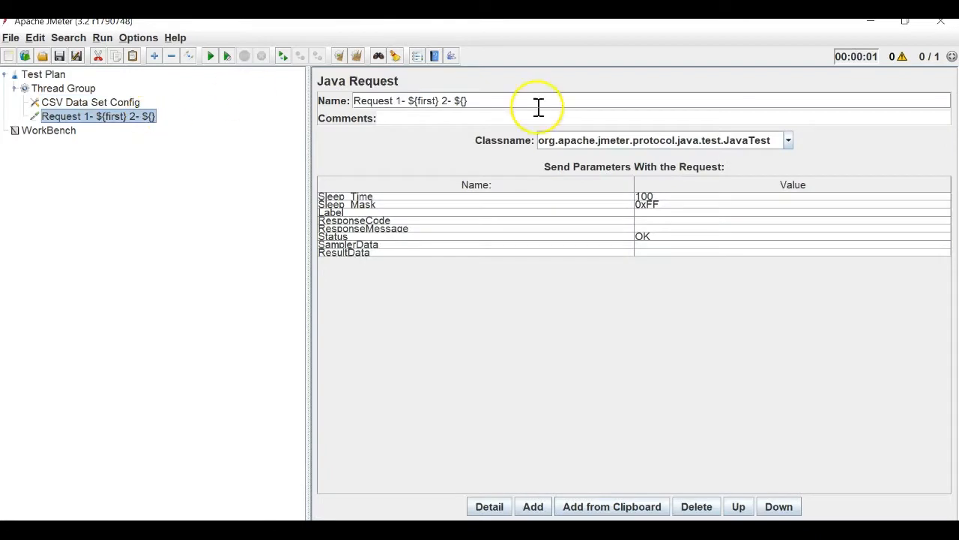
pyautogui.click(464, 100)
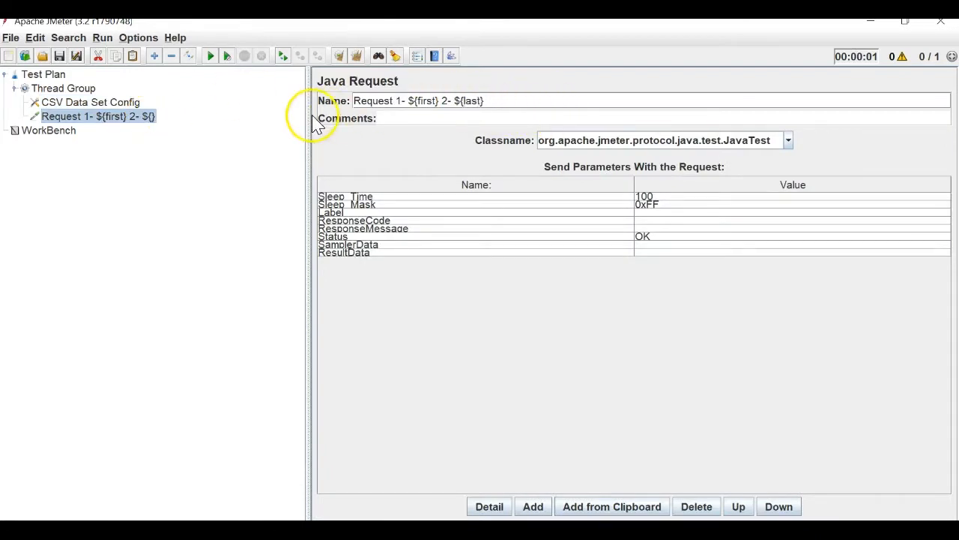
pyautogui.click(654, 529)
pyautogui.click(331, 327)
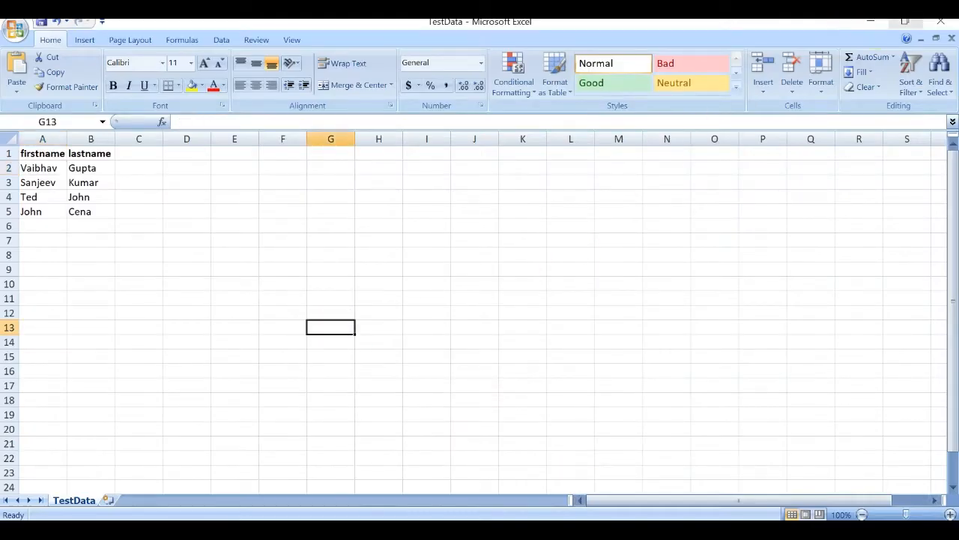
pyautogui.click(871, 23)
pyautogui.click(86, 102)
pyautogui.click(88, 117)
pyautogui.click(61, 87)
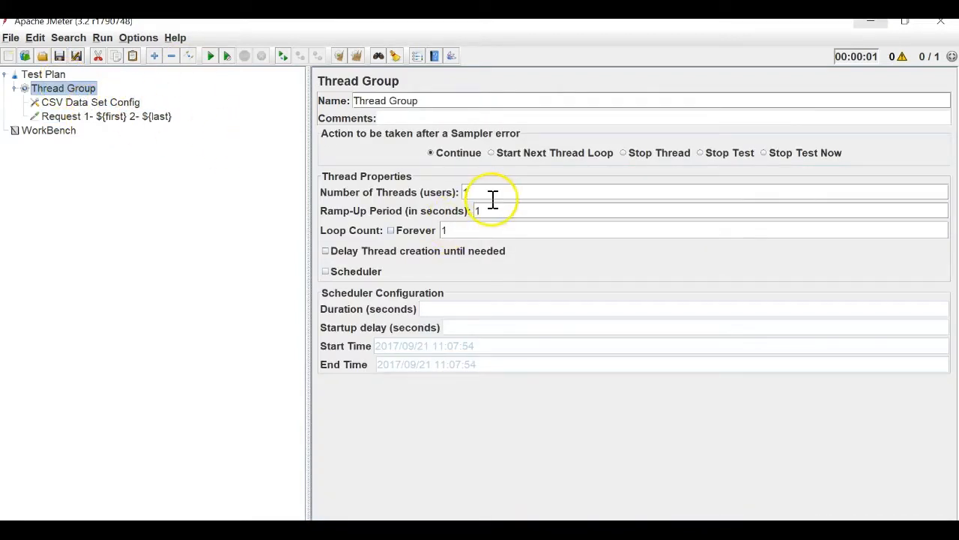
# Add a View Results Tree listener to the Thread Group.
pyautogui.rightClick(81, 102)
pyautogui.click(63, 88)
pyautogui.rightClick(75, 89)
pyautogui.moveTo(204, 101)
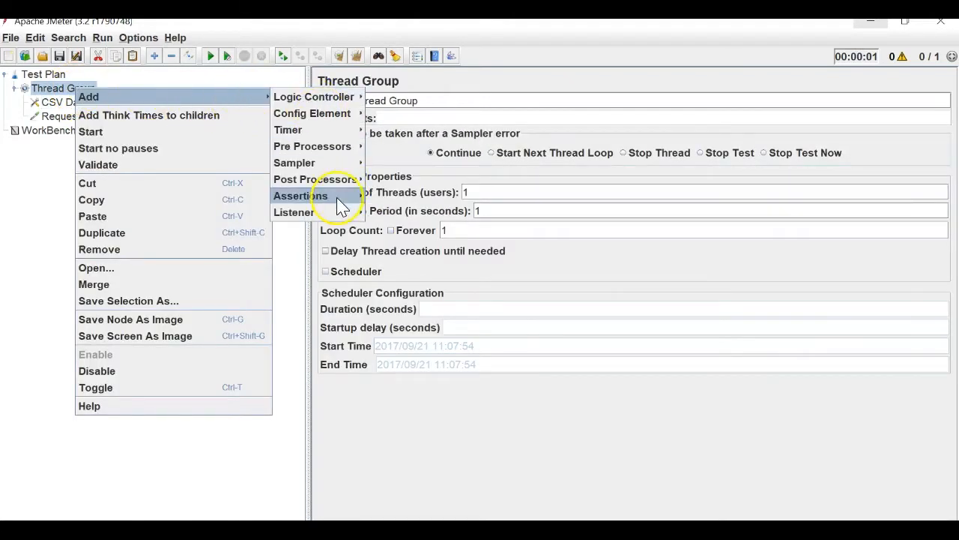
pyautogui.moveTo(339, 212)
pyautogui.click(409, 517)
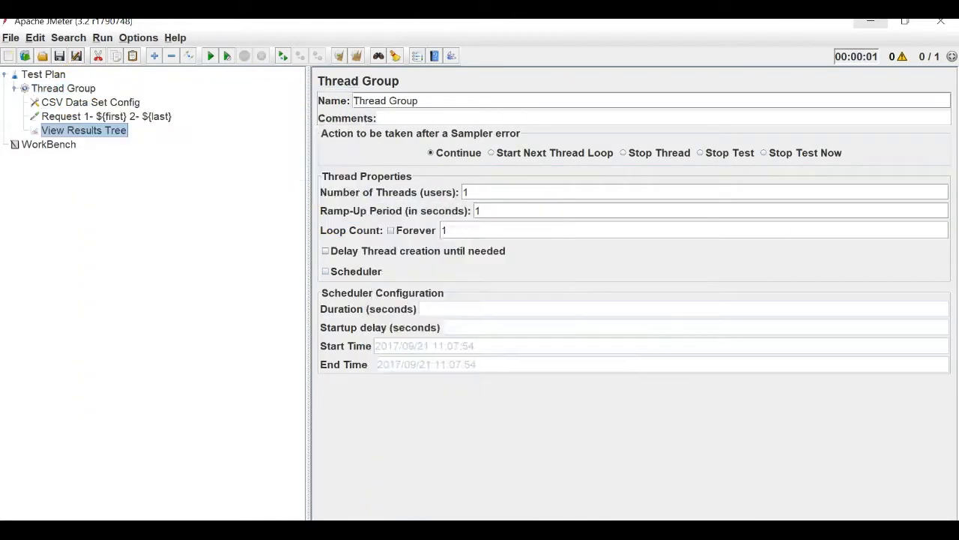
# Save the plan as CSVDataSetConfig.jmx and start a run.
pyautogui.click(33, 39)
pyautogui.moveTo(11, 42)
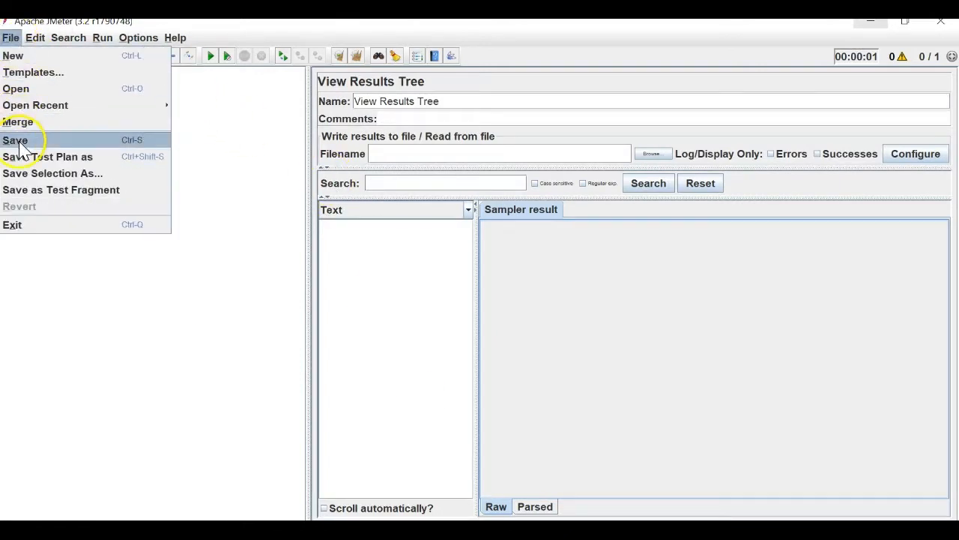
pyautogui.click(30, 173)
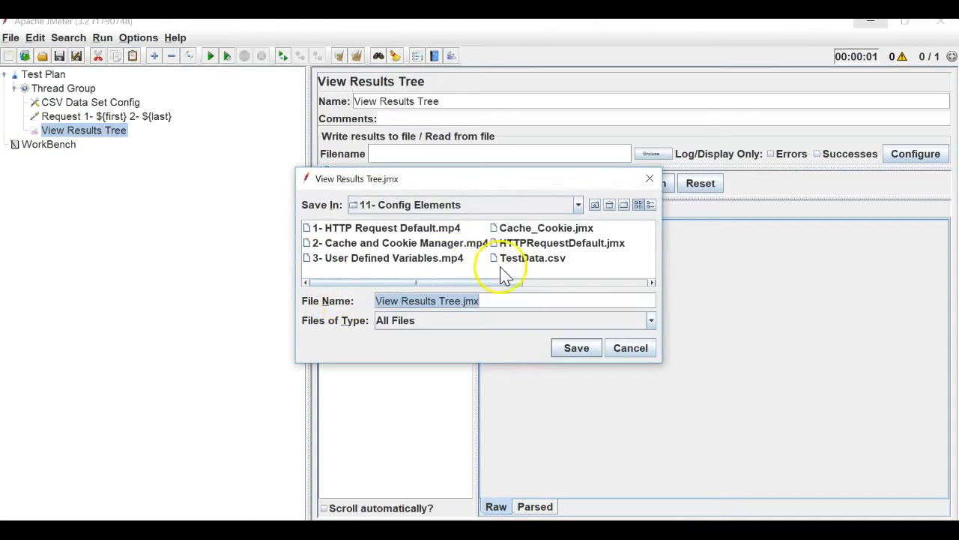
pyautogui.click(464, 300)
pyautogui.moveTo(464, 300); pyautogui.dragTo(343, 302)
pyautogui.press('BackSpace')
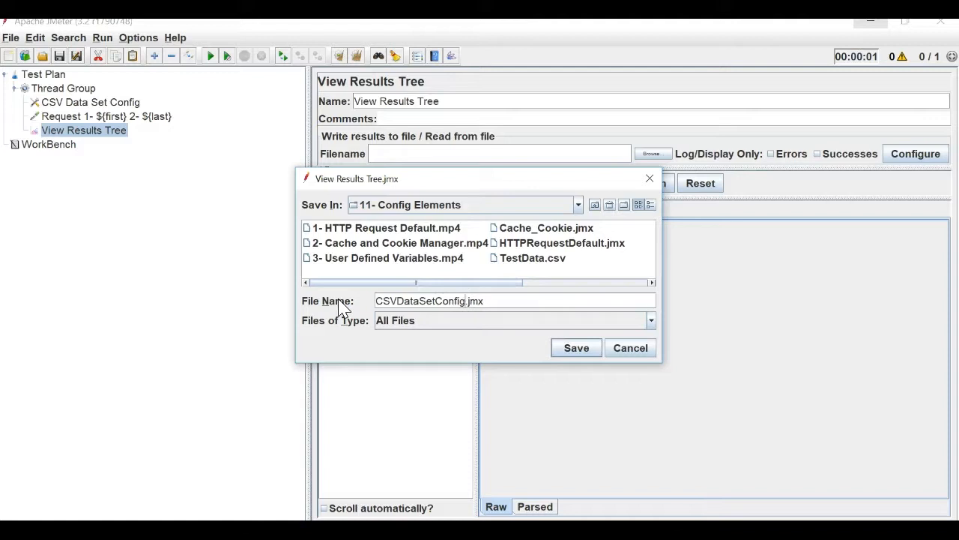
pyautogui.press('Return')
pyautogui.click(210, 56)
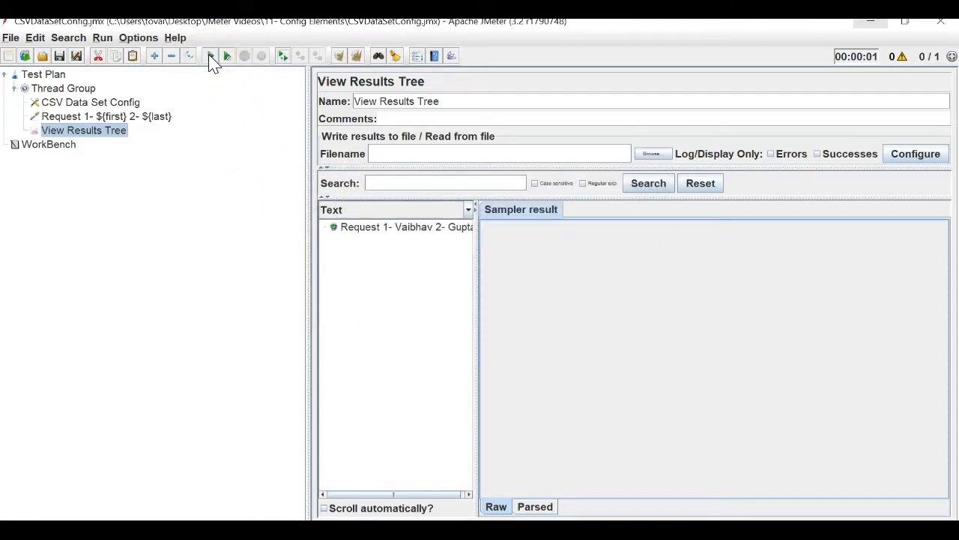
# Widen the results list and compare the request's details with TestData's first data row.
pyautogui.moveTo(475, 281); pyautogui.dragTo(556, 257)
pyautogui.click(422, 231)
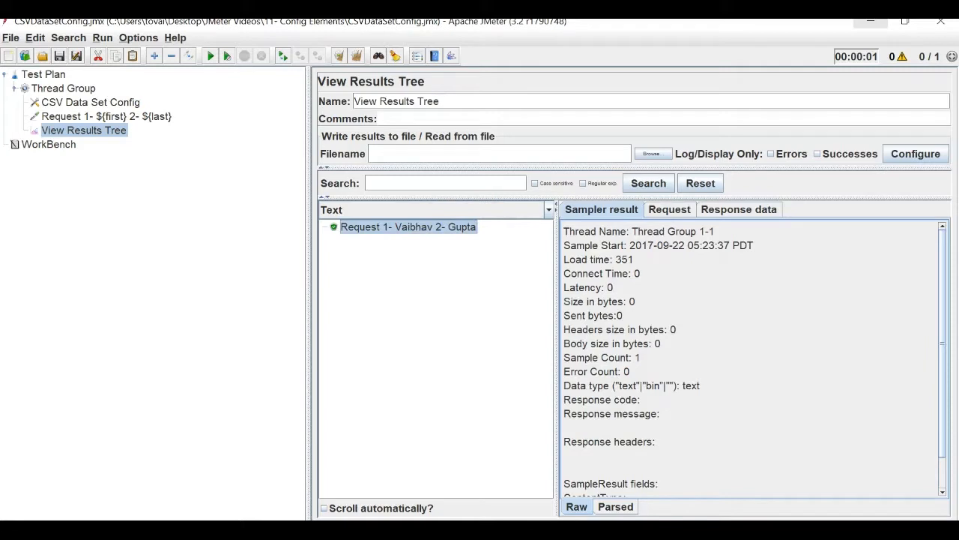
pyautogui.click(643, 529)
pyautogui.click(48, 166)
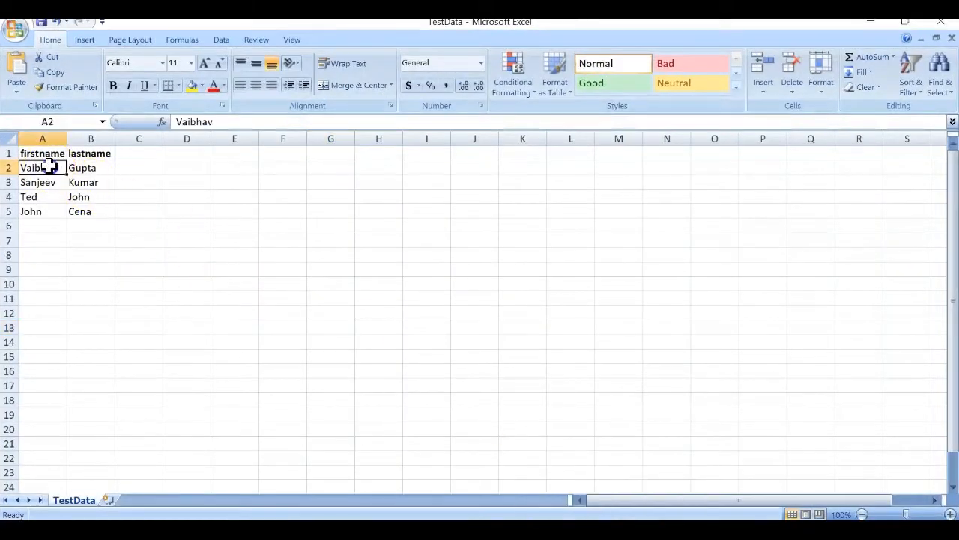
pyautogui.moveTo(49, 166); pyautogui.dragTo(84, 169)
pyautogui.hotkey('alt', 'Tab')
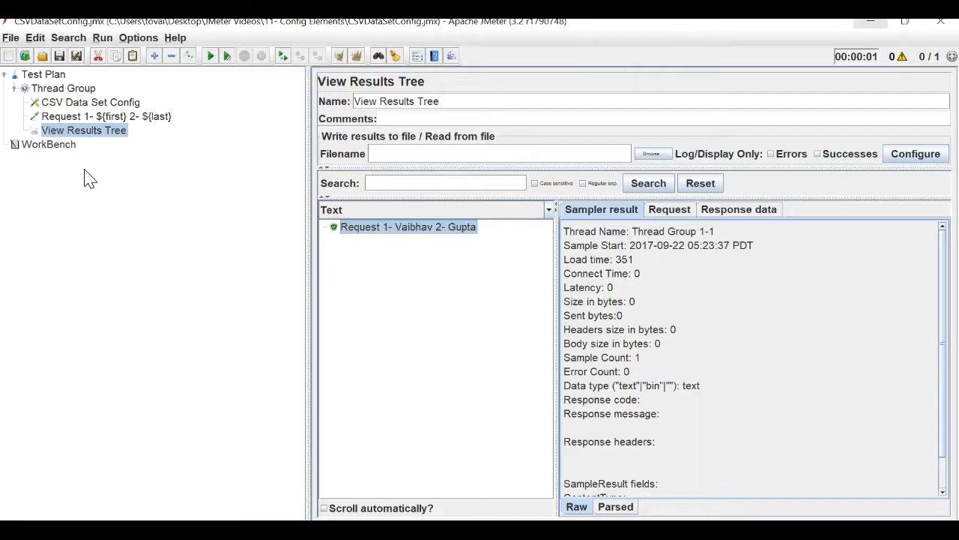
# Select the CSV Data Set Config and compare it against the TestData sheet.
pyautogui.click(66, 105)
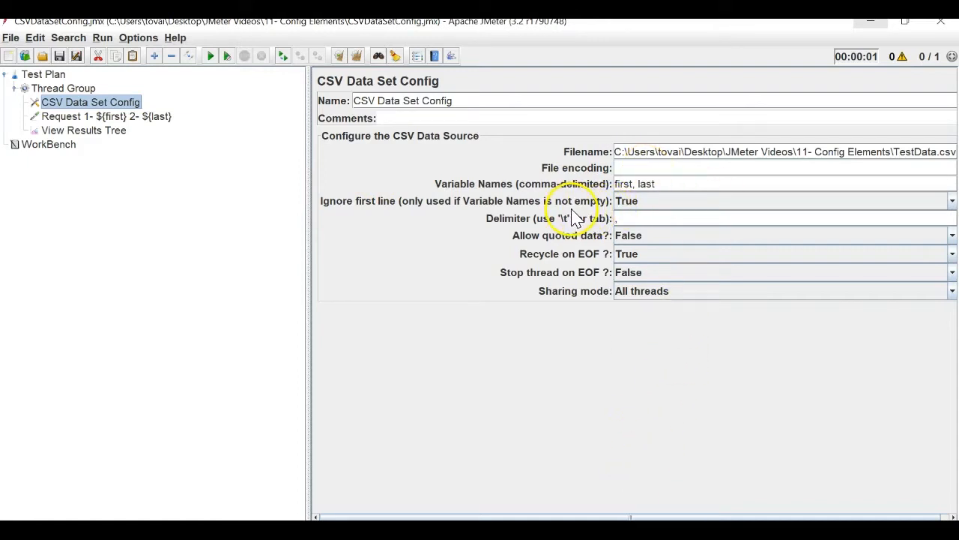
pyautogui.hotkey('alt', 'Tab')
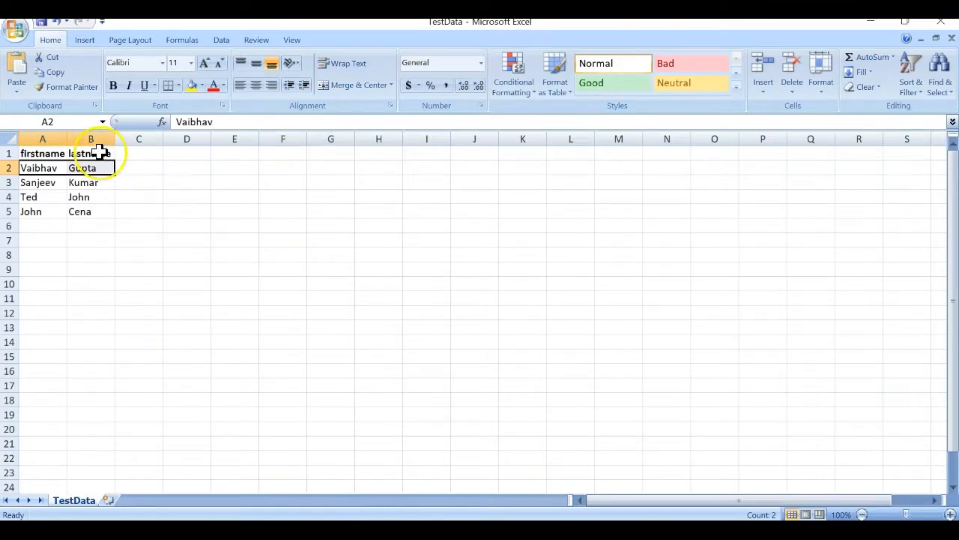
pyautogui.hotkey('alt', 'Tab')
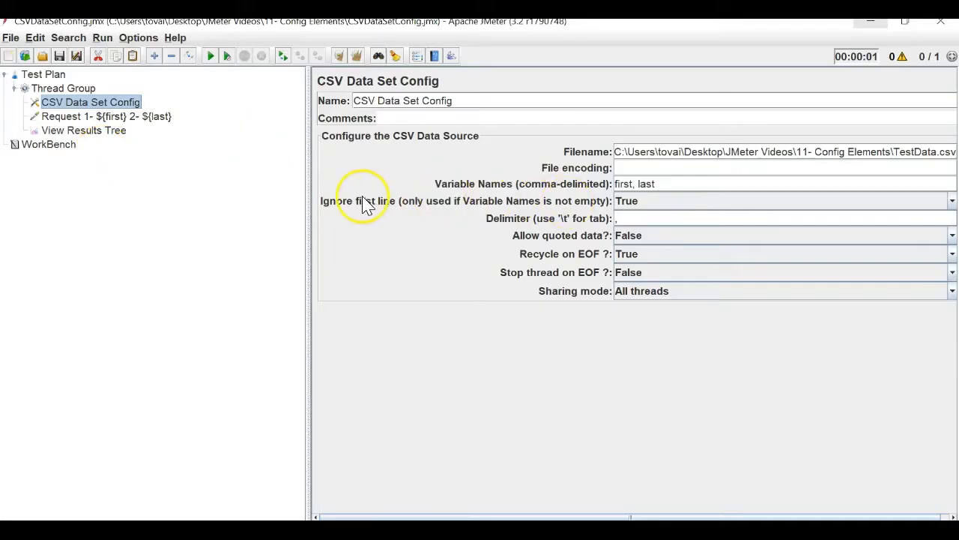
pyautogui.hotkey('alt', 'Tab')
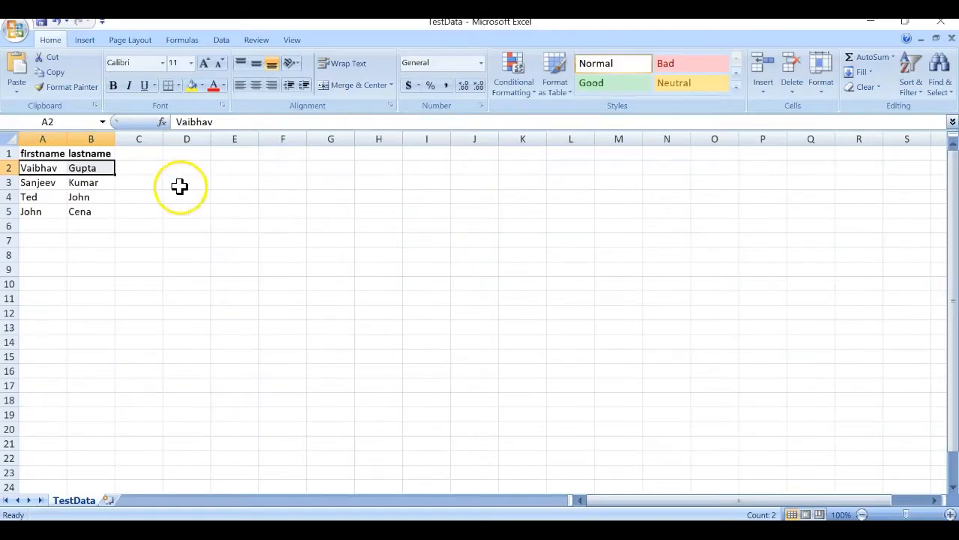
pyautogui.hotkey('alt', 'Tab')
# Set Ignore first line to False, clear the results tree and rerun the plan.
pyautogui.click(652, 202)
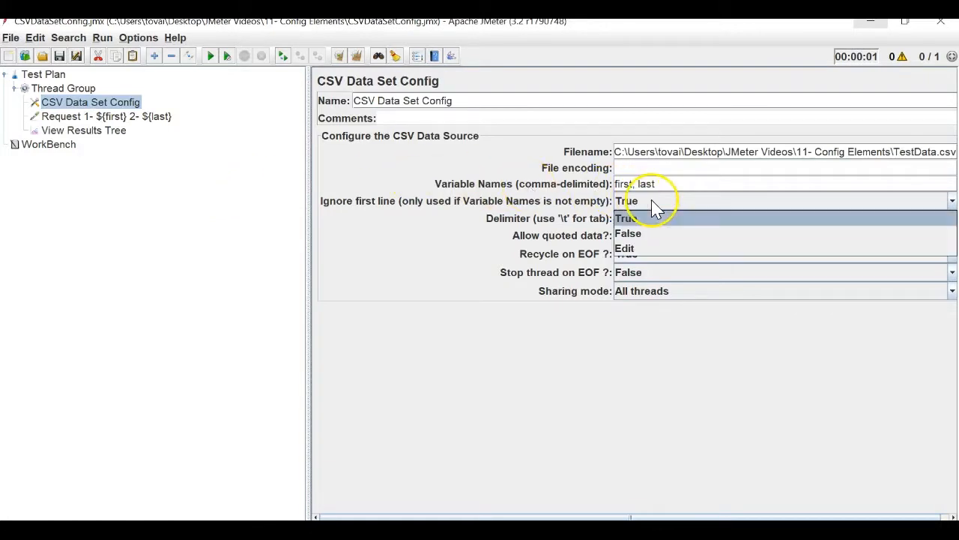
pyautogui.click(637, 236)
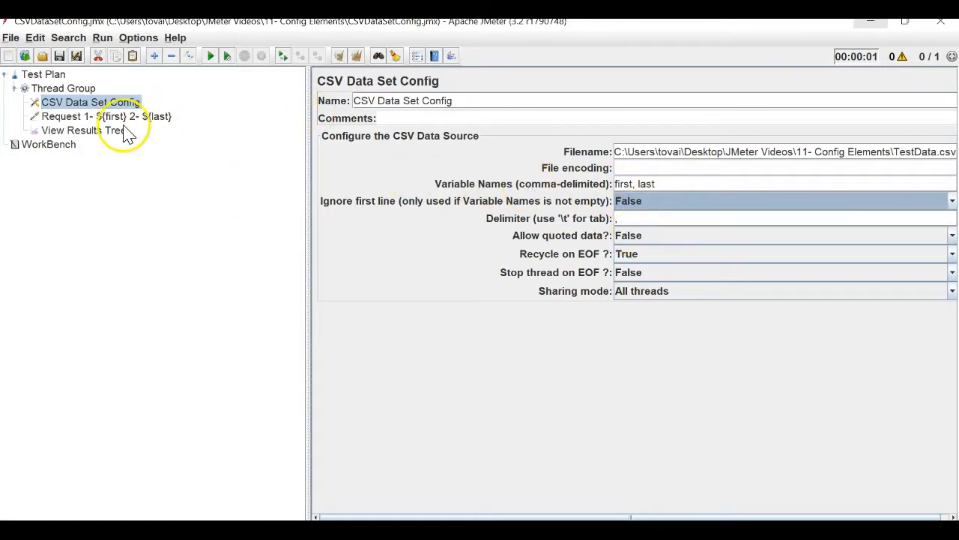
pyautogui.click(83, 130)
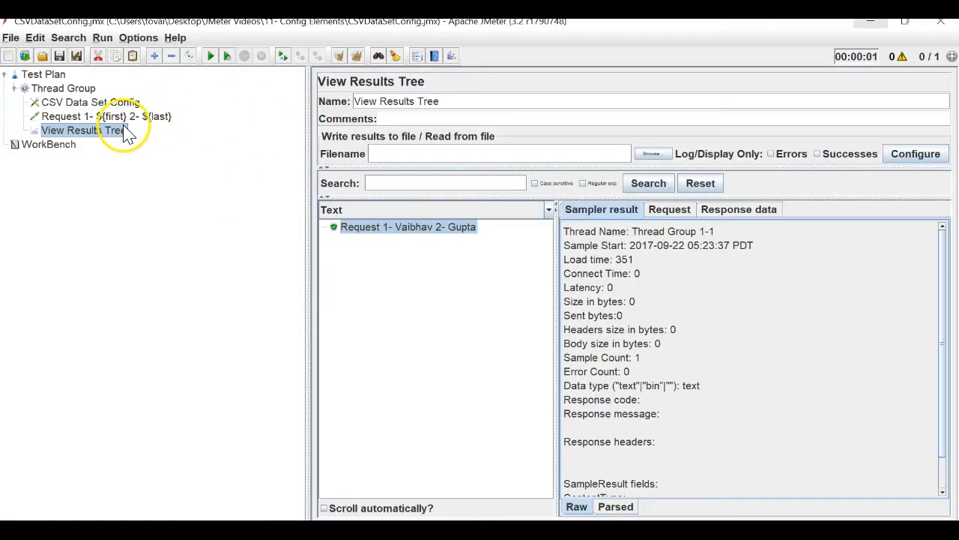
pyautogui.click(356, 57)
pyautogui.click(213, 58)
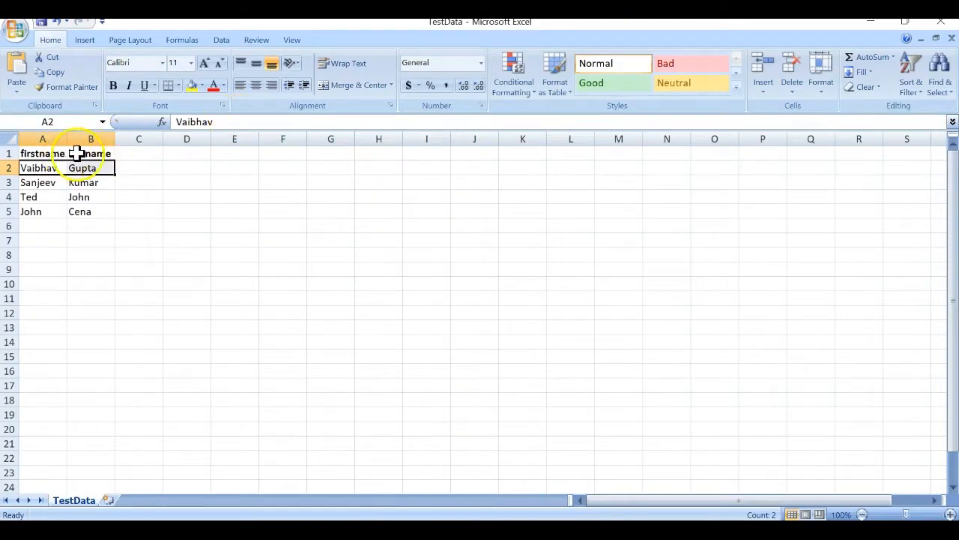
# After checking the lastname header cell, set Ignore first line back to True.
pyautogui.click(76, 154)
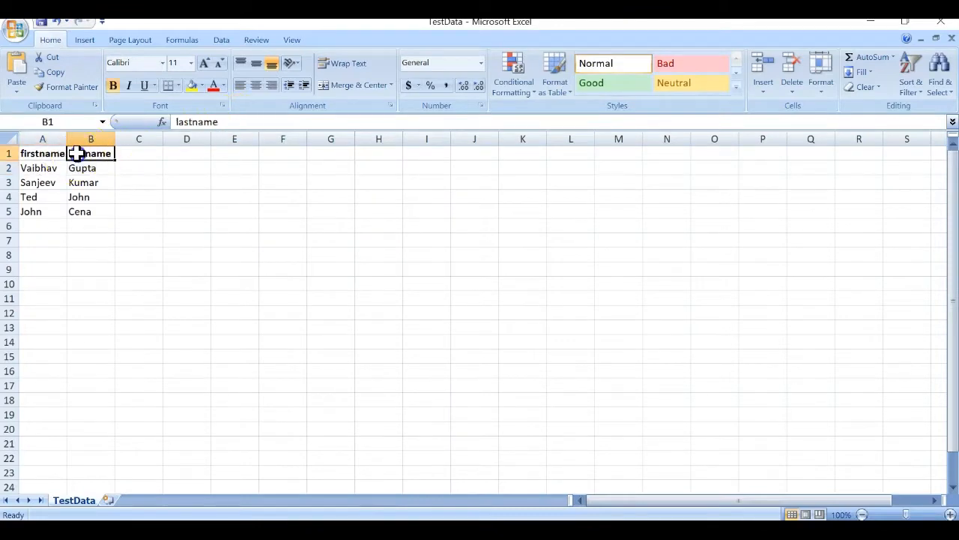
pyautogui.hotkey('alt', 'Tab')
pyautogui.click(58, 105)
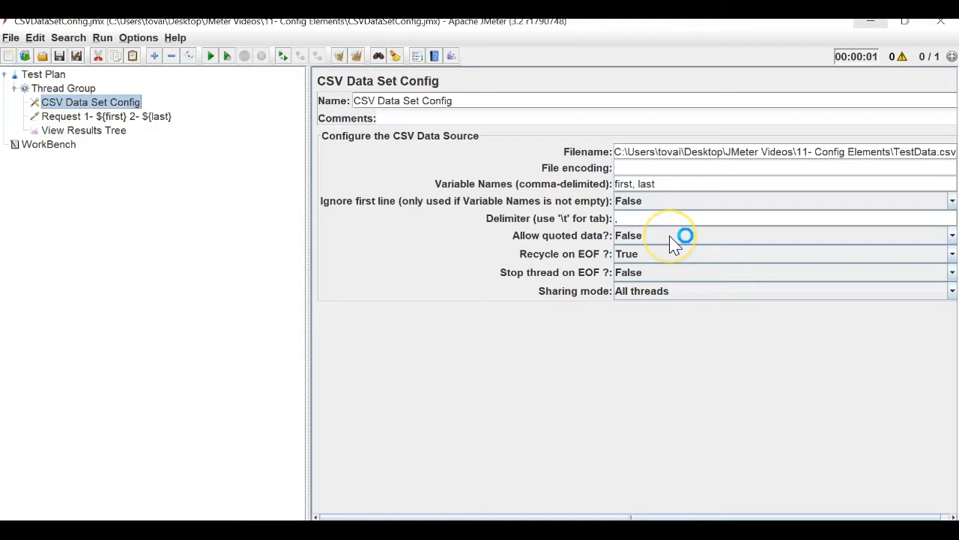
pyautogui.click(629, 200)
pyautogui.click(628, 218)
pyautogui.hotkey('alt', 'Tab')
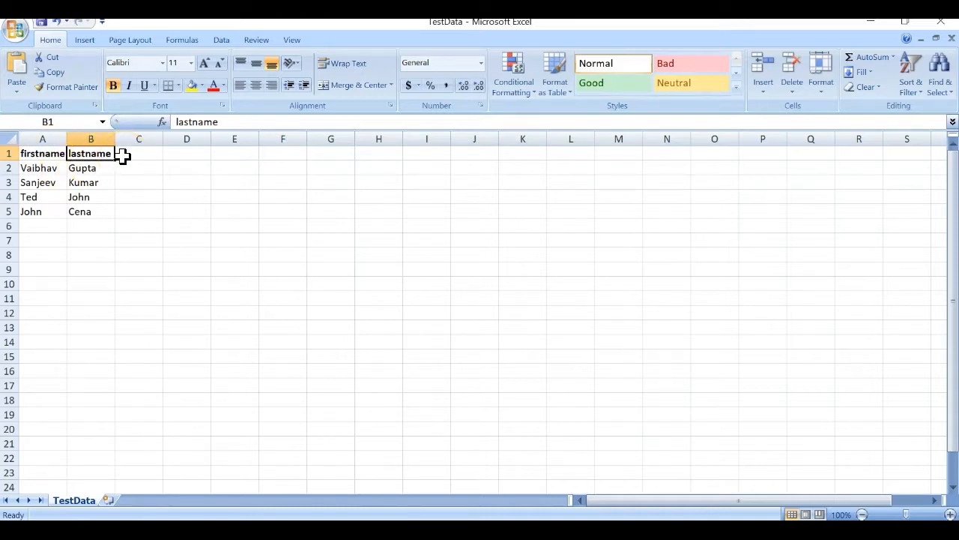
pyautogui.hotkey('alt', 'Tab')
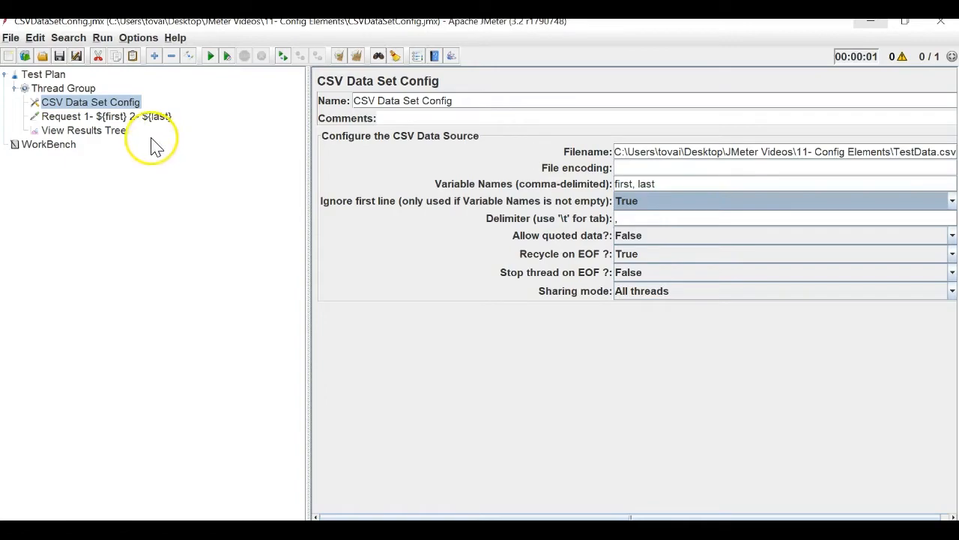
# Review the results tree, Java Request and Thread Group settings against the TestData sheet.
pyautogui.click(120, 134)
pyautogui.hotkey('alt', 'Tab')
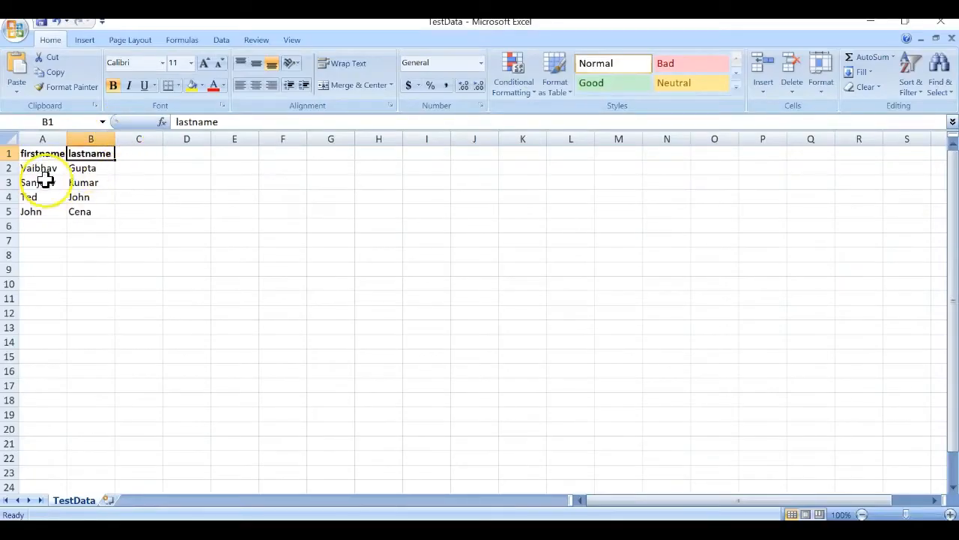
pyautogui.hotkey('alt', 'Tab')
pyautogui.click(139, 119)
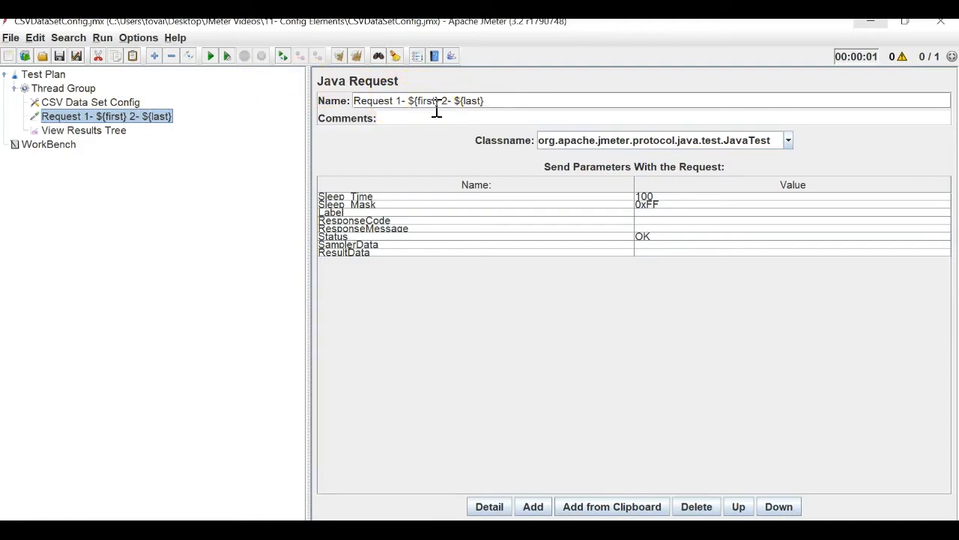
pyautogui.hotkey('alt', 'Tab')
pyautogui.hotkey('alt', 'Tab')
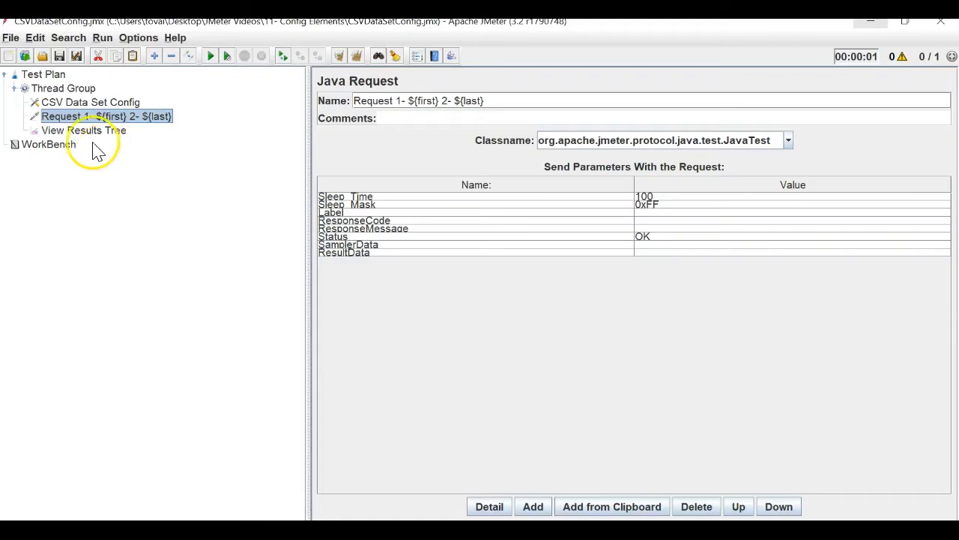
pyautogui.click(65, 89)
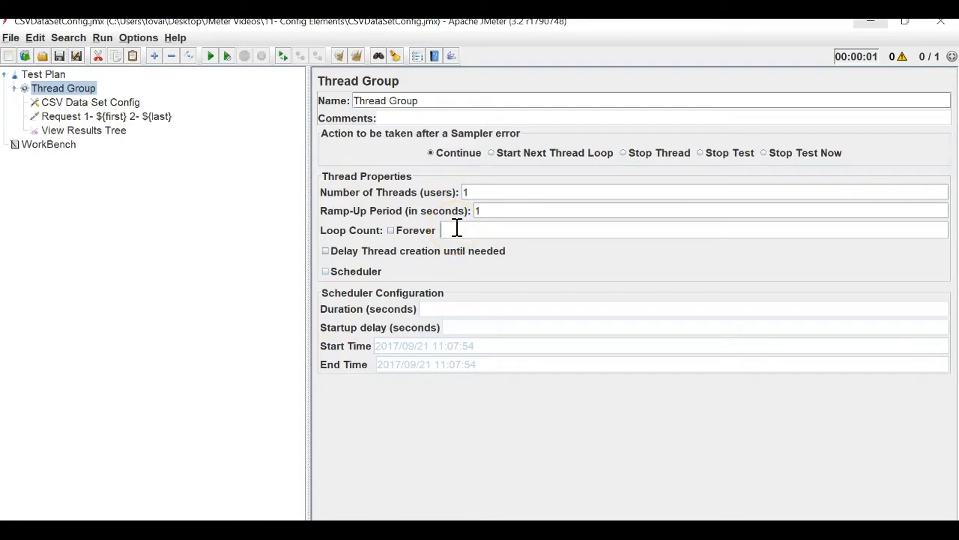
# Clear the results, rerun the plan, and compare the requests with TestData cells A3 and B3.
pyautogui.click(116, 131)
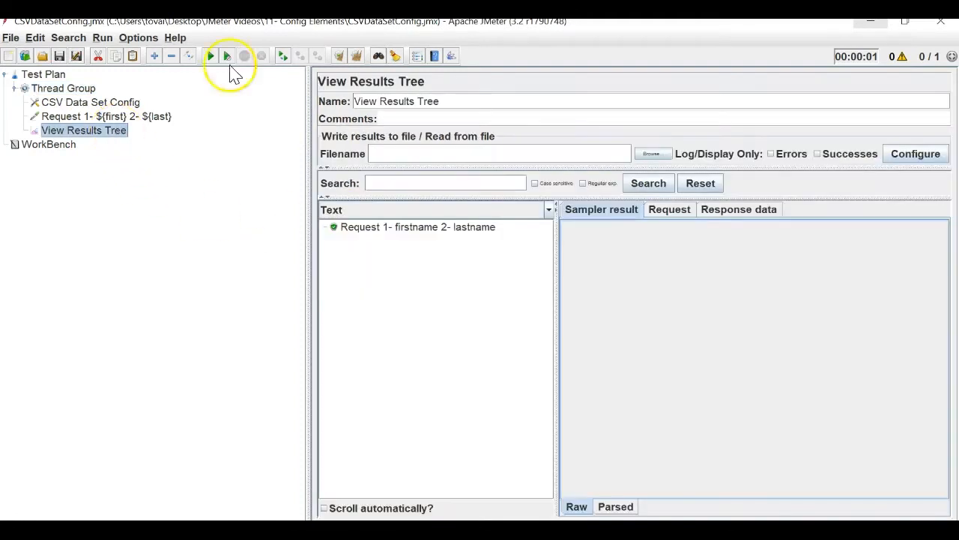
pyautogui.click(356, 56)
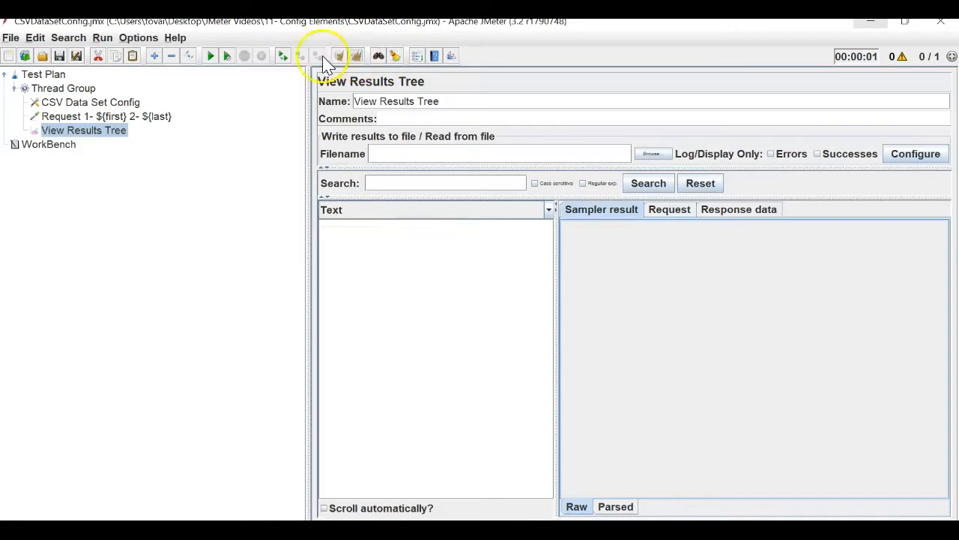
pyautogui.click(219, 59)
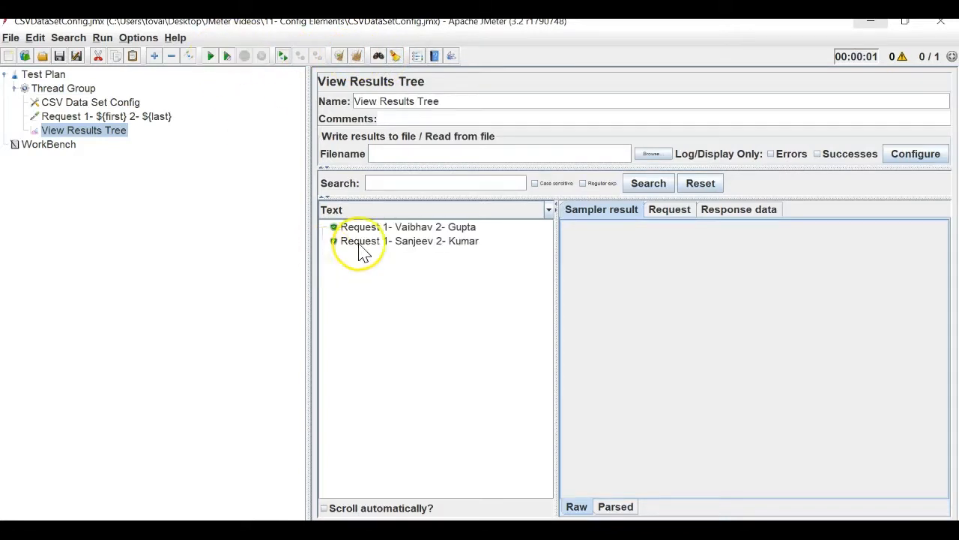
pyautogui.hotkey('alt', 'Tab')
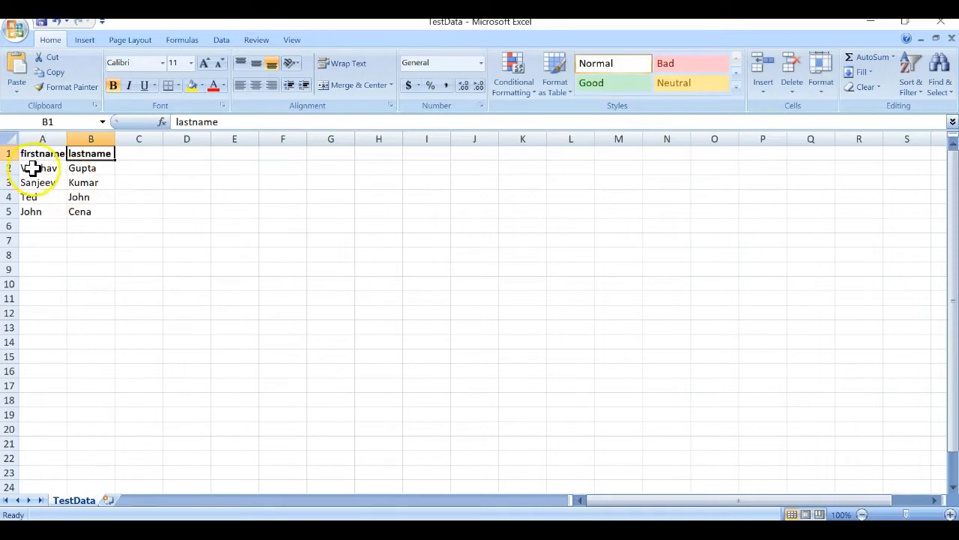
pyautogui.click(41, 182)
pyautogui.hotkey('alt', 'Tab')
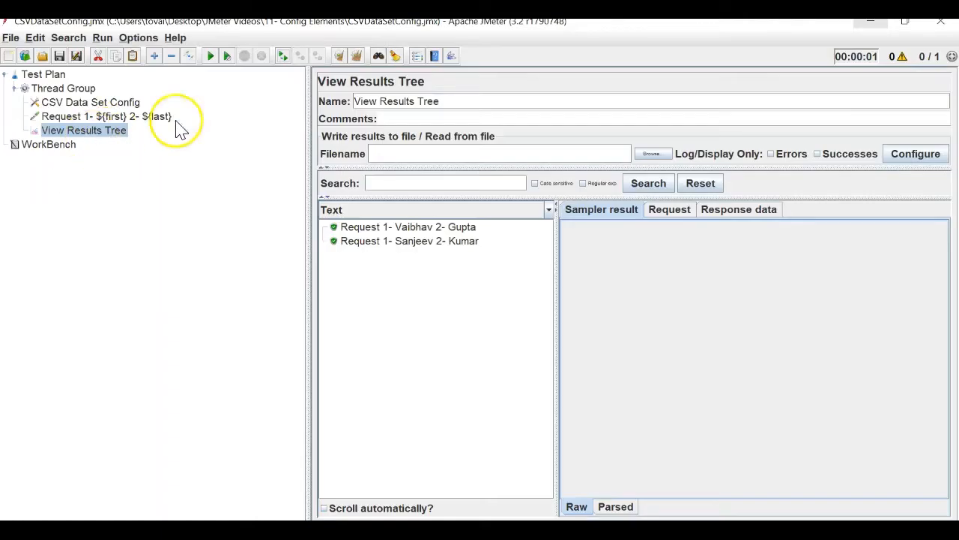
pyautogui.hotkey('alt', 'Tab')
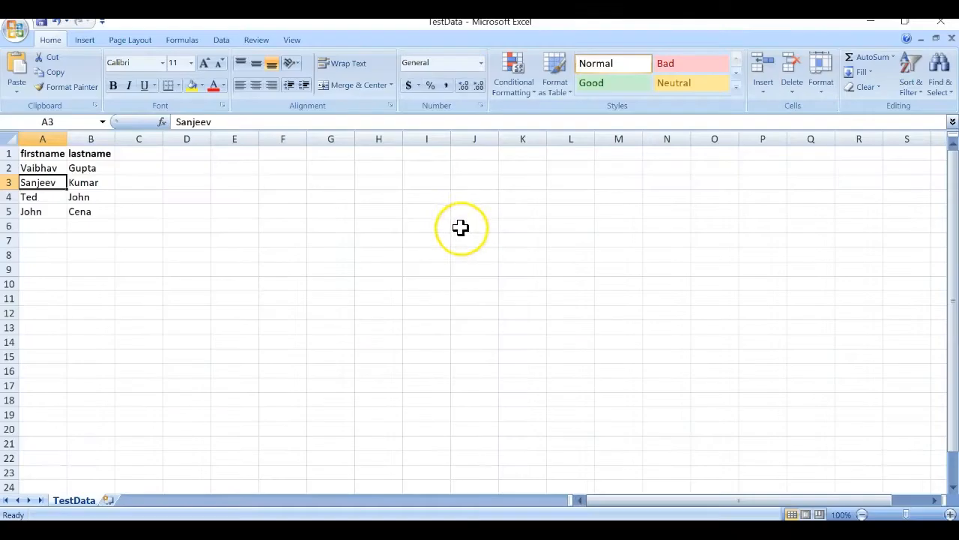
pyautogui.hotkey('alt', 'Tab')
pyautogui.hotkey('alt', 'Tab')
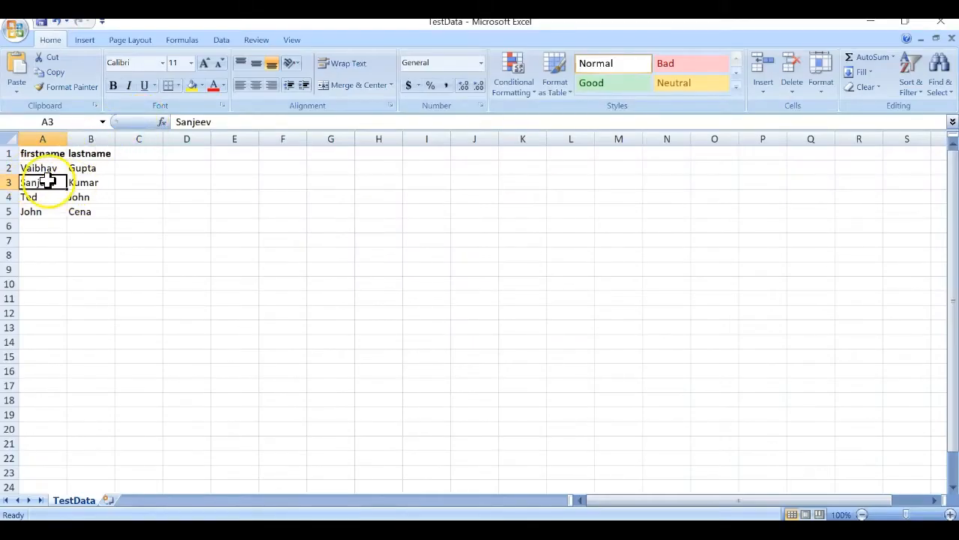
pyautogui.click(80, 182)
pyautogui.hotkey('alt', 'Tab')
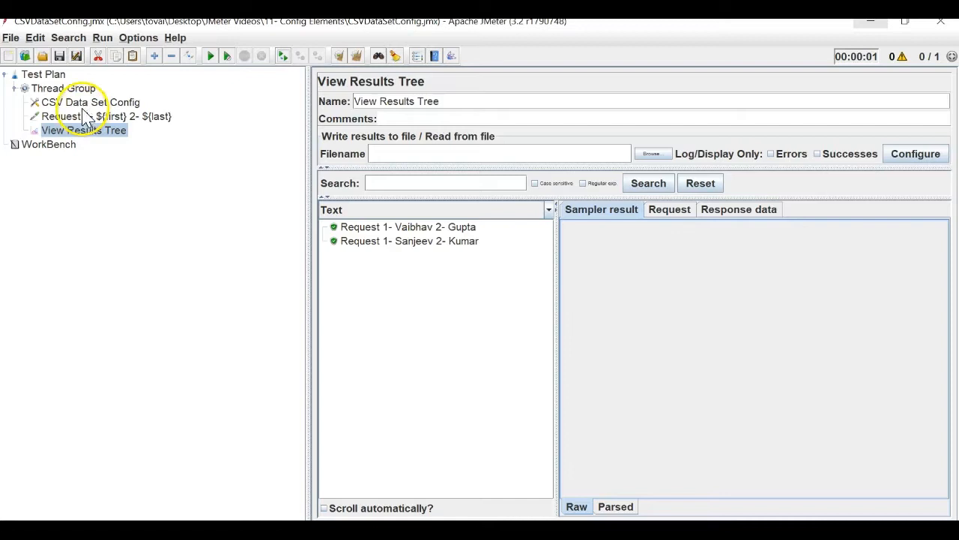
pyautogui.click(65, 90)
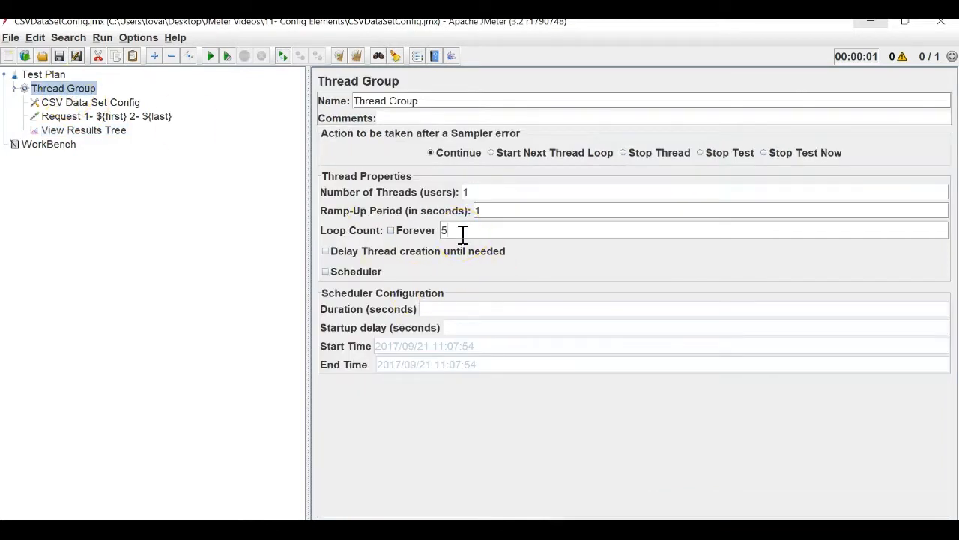
# Start a 5-loop run and inspect the fourth result's sampler details in View Results Tree.
pyautogui.hotkey('alt', 'Tab')
pyautogui.hotkey('alt', 'Tab')
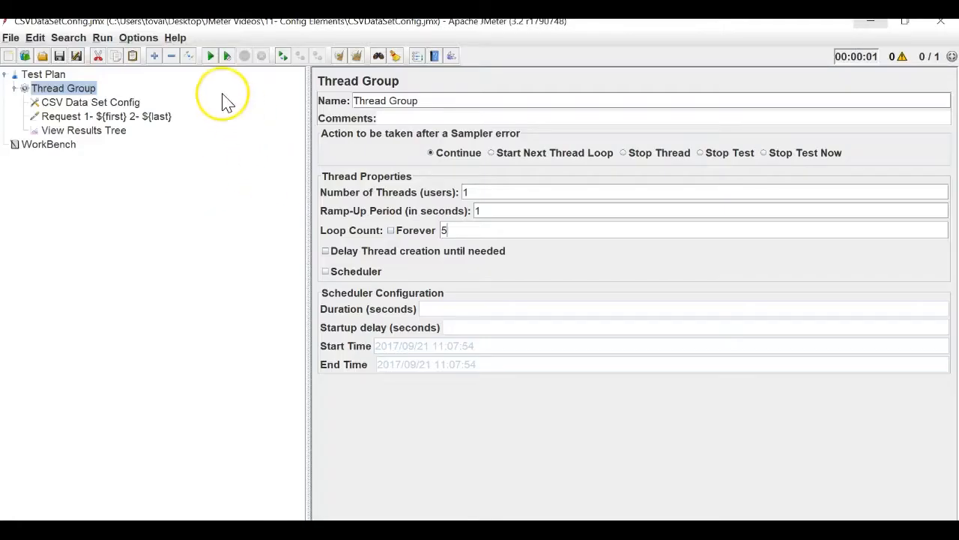
pyautogui.click(211, 56)
pyautogui.click(110, 132)
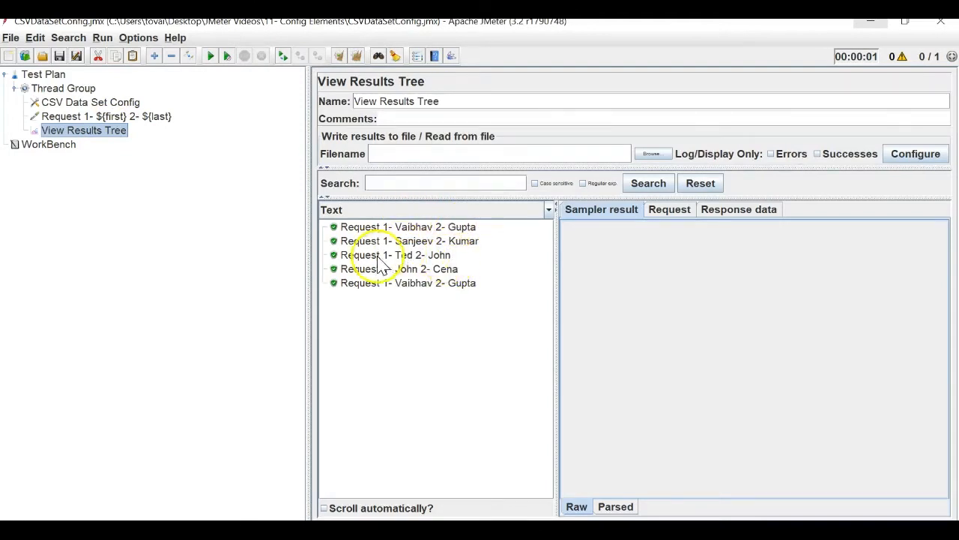
pyautogui.click(450, 273)
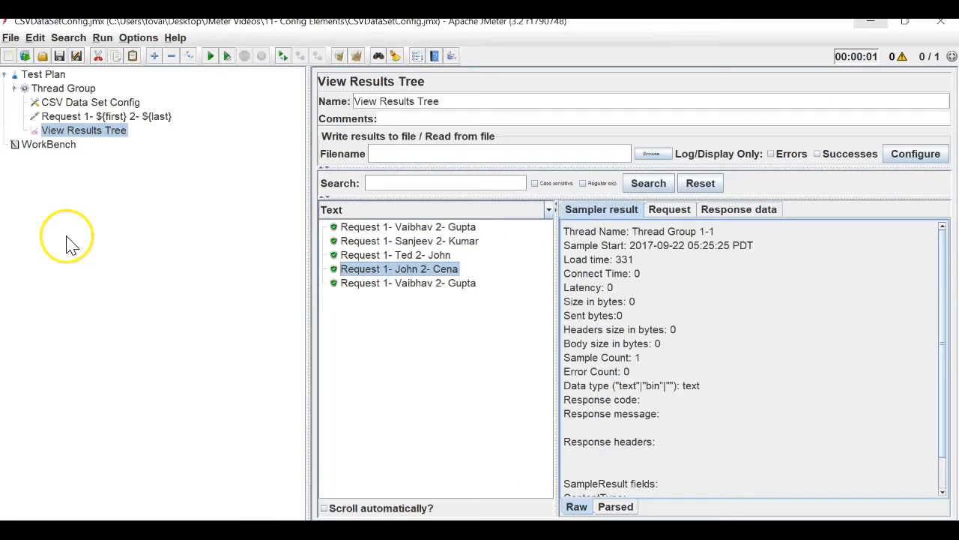
# Run the plan with 4 threads and 1 loop, then compare results with TestData cell B2.
pyautogui.click(90, 118)
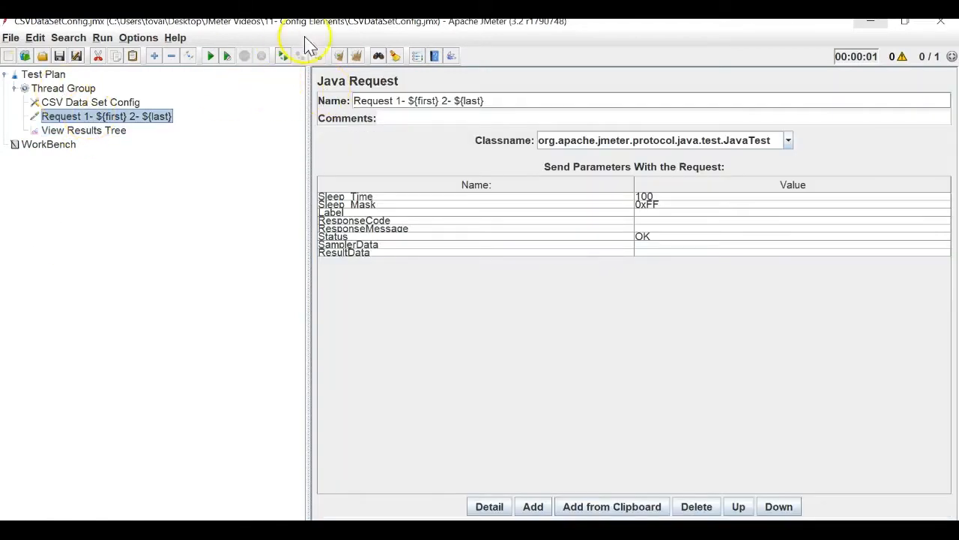
pyautogui.click(63, 88)
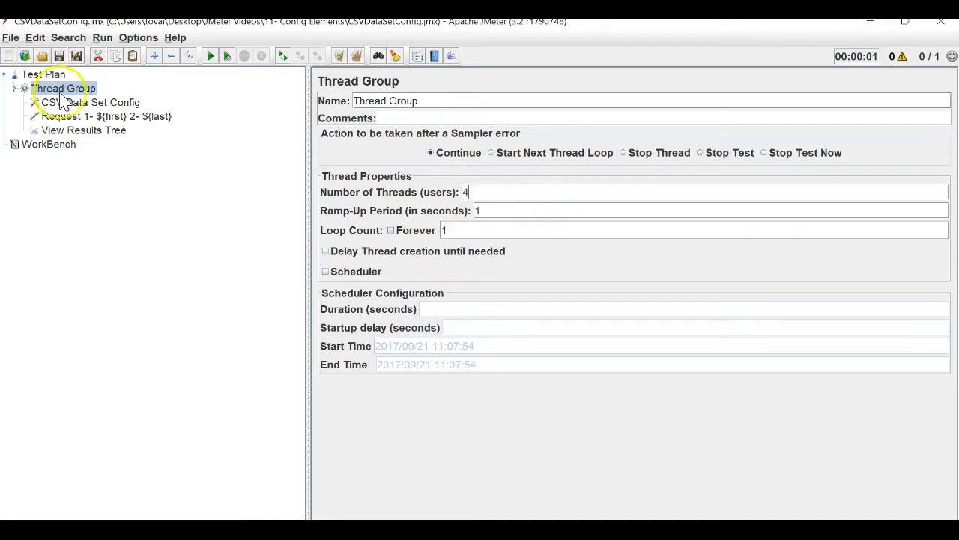
pyautogui.click(94, 131)
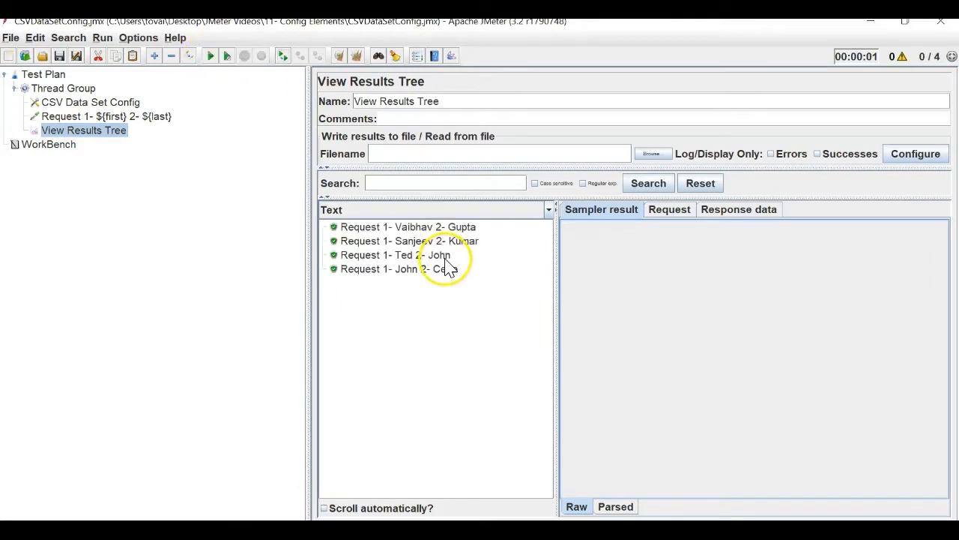
pyautogui.hotkey('alt', 'Tab')
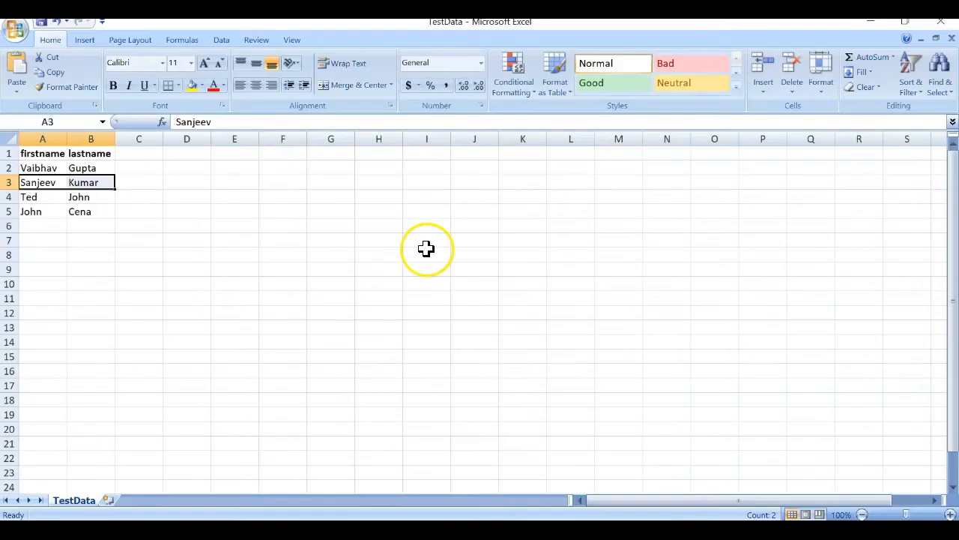
pyautogui.click(91, 168)
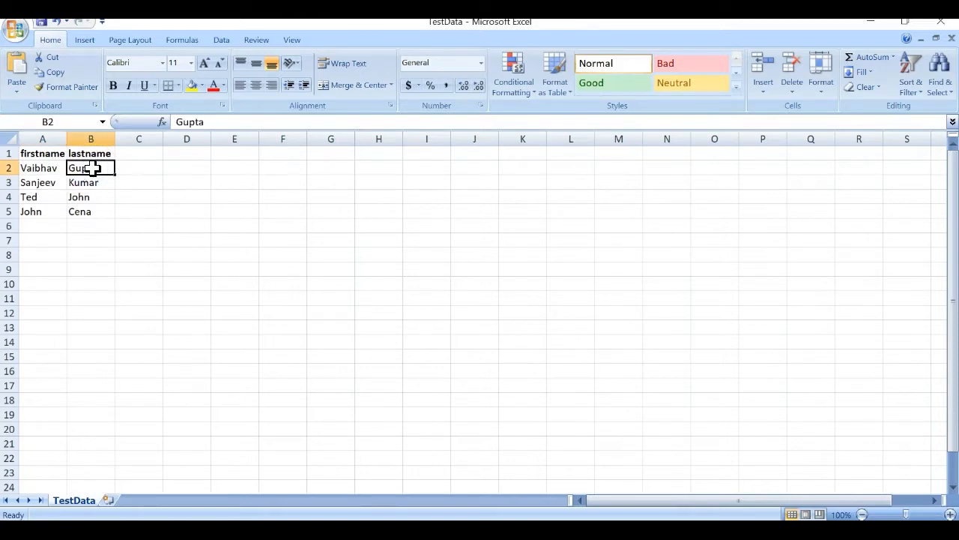
# Review the Java Request and CSV Data Set Config settings against the TestData workbook.
pyautogui.hotkey('alt', 'Tab')
pyautogui.hotkey('alt', 'Tab')
pyautogui.hotkey('alt', 'Tab')
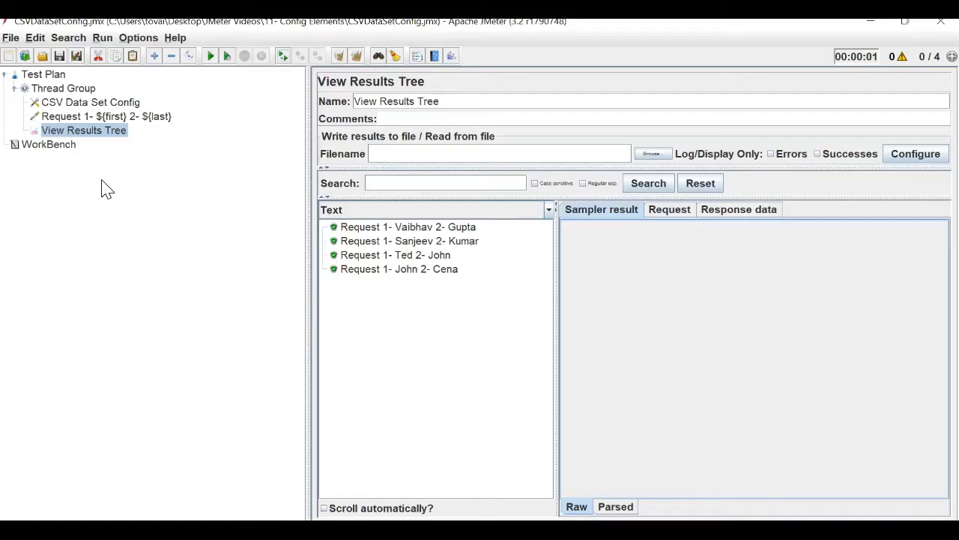
pyautogui.click(115, 122)
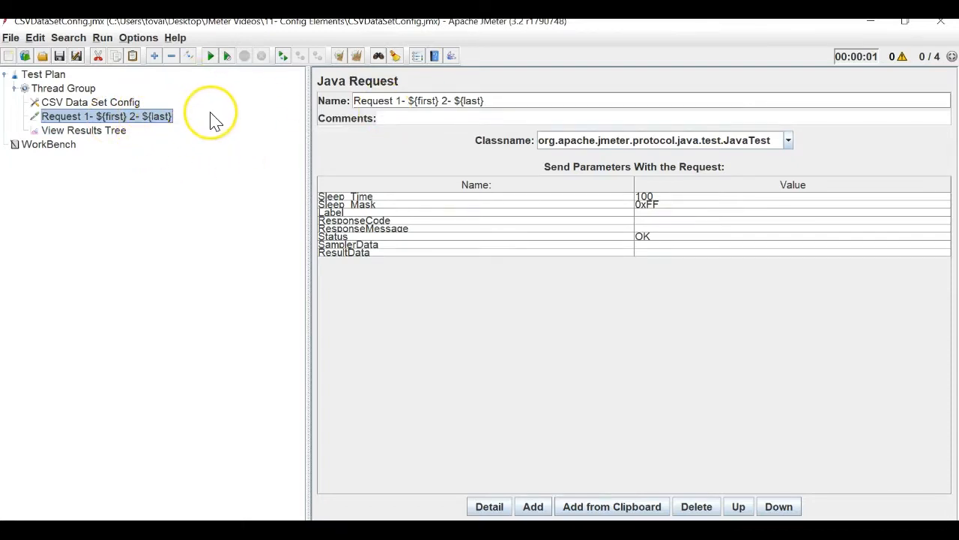
pyautogui.hotkey('alt', 'Tab')
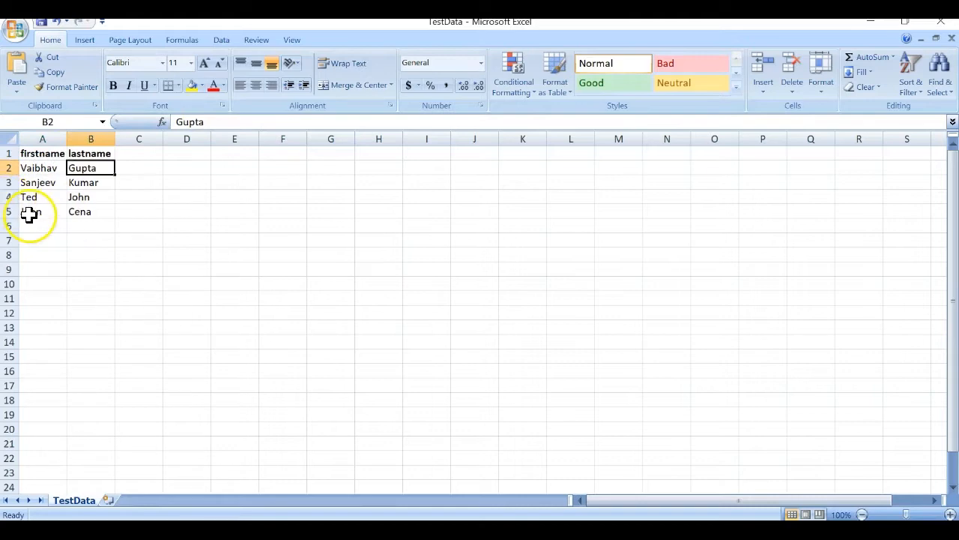
pyautogui.hotkey('alt', 'Tab')
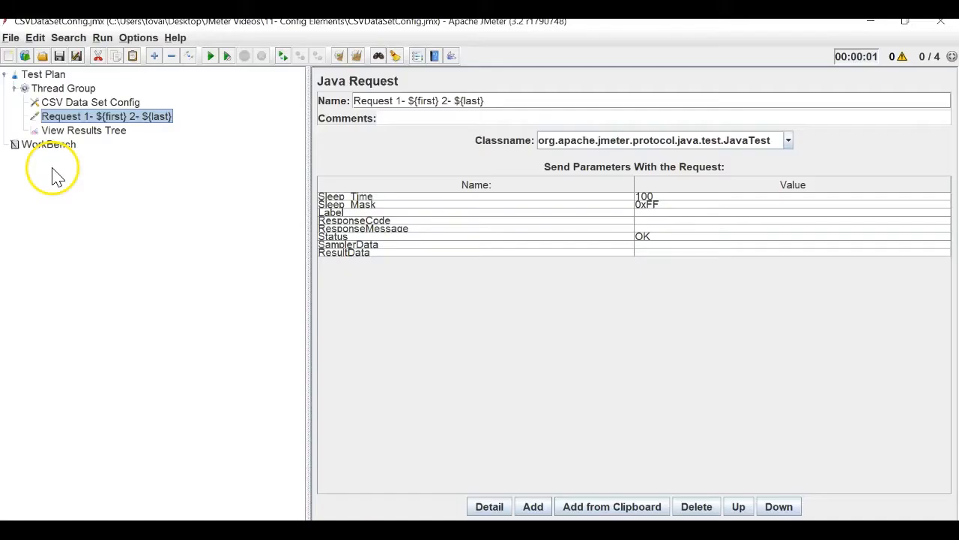
pyautogui.click(92, 105)
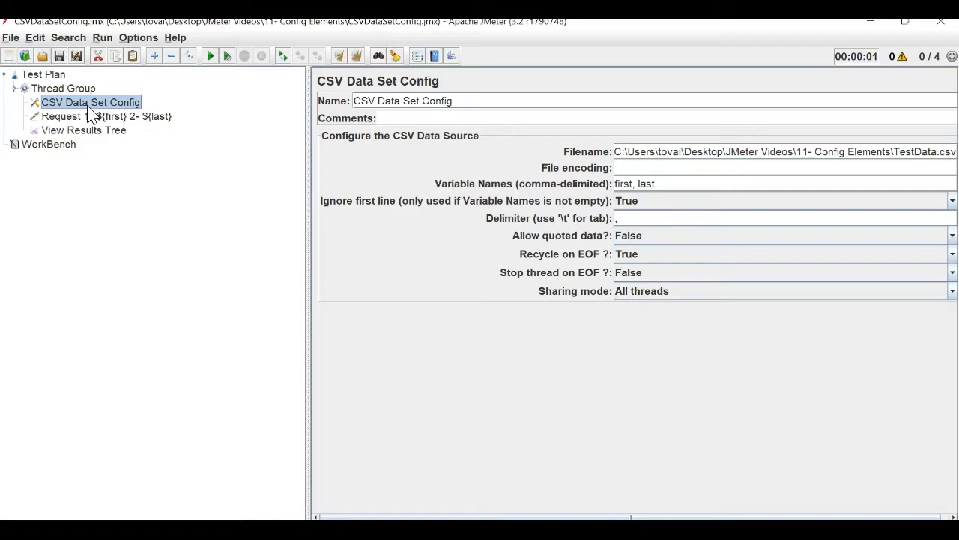
pyautogui.hotkey('alt', 'Tab')
pyautogui.hotkey('alt', 'Tab')
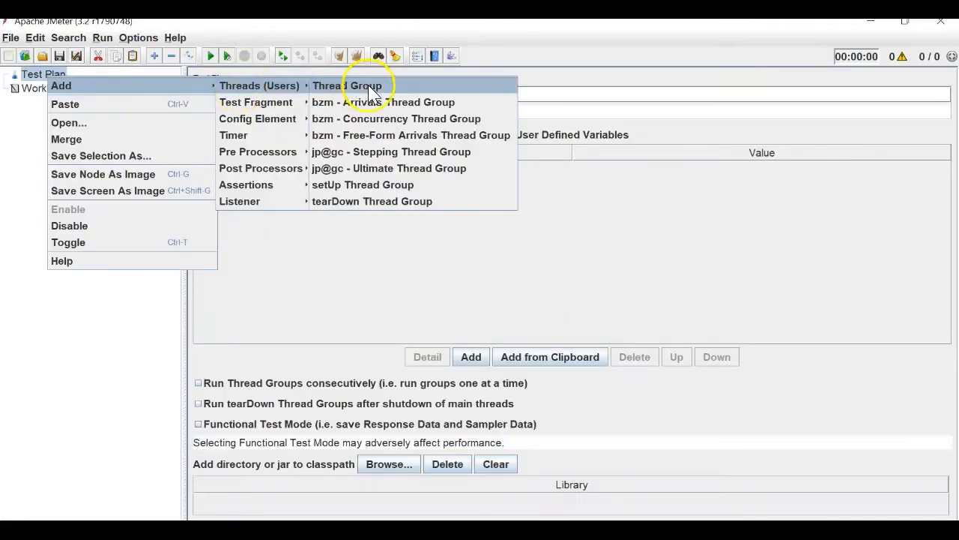
# Add a Thread Group to the new plan with a Random Variable config element under it.
pyautogui.click(379, 85)
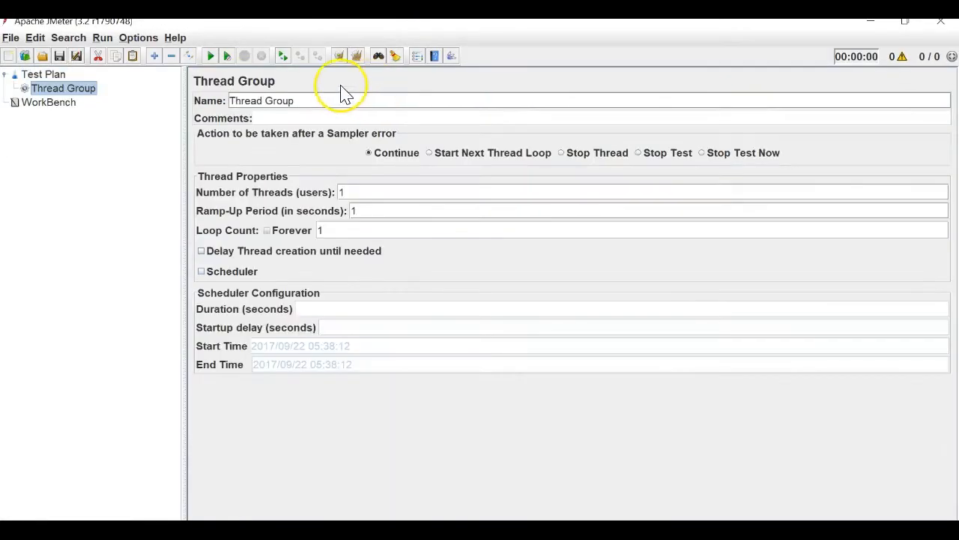
pyautogui.rightClick(39, 90)
pyautogui.moveTo(143, 88)
pyautogui.moveTo(269, 90)
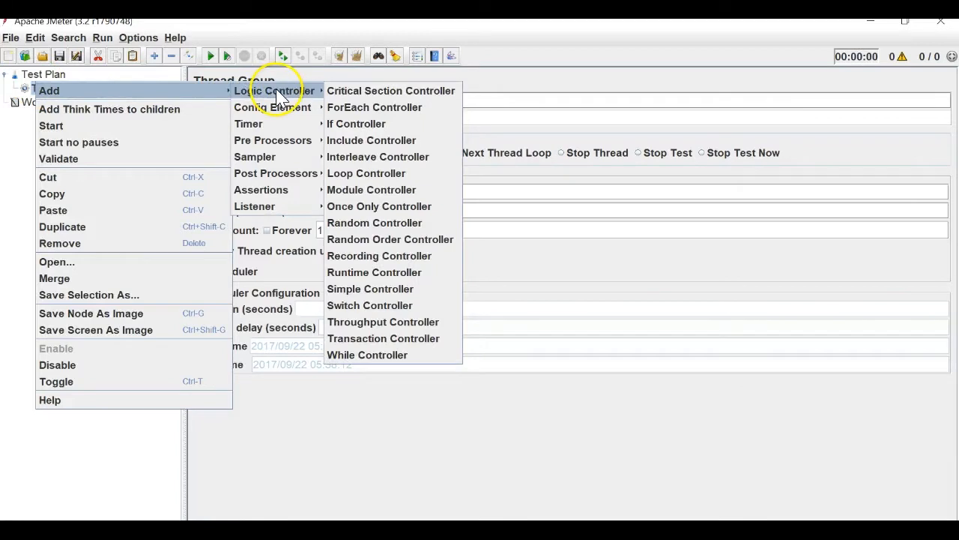
pyautogui.moveTo(303, 107)
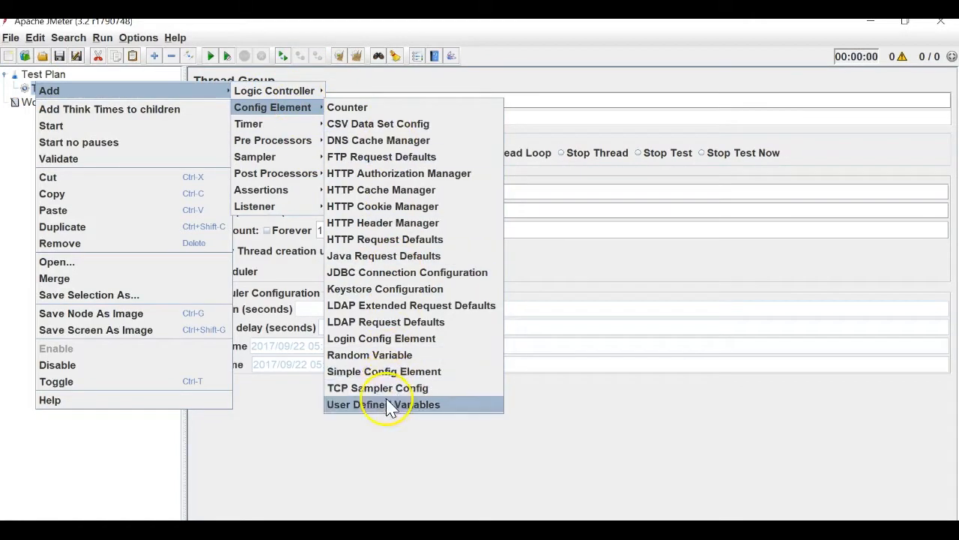
pyautogui.click(419, 362)
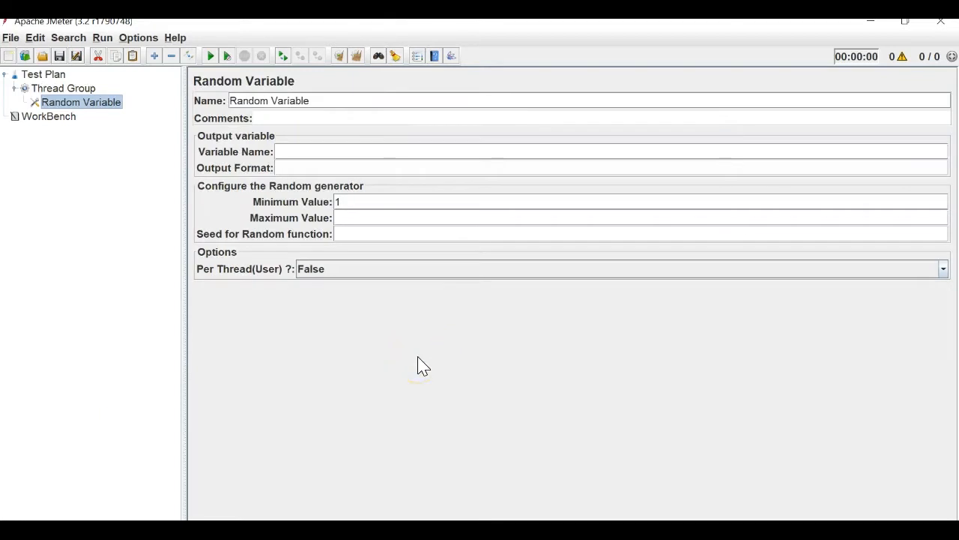
# Add a Java Request sampler under the Thread Group and rename it Java 1.
pyautogui.rightClick(75, 91)
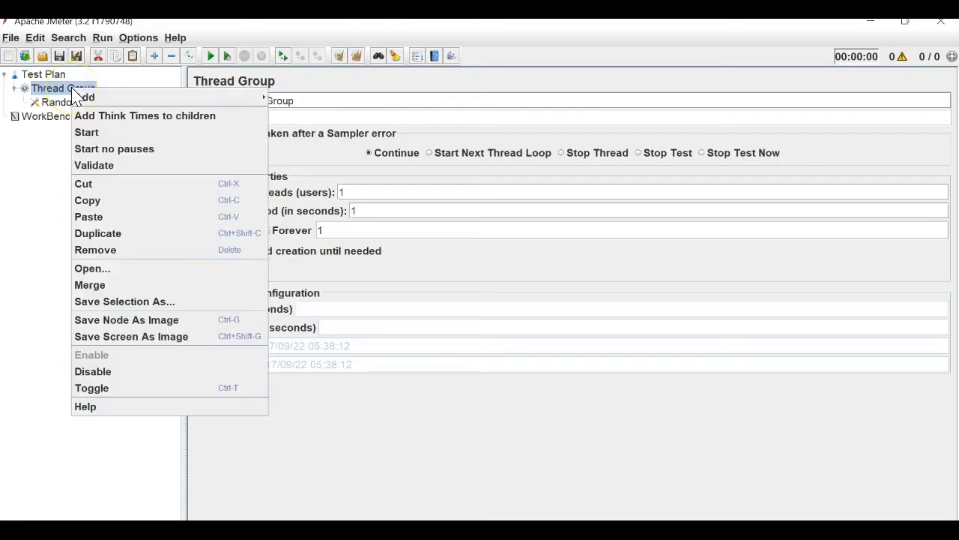
pyautogui.moveTo(165, 97)
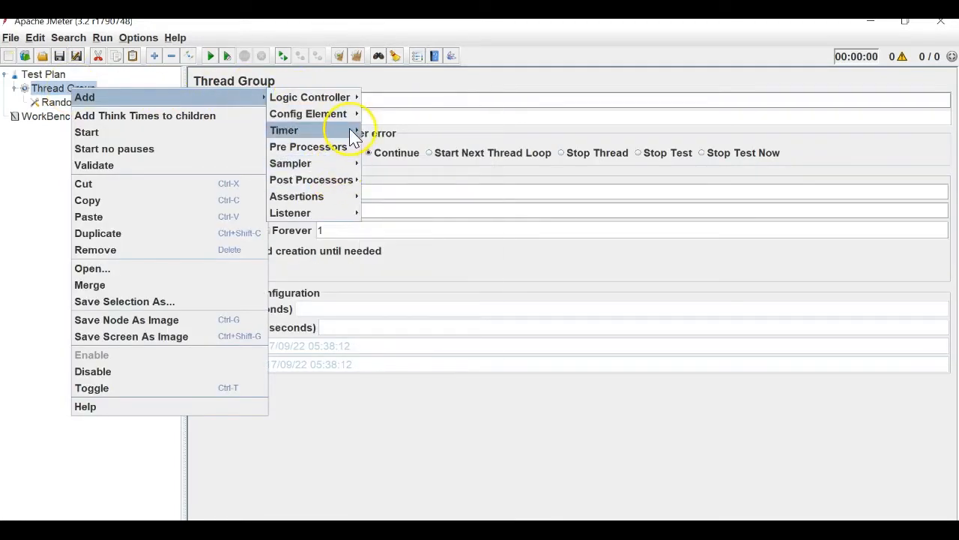
pyautogui.moveTo(340, 160)
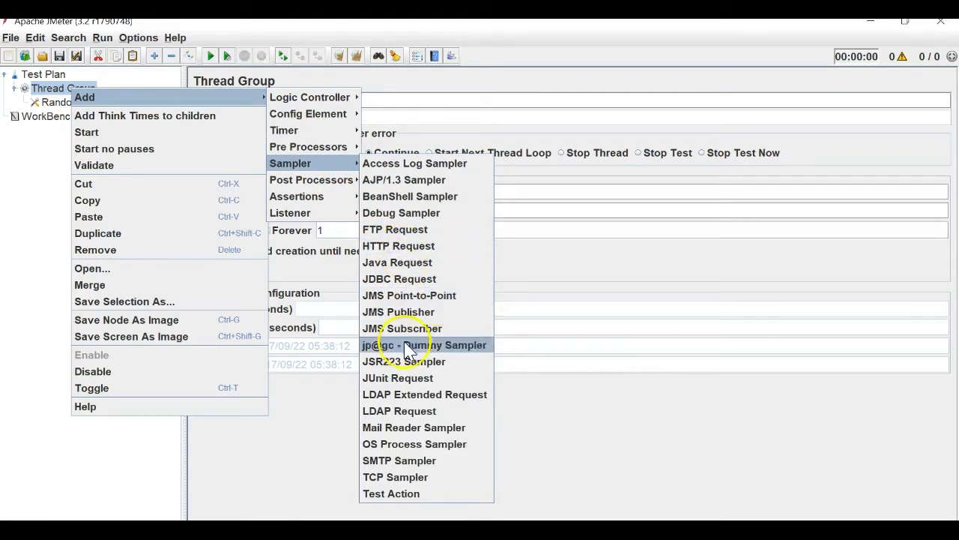
pyautogui.click(427, 264)
pyautogui.click(256, 100)
pyautogui.doubleClick(256, 101)
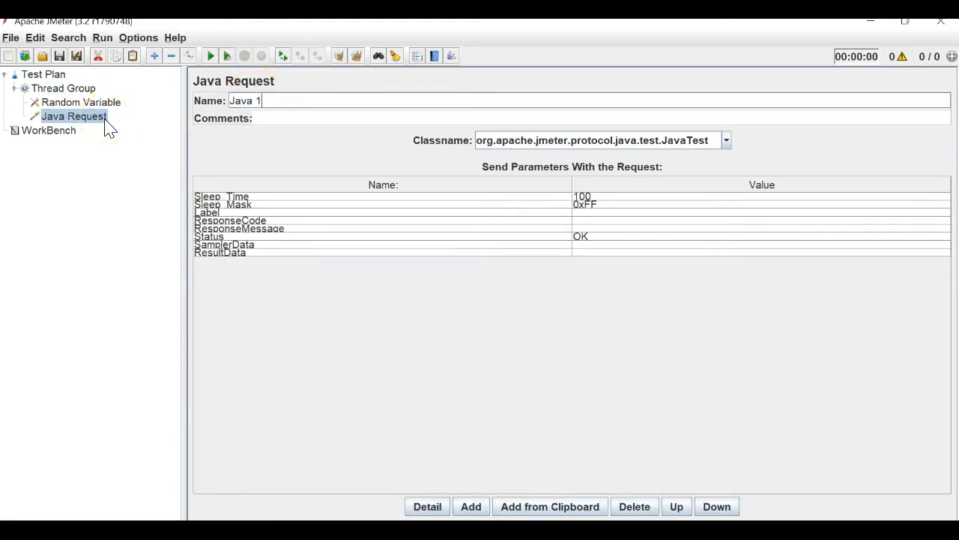
pyautogui.click(88, 103)
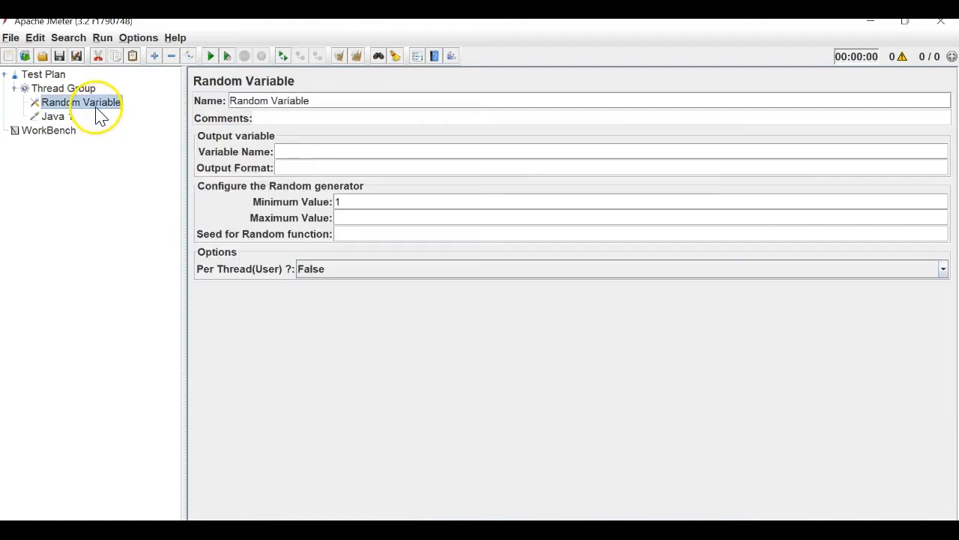
# Give the Random Variable output name number, minimum 5 and maximum 10.
pyautogui.click(359, 150)
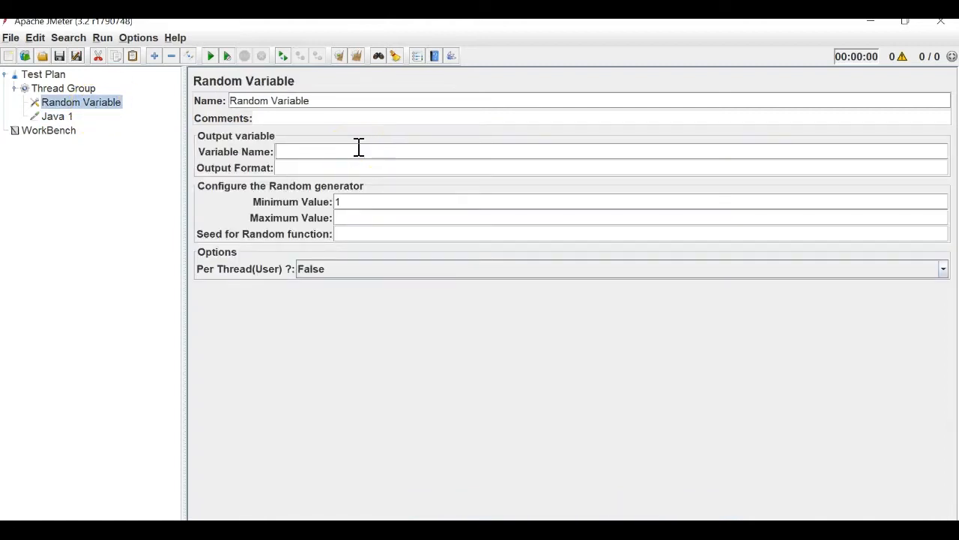
pyautogui.doubleClick(337, 206)
pyautogui.write('5')
pyautogui.click(364, 218)
pyautogui.click(385, 223)
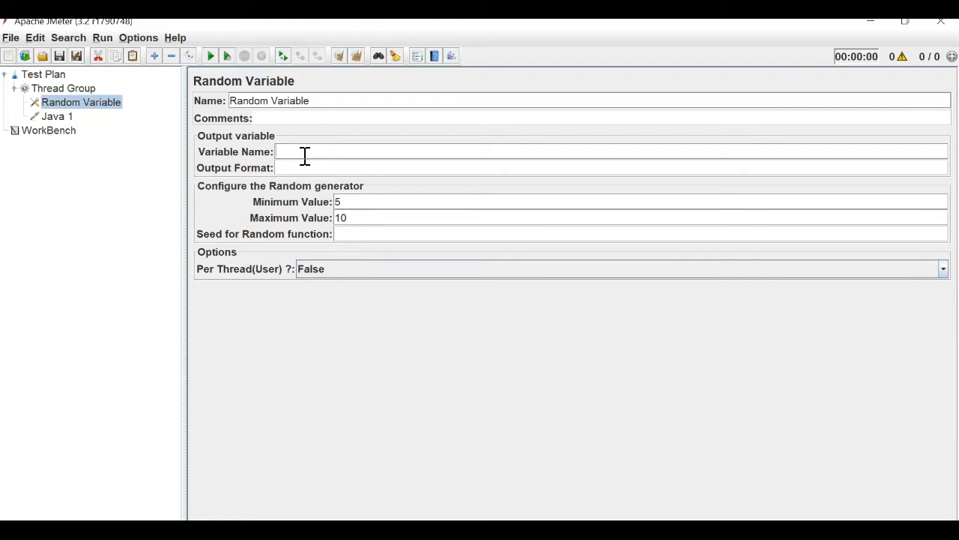
pyautogui.write('mber')
# Rename the Java 1 request to 'Request ${number}'.
pyautogui.click(52, 116)
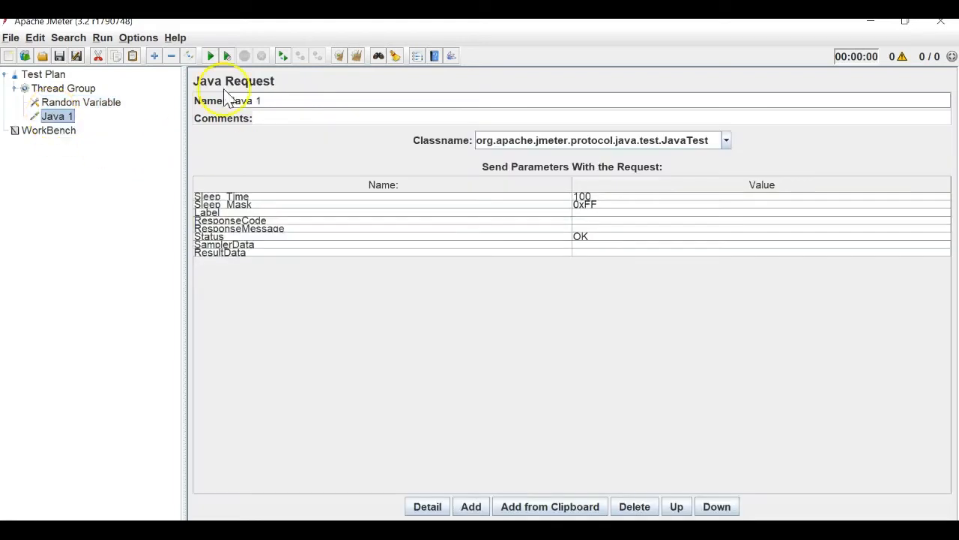
pyautogui.click(278, 101)
pyautogui.hotkey('ctrl', 'a')
pyautogui.press('BackSpace')
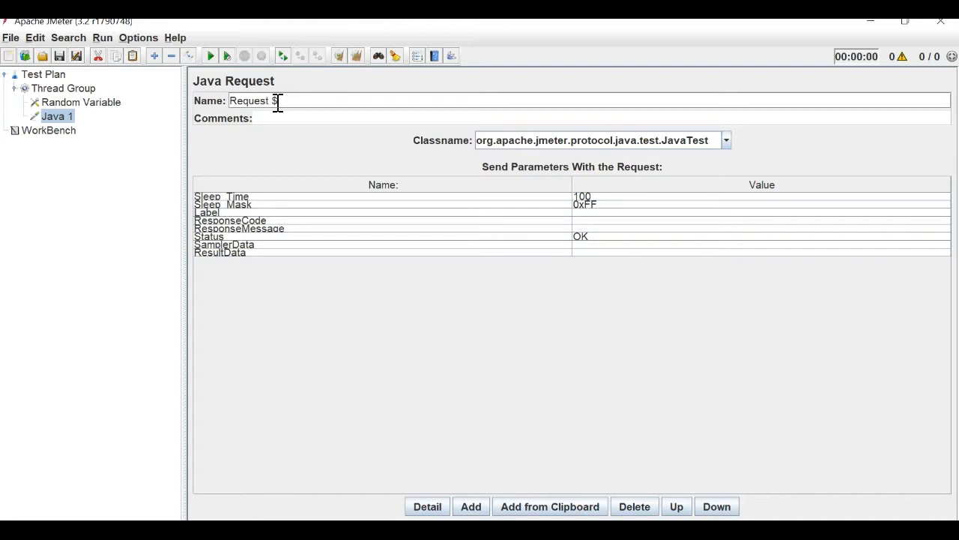
pyautogui.write('Request ${}')
pyautogui.click(103, 102)
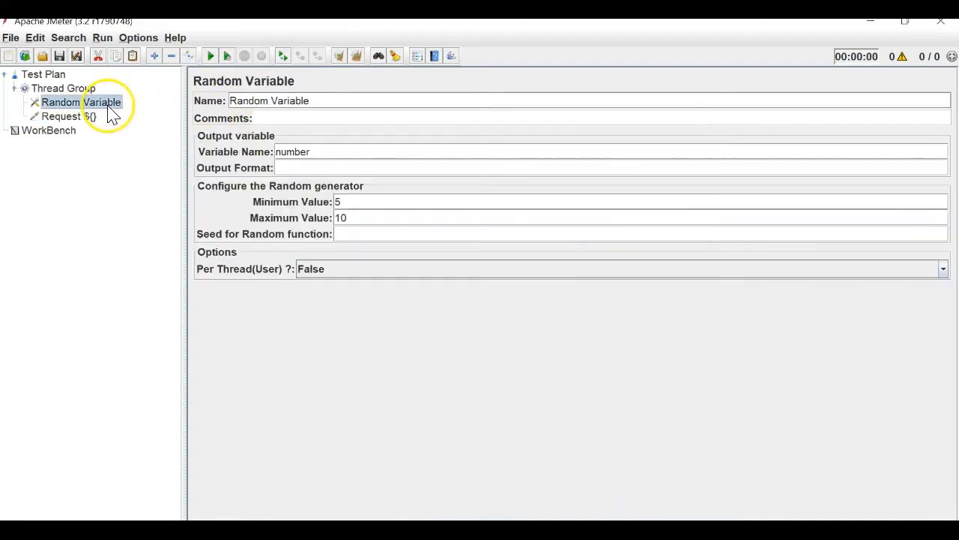
pyautogui.click(75, 117)
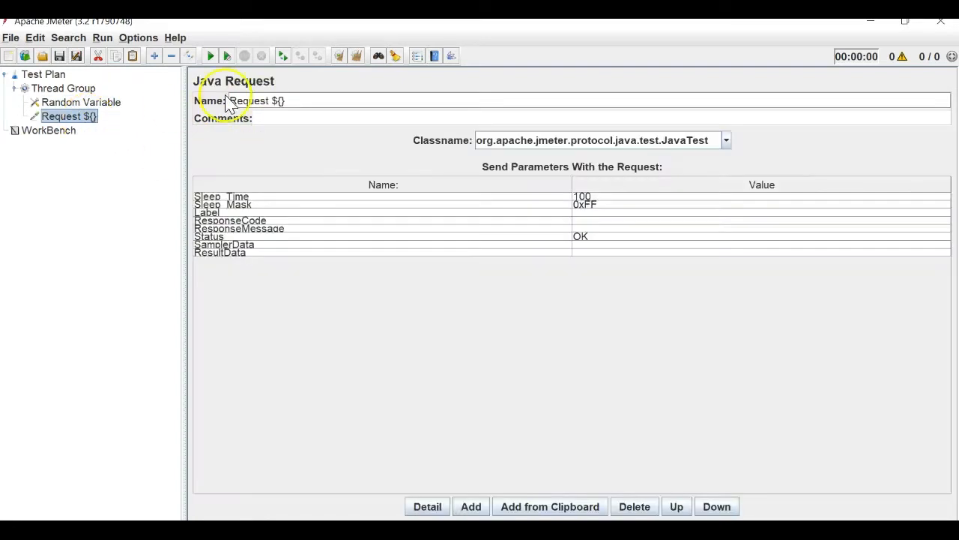
pyautogui.click(280, 100)
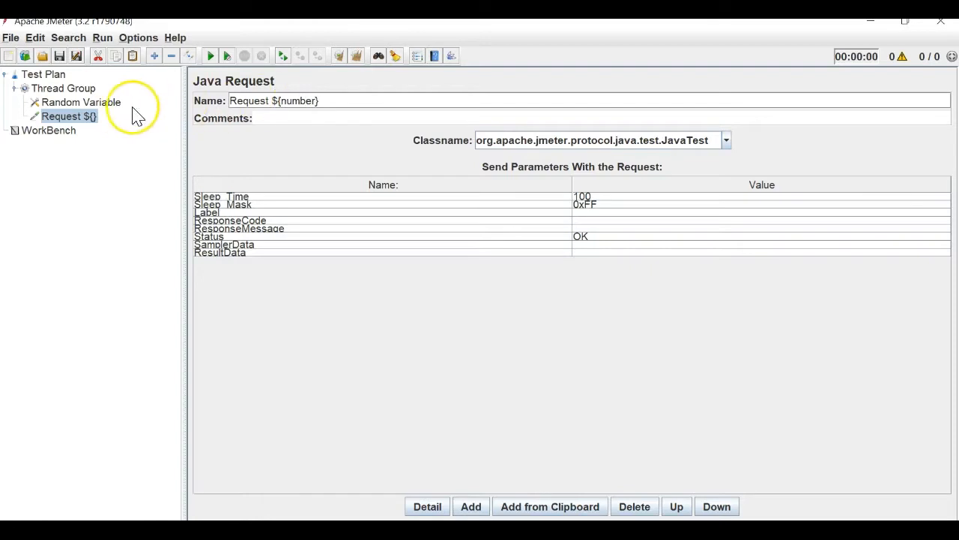
# Verify the Random Variable's range of 5 to 10.
pyautogui.click(105, 102)
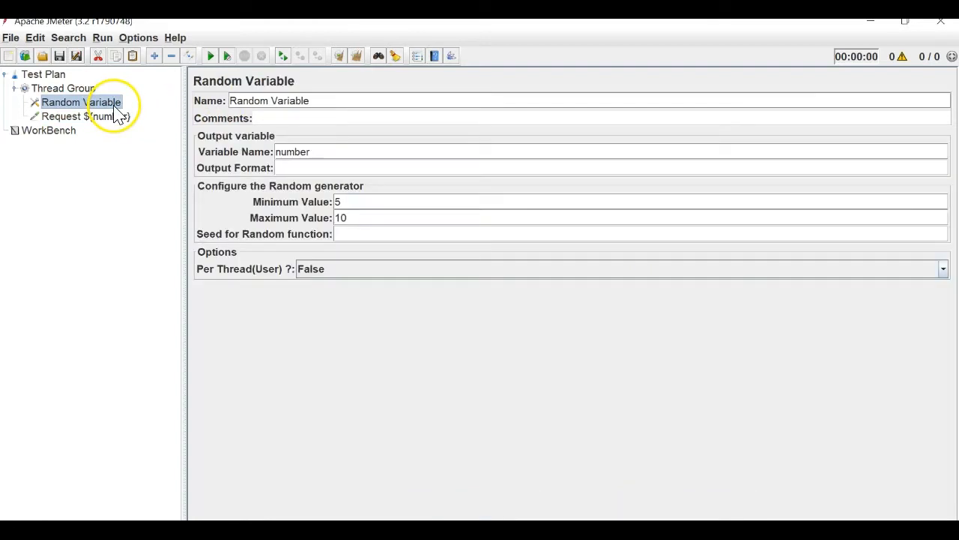
pyautogui.click(355, 199)
pyautogui.doubleClick(353, 217)
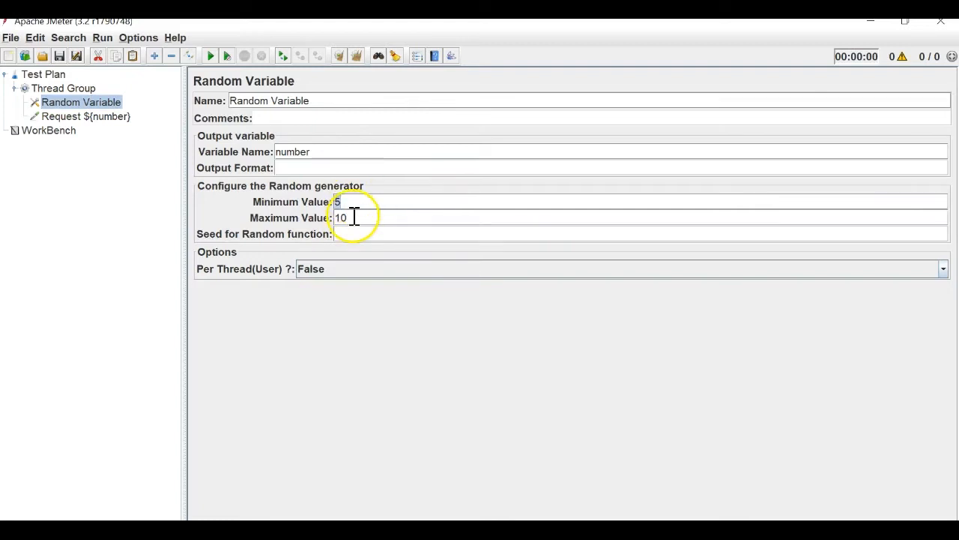
pyautogui.click(279, 166)
pyautogui.click(80, 118)
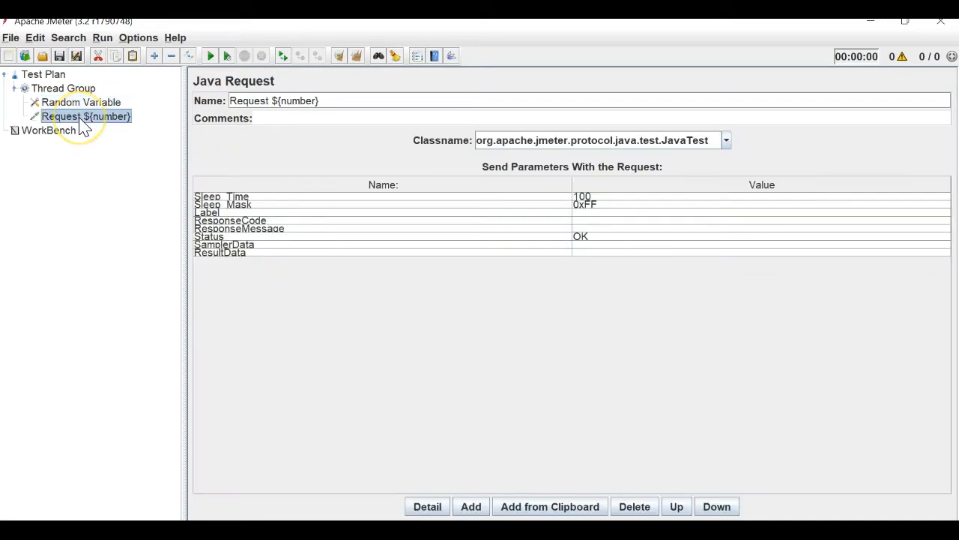
pyautogui.click(65, 89)
# Add a View Results Tree listener to the Thread Group.
pyautogui.rightClick(65, 88)
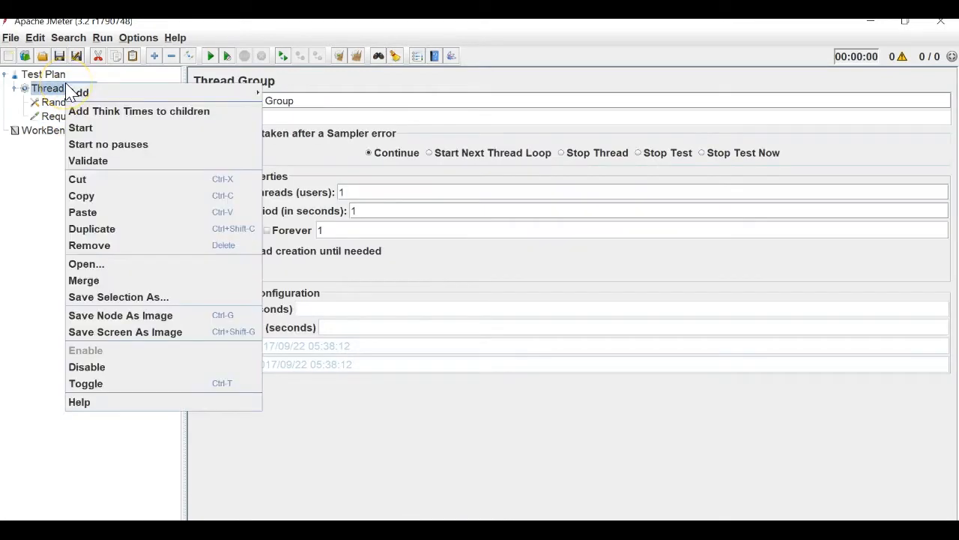
pyautogui.moveTo(150, 92)
pyautogui.moveTo(315, 209)
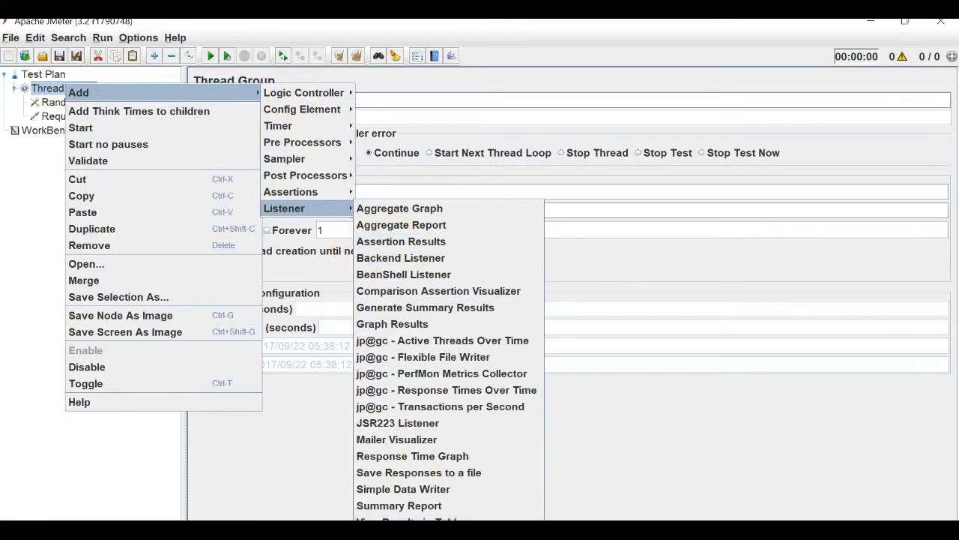
pyautogui.click(412, 536)
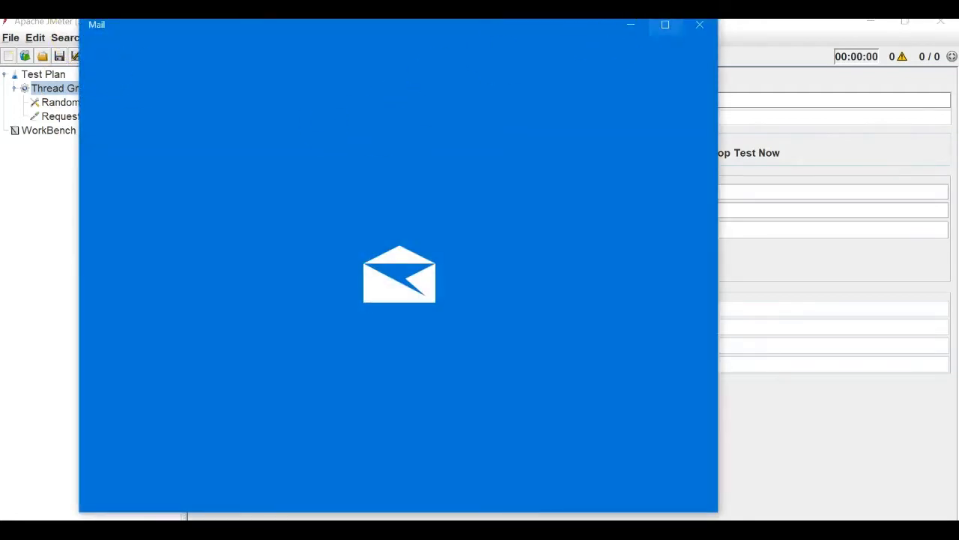
pyautogui.click(701, 30)
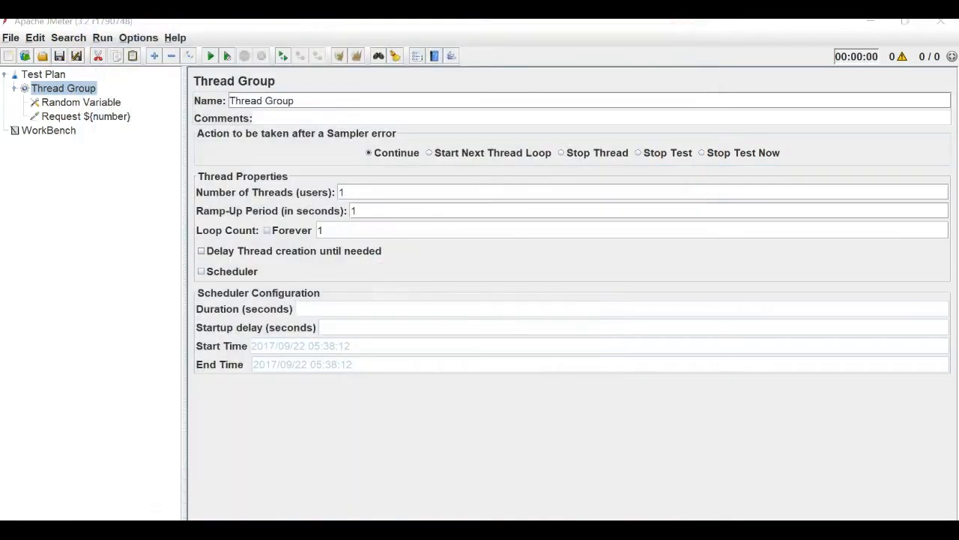
pyautogui.rightClick(54, 89)
pyautogui.moveTo(63, 94)
pyautogui.moveTo(304, 210)
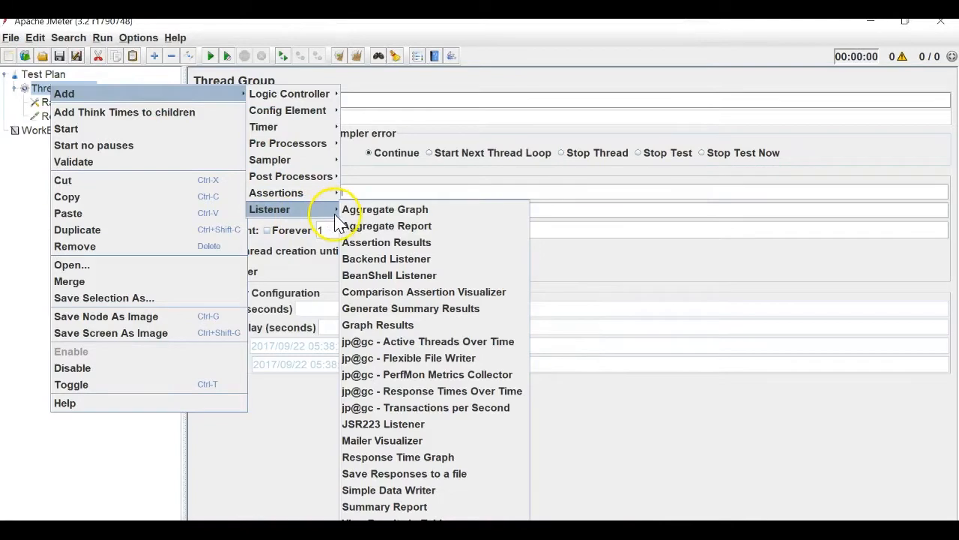
pyautogui.click(390, 522)
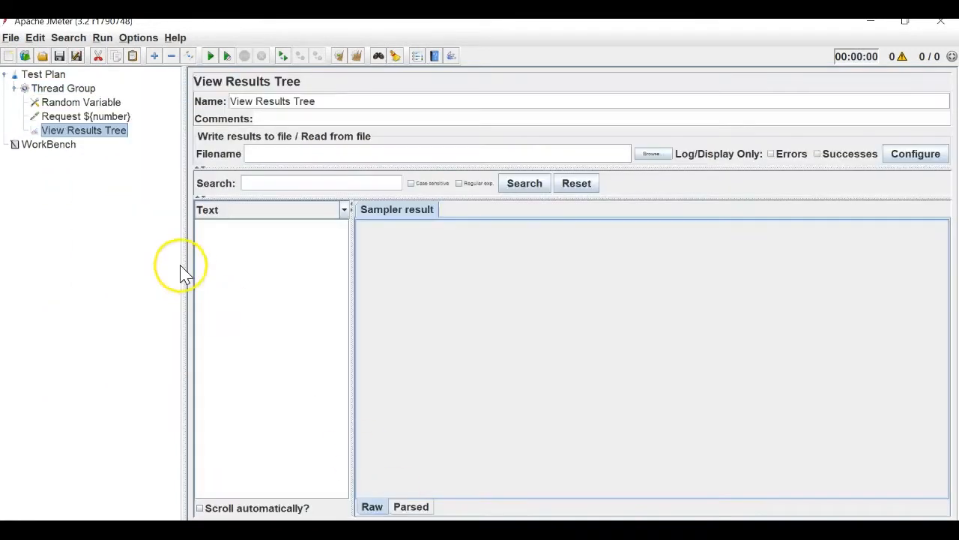
# Start Save Test Plan As and browse to Desktop/JMeter Videos/11- Config Elements.
pyautogui.rightClick(57, 77)
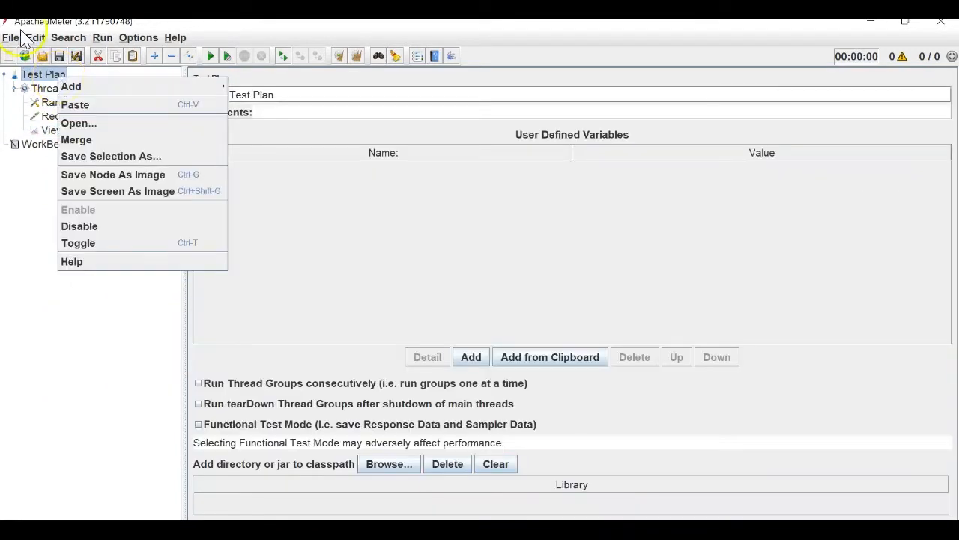
pyautogui.click(10, 37)
pyautogui.click(120, 158)
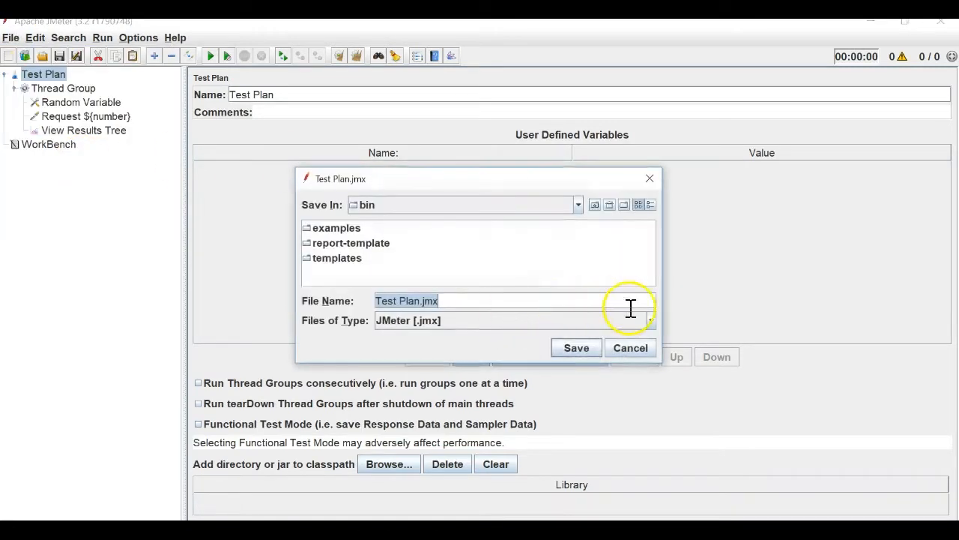
pyautogui.click(609, 207)
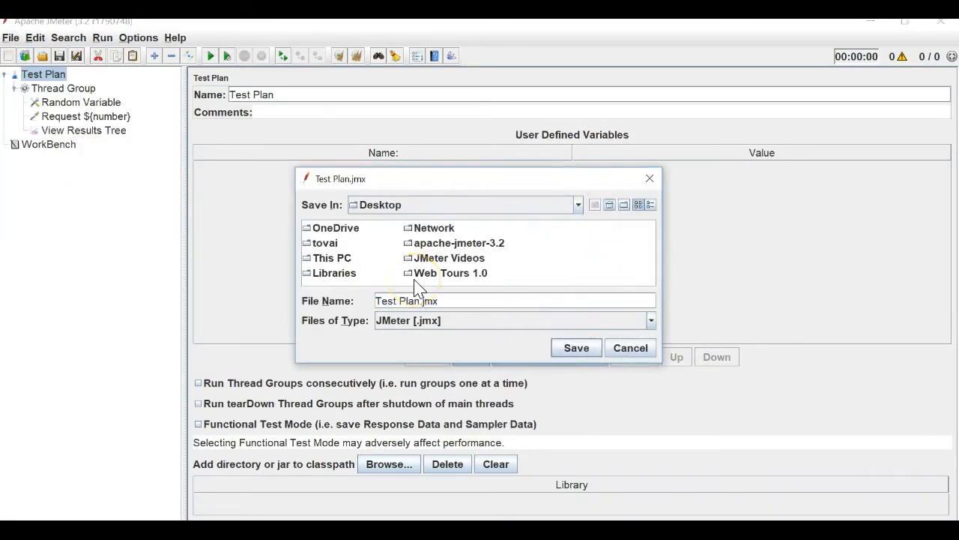
pyautogui.doubleClick(448, 258)
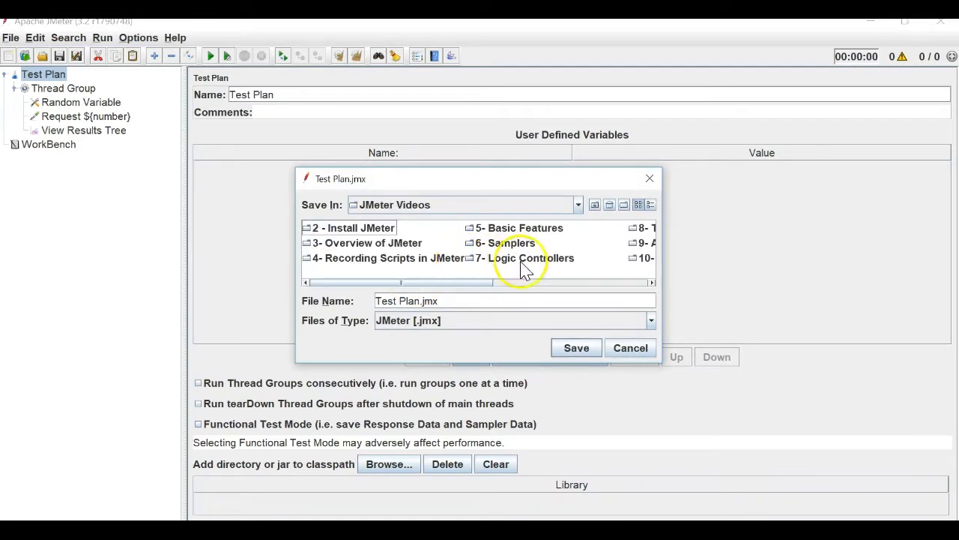
pyautogui.click(572, 282)
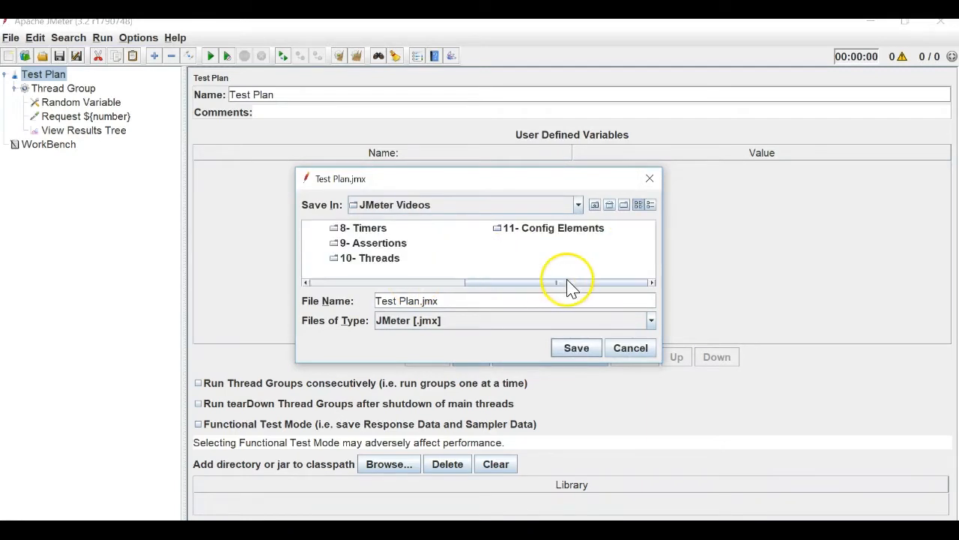
pyautogui.doubleClick(606, 236)
# Save the plan as RandonVariableConfig.jmx.
pyautogui.doubleClick(408, 302)
pyautogui.moveTo(409, 302); pyautogui.dragTo(330, 307)
pyautogui.press('BackSpace')
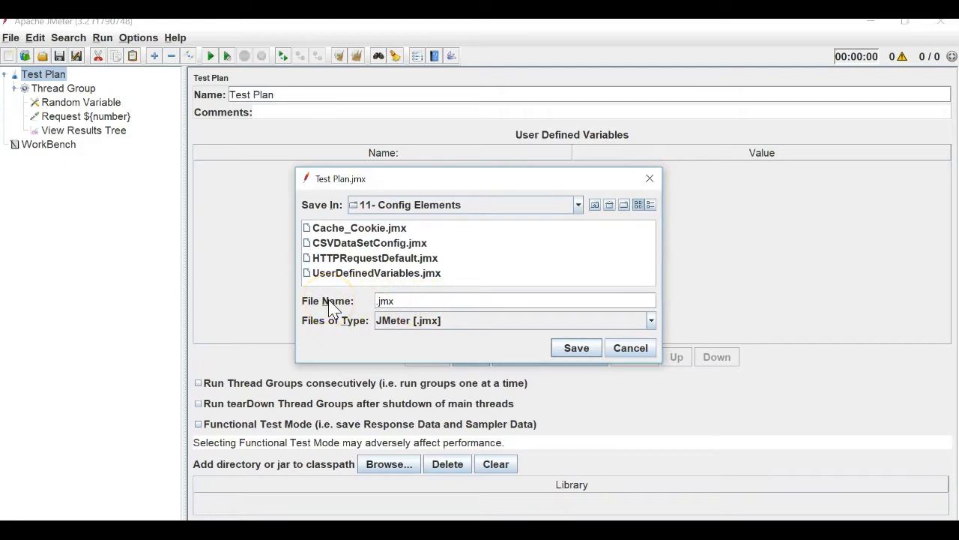
pyautogui.write('Rav')
pyautogui.press('BackSpace')
pyautogui.write('ndonVariableCon')
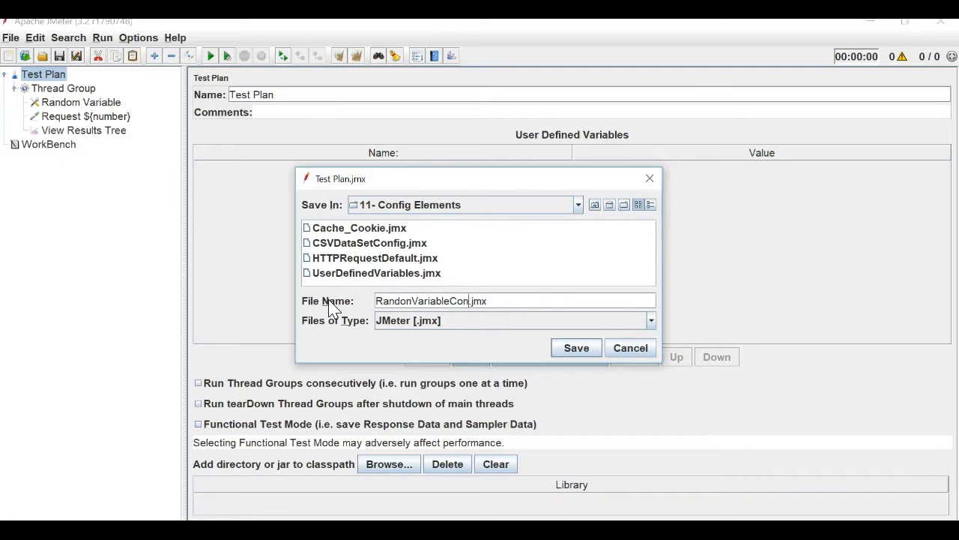
pyautogui.write('fu')
pyautogui.press('BackSpace')
pyautogui.press('Return')
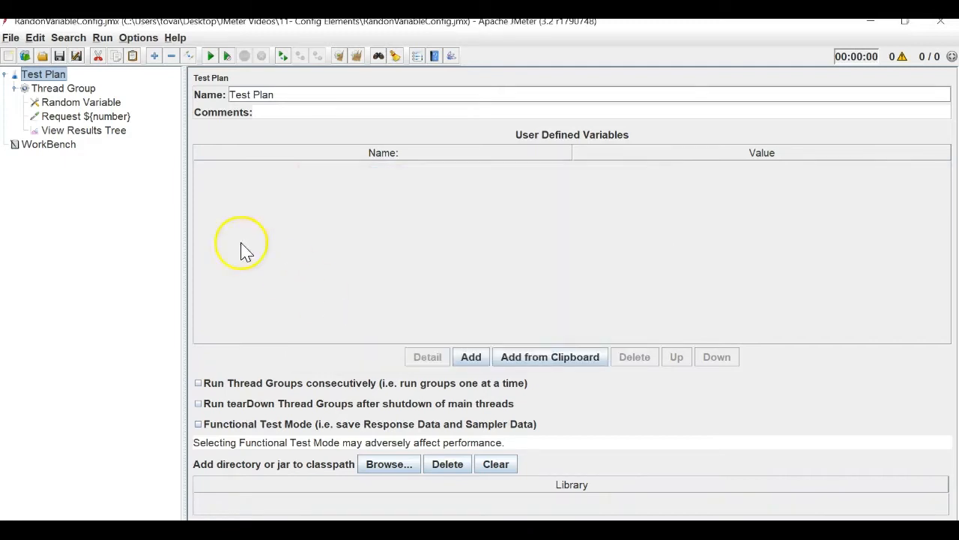
# Run the plan repeatedly, clearing results between runs, seeing names like Request 6 and Request 10.
pyautogui.click(209, 56)
pyautogui.click(120, 134)
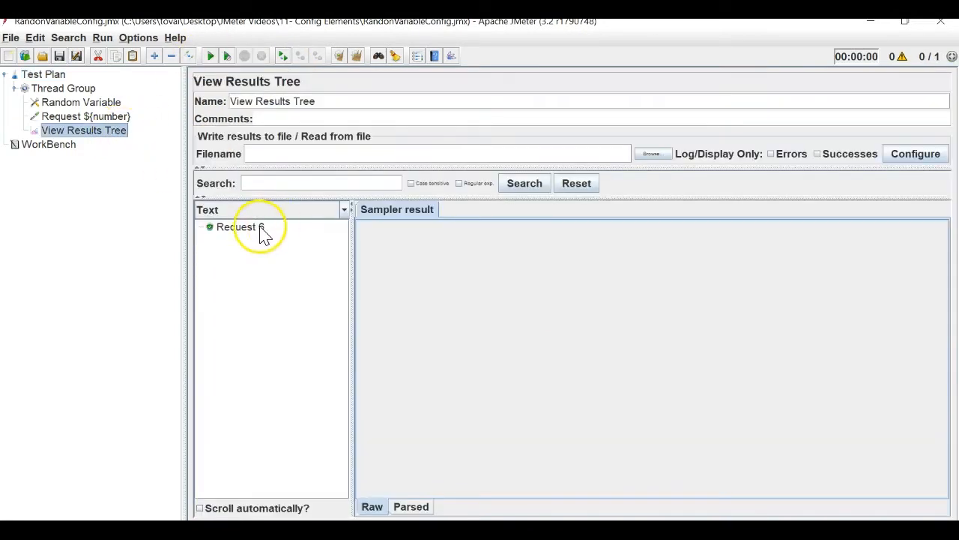
pyautogui.click(353, 57)
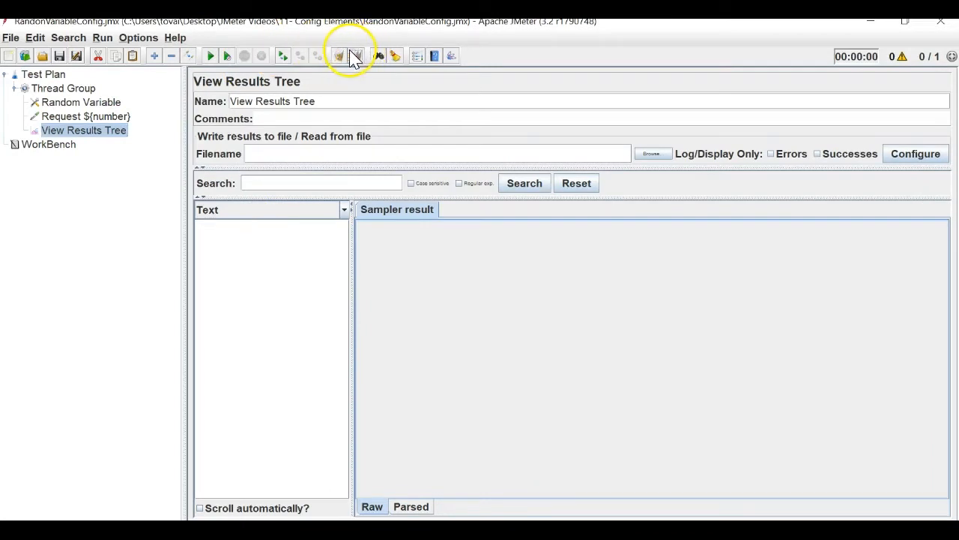
pyautogui.click(210, 57)
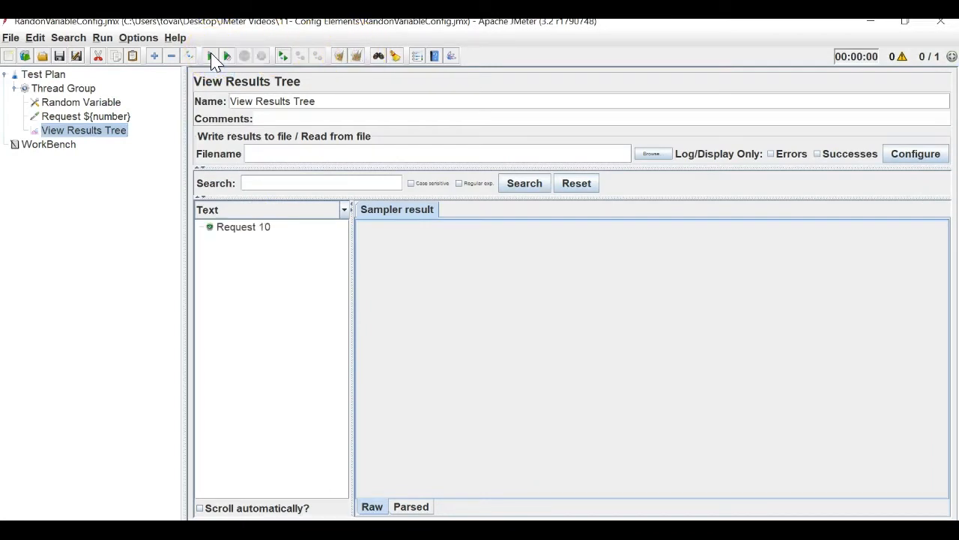
pyautogui.click(358, 56)
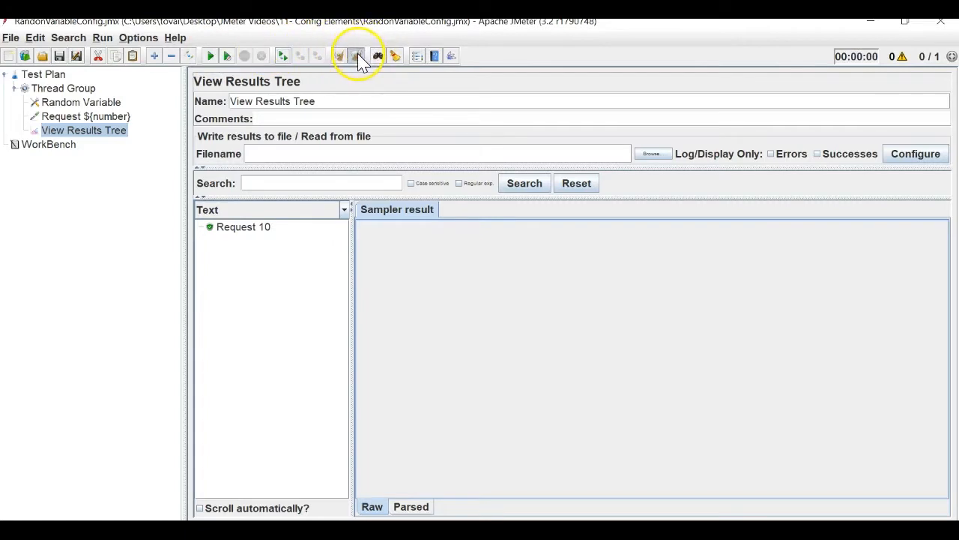
pyautogui.click(211, 57)
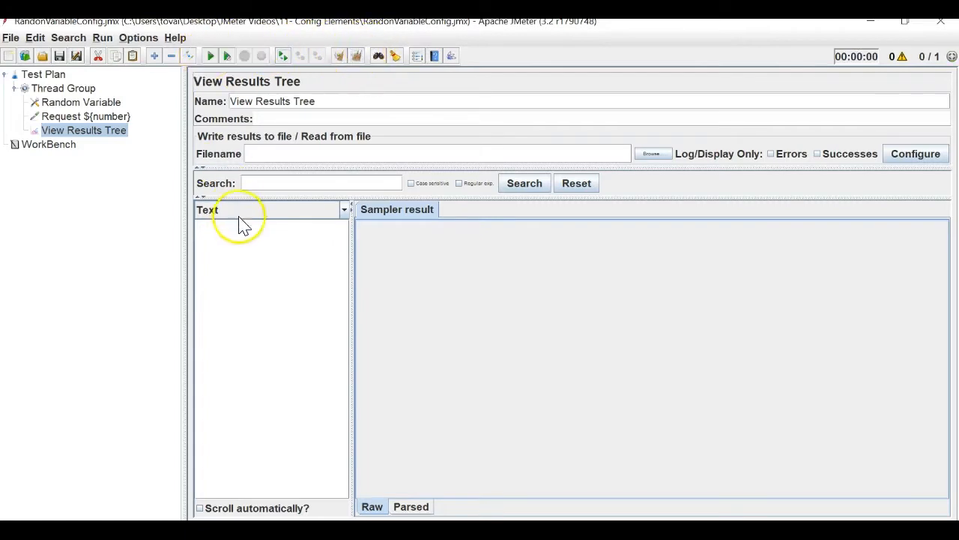
pyautogui.click(255, 237)
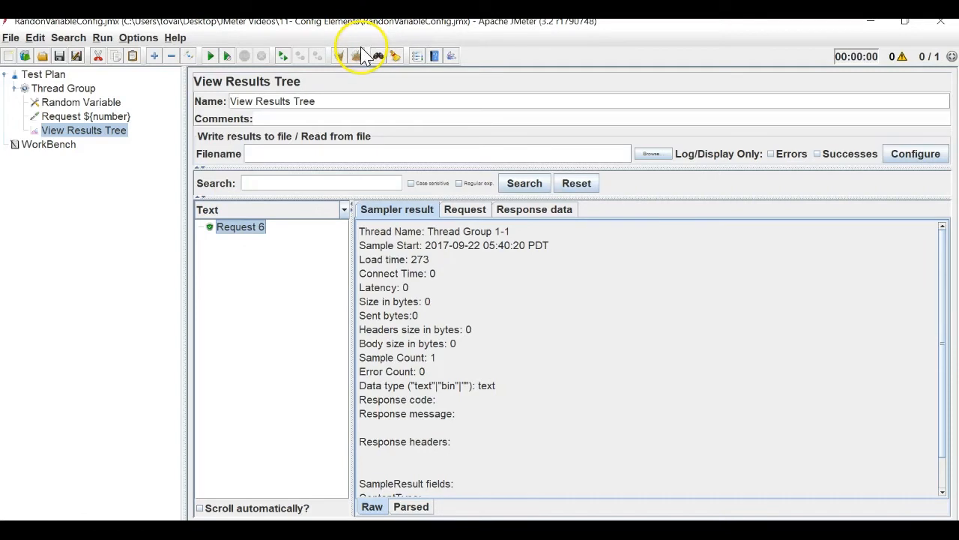
pyautogui.click(360, 56)
pyautogui.click(211, 56)
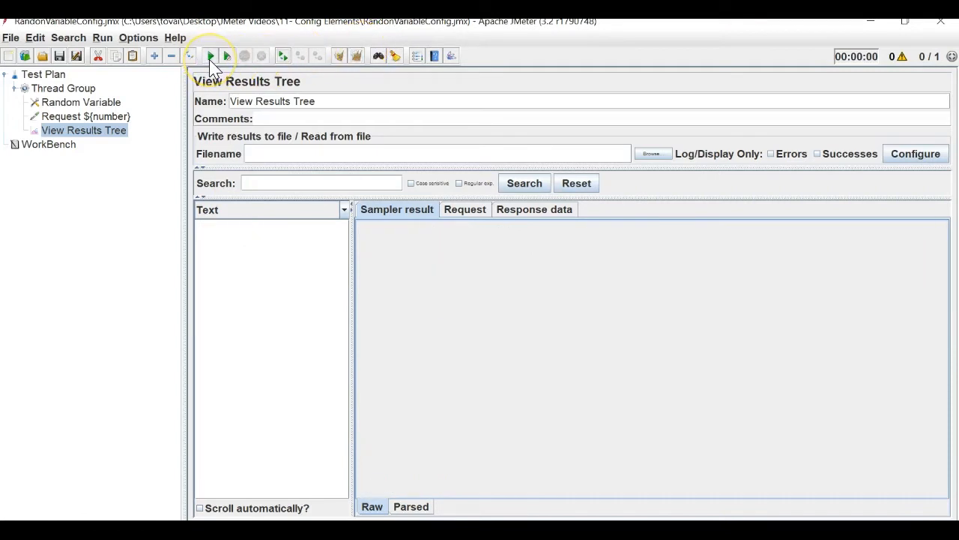
# Clear the old results and set the Thread Group loop count to 5.
pyautogui.click(103, 117)
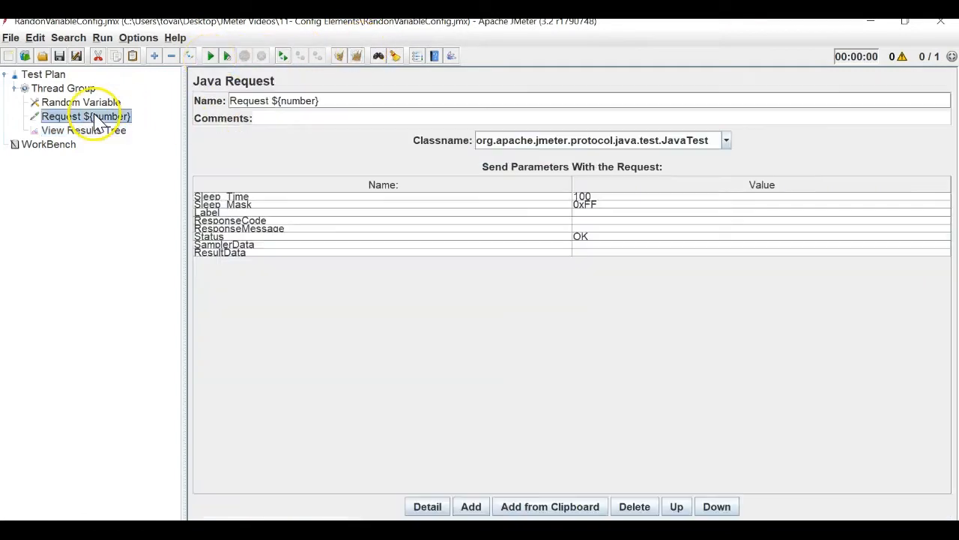
pyautogui.click(92, 102)
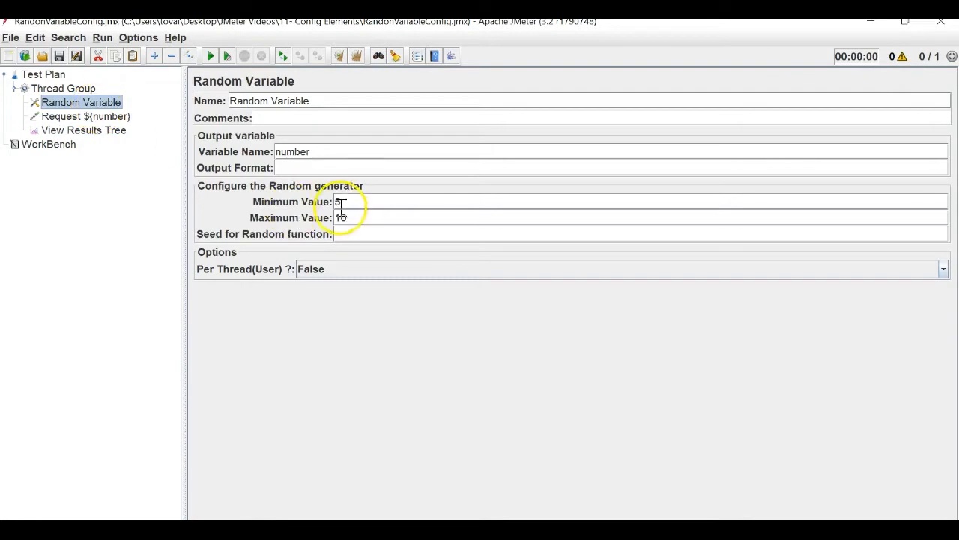
pyautogui.click(104, 130)
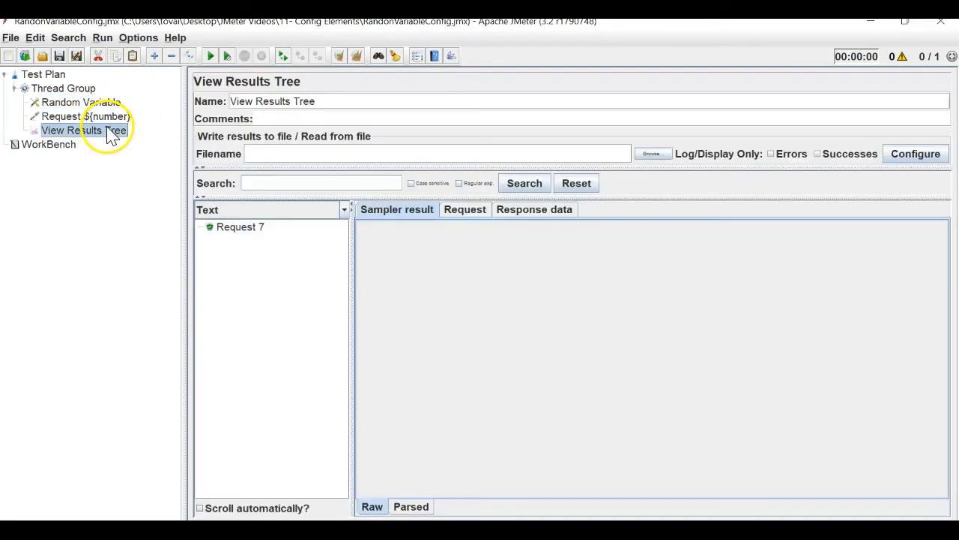
pyautogui.click(356, 57)
pyautogui.click(66, 89)
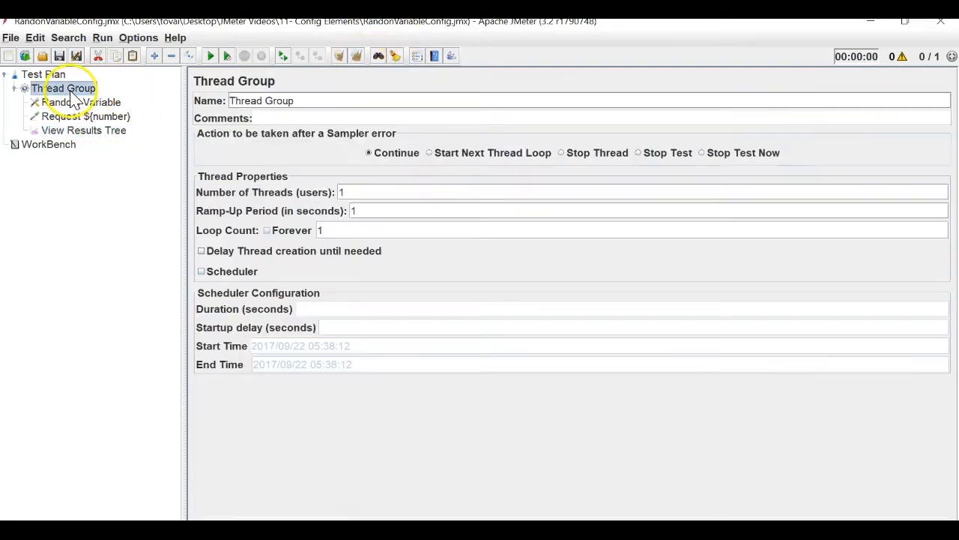
pyautogui.doubleClick(320, 231)
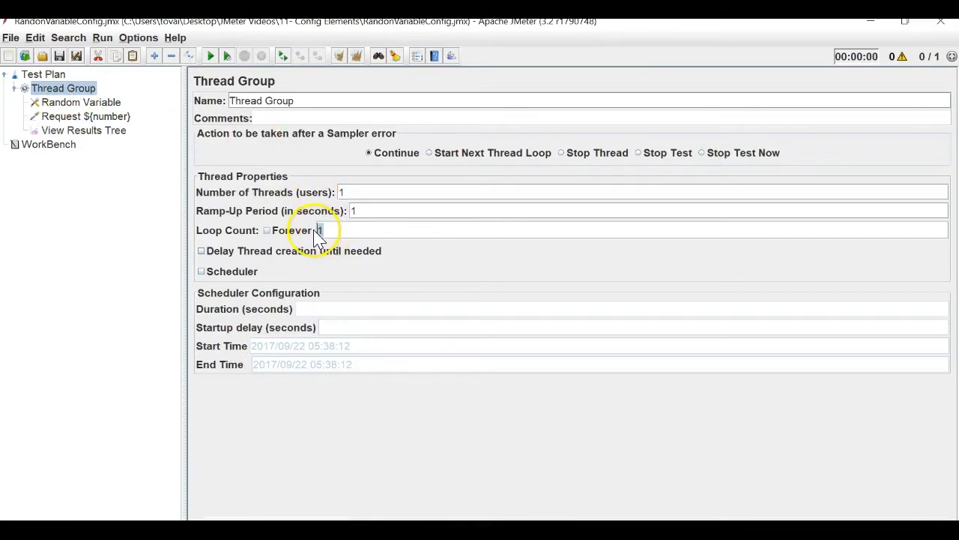
pyautogui.write('5')
# Run the plan twice, getting five requests: Request 10, 8, 8, 8 and 5.
pyautogui.click(105, 130)
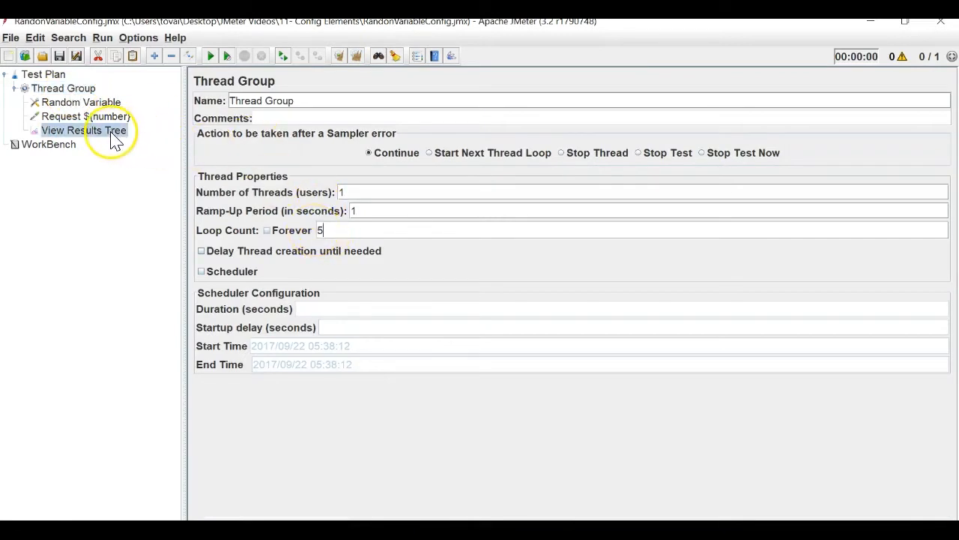
pyautogui.click(211, 56)
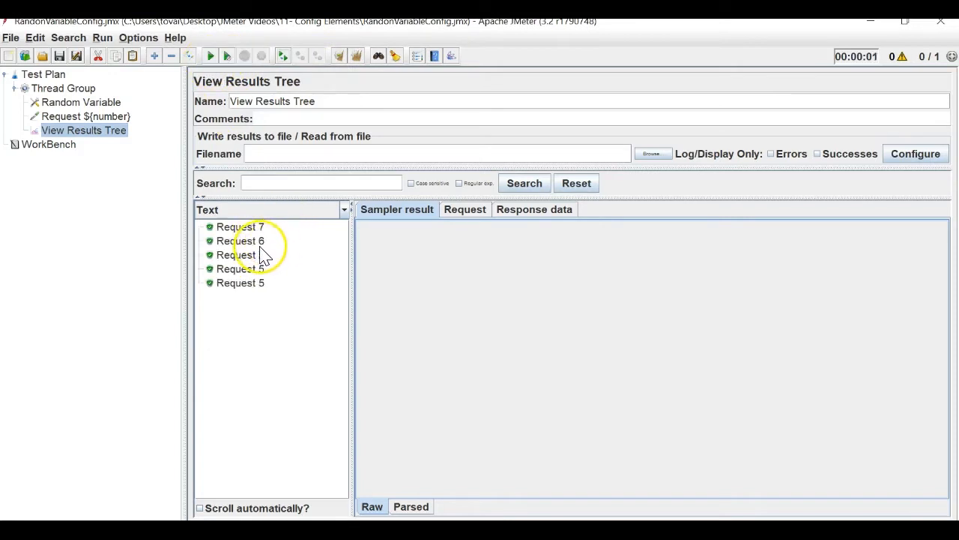
pyautogui.click(357, 56)
pyautogui.click(211, 56)
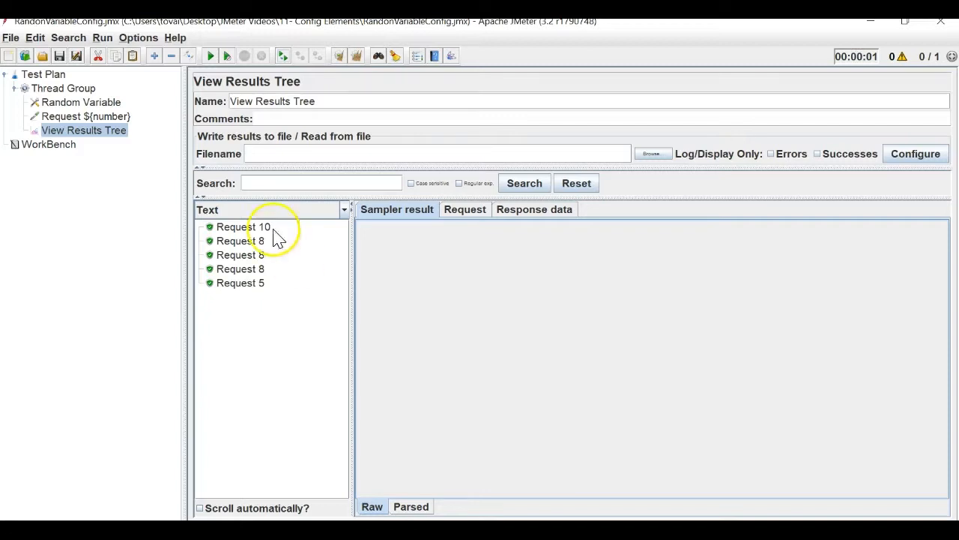
pyautogui.click(85, 105)
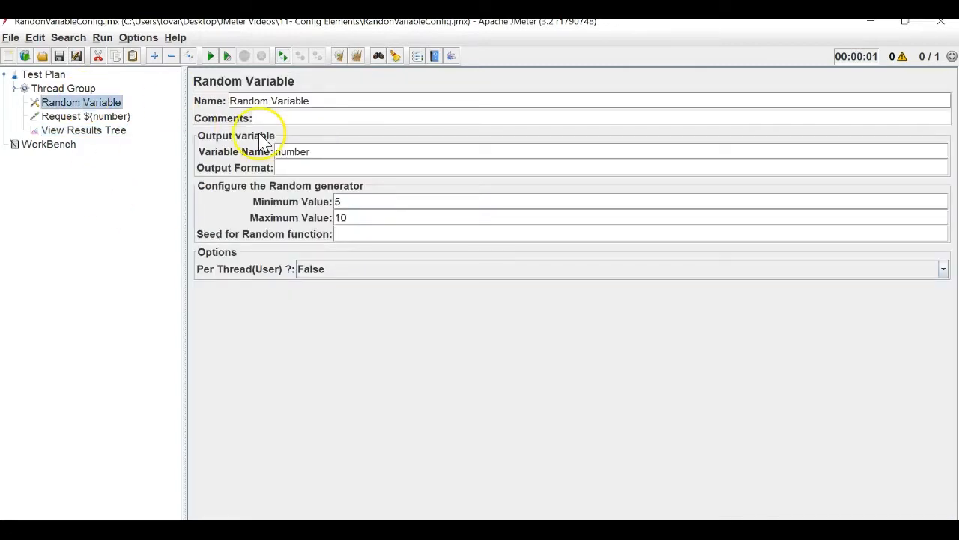
# Set the Random Variable seed to 48 and rerun, getting Request 7, 7, 6, 5, 8.
pyautogui.click(67, 132)
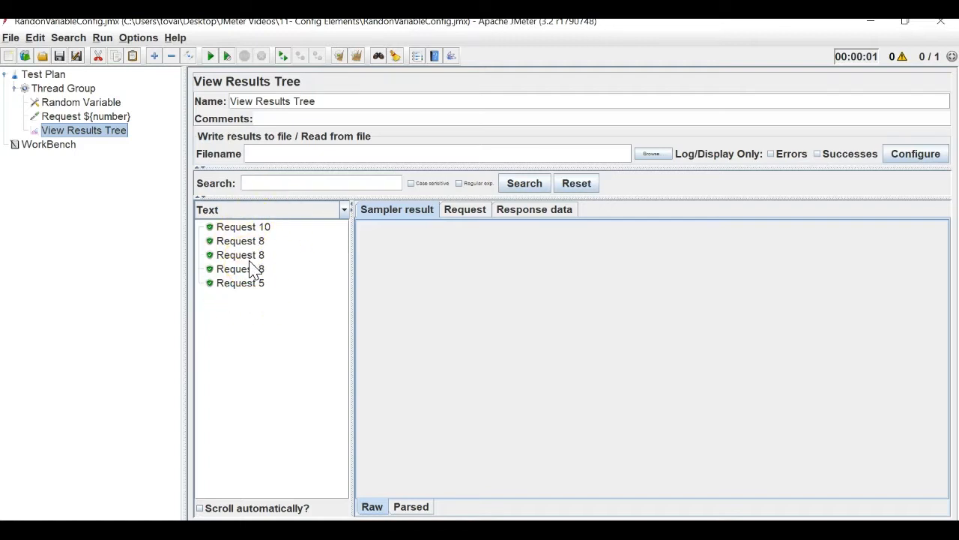
pyautogui.click(105, 120)
pyautogui.click(87, 102)
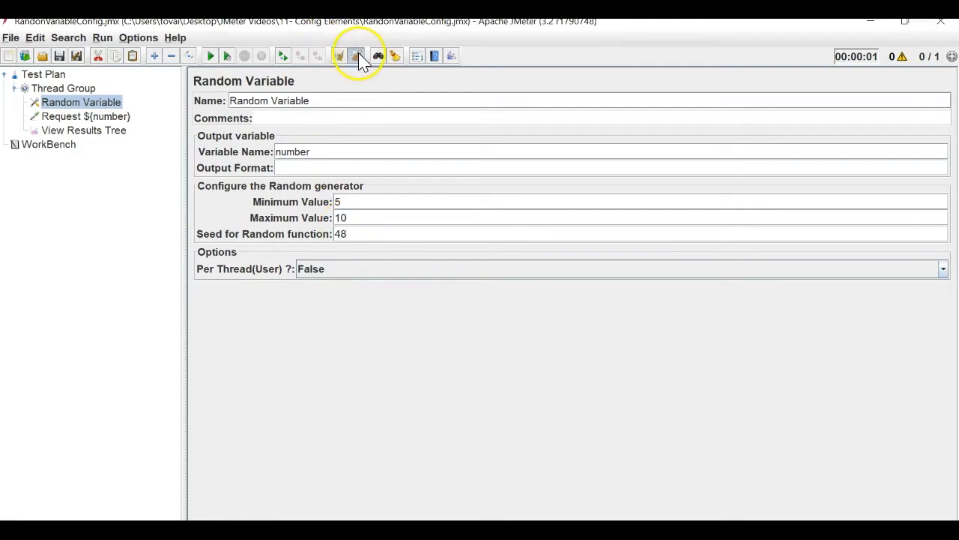
pyautogui.click(106, 132)
pyautogui.click(211, 57)
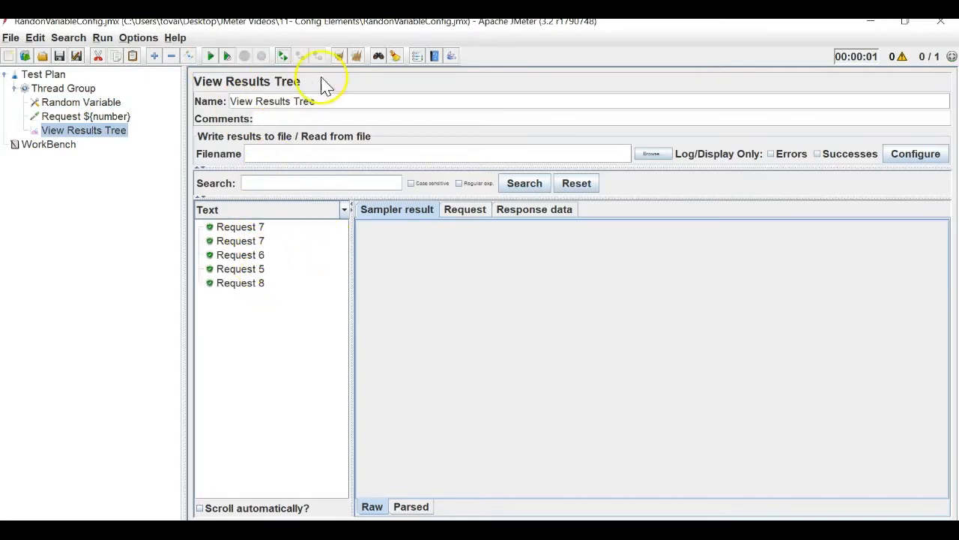
# Clear and rerun with seed 48, confirming the identical Request 7, 7, 6, 5, 8 sequence.
pyautogui.click(357, 59)
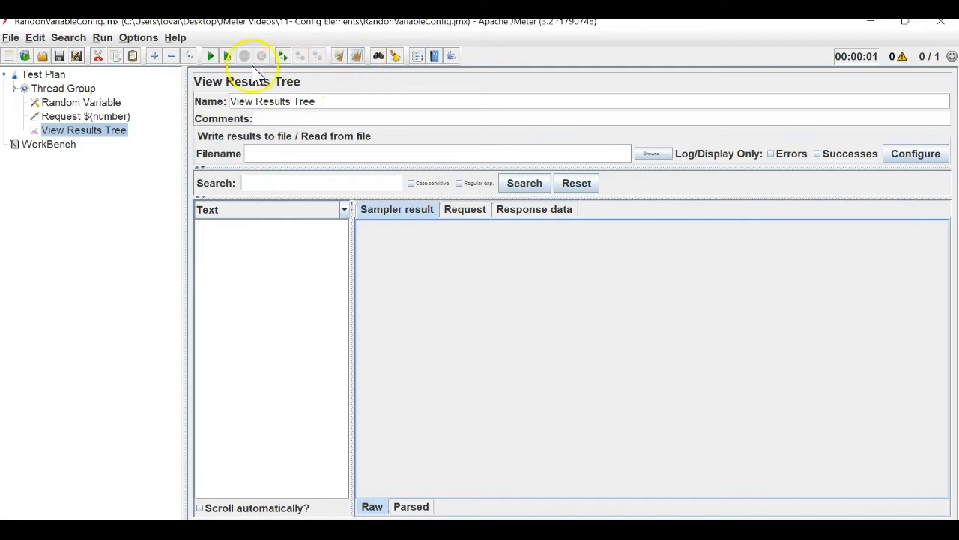
pyautogui.click(210, 56)
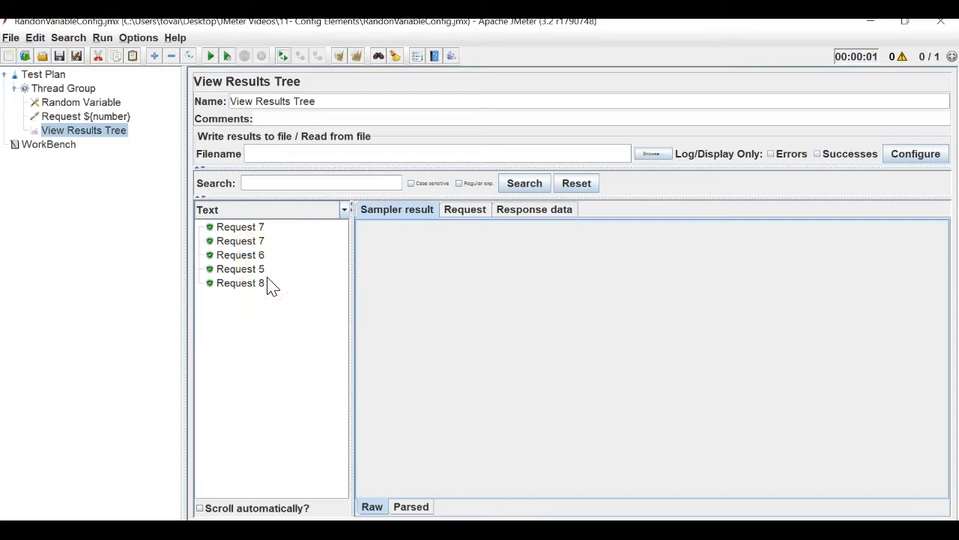
pyautogui.click(106, 102)
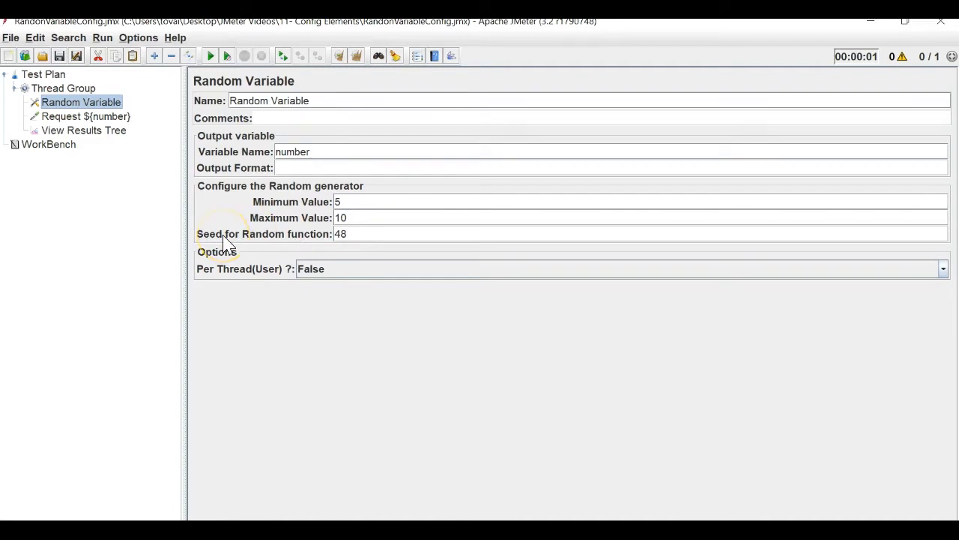
pyautogui.click(113, 134)
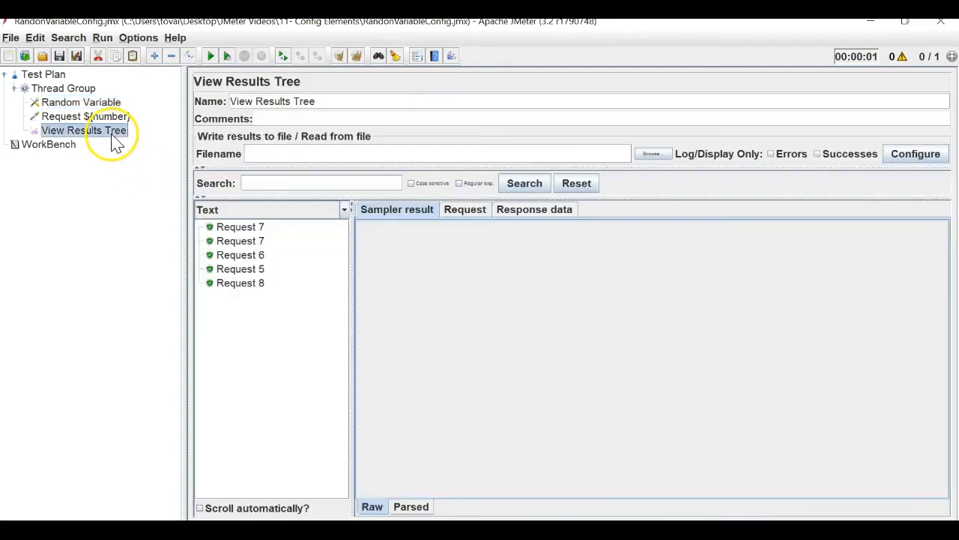
pyautogui.click(360, 58)
pyautogui.click(212, 57)
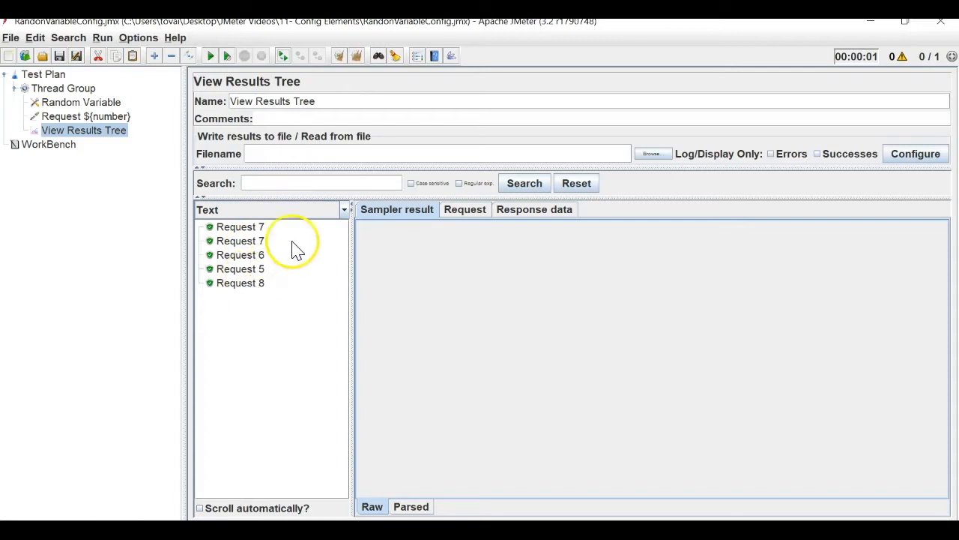
# Change the Random Variable seed from 48 to 2 and run the plan.
pyautogui.click(357, 56)
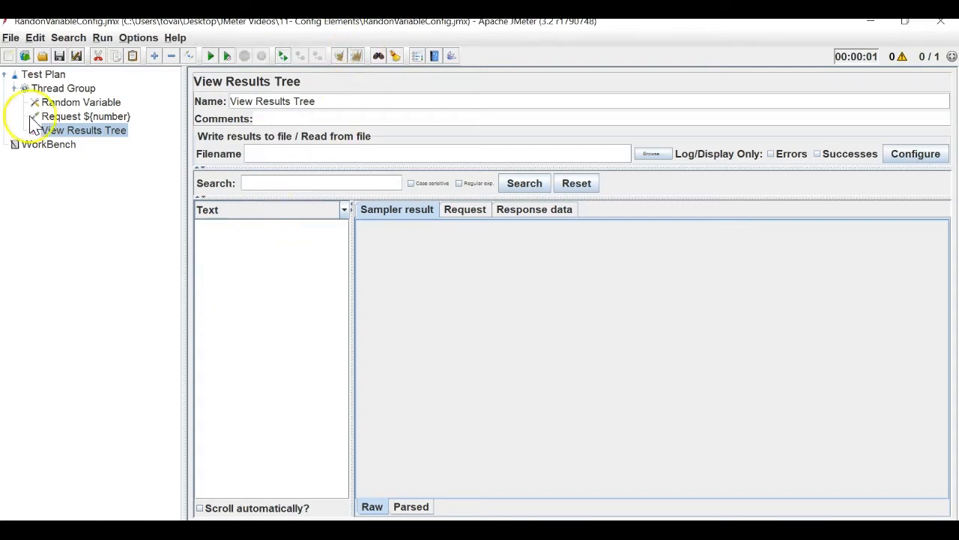
pyautogui.click(71, 102)
pyautogui.moveTo(376, 237); pyautogui.dragTo(301, 232)
pyautogui.write('2')
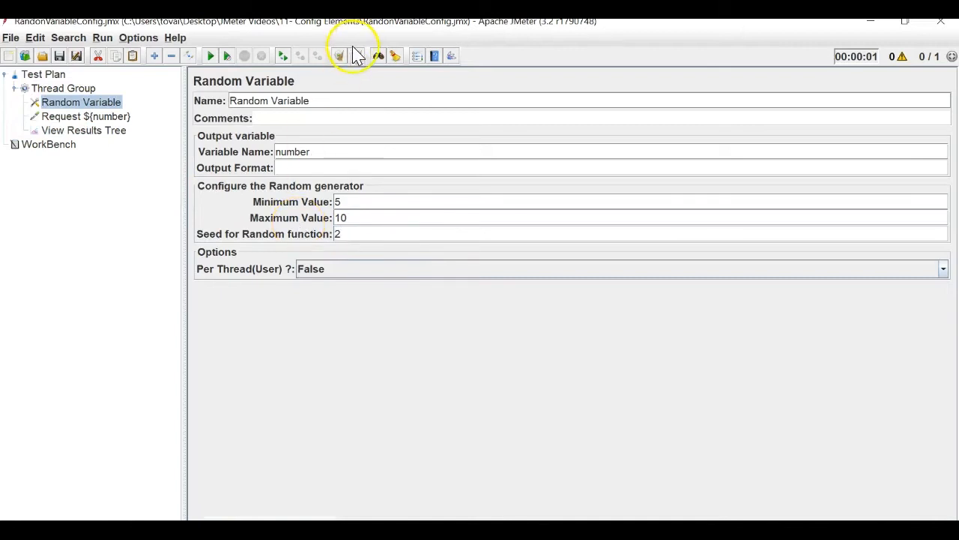
pyautogui.click(61, 134)
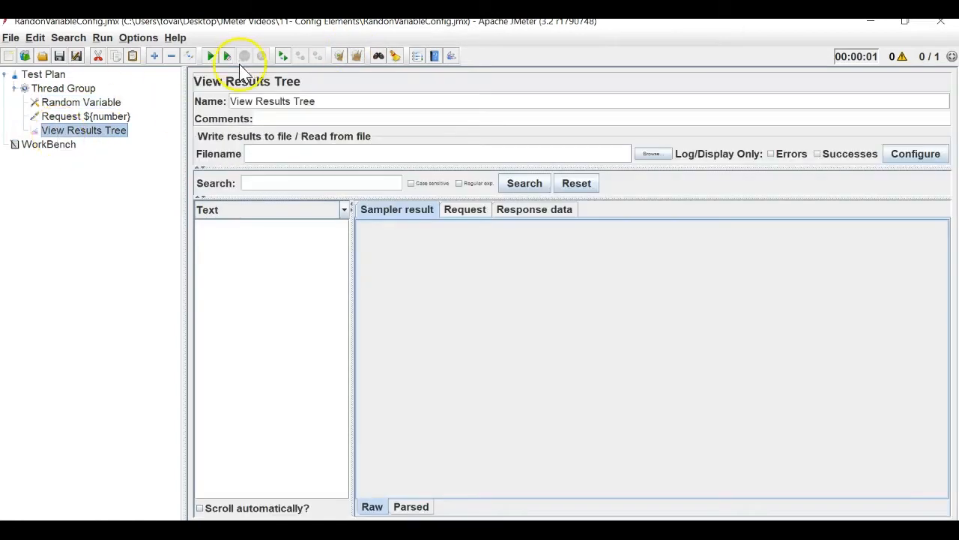
pyautogui.click(210, 56)
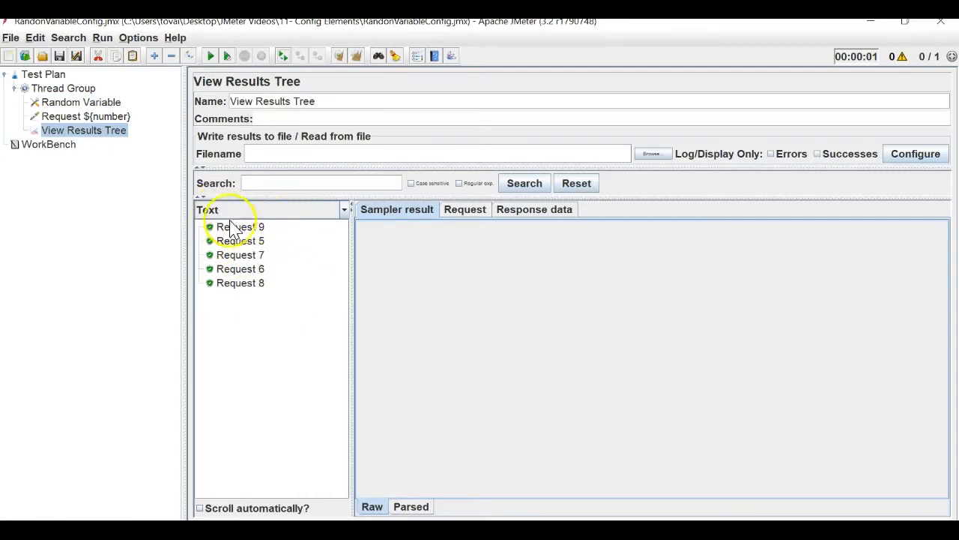
# Clear and rerun, confirming the same Request 9, 5, 7, 6, 8 sequence.
pyautogui.click(113, 116)
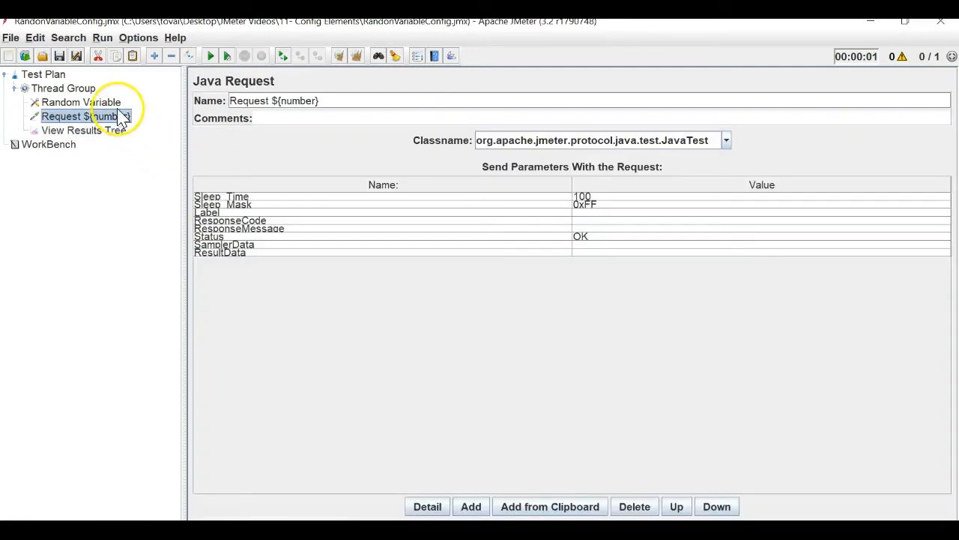
pyautogui.click(93, 102)
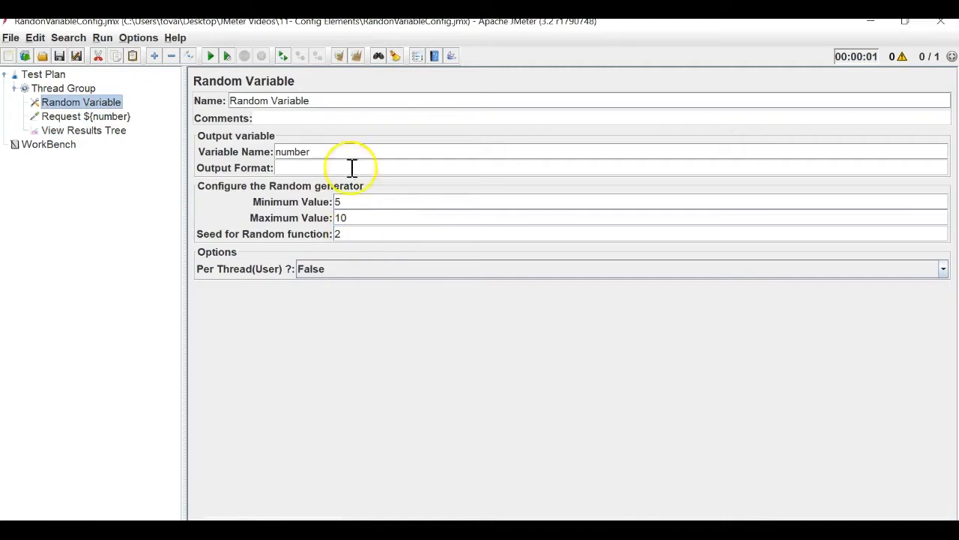
pyautogui.click(356, 58)
pyautogui.click(100, 132)
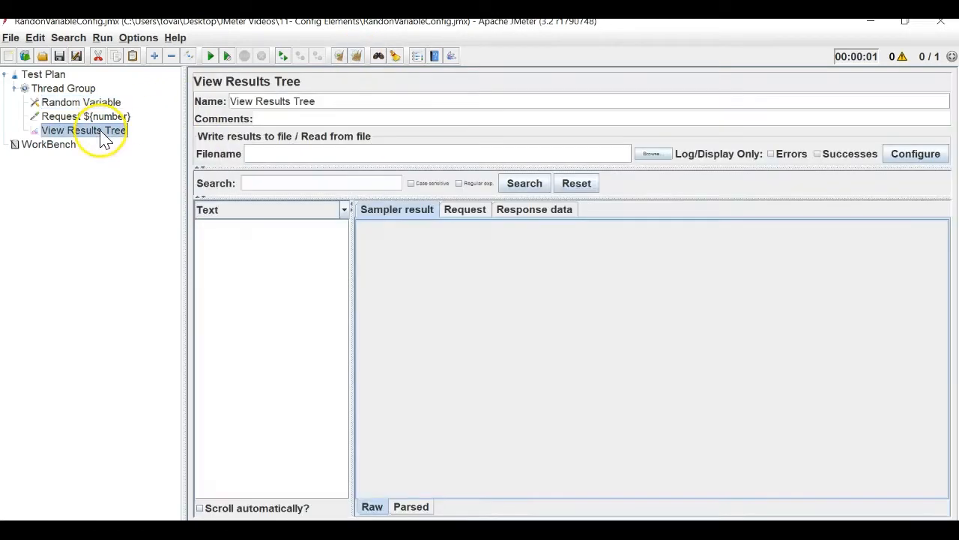
pyautogui.click(212, 57)
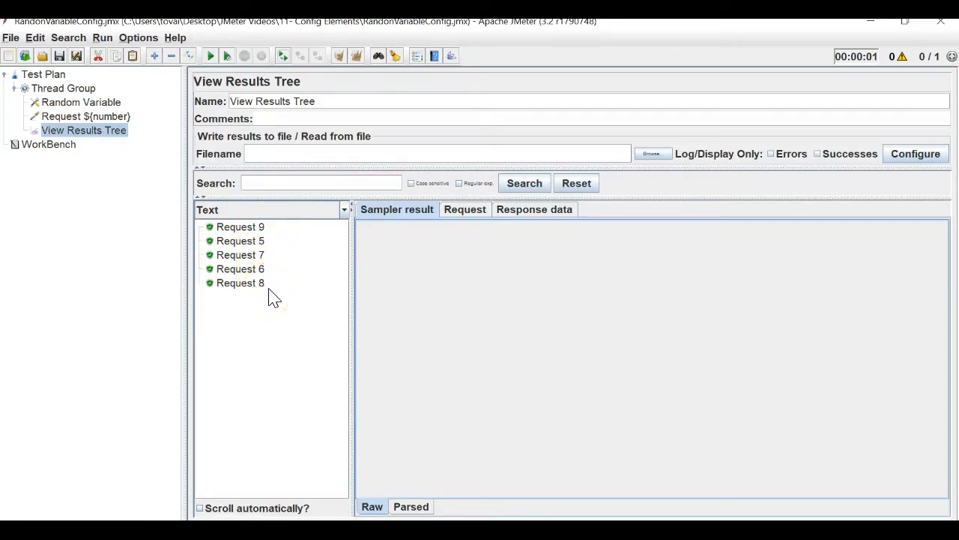
pyautogui.click(107, 103)
# Review the Random Variable's seed 2 and minimum value 5 settings.
pyautogui.click(364, 209)
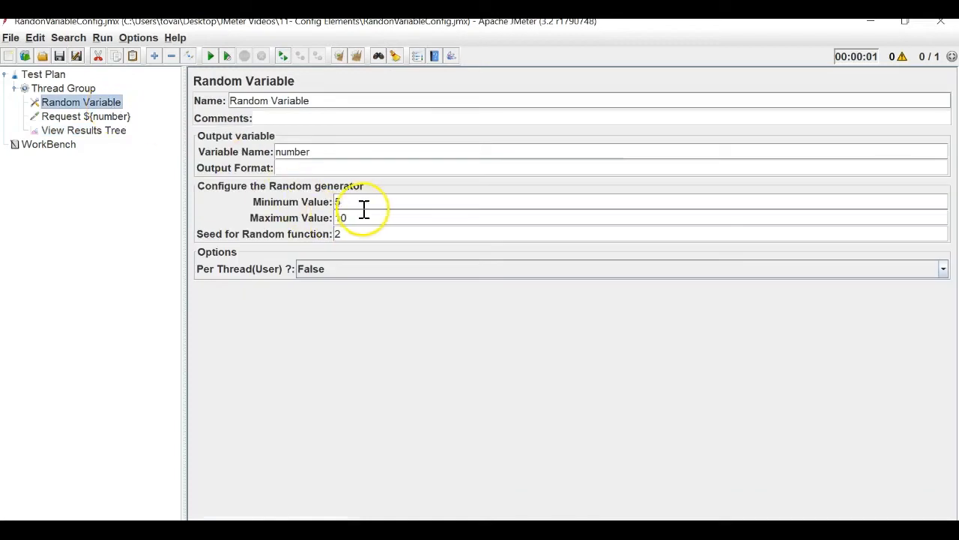
pyautogui.moveTo(360, 232); pyautogui.dragTo(191, 210)
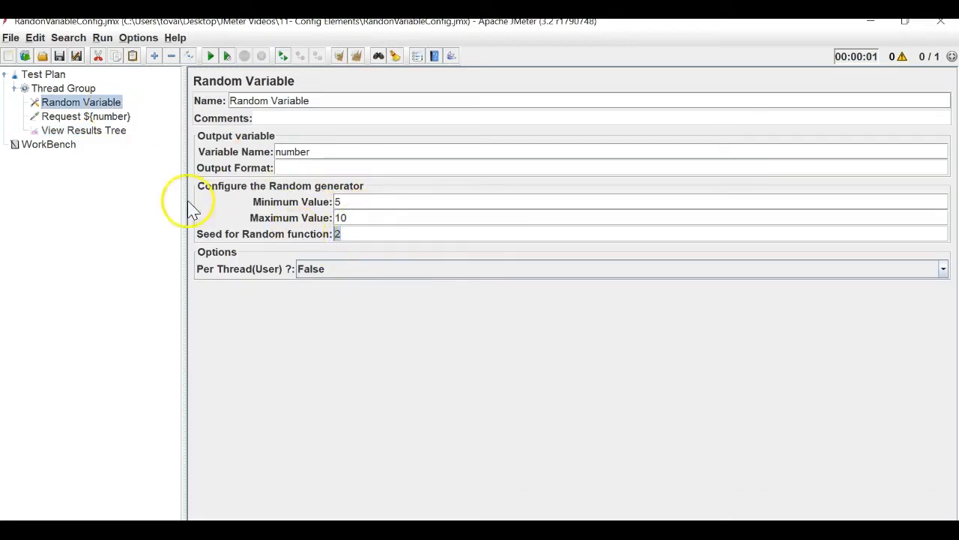
pyautogui.click(101, 132)
pyautogui.click(81, 103)
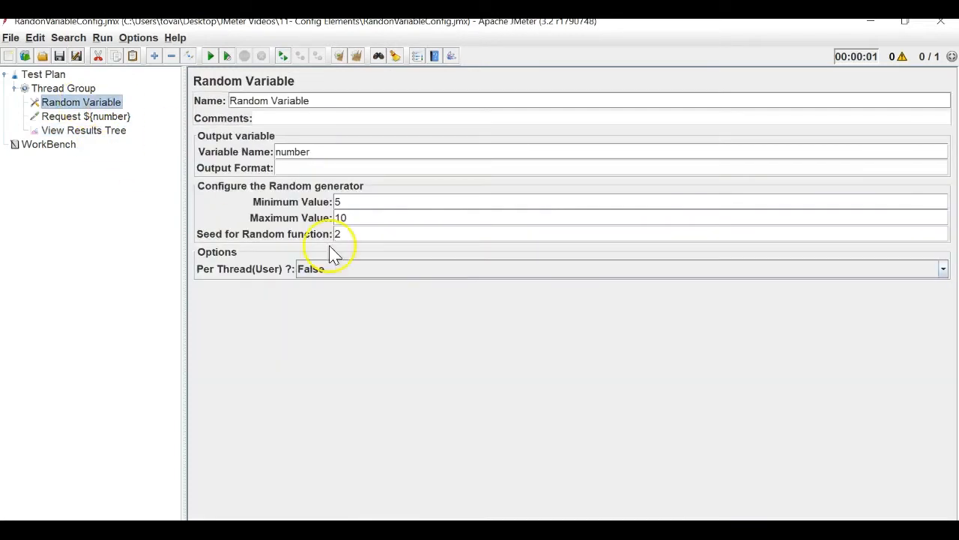
pyautogui.moveTo(335, 233); pyautogui.dragTo(350, 234)
pyautogui.click(350, 204)
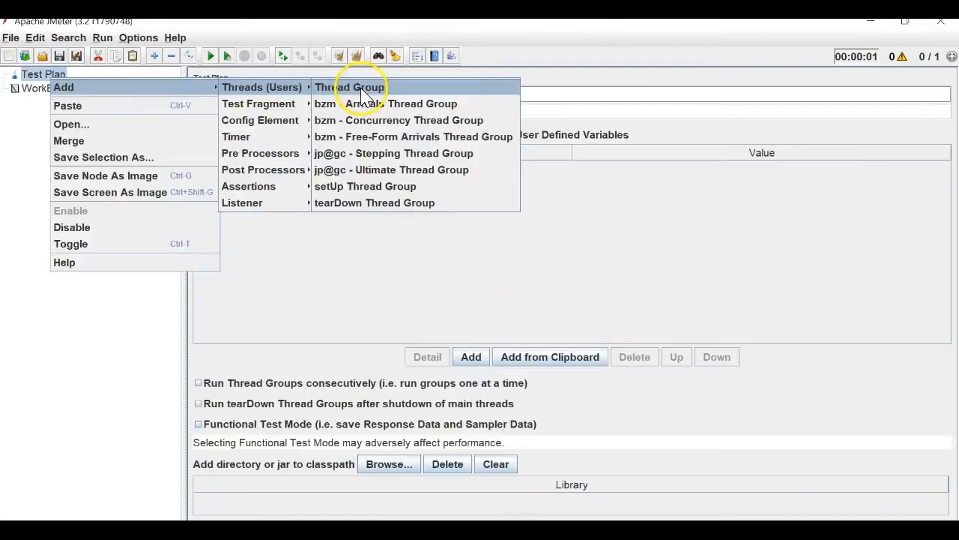
# Add a Thread Group to the new plan with a Counter config element under it.
pyautogui.click(366, 85)
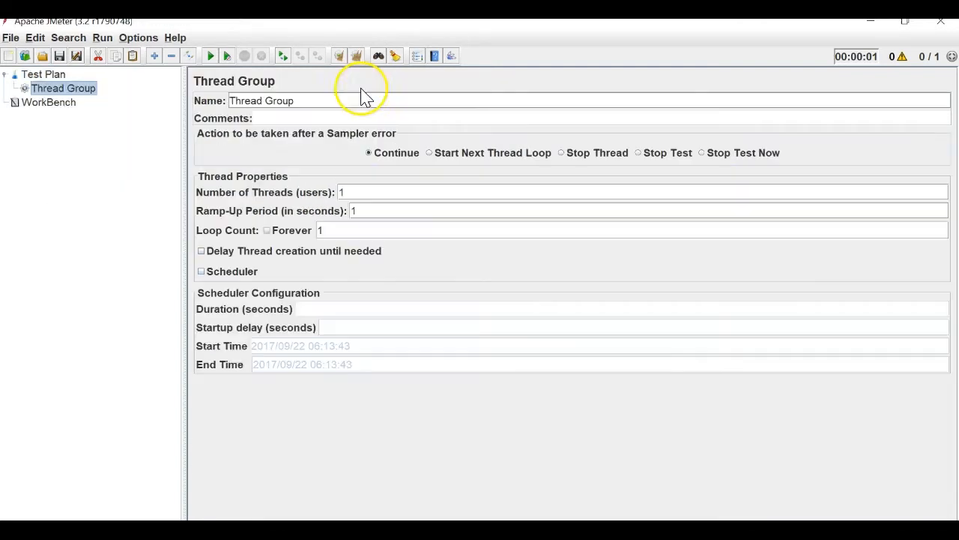
pyautogui.rightClick(76, 89)
pyautogui.moveTo(257, 93)
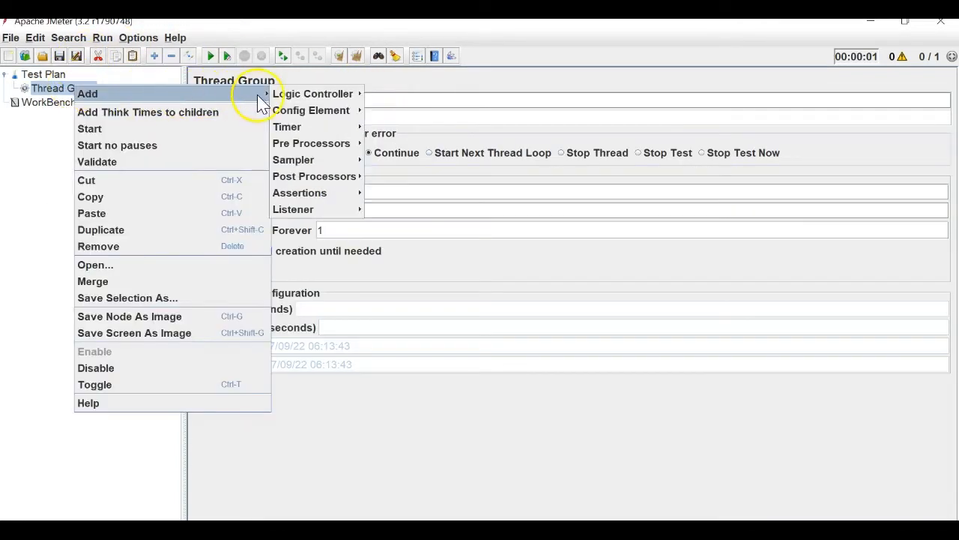
pyautogui.moveTo(306, 120)
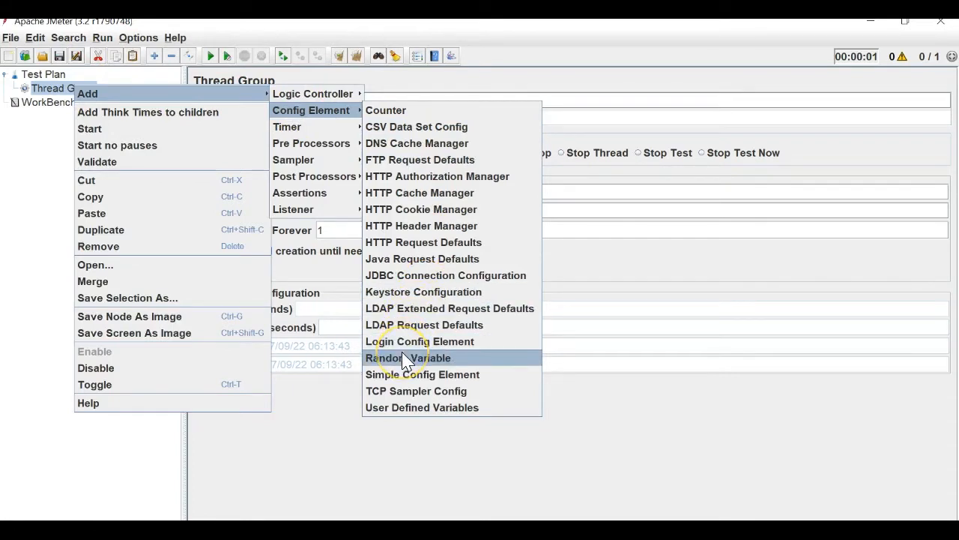
pyautogui.click(377, 109)
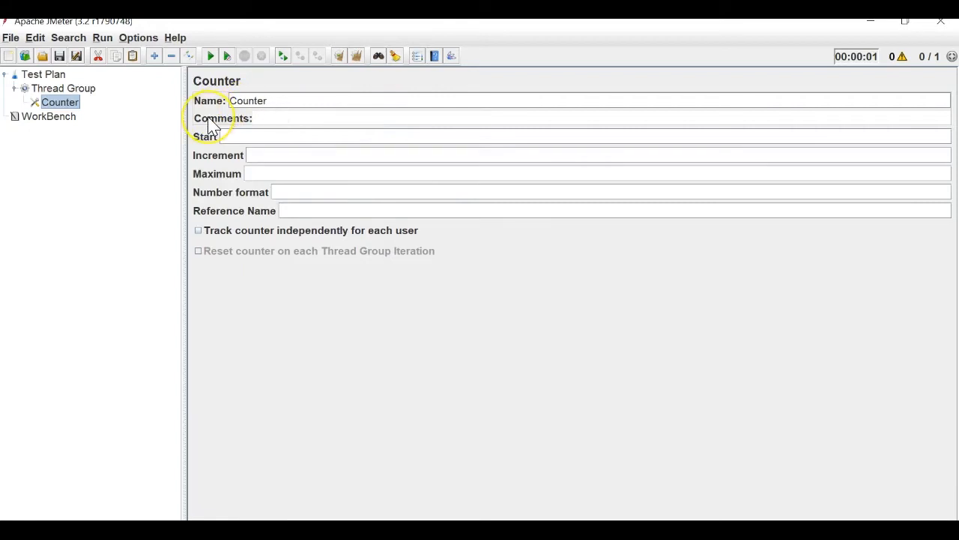
# Set the Counter to start 1, increment 3, maximum 20, reference name number.
pyautogui.click(237, 136)
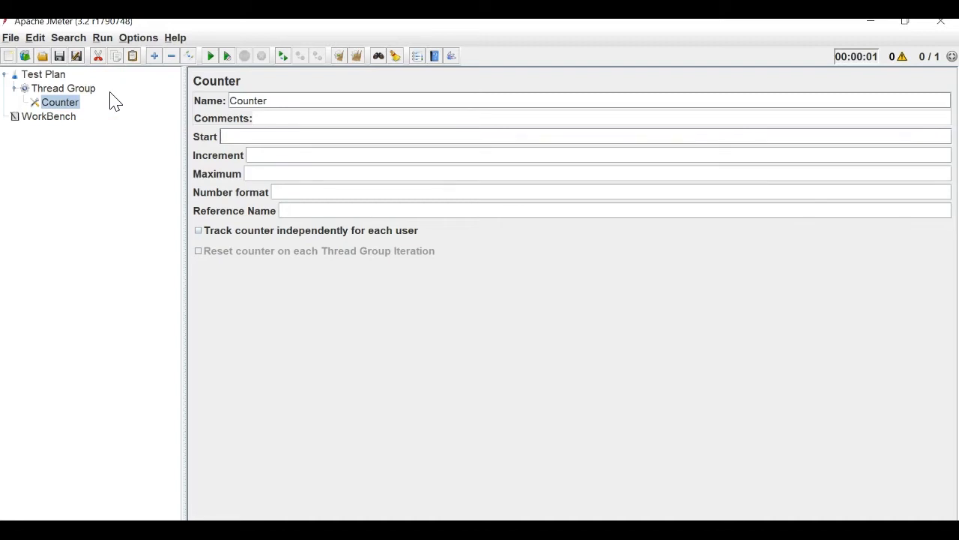
pyautogui.click(265, 137)
pyautogui.click(262, 156)
pyautogui.click(271, 172)
pyautogui.write('20')
pyautogui.click(297, 190)
pyautogui.click(306, 209)
pyautogui.write('number')
# Launch Notepad from the Start menu search and move it beside the Counter settings.
pyautogui.click(239, 334)
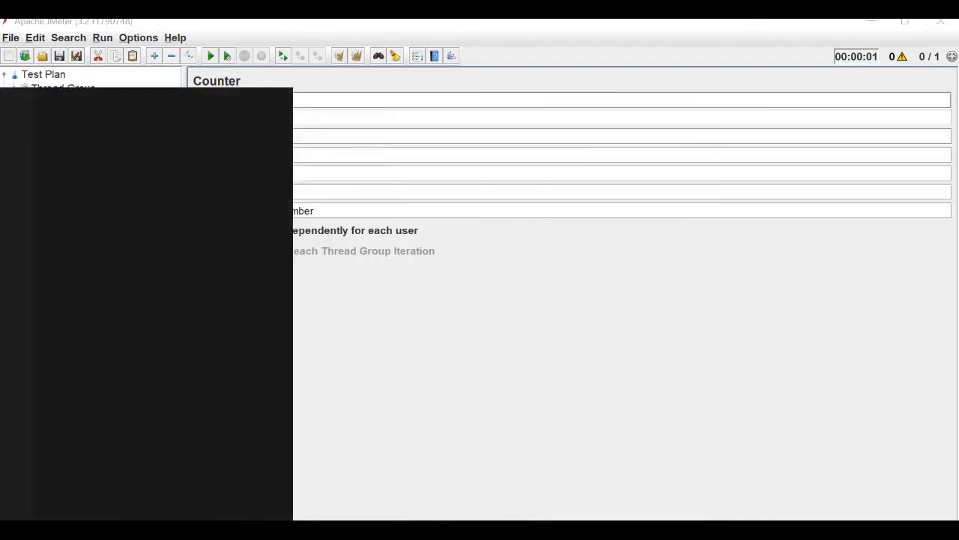
pyautogui.write('no')
pyautogui.press('Return')
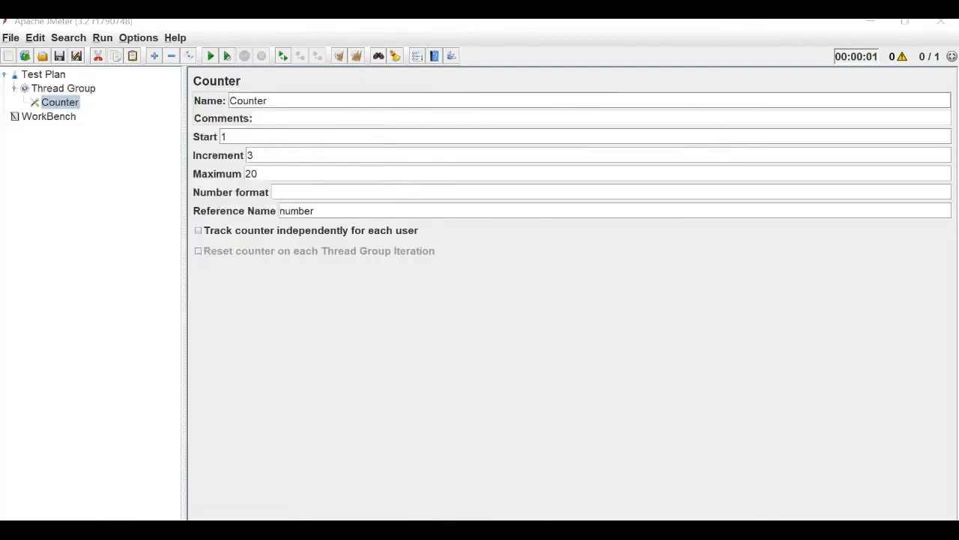
pyautogui.moveTo(427, 71); pyautogui.dragTo(523, 236)
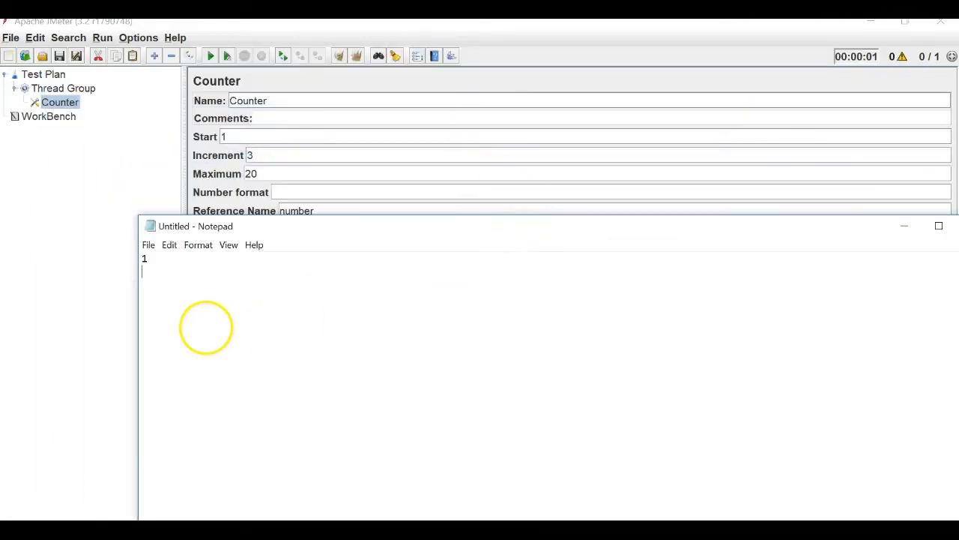
# List the expected counter values 1, 4, 7, 10, 13, 16, 19 one per line.
pyautogui.press('Return')
pyautogui.write('4')
pyautogui.press('Return')
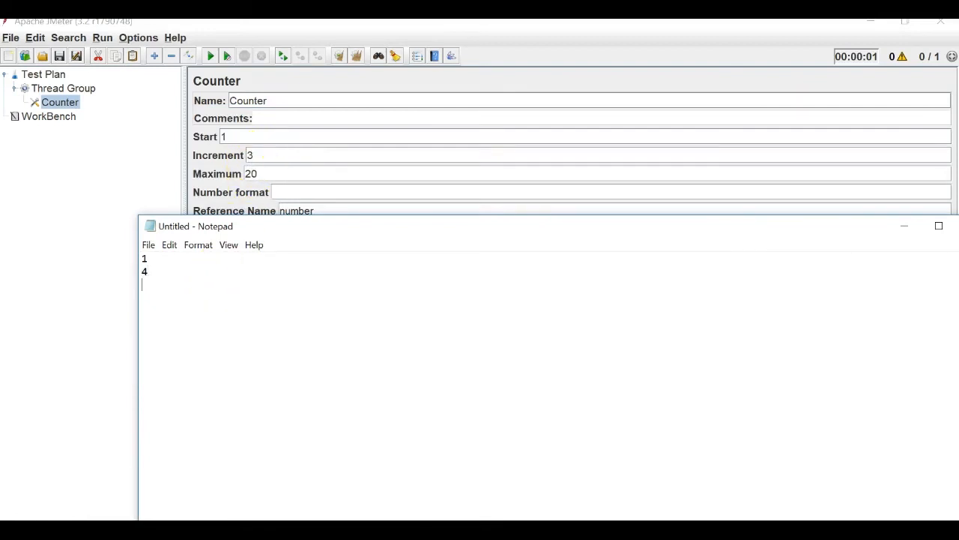
pyautogui.write('0')
pyautogui.press('Return')
pyautogui.write('13')
pyautogui.write('9')
pyautogui.write('22')
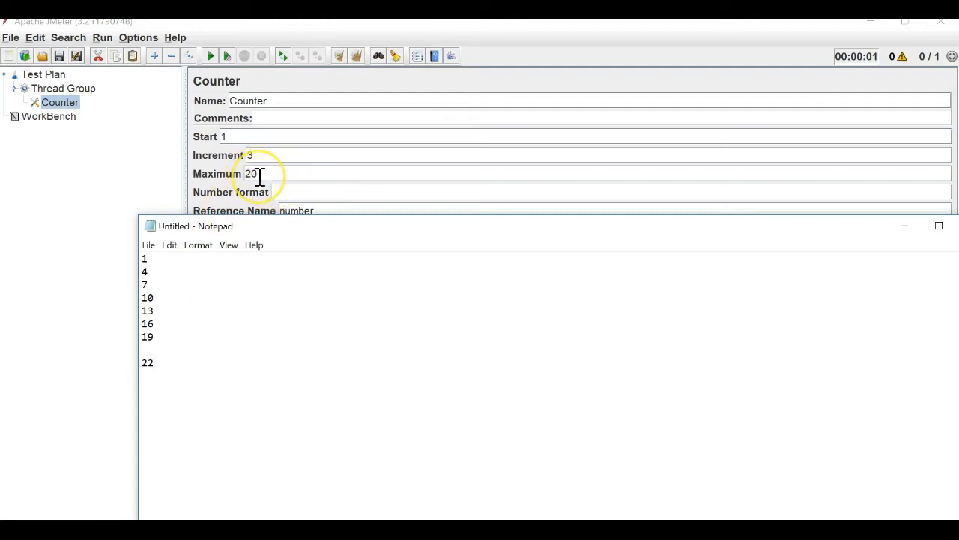
# Delete the stray 22 that exceeds the maximum of 20, then return to JMeter.
pyautogui.click(183, 361)
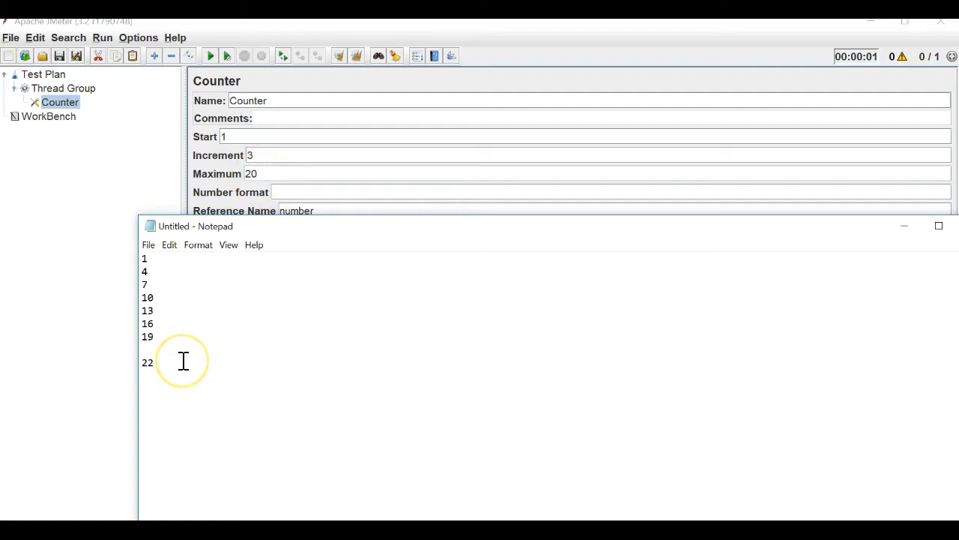
pyautogui.moveTo(170, 362); pyautogui.dragTo(125, 358)
pyautogui.press('BackSpace')
pyautogui.press('BackSpace')
pyautogui.write('===')
pyautogui.press('BackSpace')
pyautogui.press('BackSpace')
pyautogui.press('BackSpace')
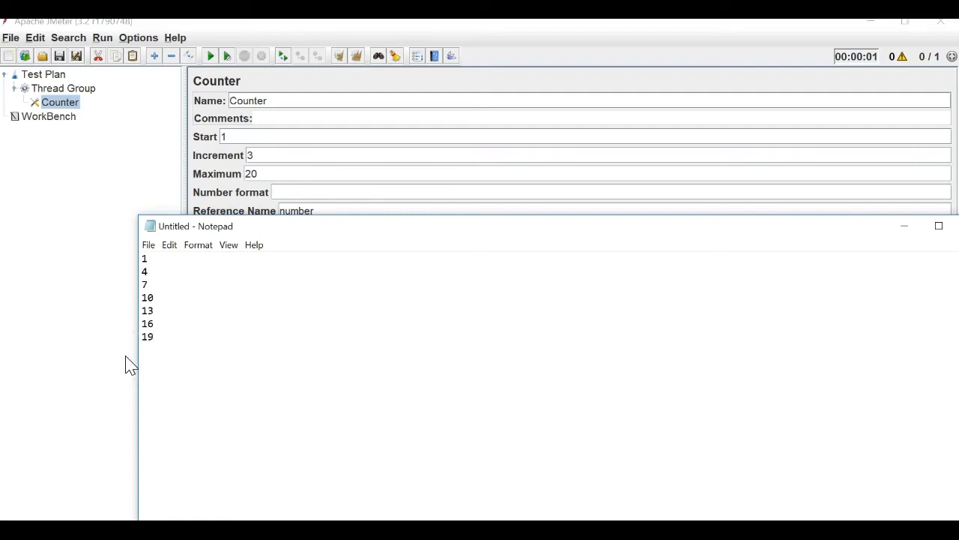
pyautogui.click(115, 232)
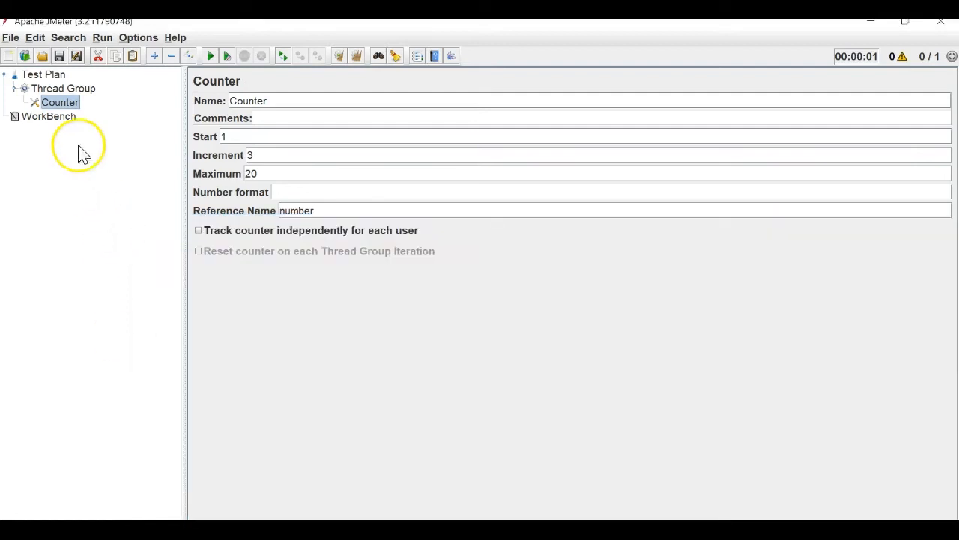
# Add a Java Request sampler to the Thread Group.
pyautogui.click(65, 88)
pyautogui.rightClick(66, 87)
pyautogui.moveTo(247, 92)
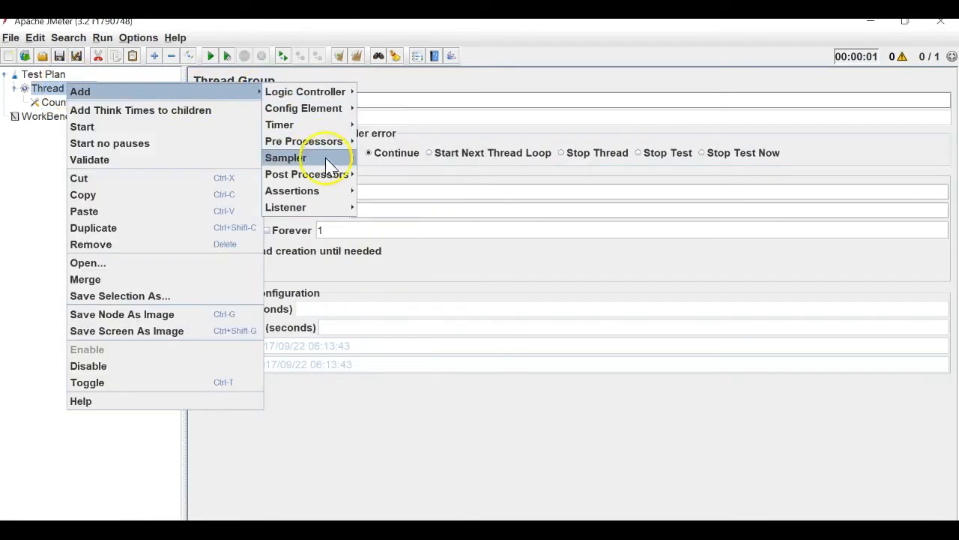
pyautogui.moveTo(330, 157)
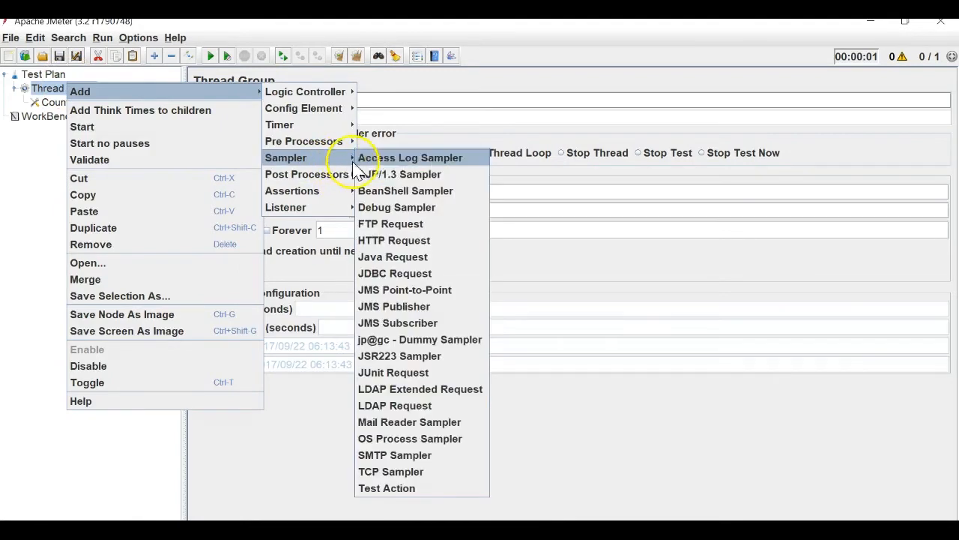
pyautogui.click(392, 256)
# Rename the Java Request to 'Request 1 ${number}' using the Counter's reference name.
pyautogui.moveTo(289, 101); pyautogui.dragTo(221, 101)
pyautogui.write('Re')
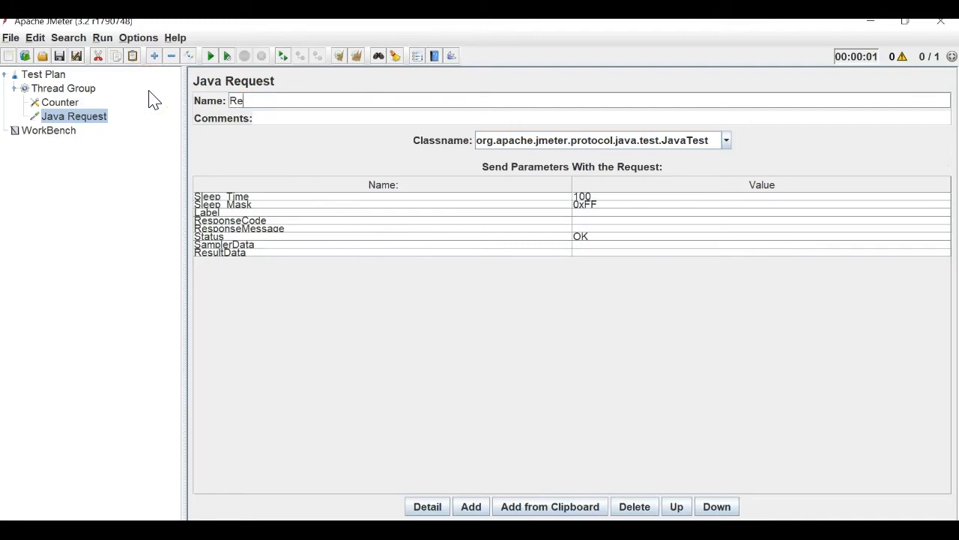
pyautogui.write('qies')
pyautogui.press('BackSpace')
pyautogui.press('BackSpace')
pyautogui.write('uest 1 ${}')
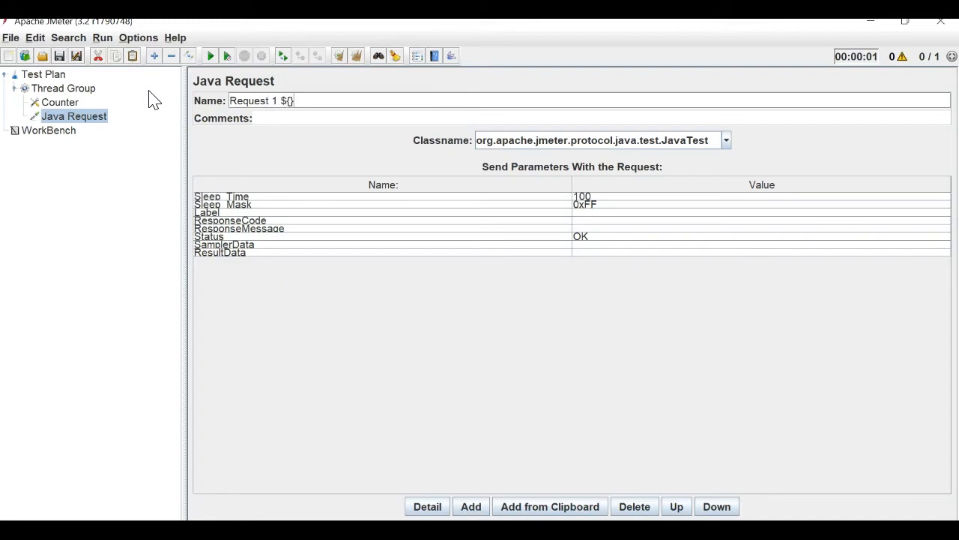
pyautogui.click(60, 102)
pyautogui.click(67, 116)
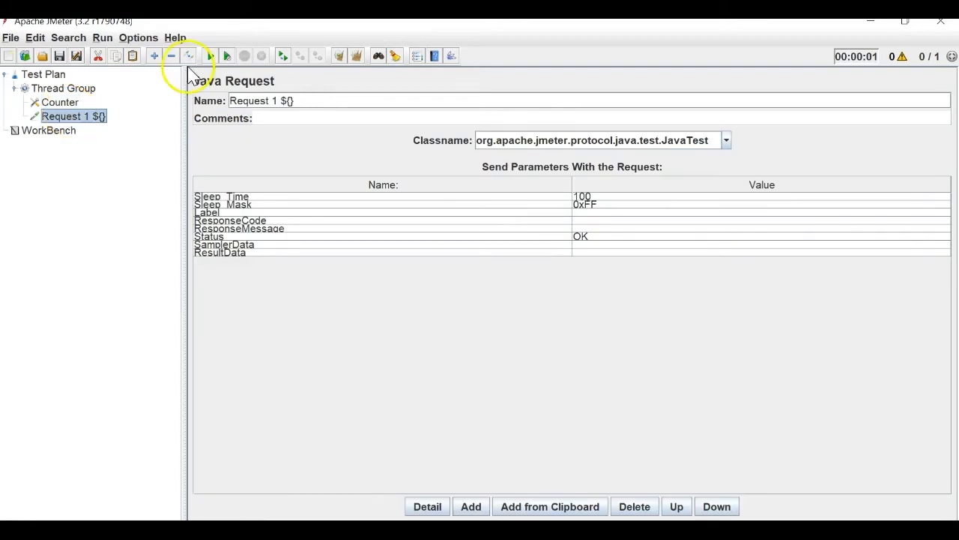
pyautogui.click(291, 101)
pyautogui.write('numb')
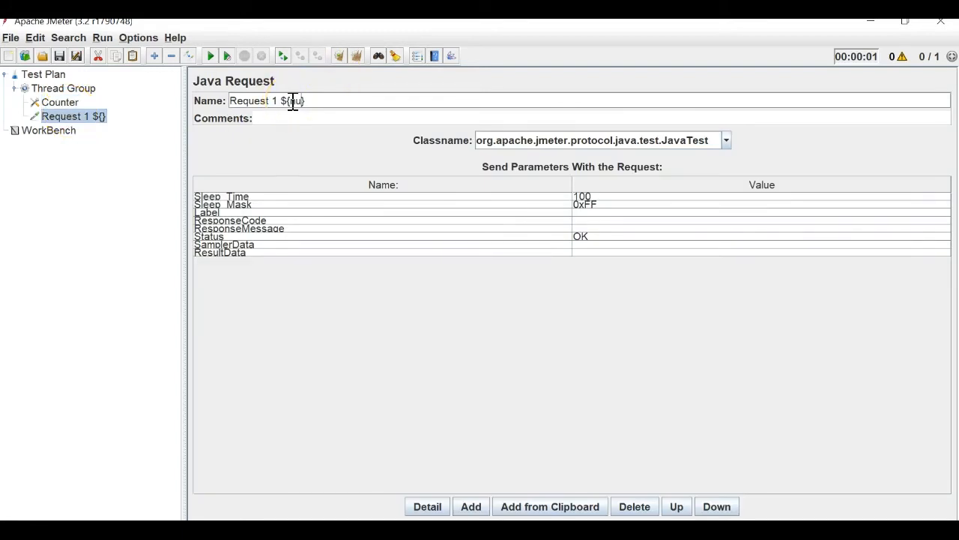
pyautogui.write('er')
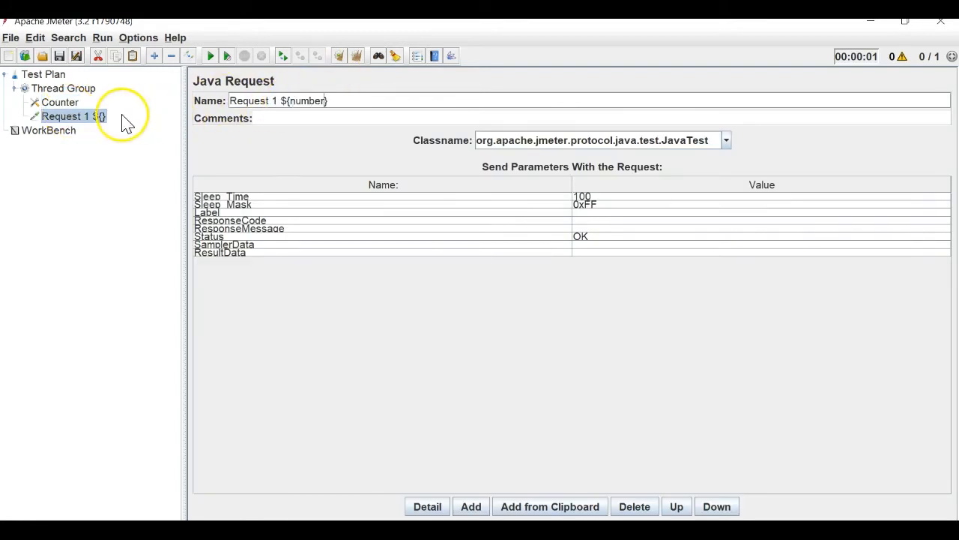
pyautogui.click(60, 103)
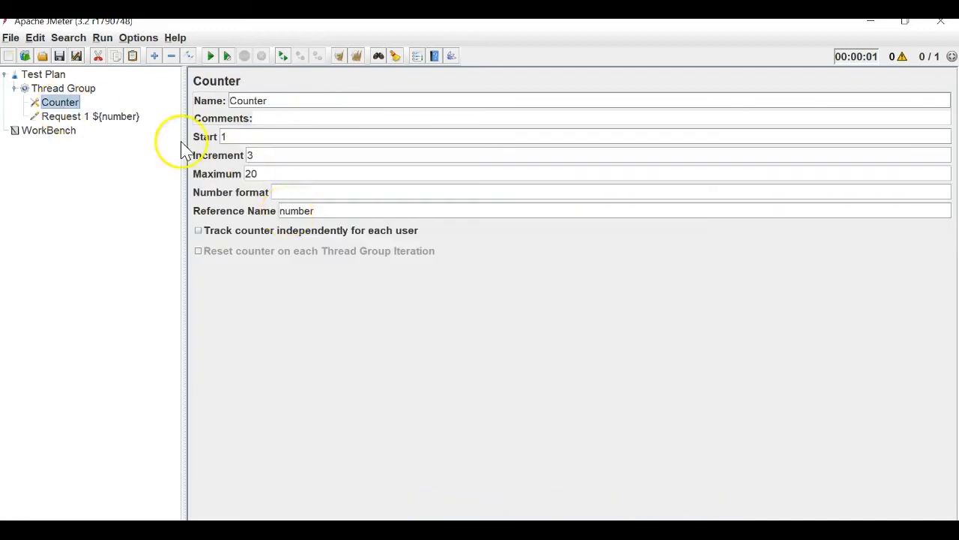
pyautogui.click(118, 118)
pyautogui.click(284, 99)
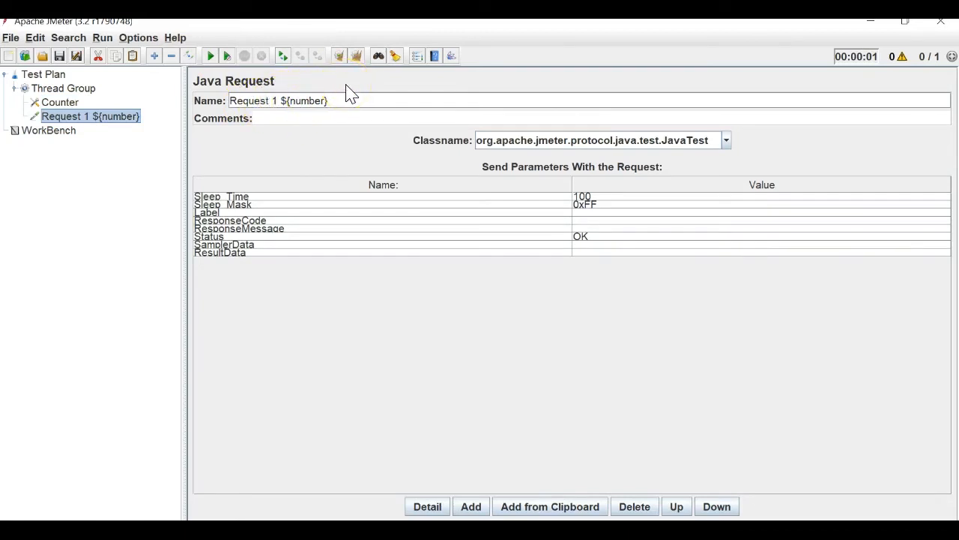
pyautogui.click(45, 89)
# Add a View Results Tree listener to the Thread Group.
pyautogui.rightClick(45, 91)
pyautogui.moveTo(193, 95)
pyautogui.moveTo(270, 208)
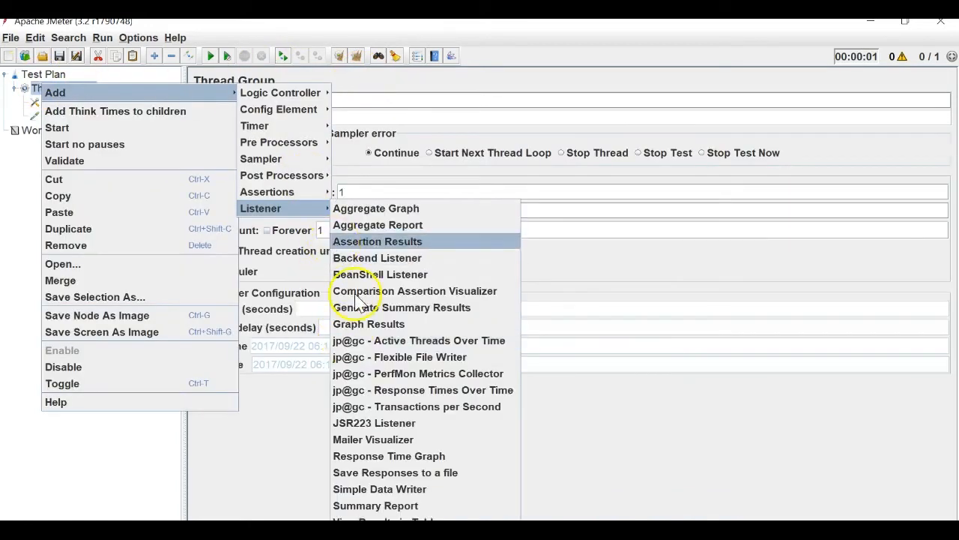
pyautogui.click(383, 519)
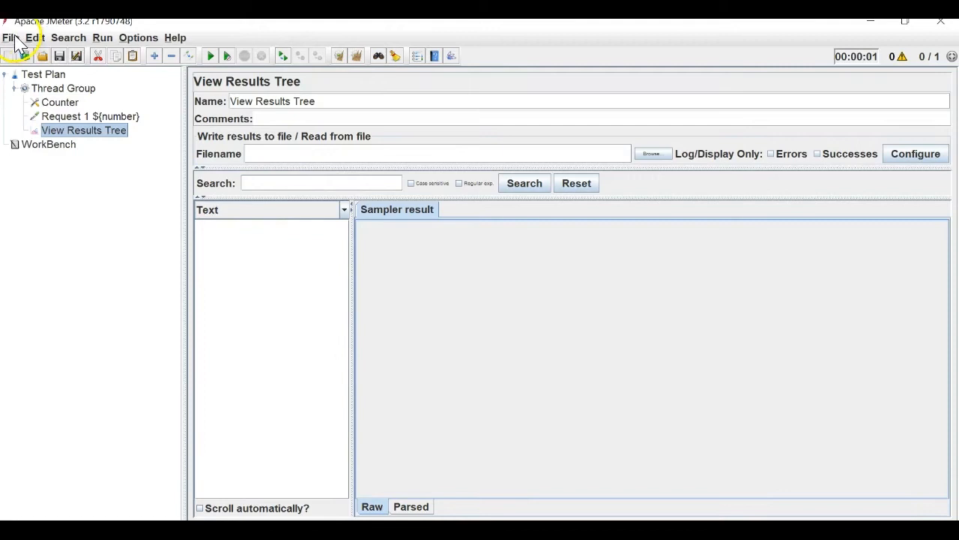
# Save the test plan as CounterConfig.jmx.
pyautogui.click(11, 38)
pyautogui.click(45, 172)
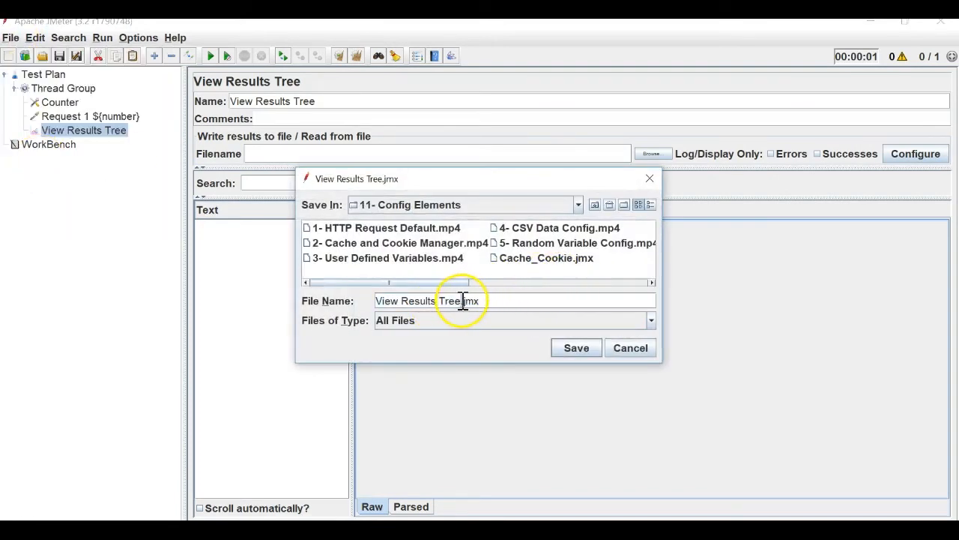
pyautogui.moveTo(460, 301); pyautogui.dragTo(315, 304)
pyautogui.press('BackSpace')
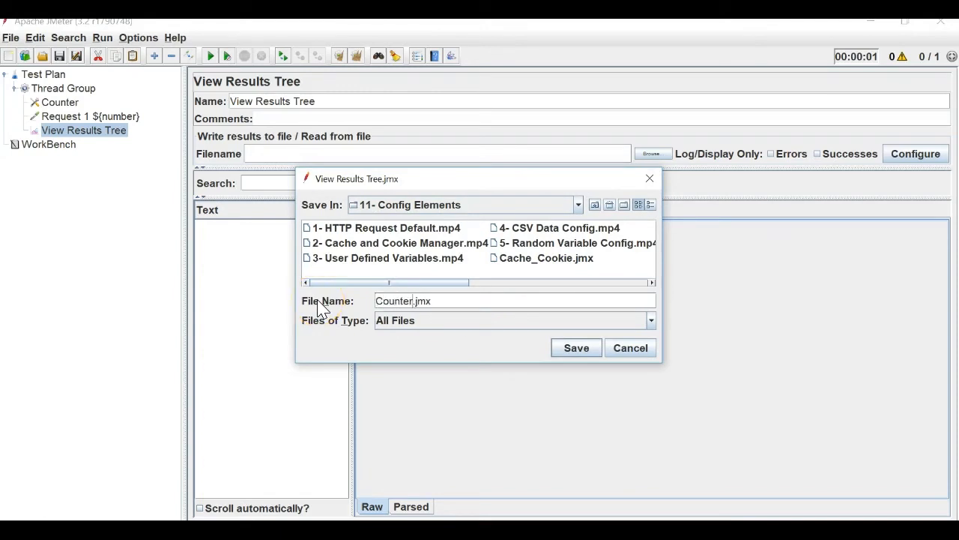
pyautogui.write('CounterConfig')
pyautogui.press('Return')
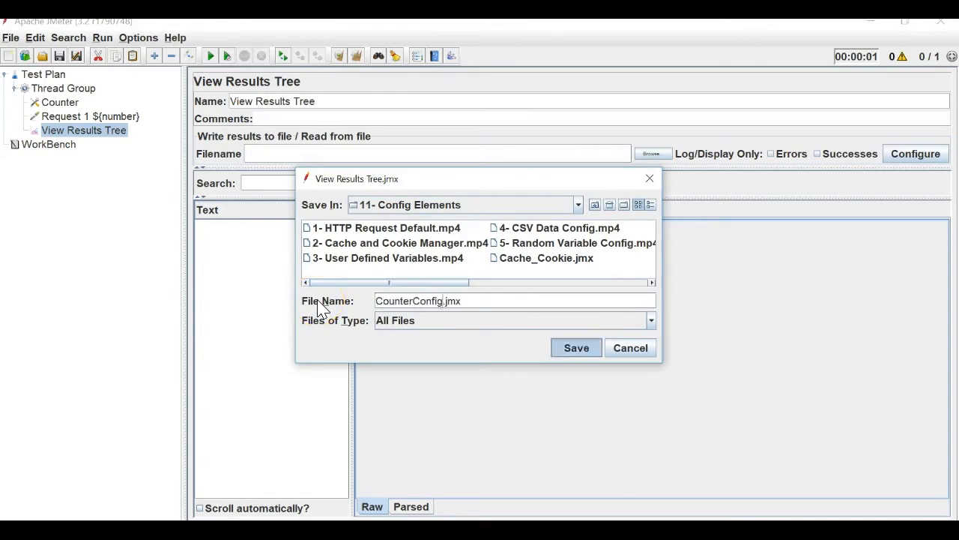
# Run the plan with 3 loops and check results 1, 4, 7 against the Notepad list.
pyautogui.click(213, 56)
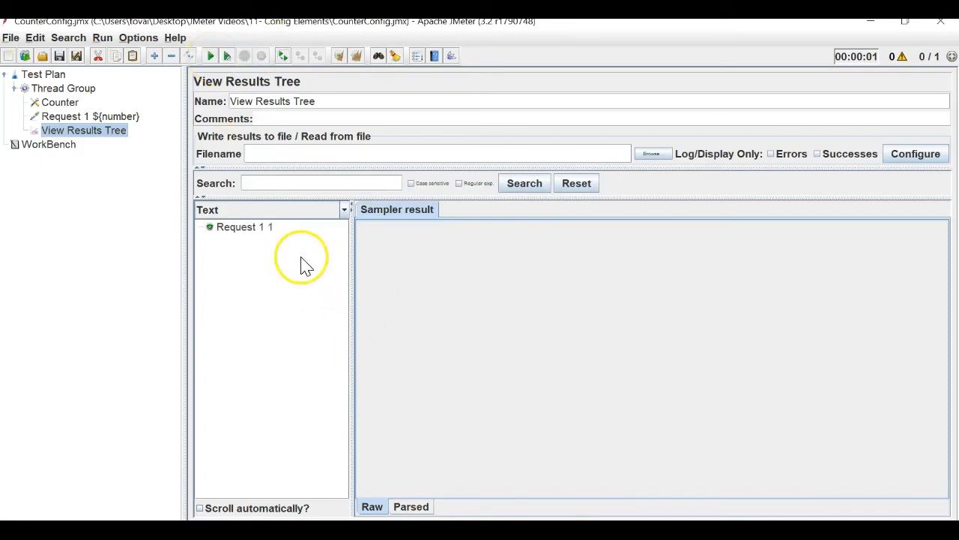
pyautogui.click(266, 228)
pyautogui.click(64, 89)
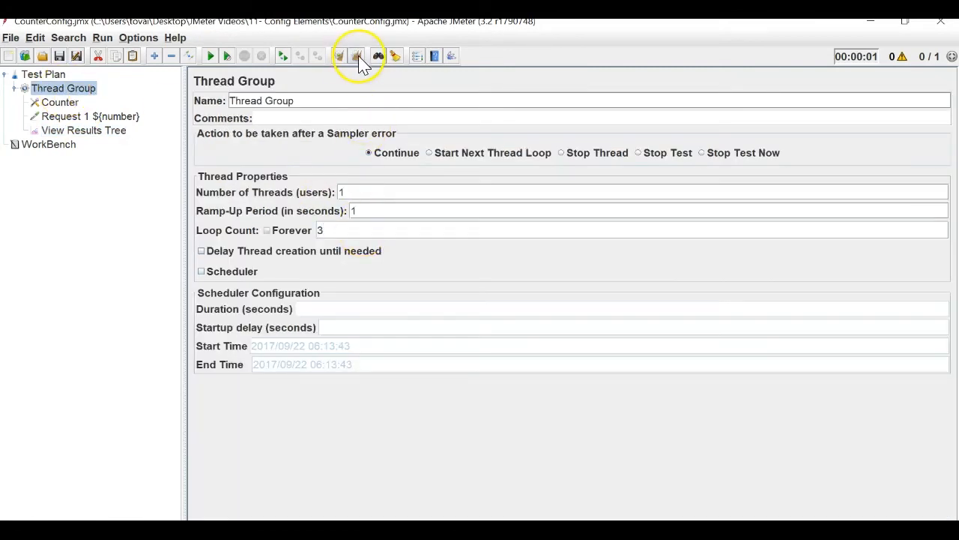
pyautogui.click(210, 56)
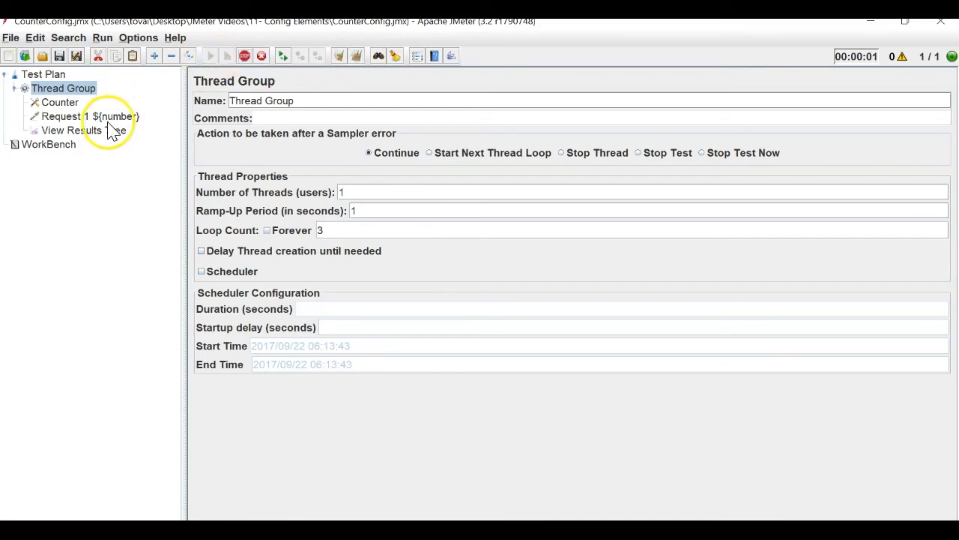
pyautogui.click(105, 132)
pyautogui.hotkey('alt', 'Tab')
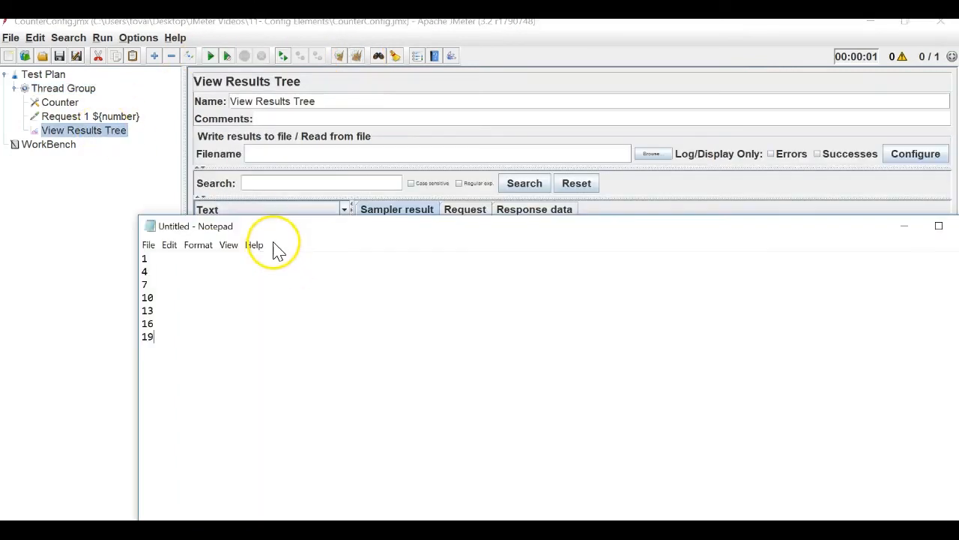
pyautogui.click(151, 283)
pyautogui.hotkey('alt', 'Tab')
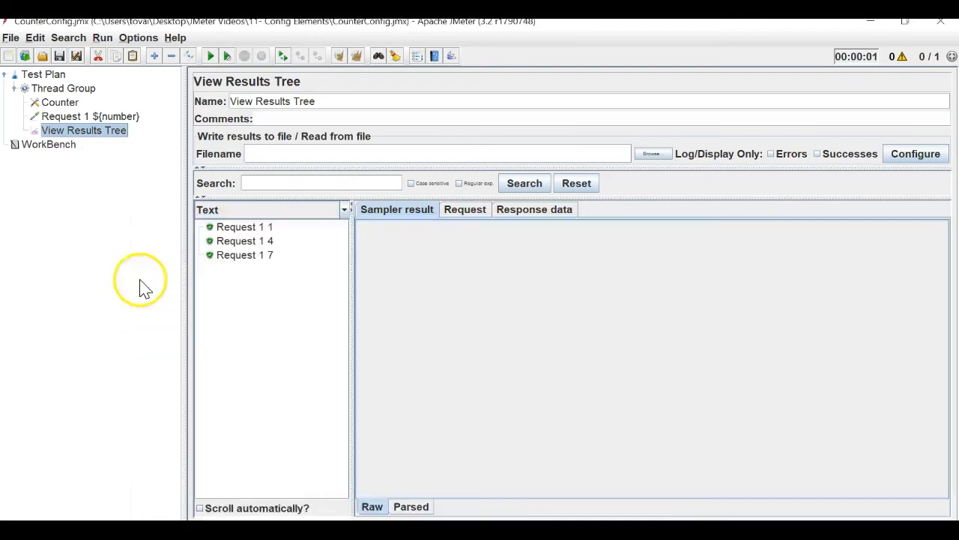
pyautogui.click(59, 102)
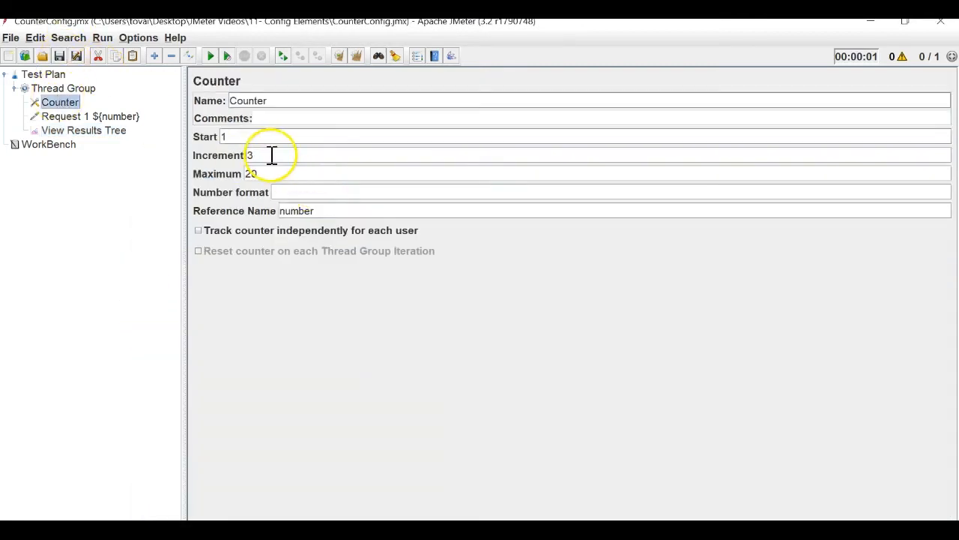
# Set the Thread Group loop count to 7, clear results and rerun.
pyautogui.click(53, 88)
pyautogui.doubleClick(354, 230)
pyautogui.write('7')
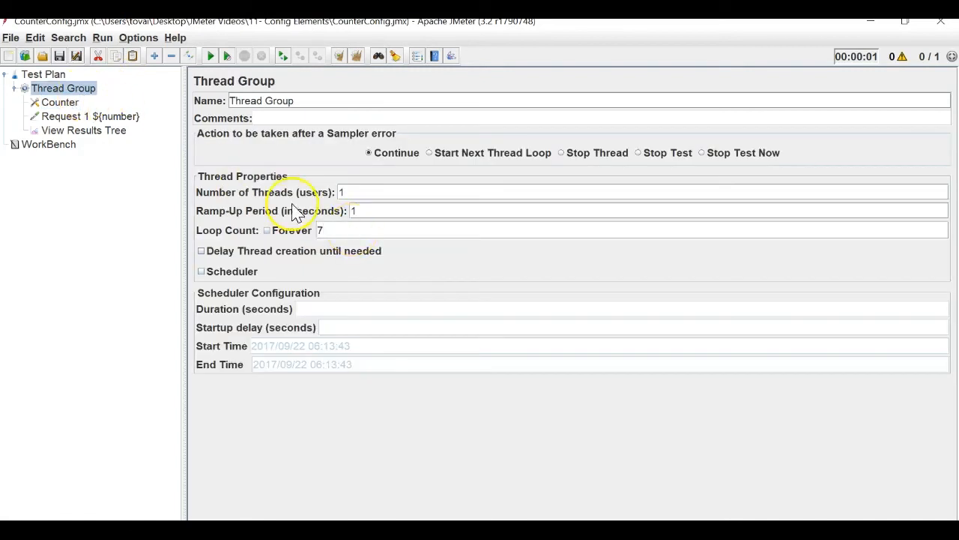
pyautogui.click(71, 130)
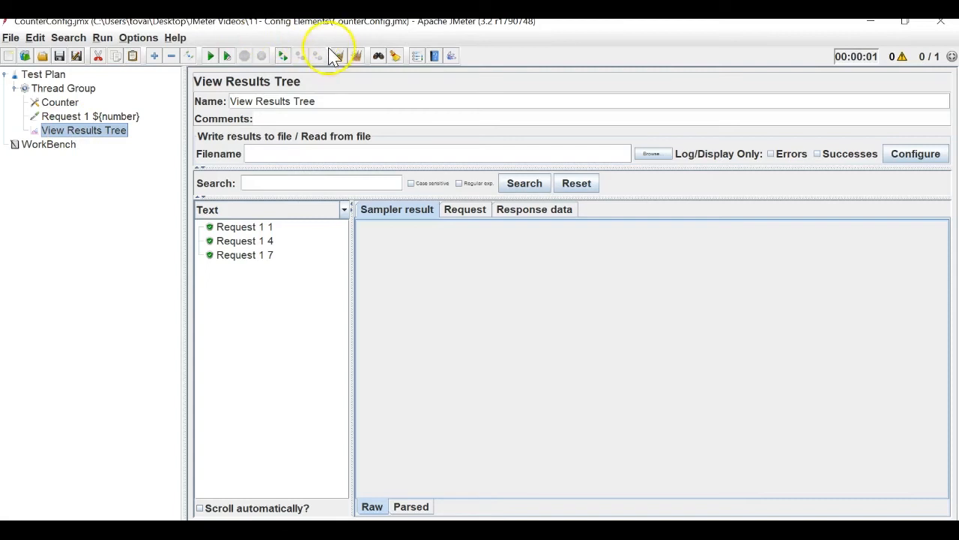
pyautogui.click(356, 57)
pyautogui.click(212, 56)
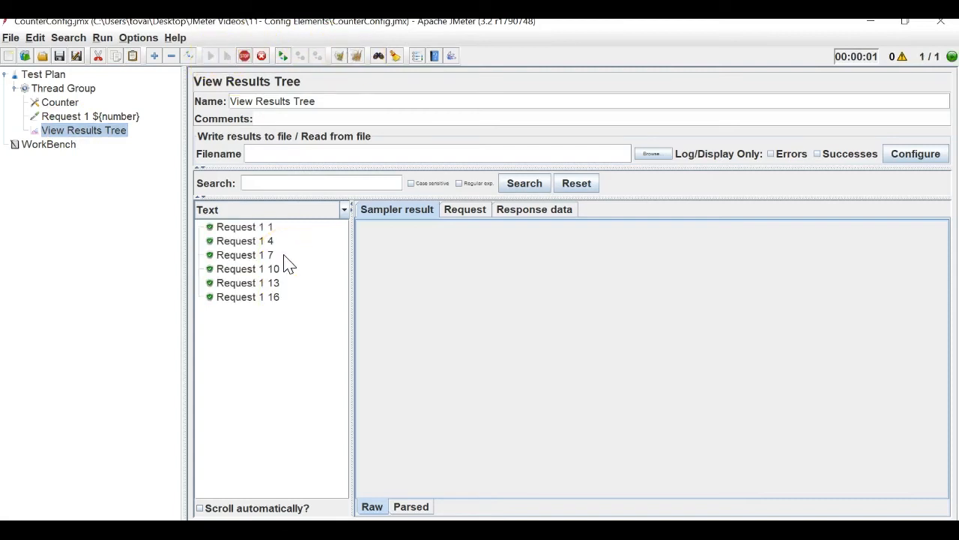
# Compare with the notes and inspect the Request 1 7 and Request 1 19 results.
pyautogui.hotkey('alt', 'Tab')
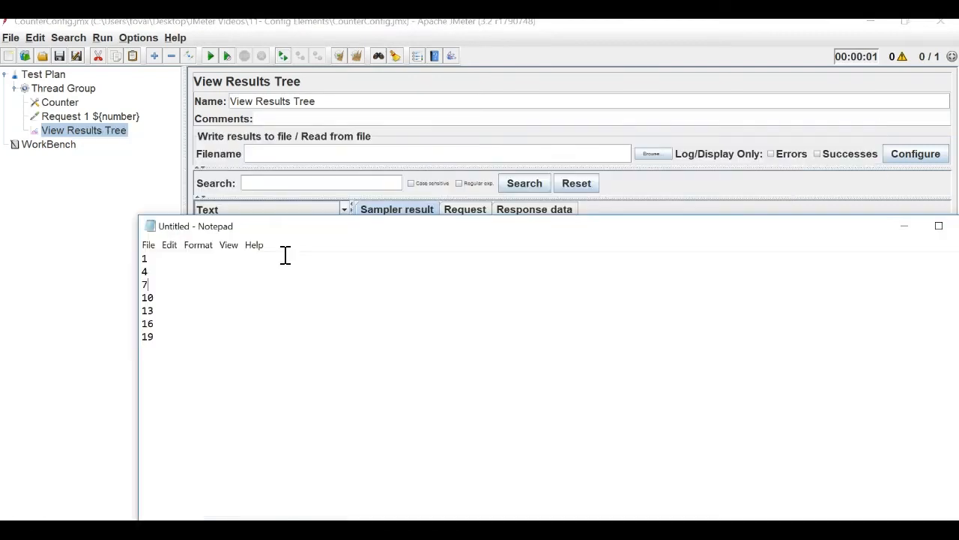
pyautogui.hotkey('alt', 'Tab')
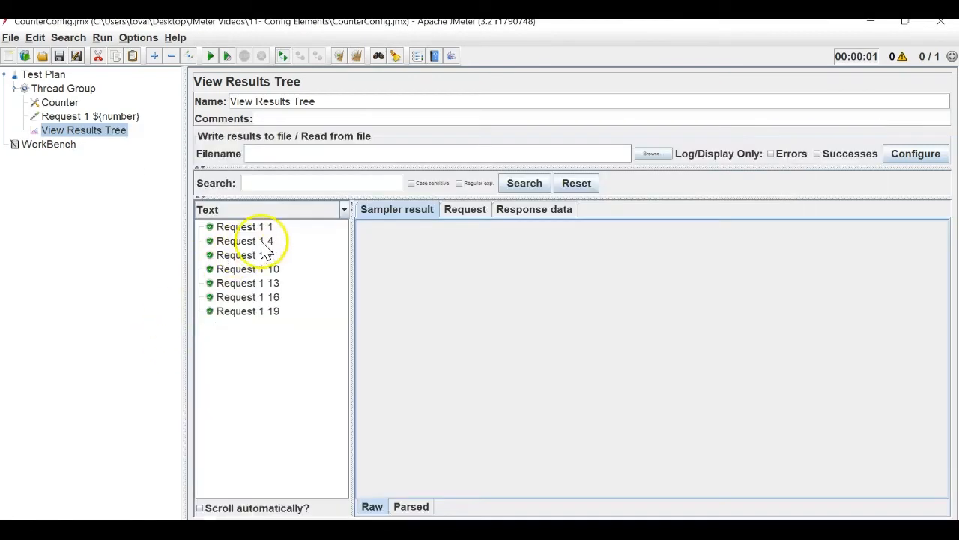
pyautogui.click(271, 255)
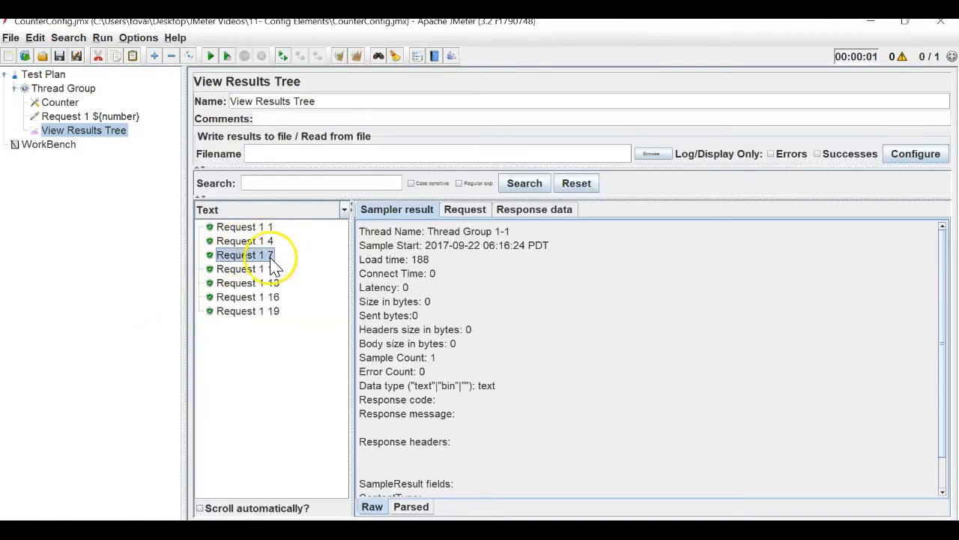
pyautogui.click(273, 311)
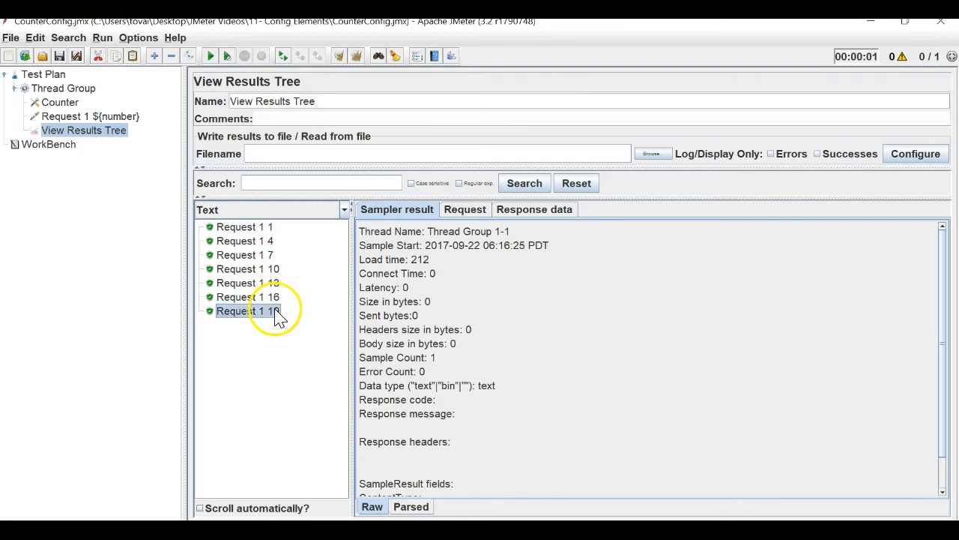
pyautogui.click(61, 89)
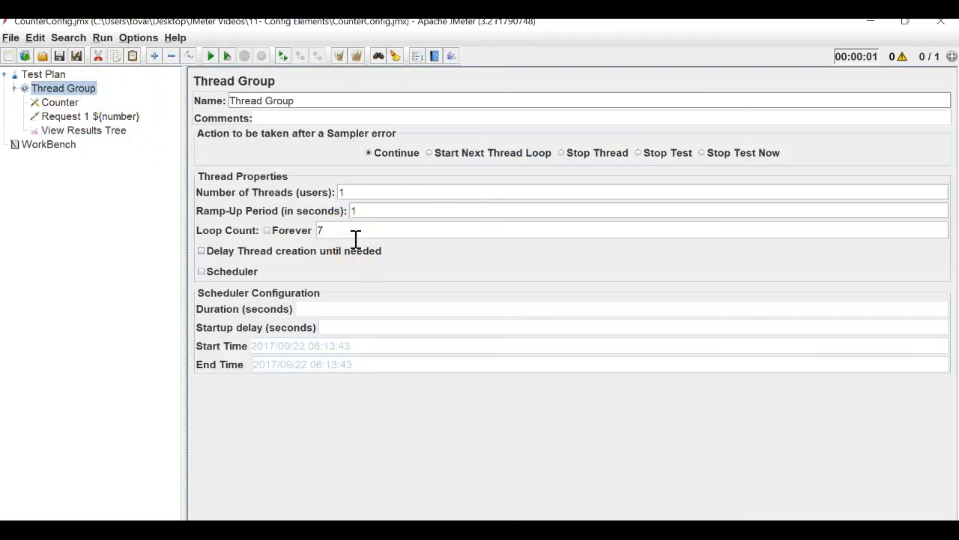
# Clear View Results Tree, rerun with 8 loops and inspect the wrapped first request.
pyautogui.click(64, 131)
pyautogui.click(356, 56)
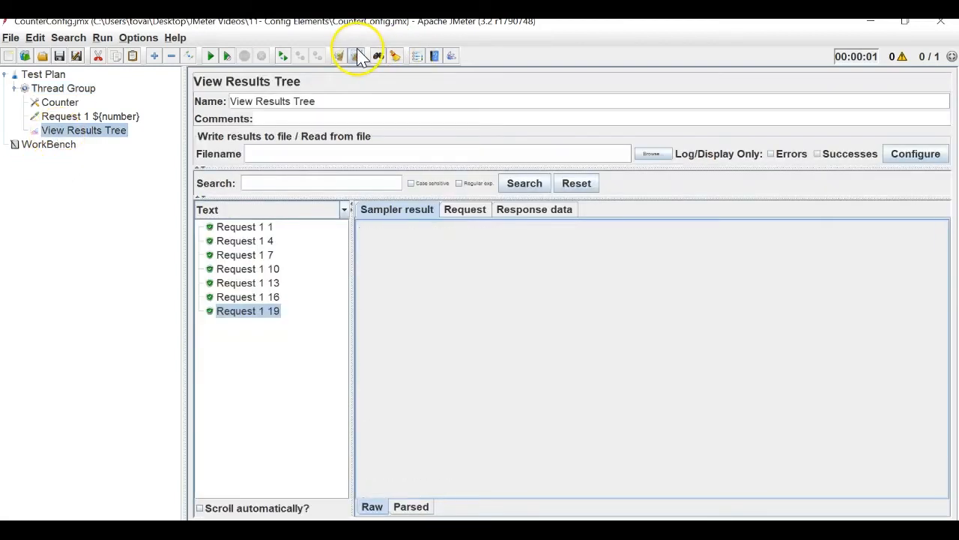
pyautogui.click(211, 55)
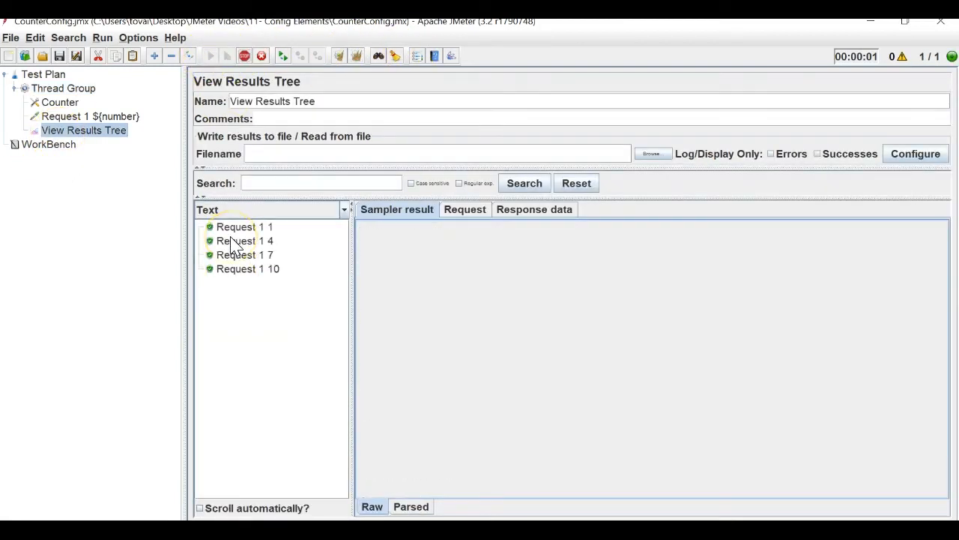
pyautogui.click(269, 328)
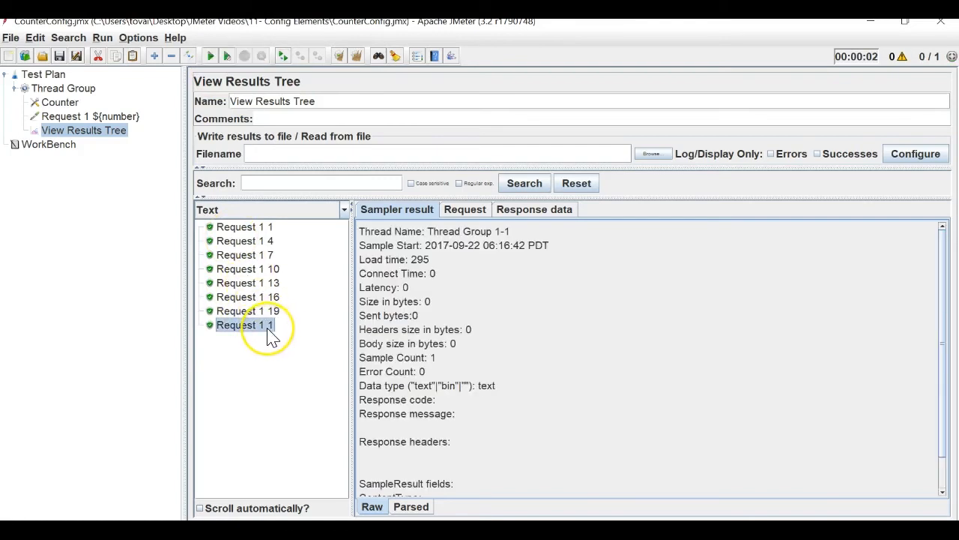
# Review the Java Request and the Counter's start, increment and maximum values.
pyautogui.click(113, 118)
pyautogui.click(56, 103)
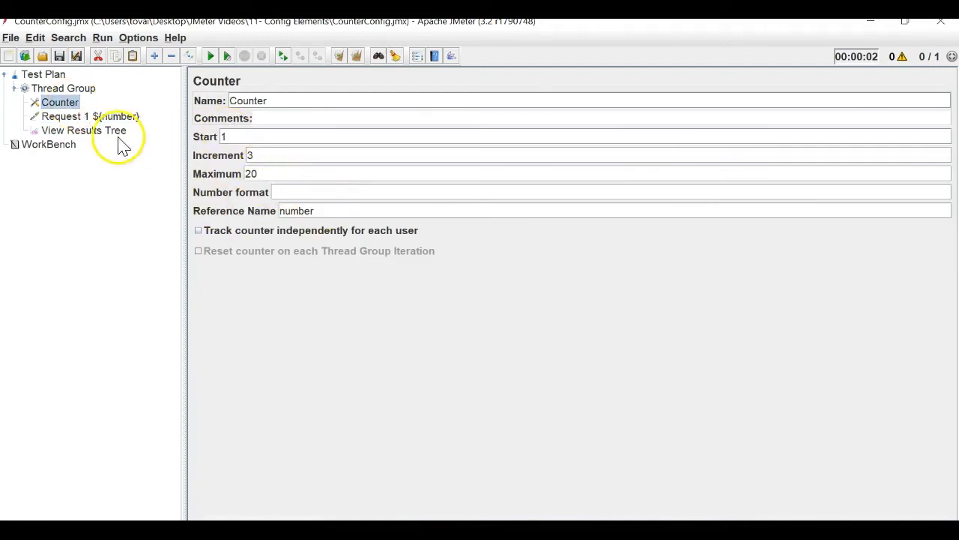
pyautogui.click(96, 132)
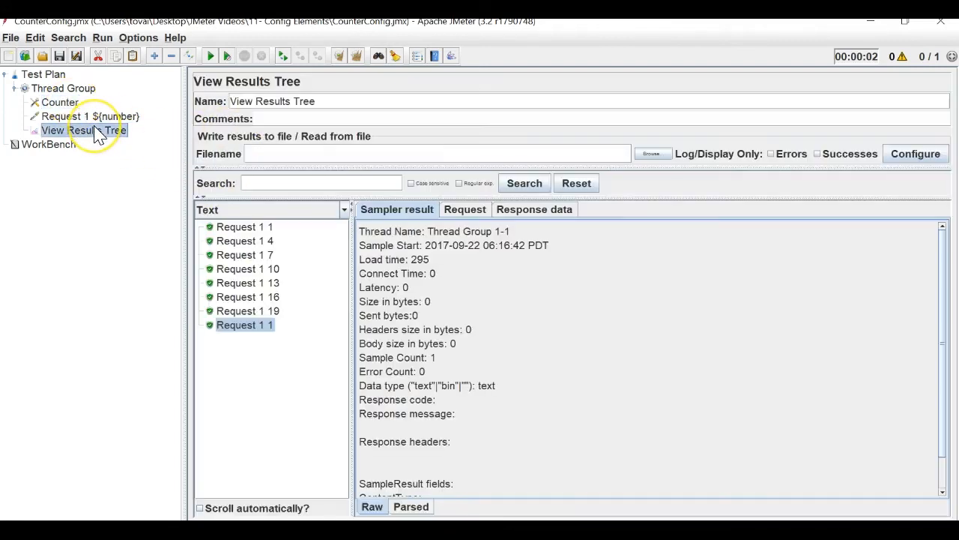
pyautogui.click(57, 102)
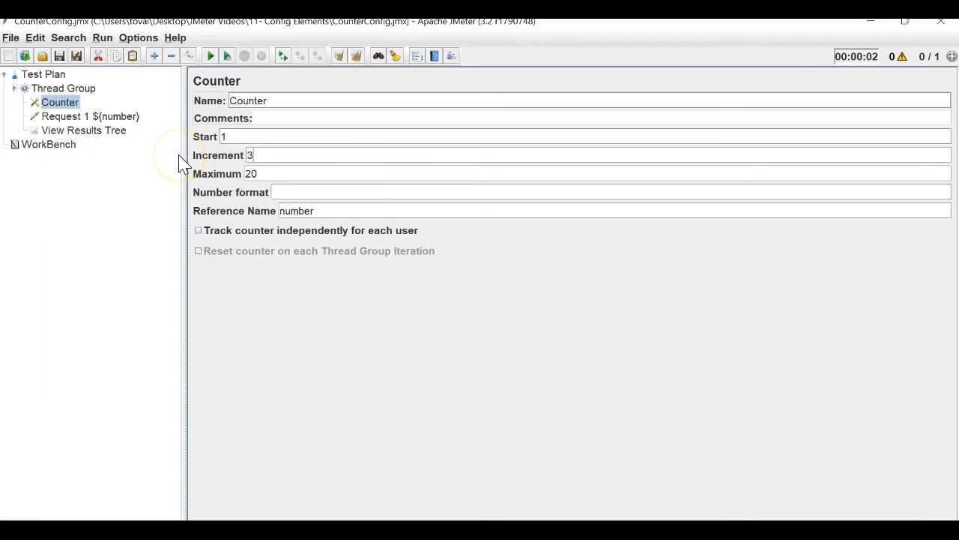
# Create a new test plan and add FTP Request Defaults under its Thread Group.
pyautogui.click(12, 38)
pyautogui.click(16, 55)
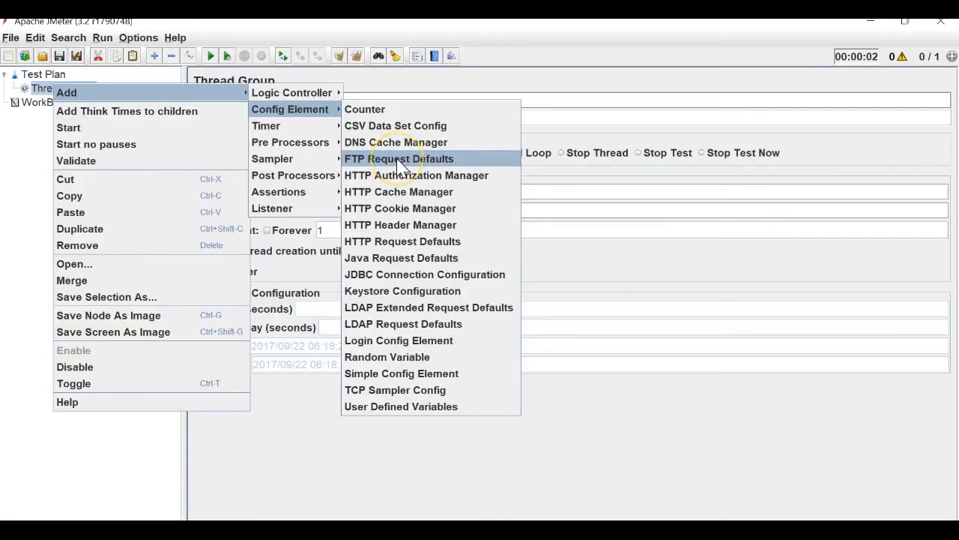
pyautogui.click(400, 159)
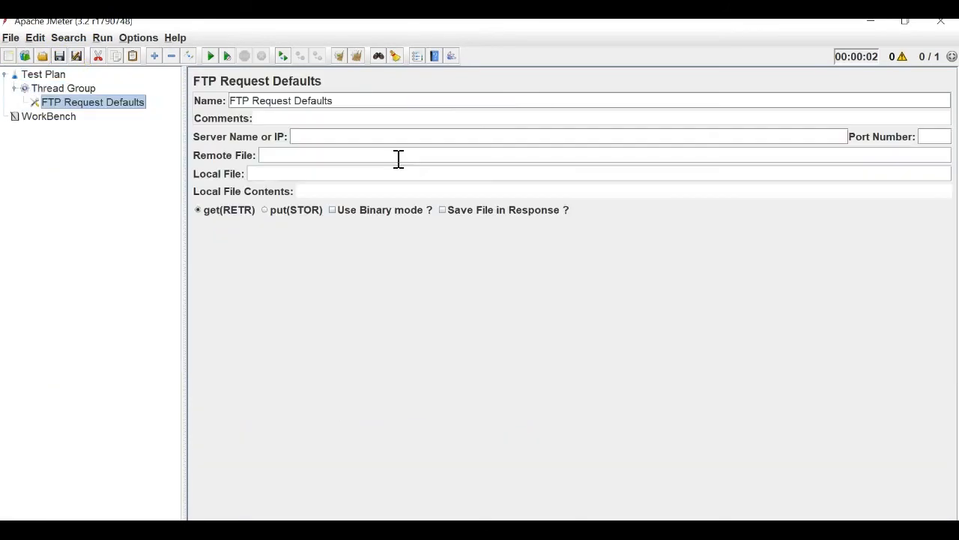
pyautogui.rightClick(75, 103)
# Add an FTP Request sampler to the Thread Group named 'FTP Request 1'.
pyautogui.click(56, 90)
pyautogui.rightClick(56, 96)
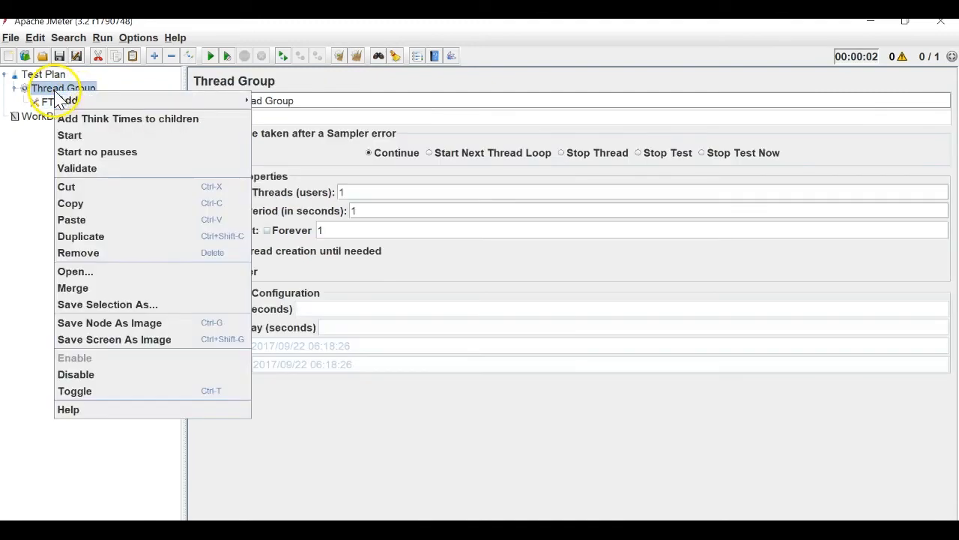
pyautogui.moveTo(224, 97)
pyautogui.moveTo(330, 184)
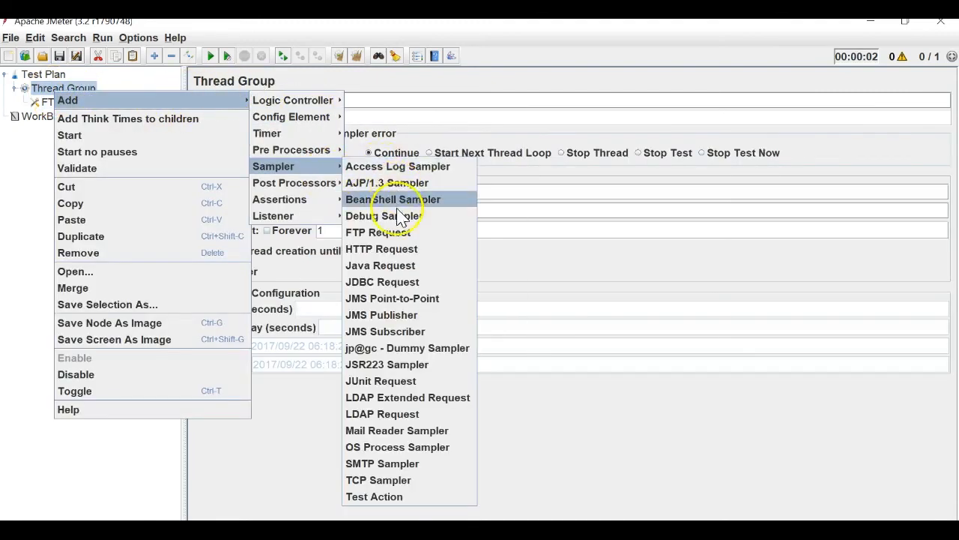
pyautogui.click(401, 233)
pyautogui.click(379, 106)
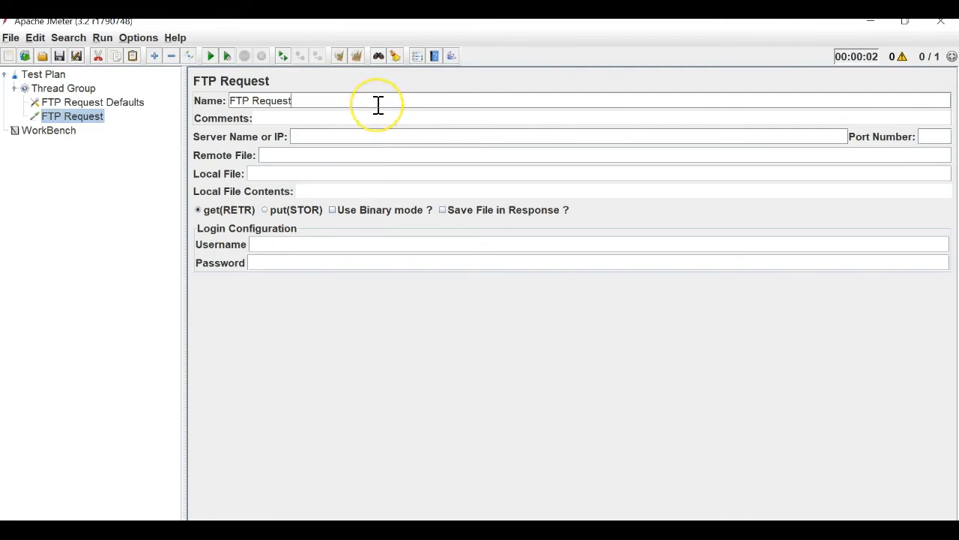
pyautogui.write('1')
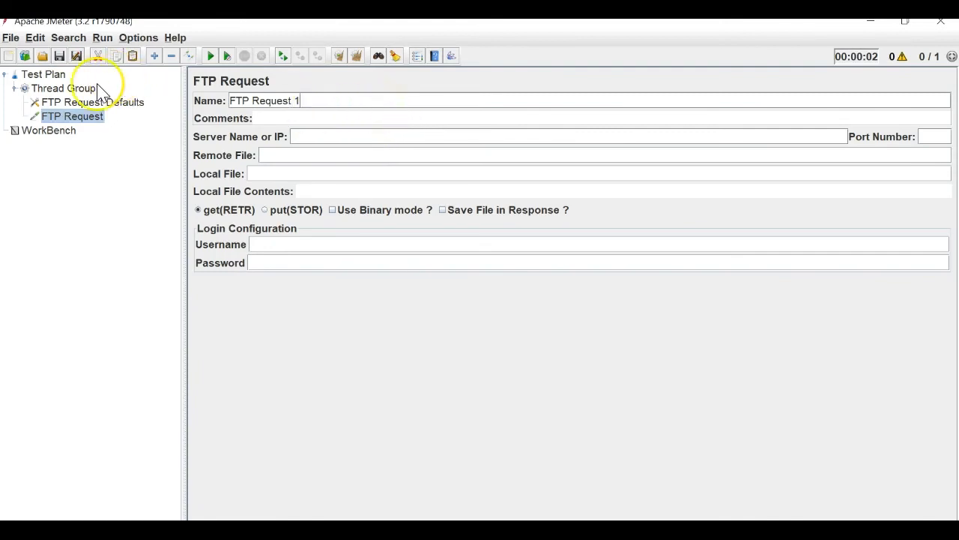
pyautogui.click(63, 88)
# Copy FTP Request 1 and select the Thread Group as paste target.
pyautogui.click(101, 118)
pyautogui.hotkey('ctrl', 'c')
pyautogui.click(76, 91)
# Paste a second FTP Request 1 and compare its login fields with FTP Request Defaults.
pyautogui.hotkey('ctrl', 'v')
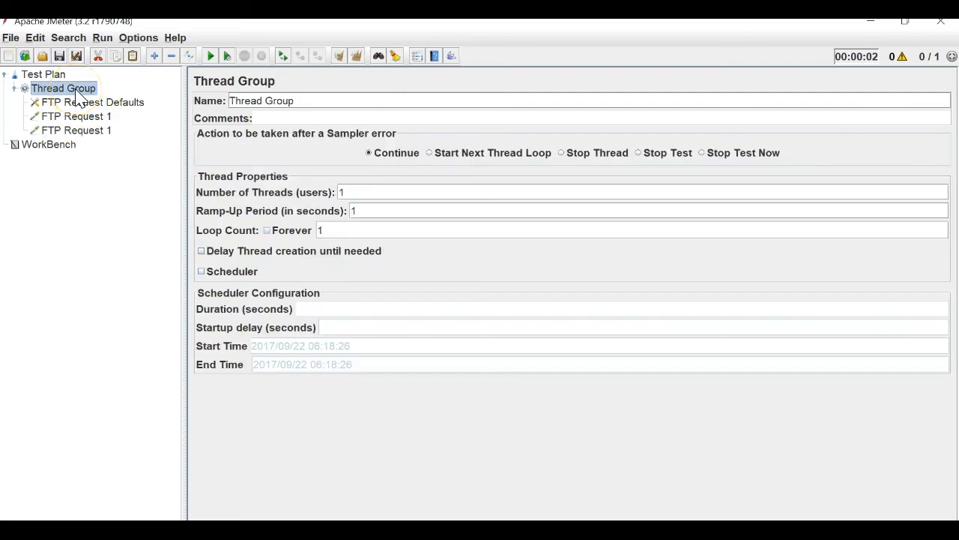
pyautogui.click(77, 118)
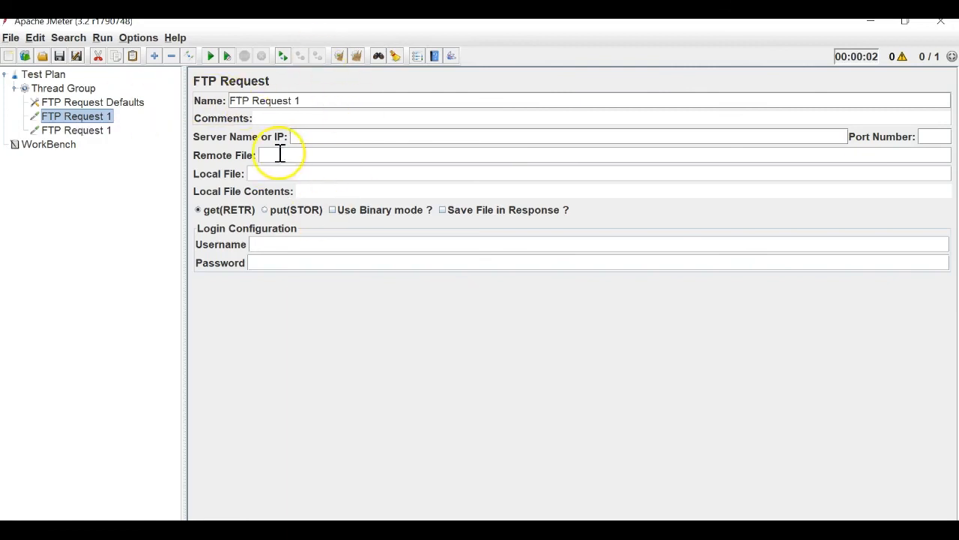
pyautogui.click(105, 104)
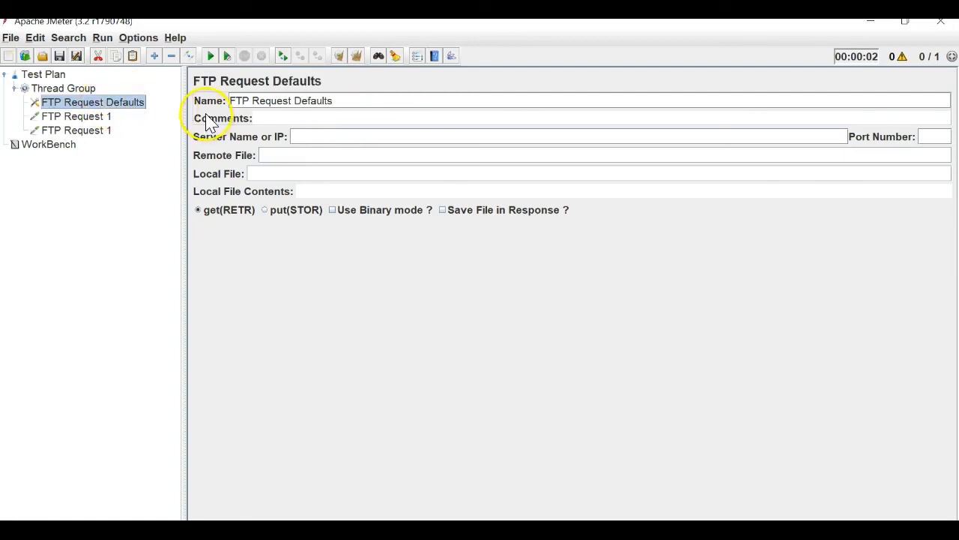
pyautogui.click(99, 117)
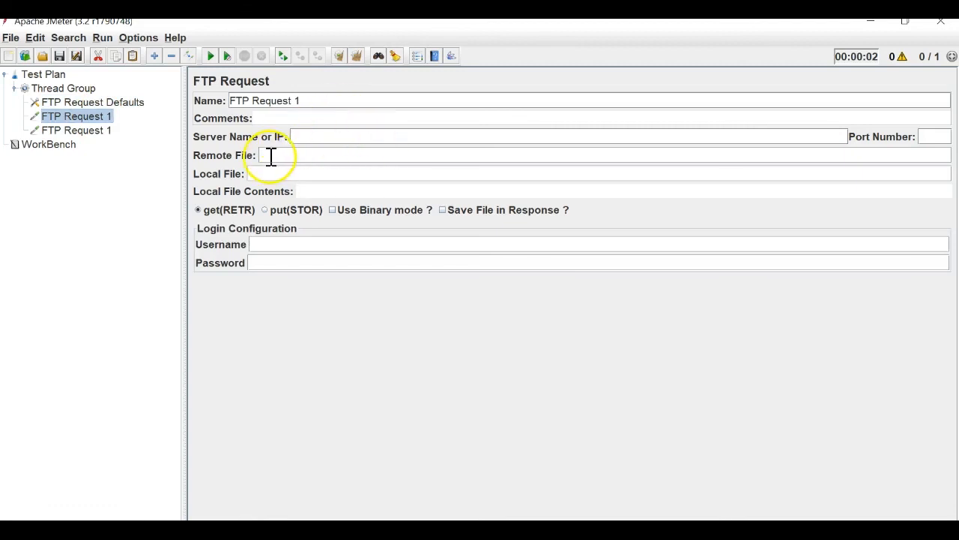
pyautogui.click(77, 105)
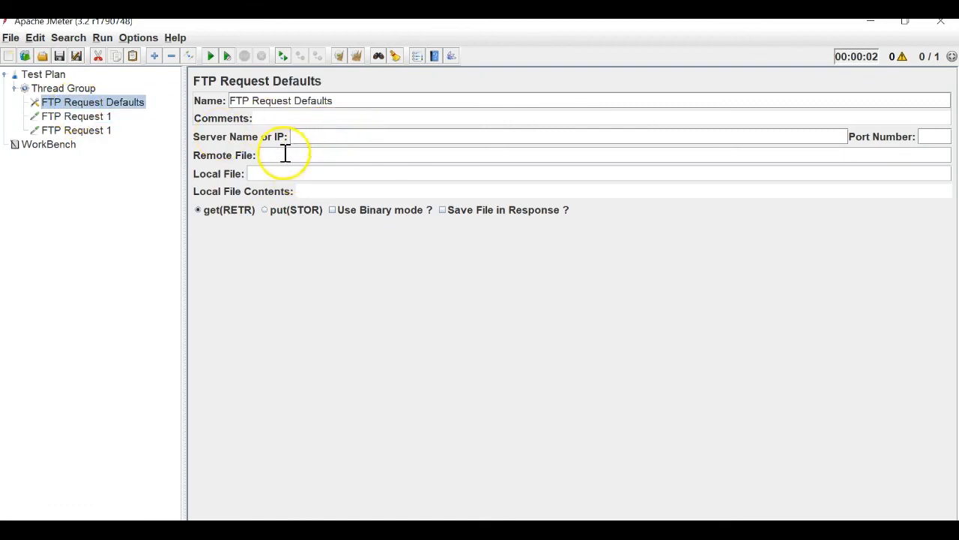
pyautogui.click(88, 117)
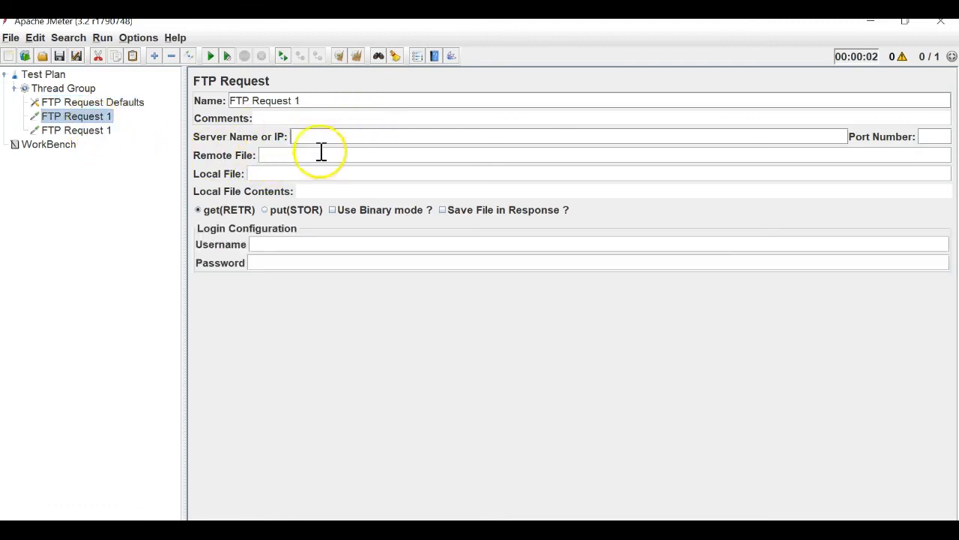
pyautogui.click(107, 103)
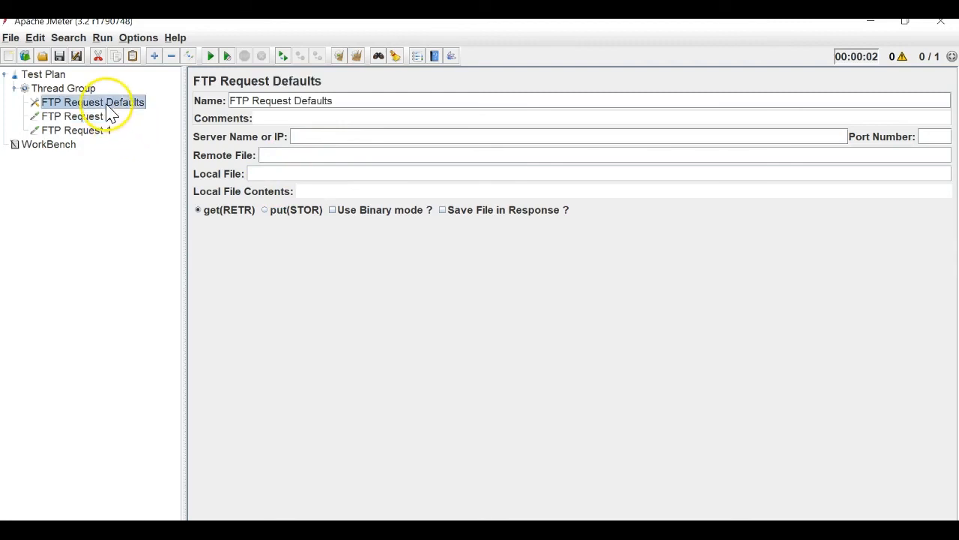
pyautogui.click(86, 116)
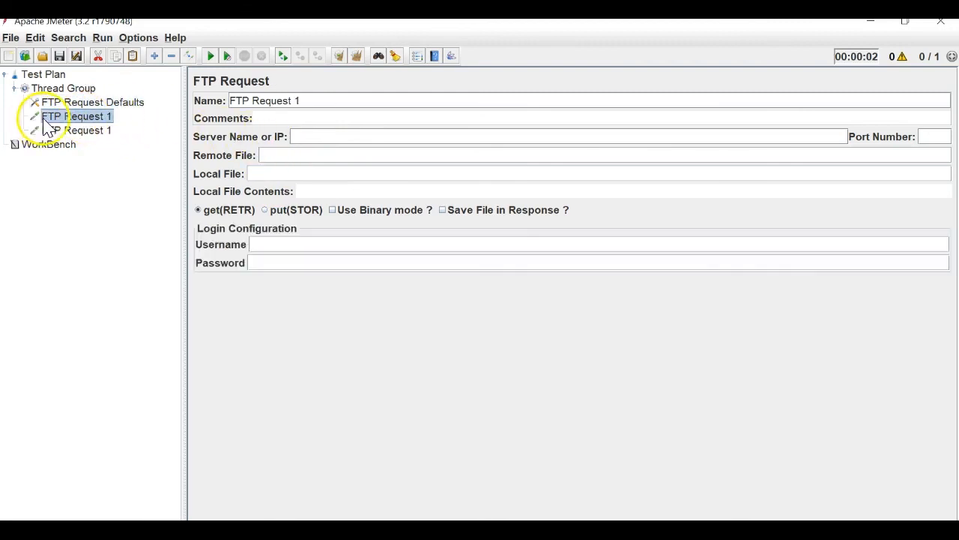
pyautogui.click(96, 104)
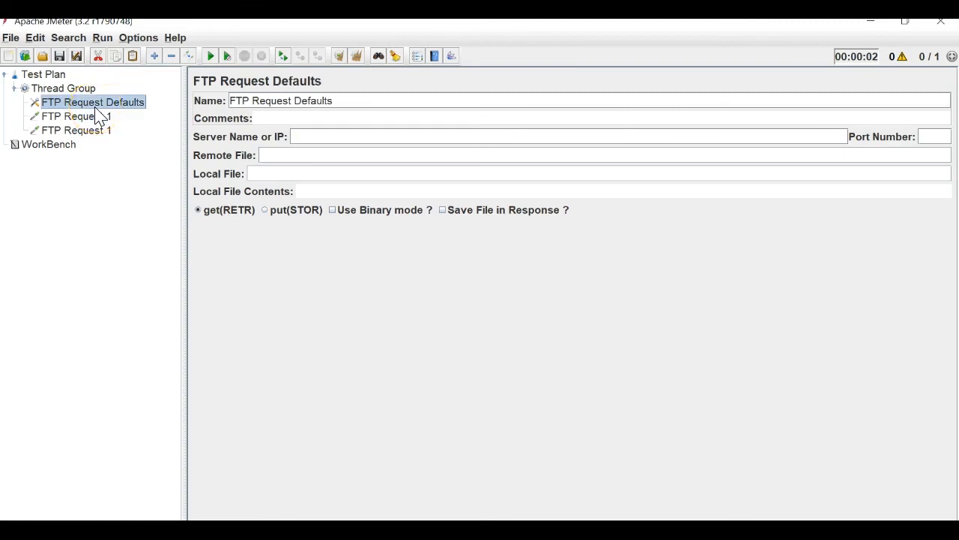